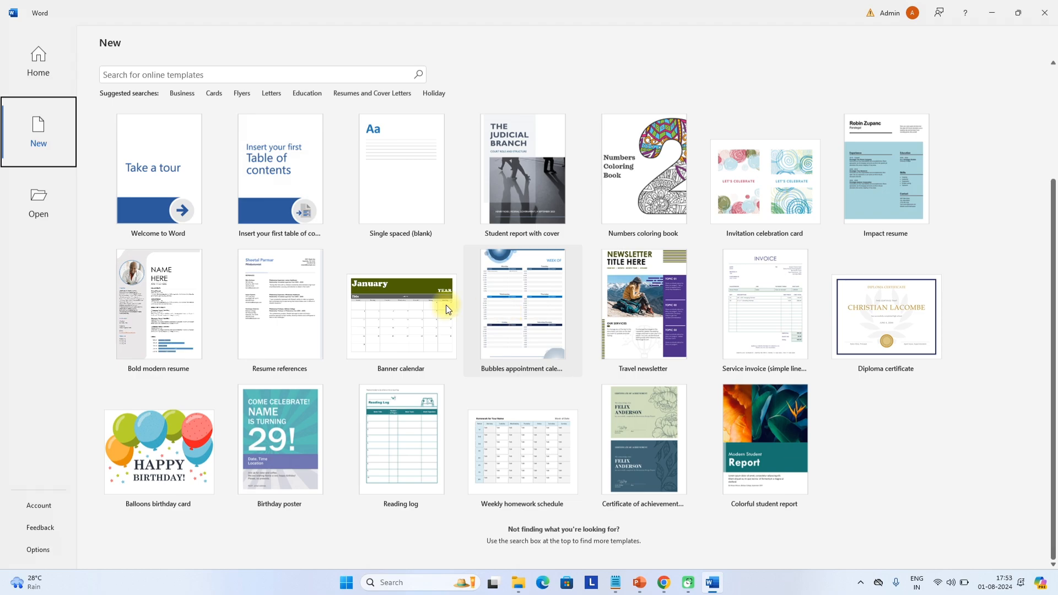
Search Word's online templates for 'resume'
{"action": "scroll", "coordinate": [416, 297], "scroll_direction": "up", "scroll_amount": 1}
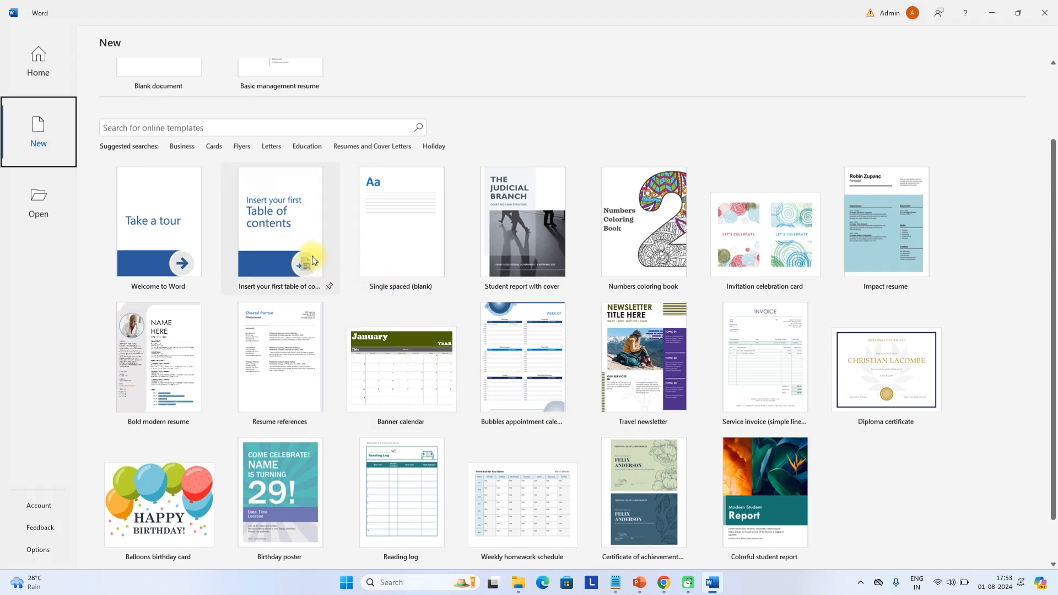
{"action": "left_click", "coordinate": [144, 128]}
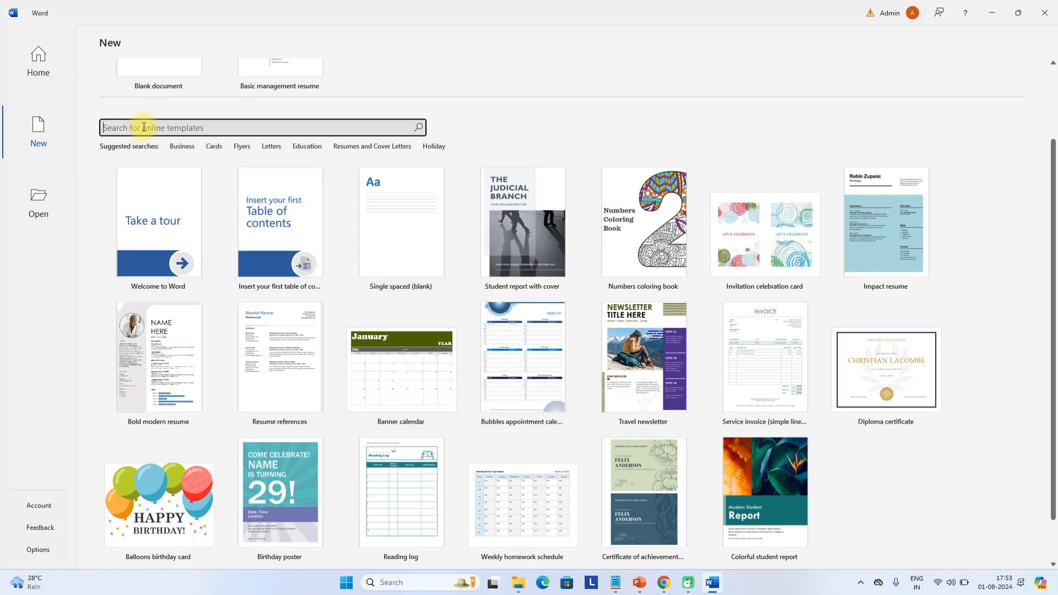
{"action": "type", "text": "resume"}
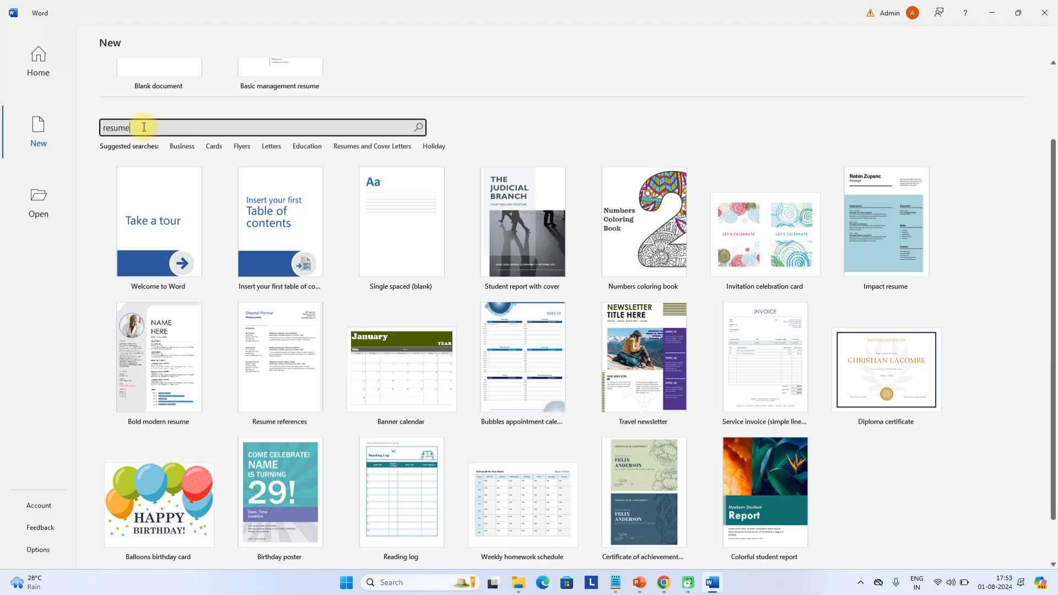
{"action": "key", "text": "Return"}
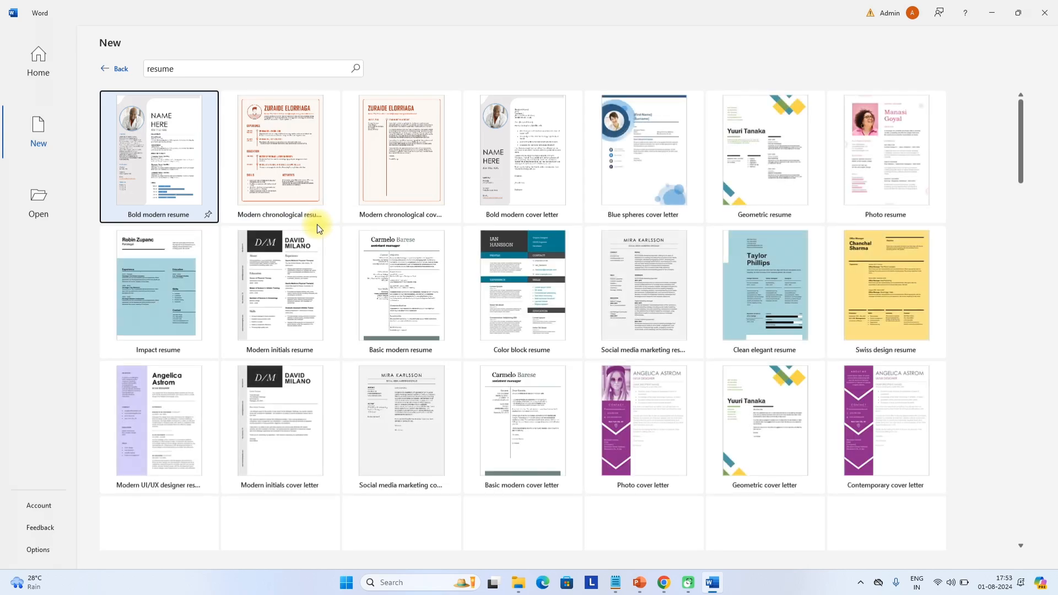
Preview the Basic management resume template from the search results
{"action": "scroll", "coordinate": [514, 292], "scroll_direction": "down", "scroll_amount": 2}
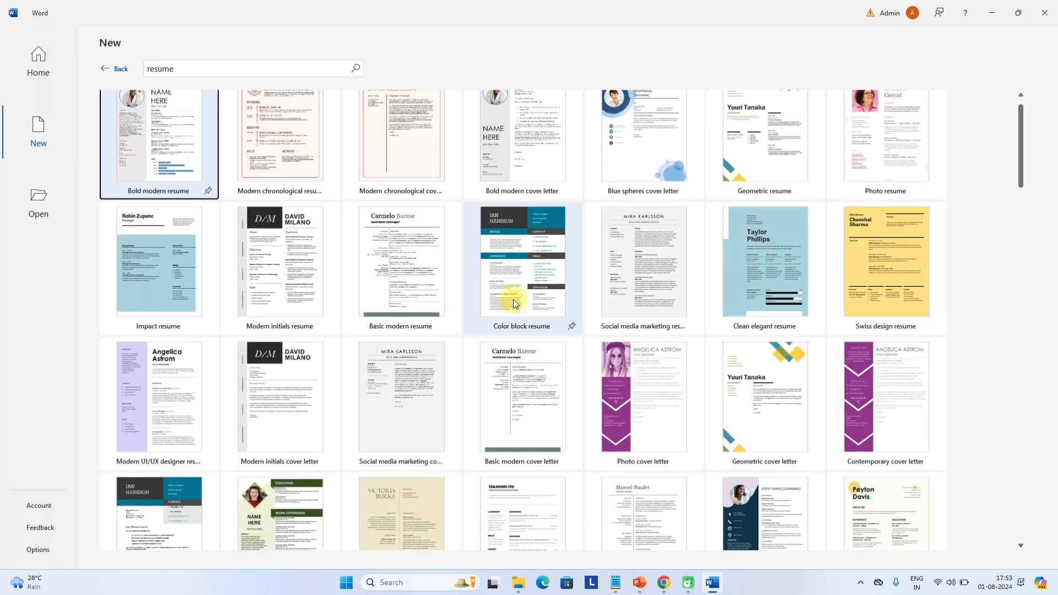
{"action": "scroll", "coordinate": [458, 304], "scroll_direction": "down", "scroll_amount": 5}
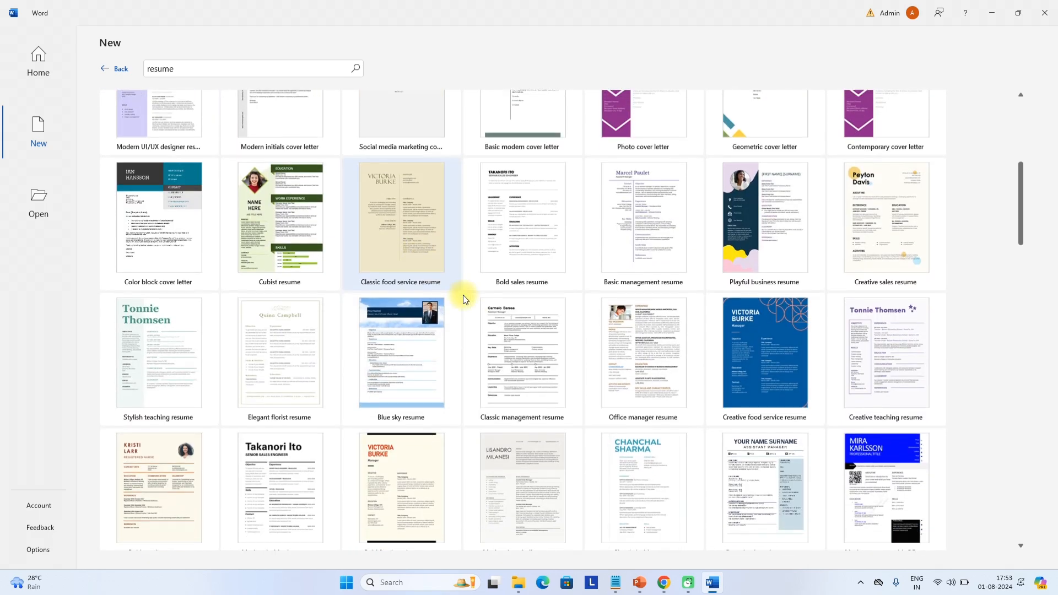
{"action": "scroll", "coordinate": [667, 297], "scroll_direction": "up", "scroll_amount": 3}
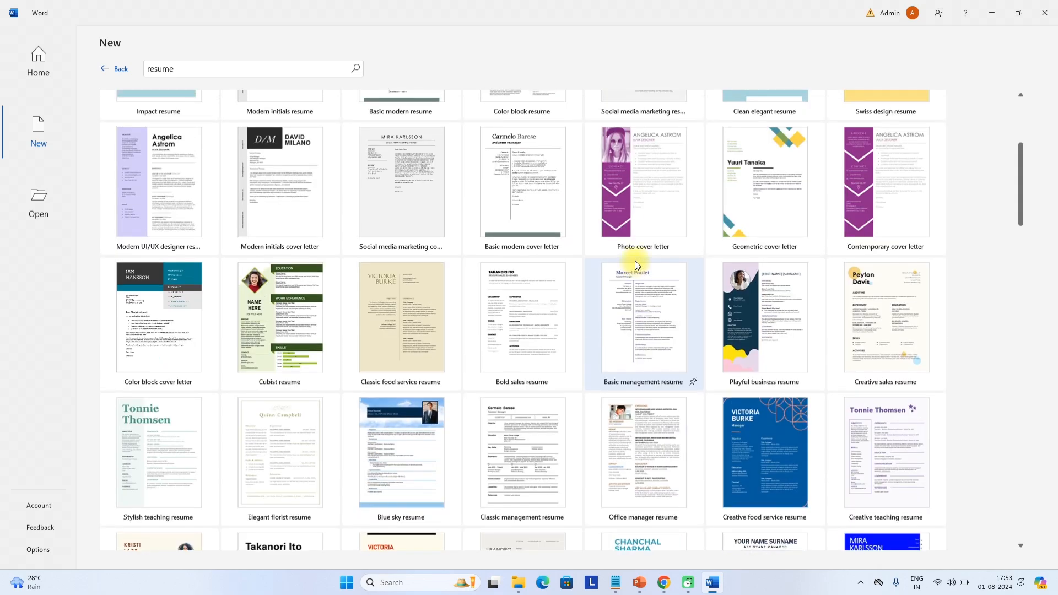
{"action": "left_click", "coordinate": [645, 309]}
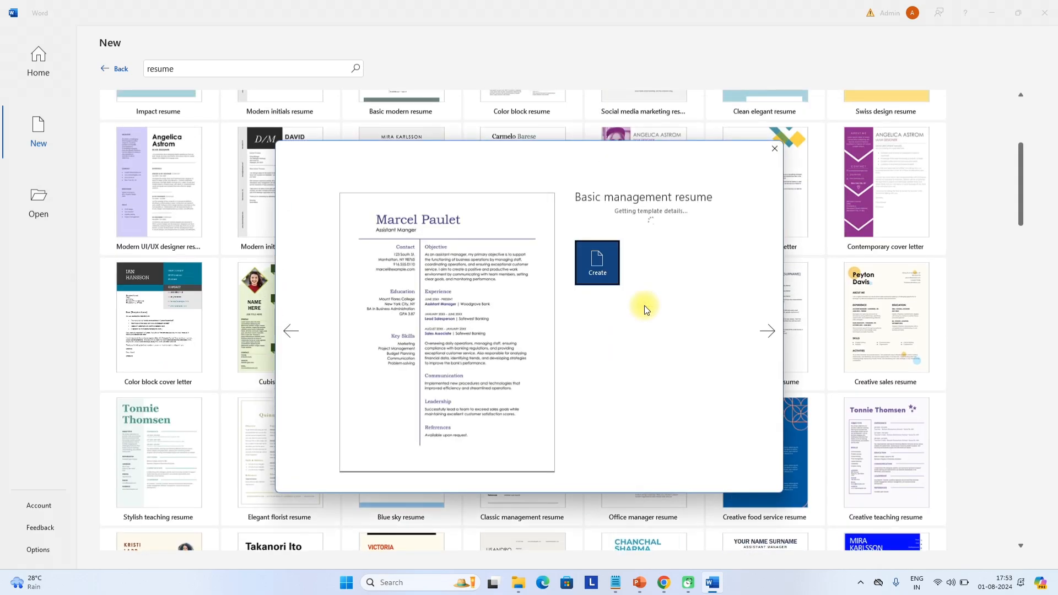
Create a document from the Basic management template and replace the top name with the owner's name
{"action": "left_click", "coordinate": [604, 275]}
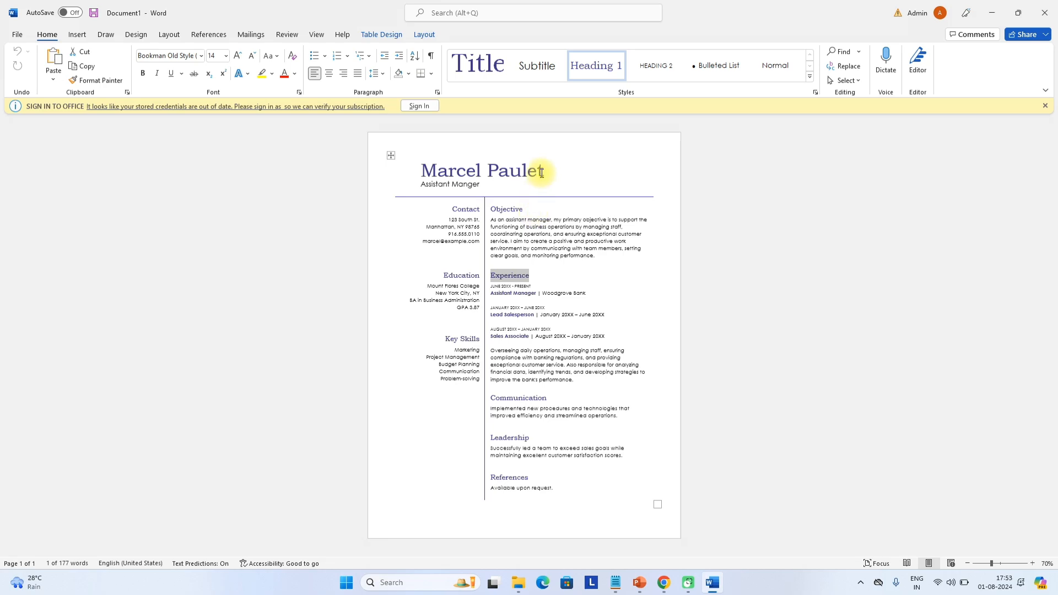
{"action": "triple_click", "coordinate": [541, 172]}
{"action": "scroll", "coordinate": [540, 173], "scroll_direction": "up", "scroll_amount": 13}
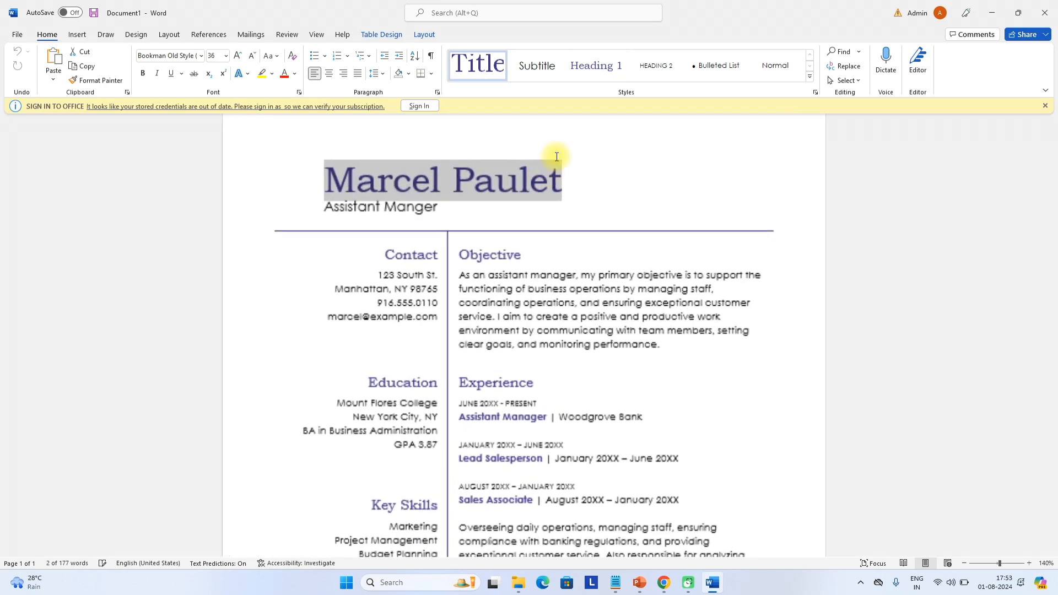
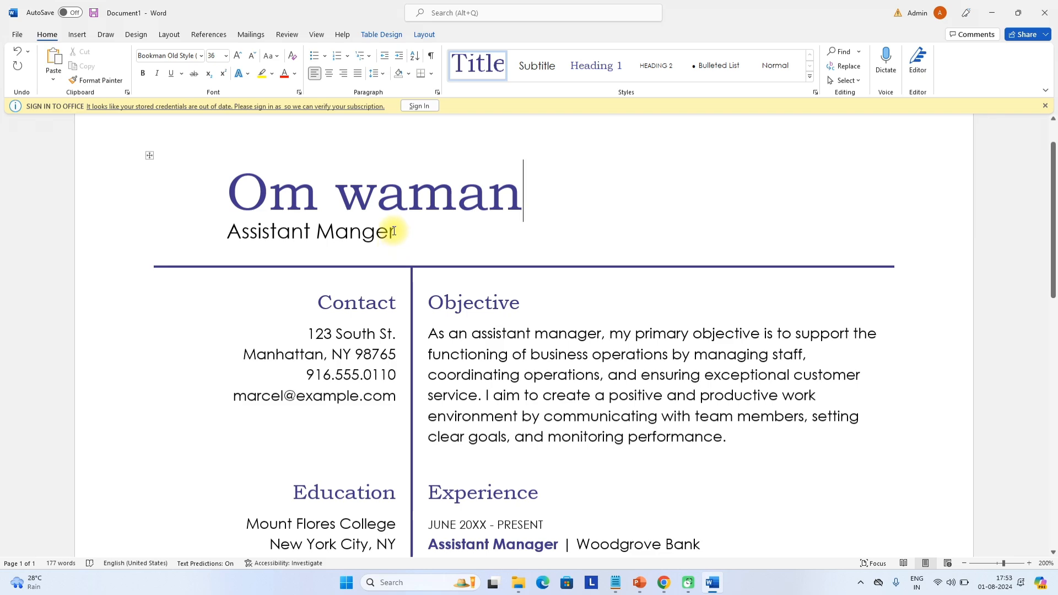
Change the job title under the name to Teacher and dismiss the sign-in warning
{"action": "left_click_drag", "start_coordinate": [389, 232], "coordinate": [230, 232]}
{"action": "type", "text": "Teacher"}
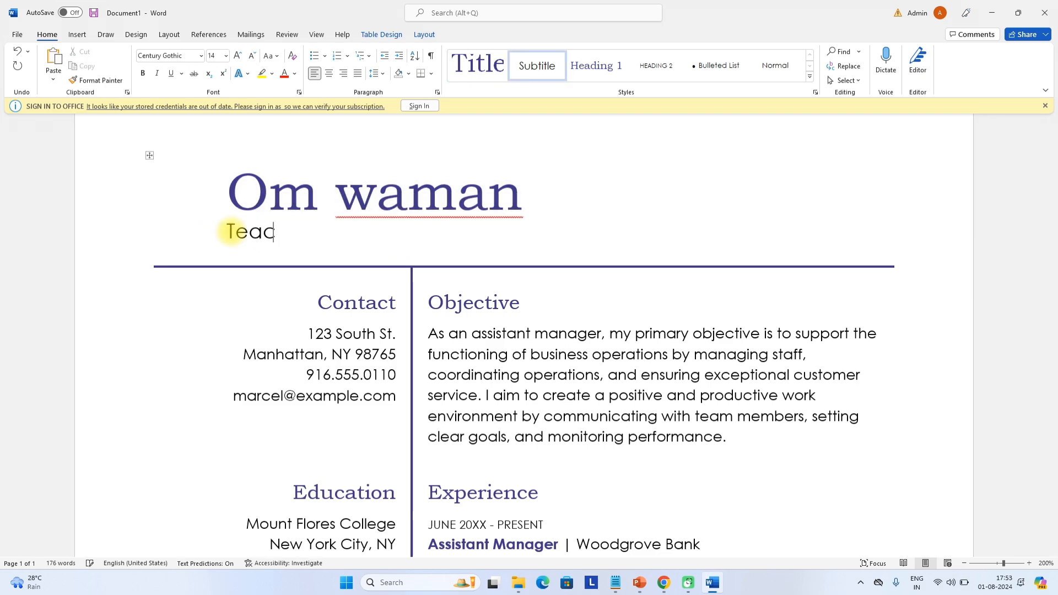
{"action": "left_click", "coordinate": [1045, 105]}
{"action": "scroll", "coordinate": [472, 226], "scroll_direction": "down", "scroll_amount": 2}
{"action": "scroll", "coordinate": [475, 265], "scroll_direction": "down", "scroll_amount": 10}
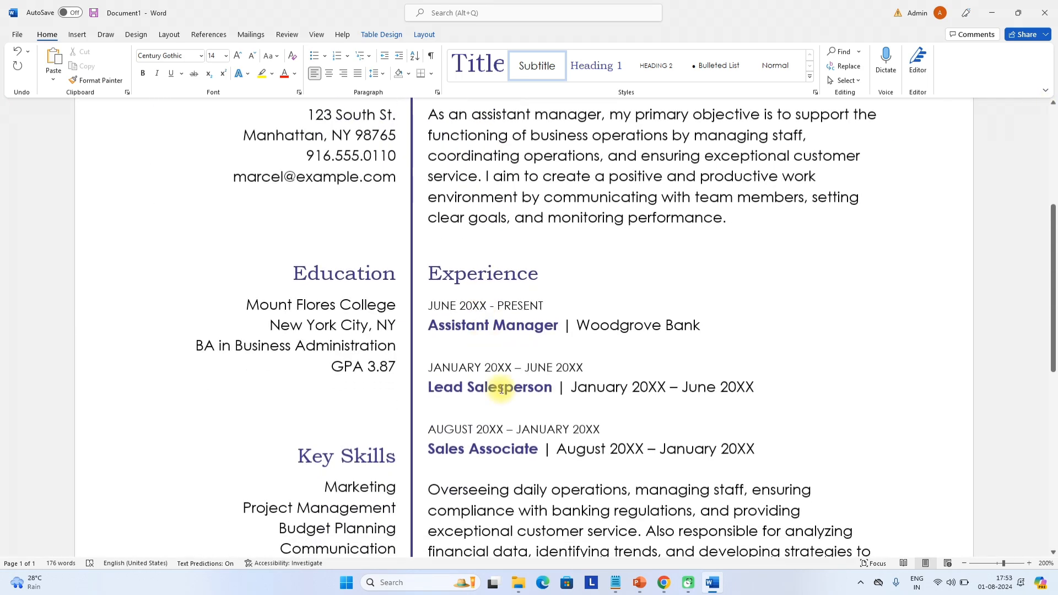
{"action": "scroll", "coordinate": [503, 385], "scroll_direction": "up", "scroll_amount": 12}
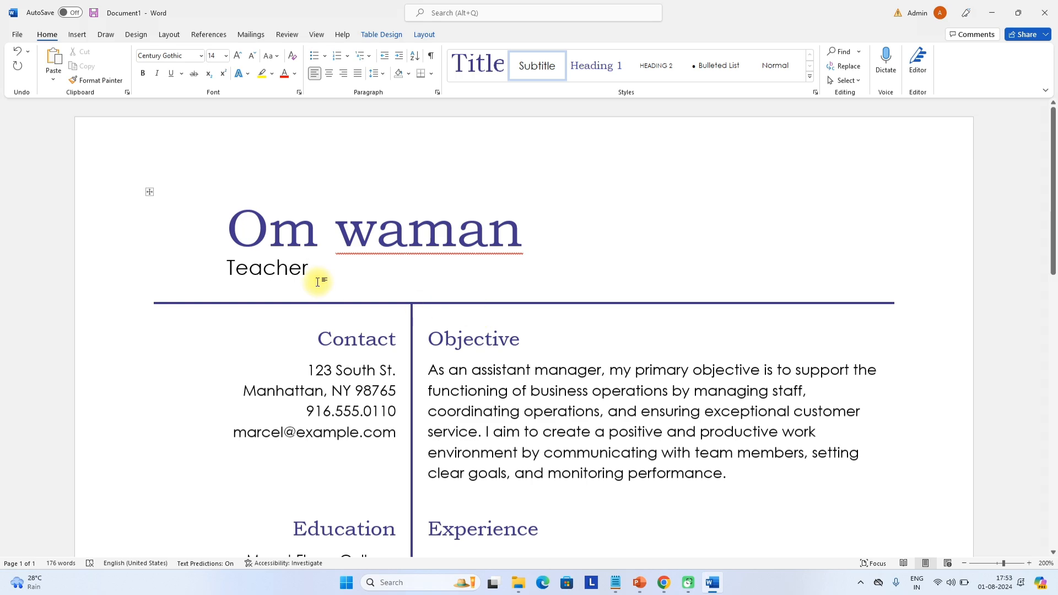
Look over the finished resume and return to the File start screen
{"action": "scroll", "coordinate": [347, 353], "scroll_direction": "down", "scroll_amount": 5}
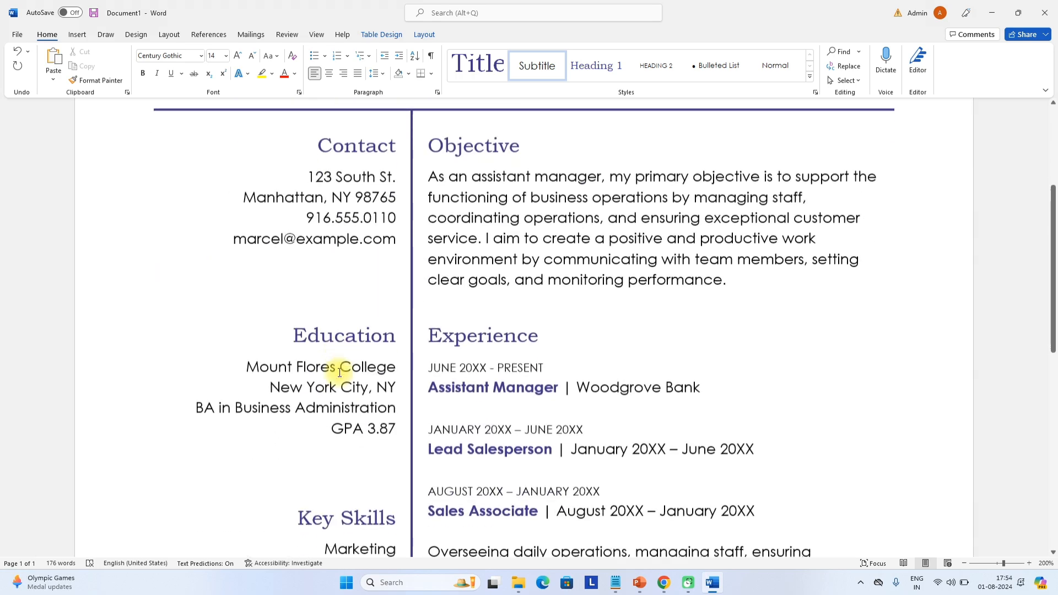
{"action": "scroll", "coordinate": [359, 393], "scroll_direction": "down", "scroll_amount": 5}
{"action": "scroll", "coordinate": [303, 451], "scroll_direction": "up", "scroll_amount": 10}
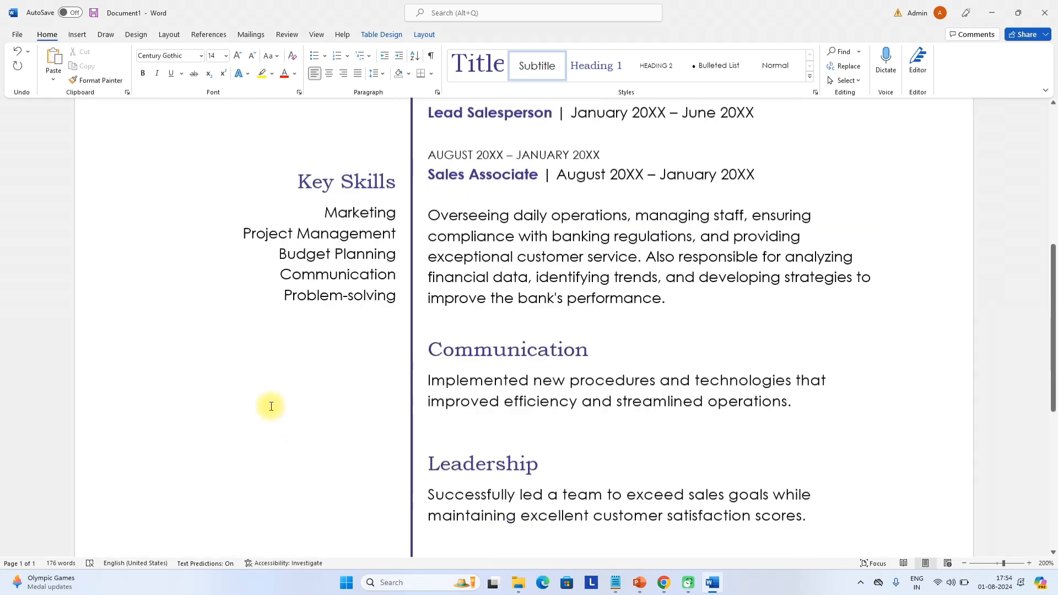
{"action": "left_click", "coordinate": [20, 37]}
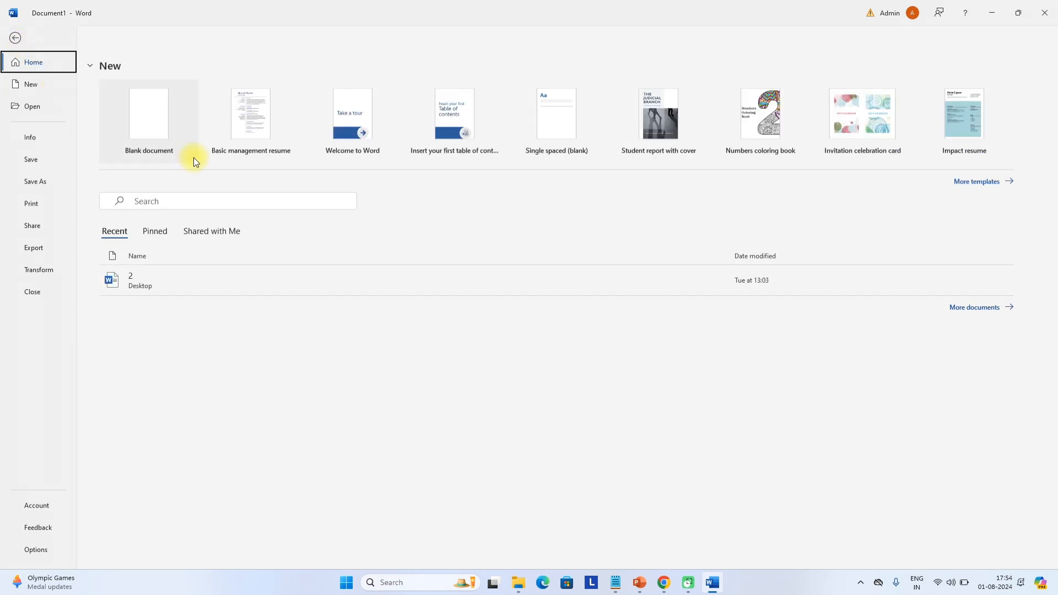
In a new blank document, type 'This is my first document' and select the line
{"action": "left_click", "coordinate": [172, 141]}
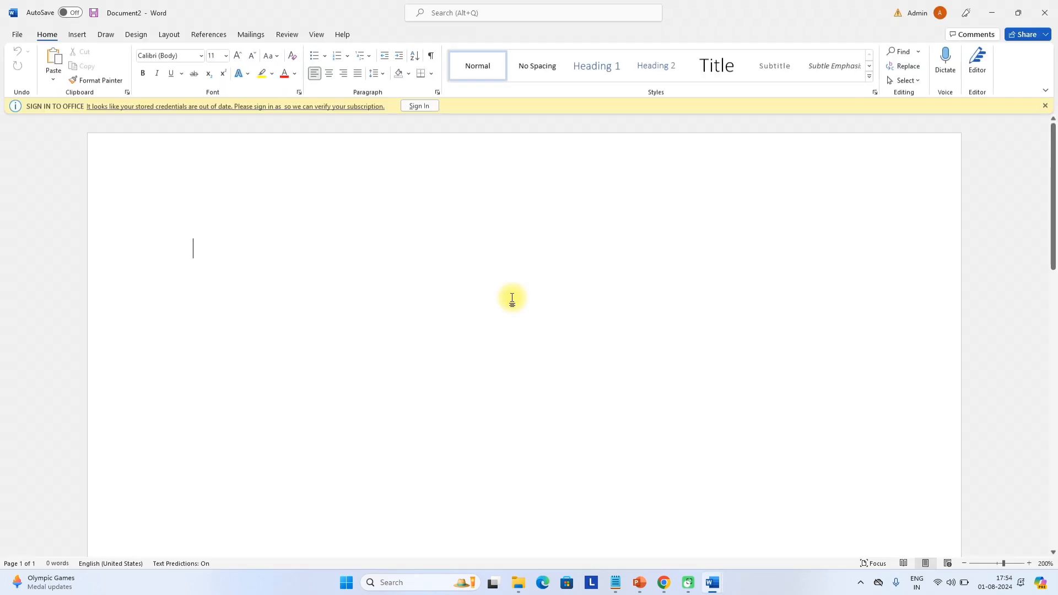
{"action": "left_click", "coordinate": [1046, 106]}
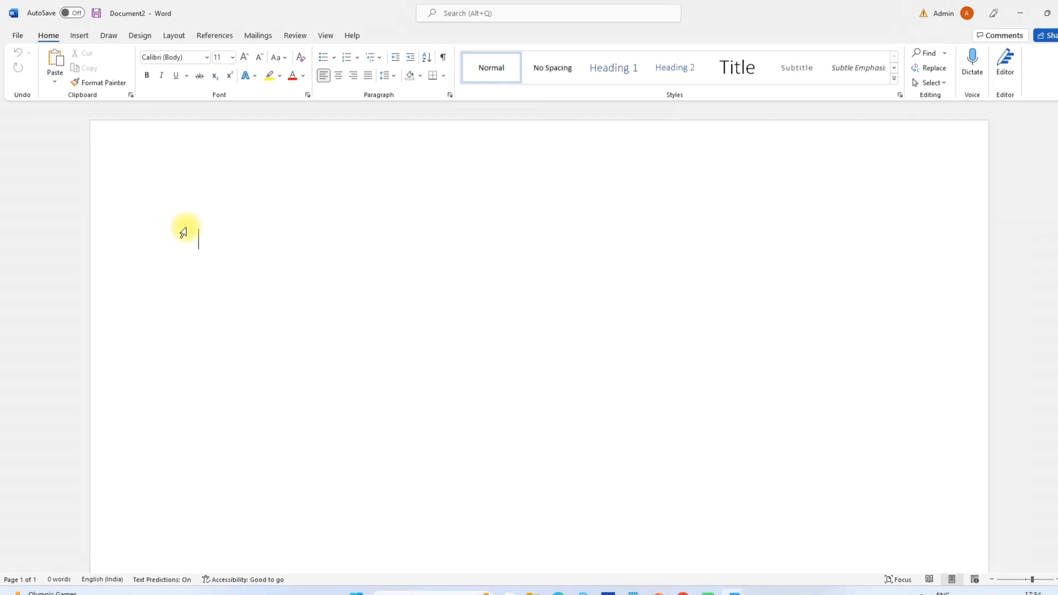
{"action": "type", "text": "This "}
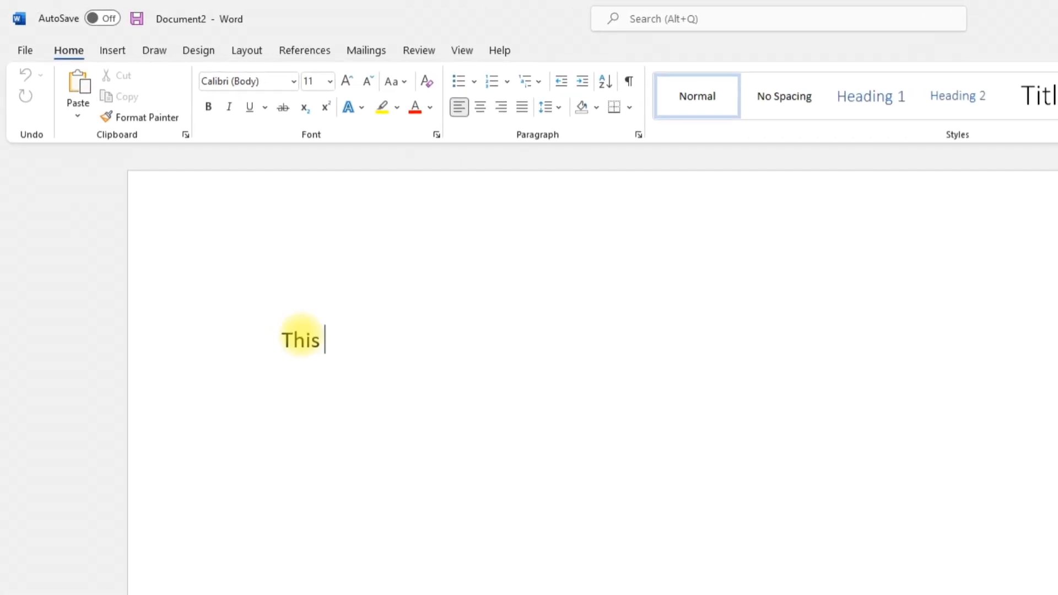
{"action": "type", "text": "is my firs"}
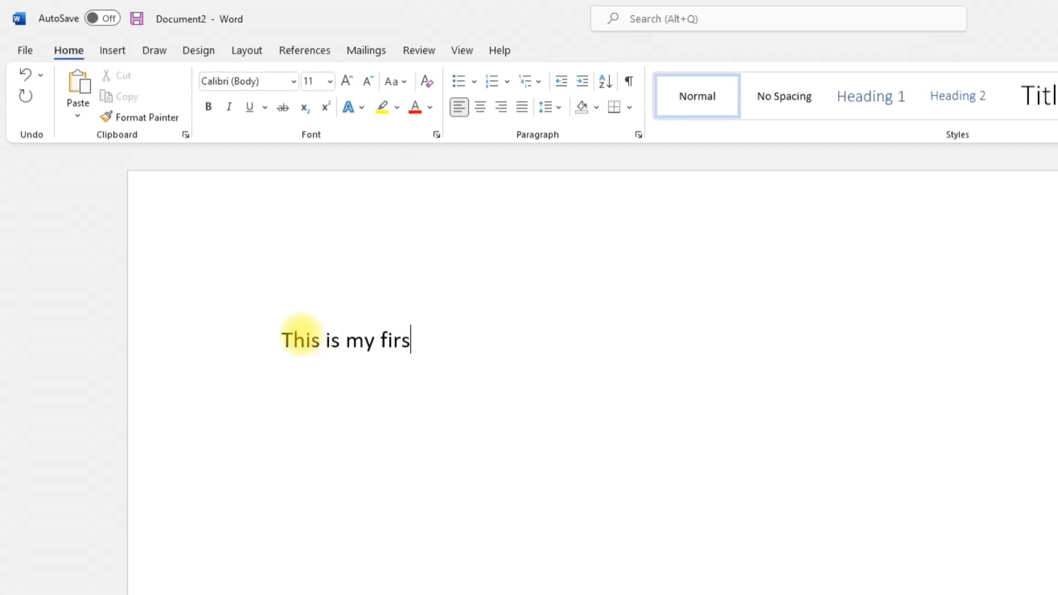
{"action": "type", "text": "t document"}
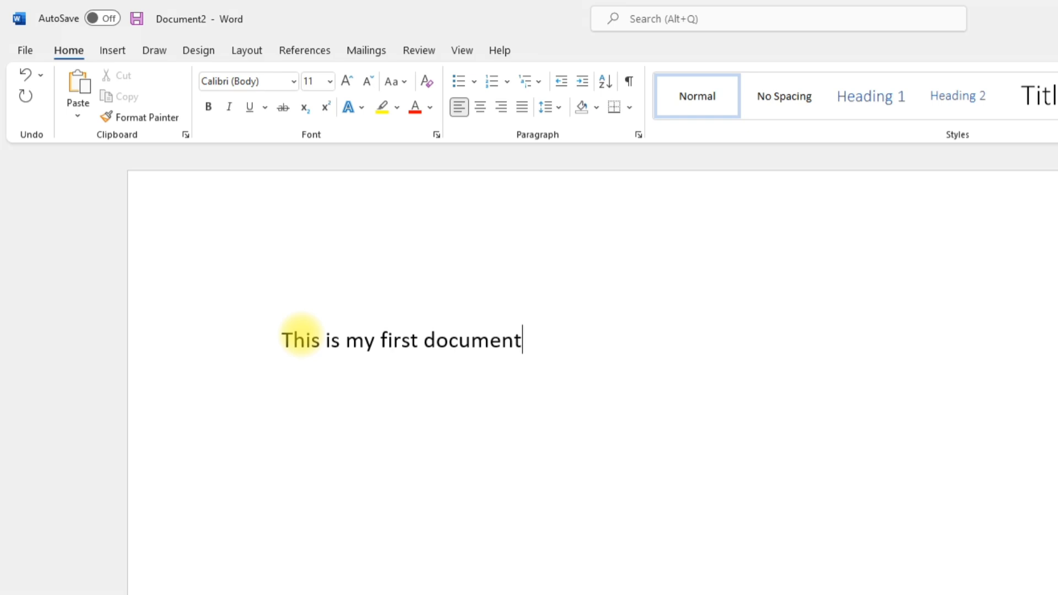
{"action": "left_click_drag", "start_coordinate": [528, 346], "coordinate": [276, 345]}
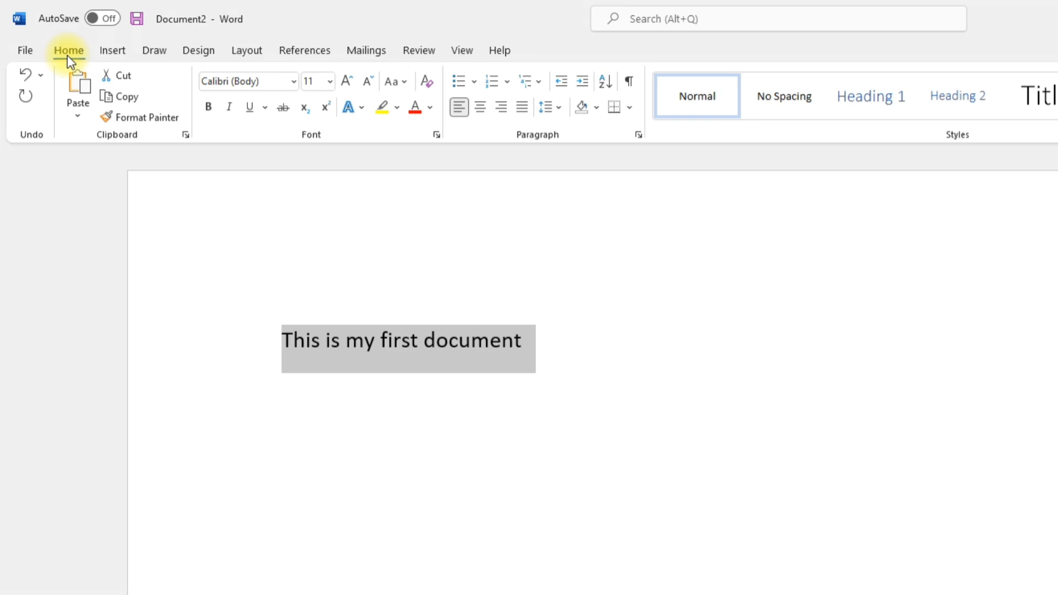
Make the line bold, trying italic, underline and subscript but leaving none of them applied
{"action": "left_click", "coordinate": [209, 107]}
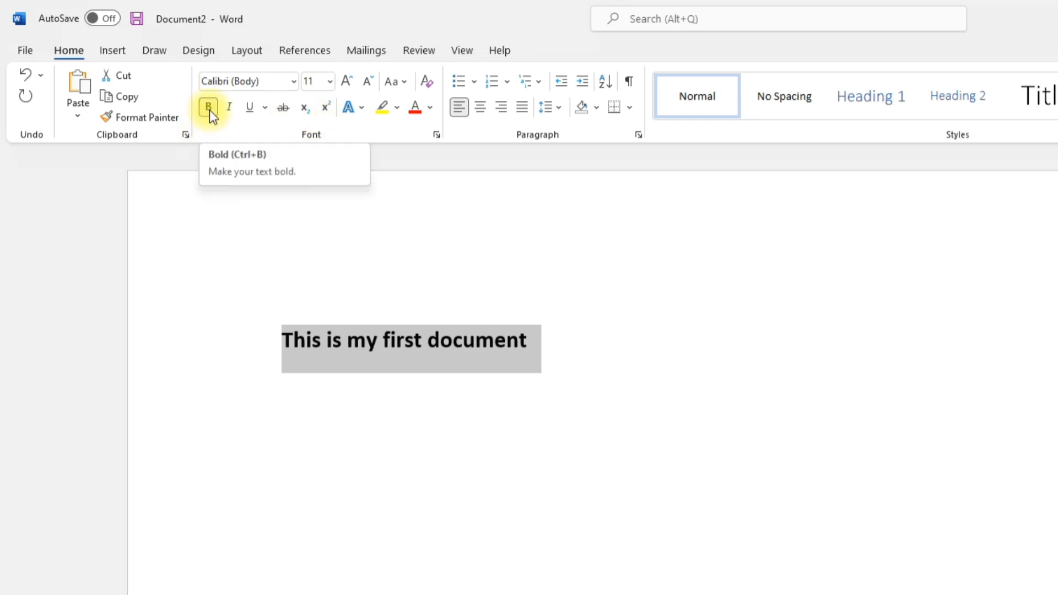
{"action": "left_click", "coordinate": [228, 108]}
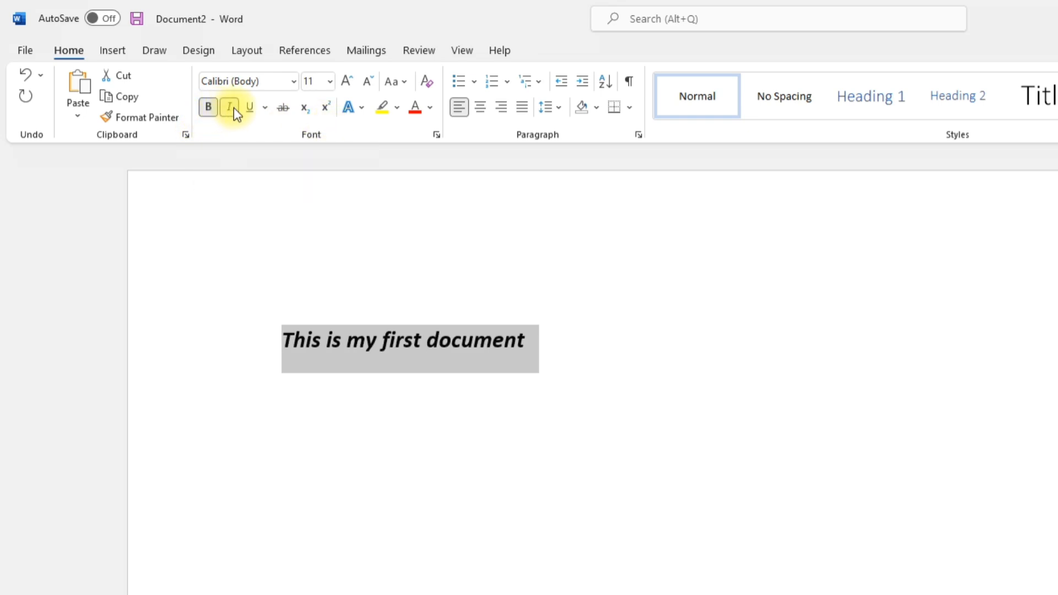
{"action": "left_click", "coordinate": [264, 109]}
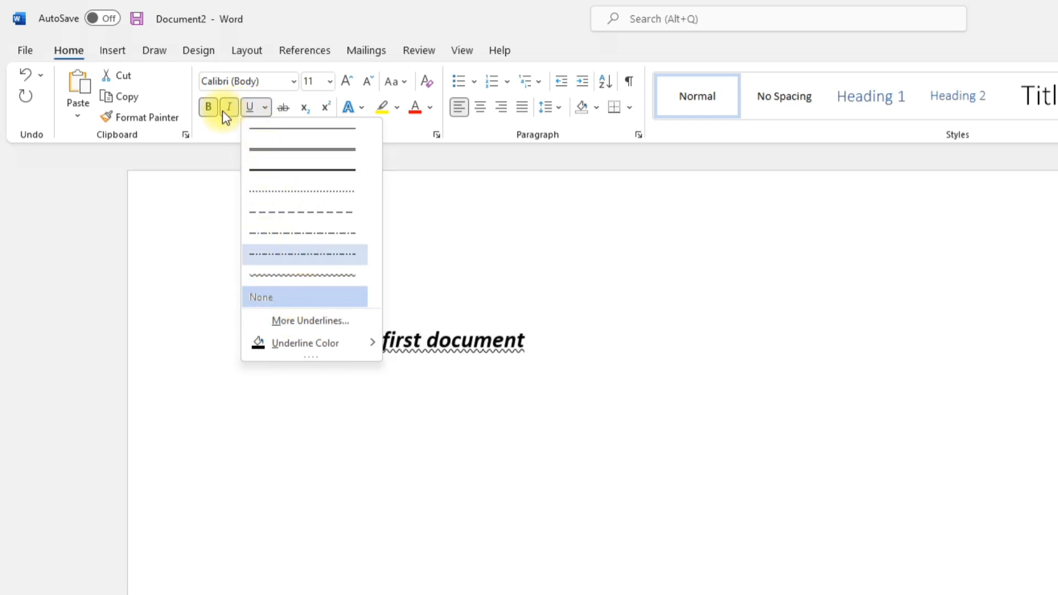
{"action": "left_click", "coordinate": [307, 107]}
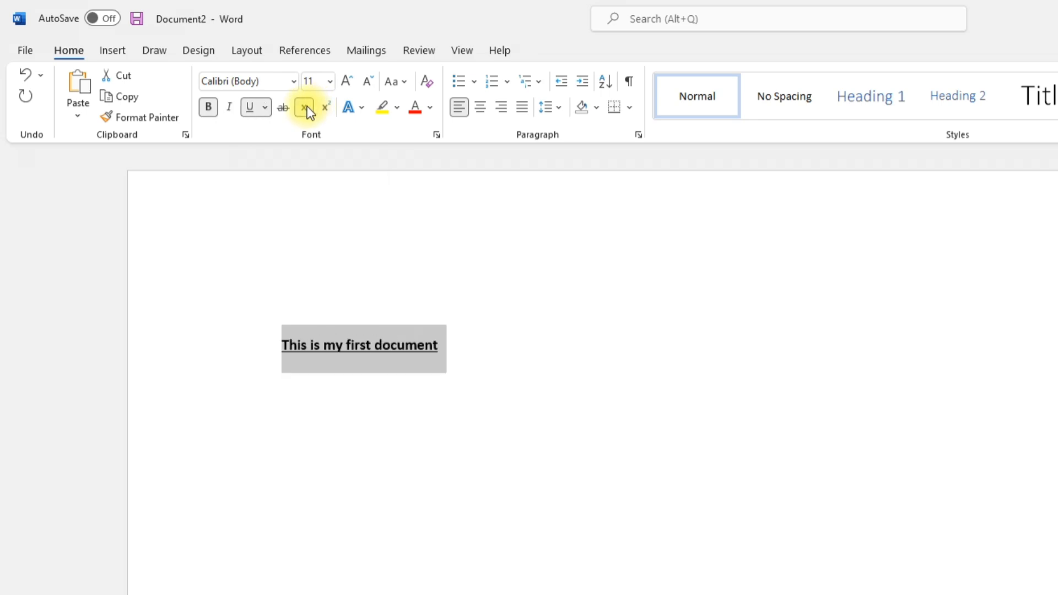
{"action": "left_click", "coordinate": [307, 107]}
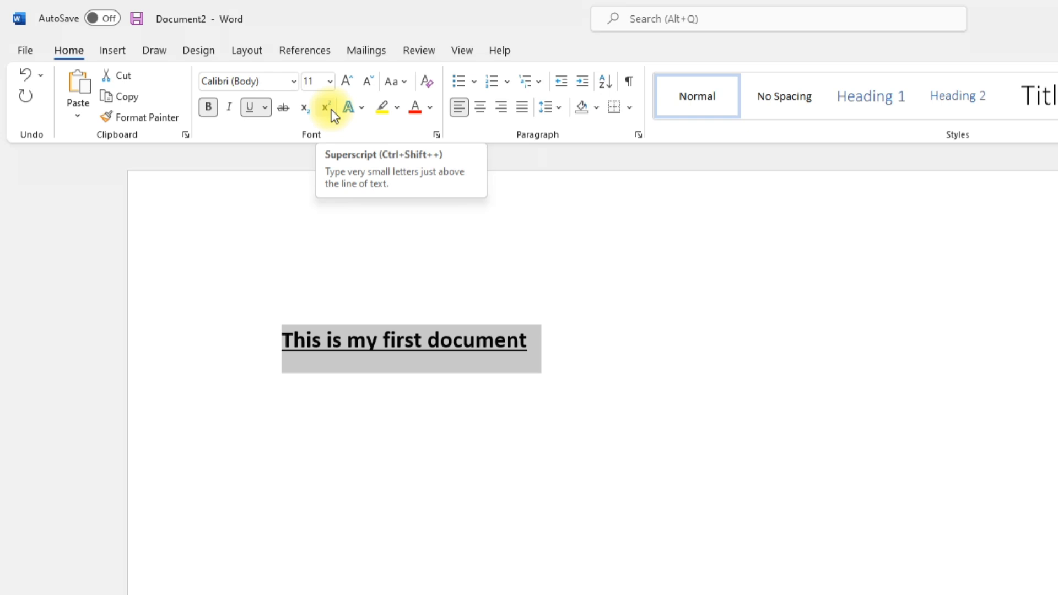
{"action": "left_click", "coordinate": [251, 105]}
{"action": "left_click", "coordinate": [272, 84]}
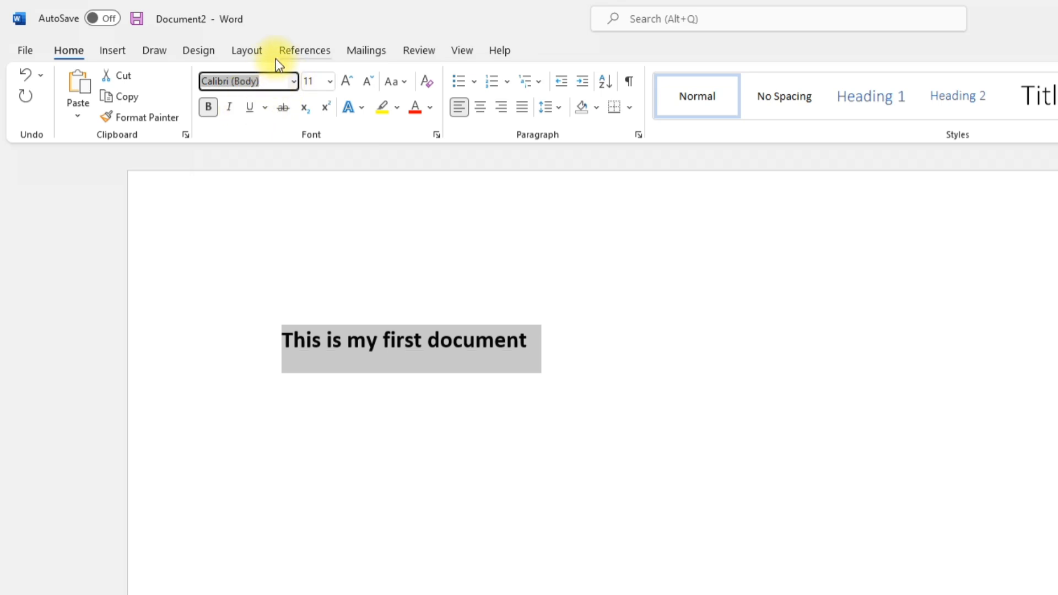
Set the heading font to Comic Sans MS at 40 pt
{"action": "type", "text": "Comic Sans MS"}
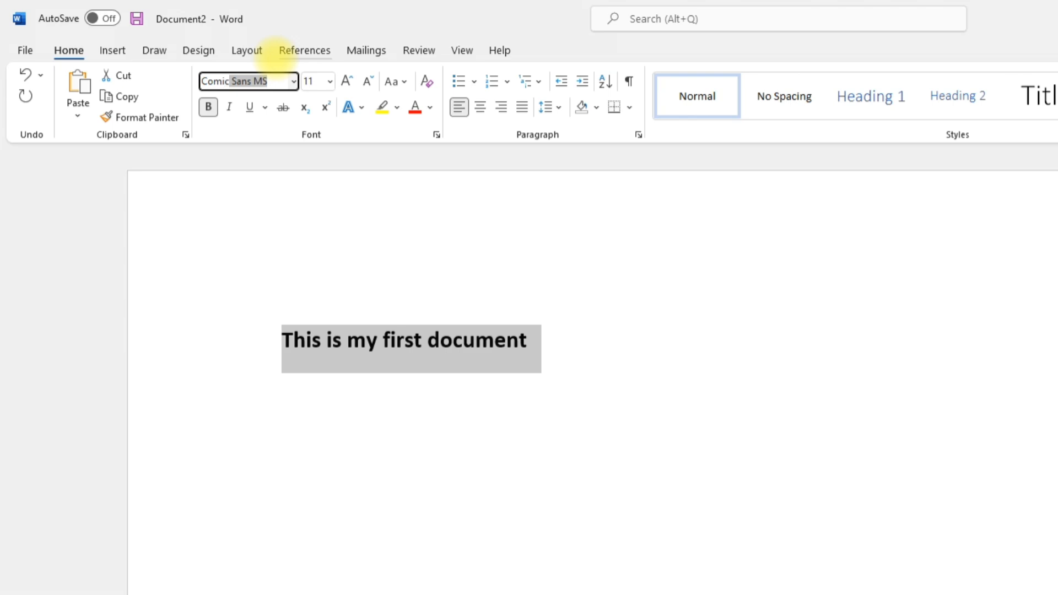
{"action": "key", "text": "Return"}
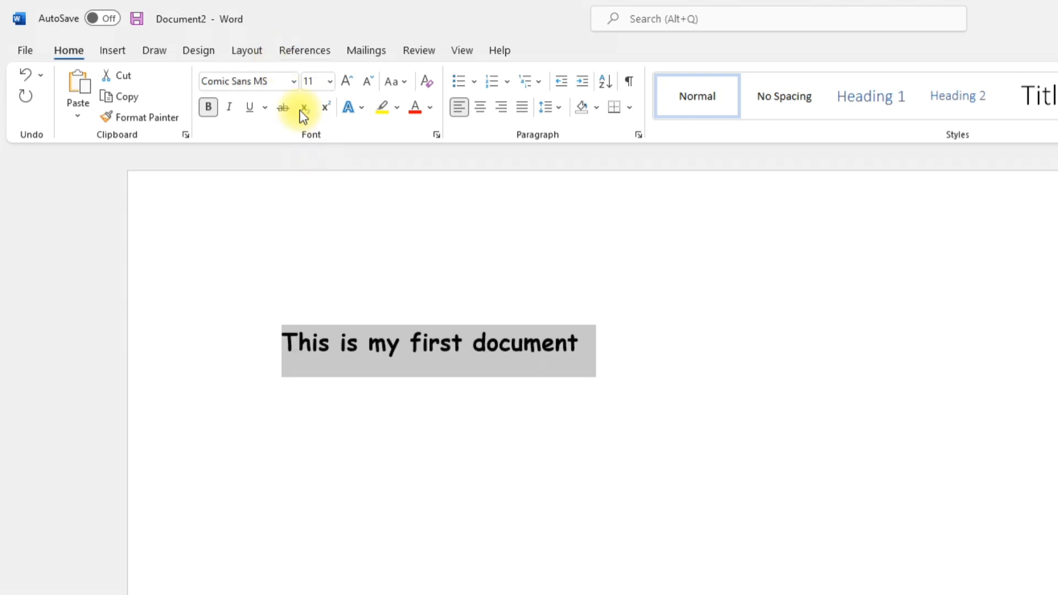
{"action": "left_click", "coordinate": [317, 83]}
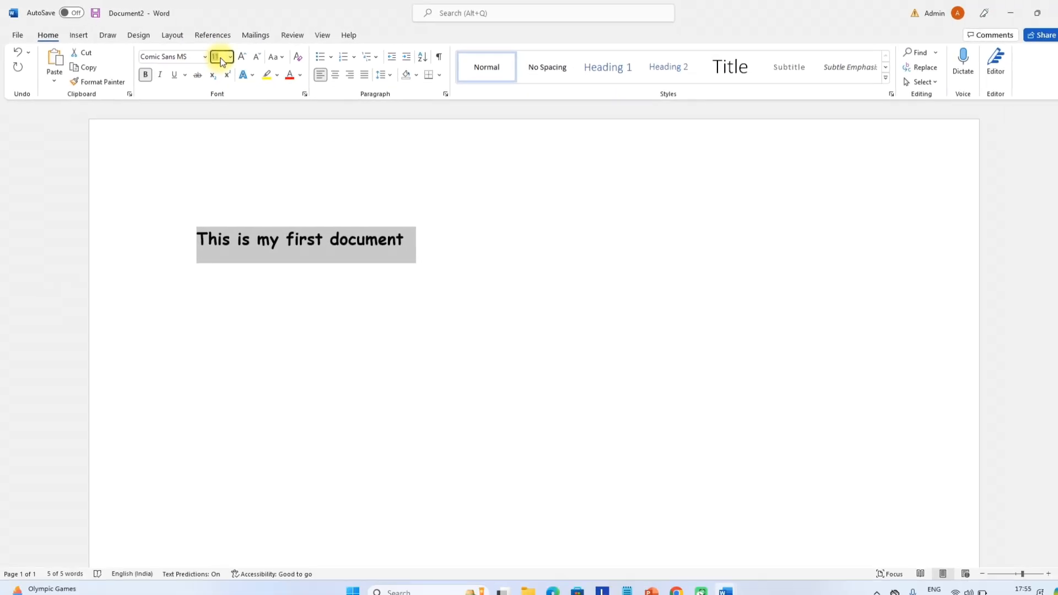
{"action": "type", "text": "40"}
{"action": "key", "text": "Return"}
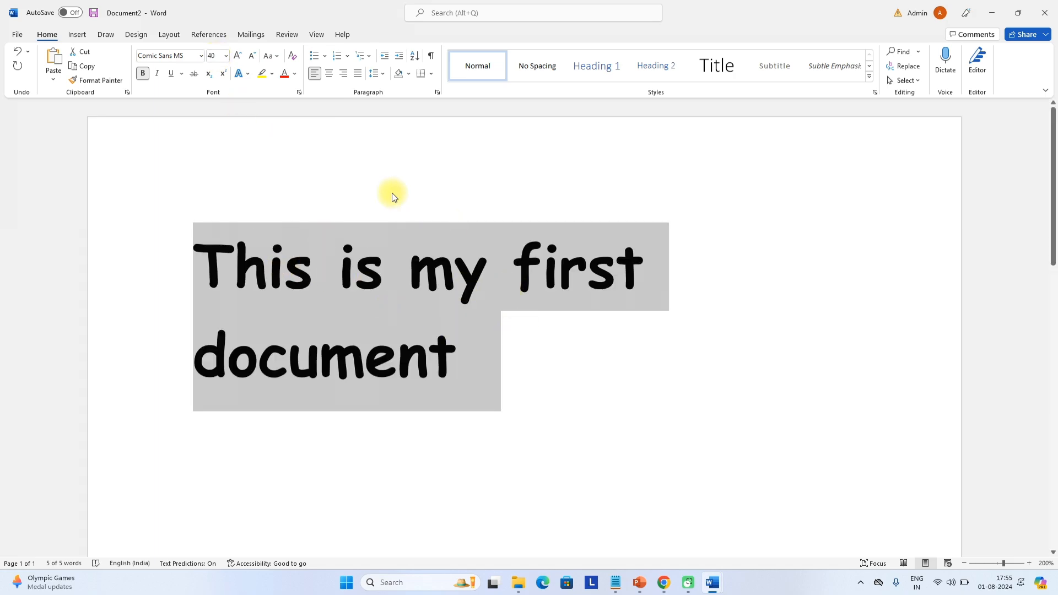
Shrink and enlarge the heading's font size step by step until it reads 24 pt
{"action": "left_click", "coordinate": [253, 55]}
{"action": "left_click", "coordinate": [253, 57]}
{"action": "left_click", "coordinate": [254, 56]}
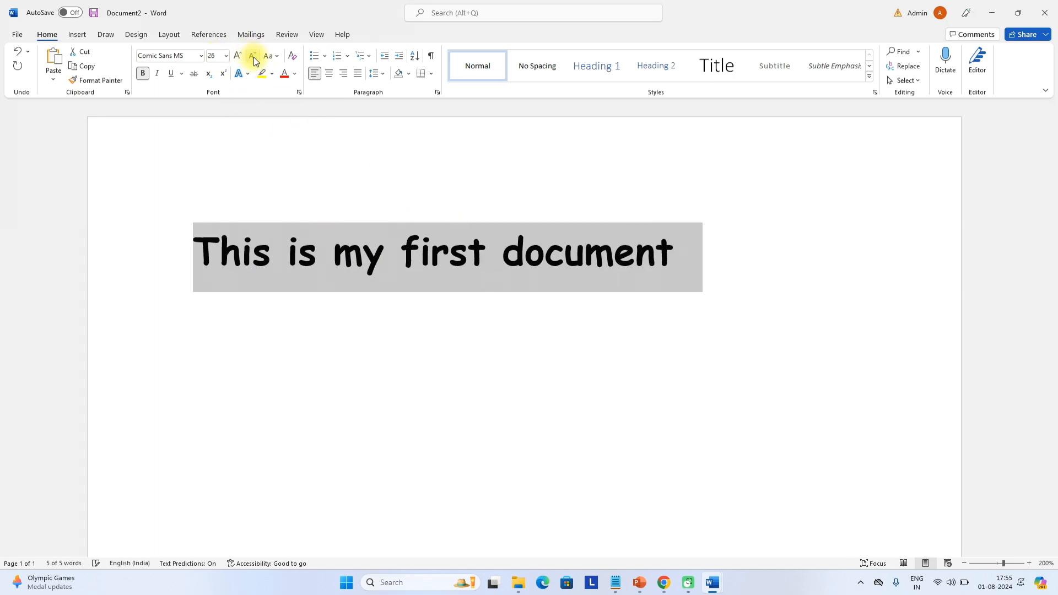
{"action": "left_click", "coordinate": [240, 59]}
{"action": "left_click", "coordinate": [240, 58]}
{"action": "left_click", "coordinate": [240, 58]}
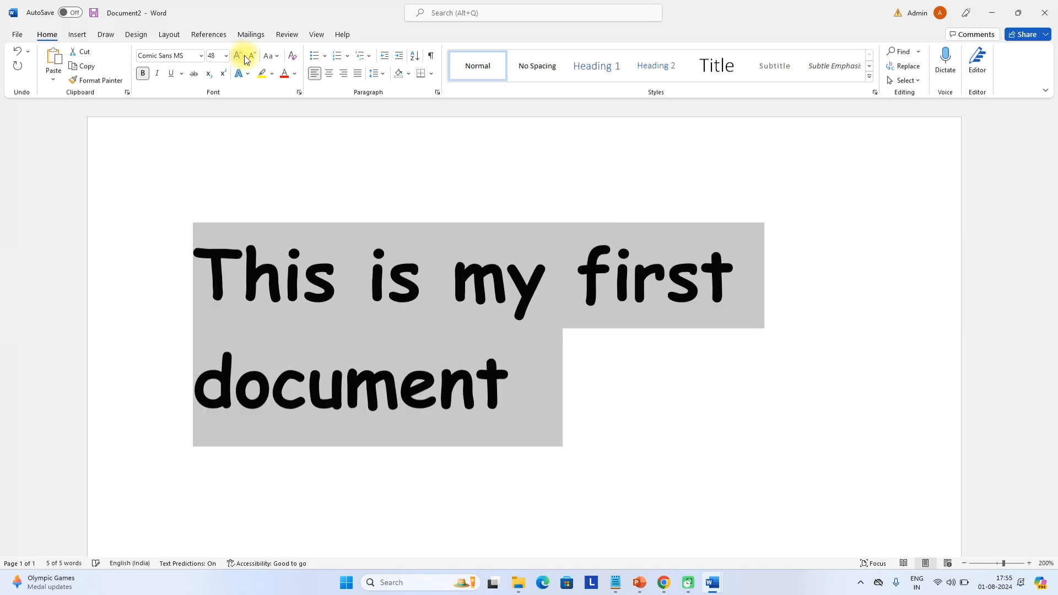
{"action": "left_click", "coordinate": [252, 58]}
{"action": "left_click", "coordinate": [253, 59]}
{"action": "left_click", "coordinate": [253, 59]}
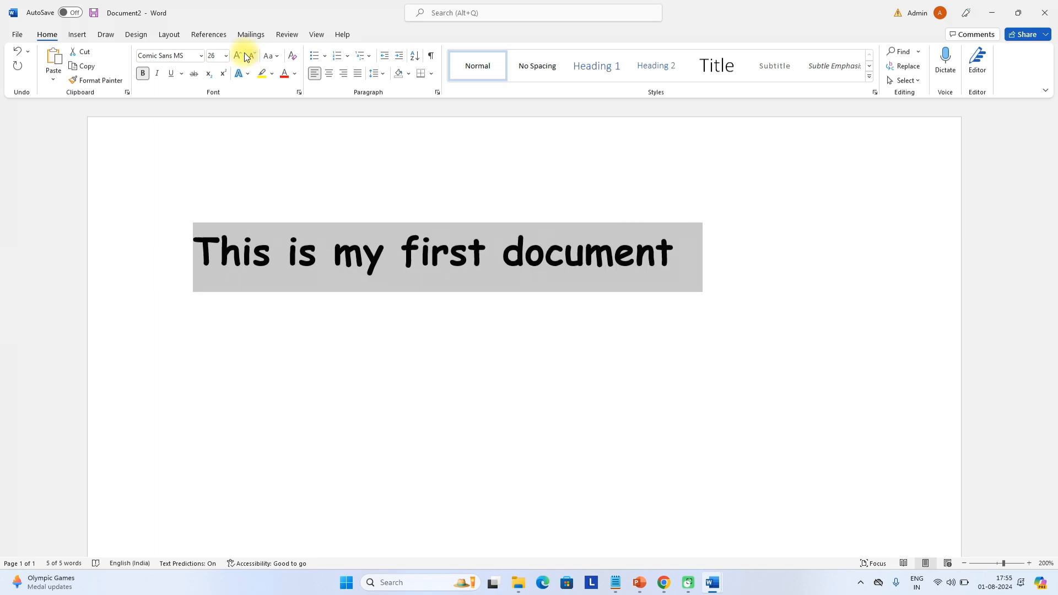
{"action": "left_click", "coordinate": [240, 56]}
{"action": "left_click", "coordinate": [240, 57]}
{"action": "left_click", "coordinate": [240, 56]}
{"action": "left_click", "coordinate": [252, 59]}
{"action": "left_click", "coordinate": [252, 59]}
{"action": "left_click", "coordinate": [252, 59]}
{"action": "left_click", "coordinate": [252, 59]}
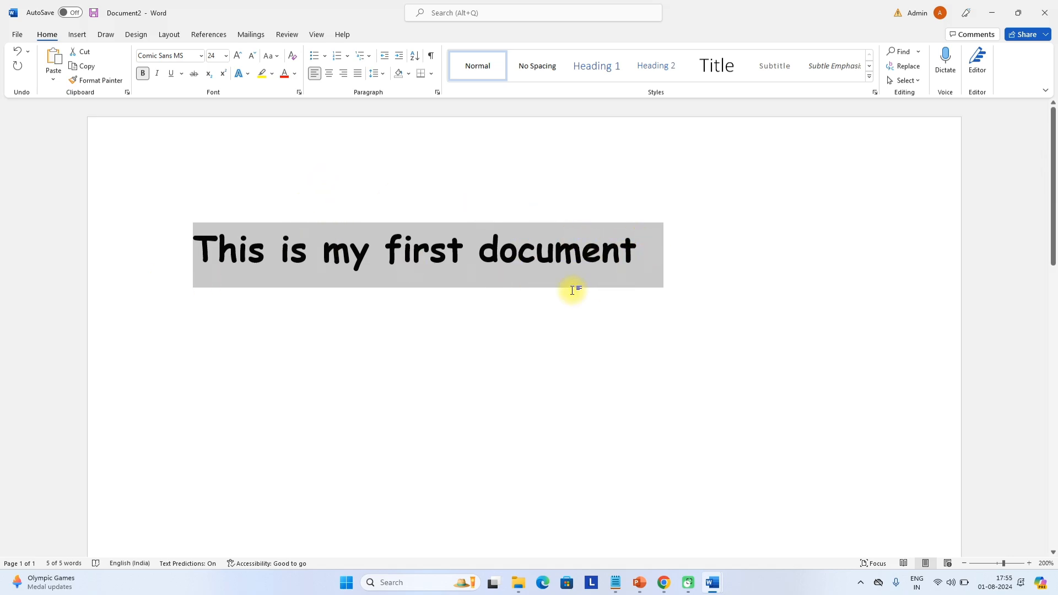
{"action": "left_click", "coordinate": [270, 57]}
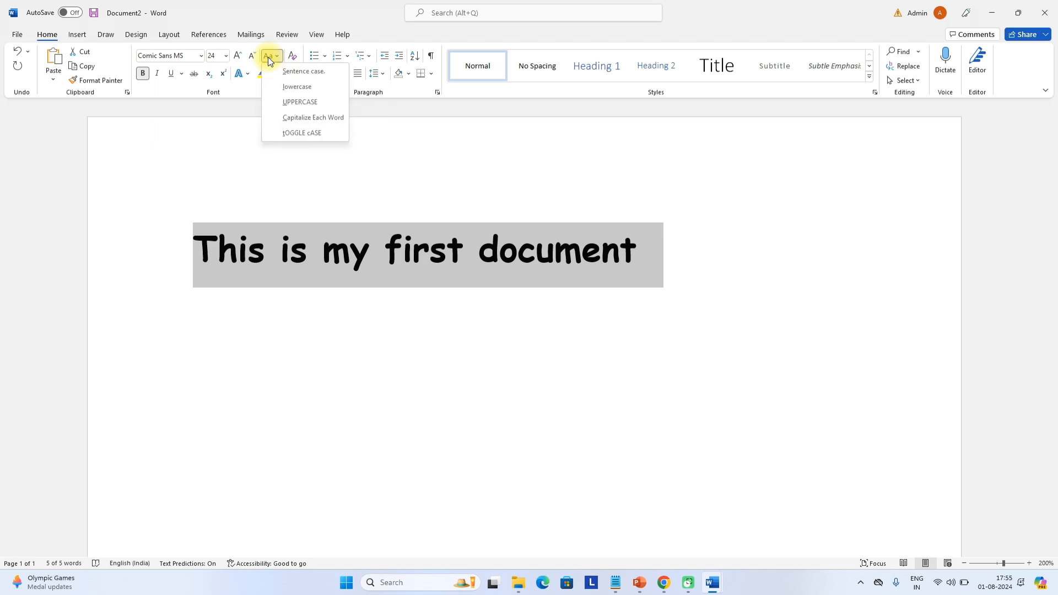
{"action": "left_click", "coordinate": [303, 106]}
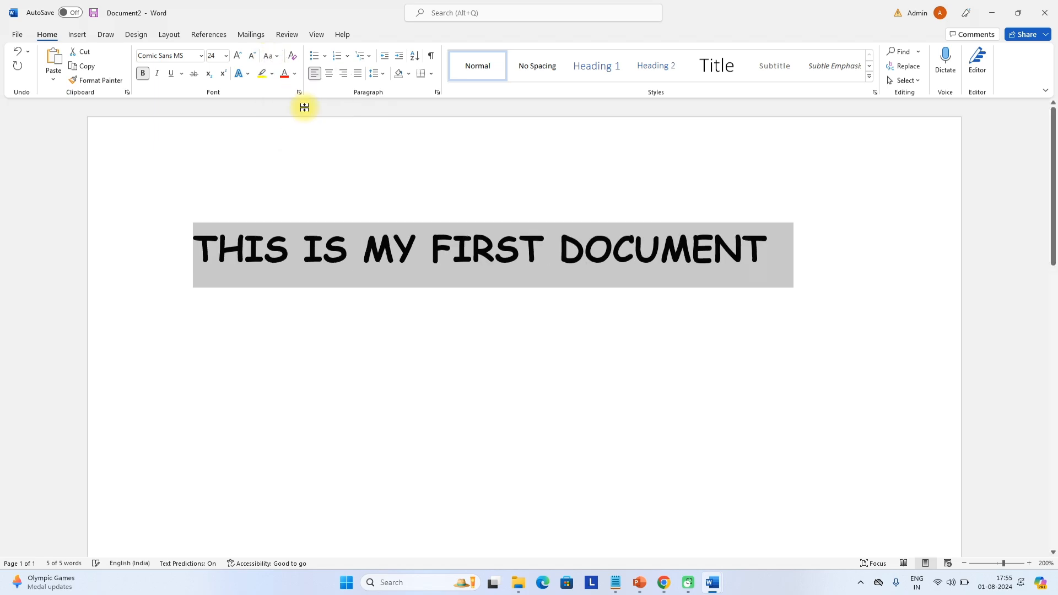
{"action": "scroll", "coordinate": [444, 268], "scroll_direction": "up", "scroll_amount": 2}
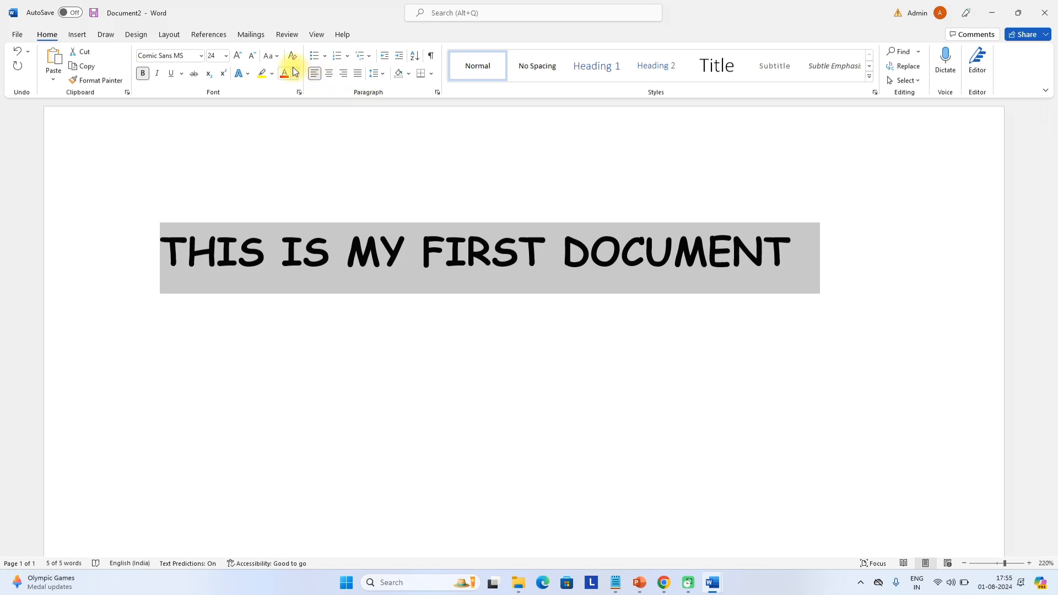
{"action": "left_click", "coordinate": [274, 60]}
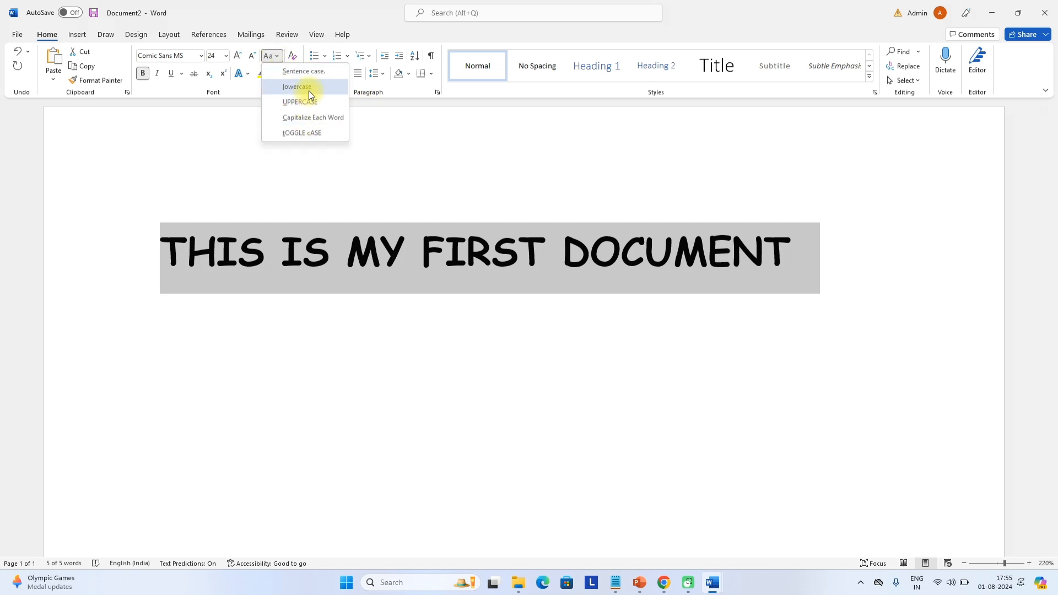
{"action": "left_click", "coordinate": [305, 89]}
{"action": "left_click", "coordinate": [274, 60]}
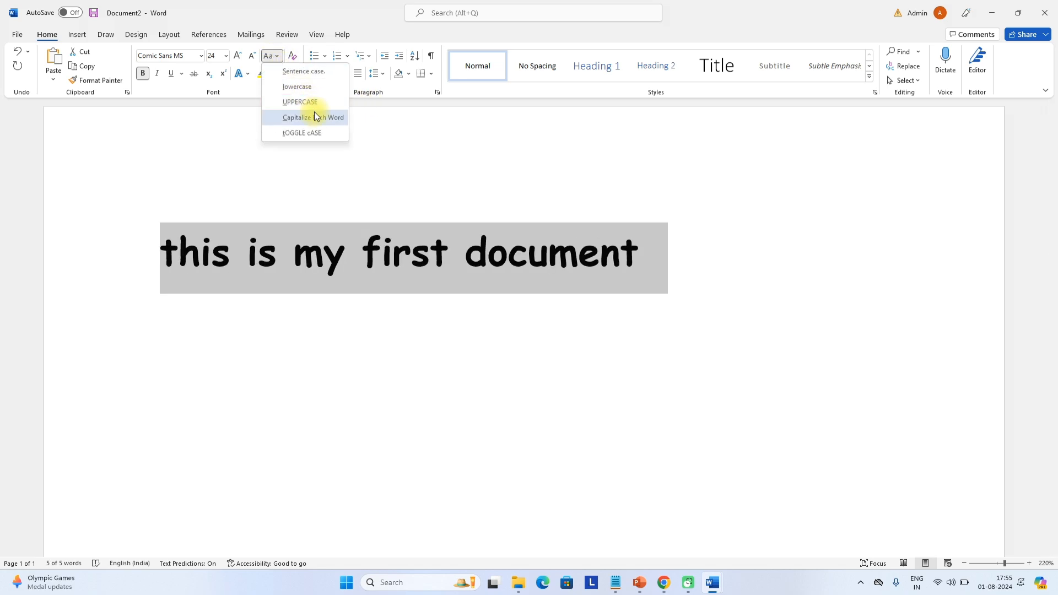
{"action": "left_click", "coordinate": [318, 84]}
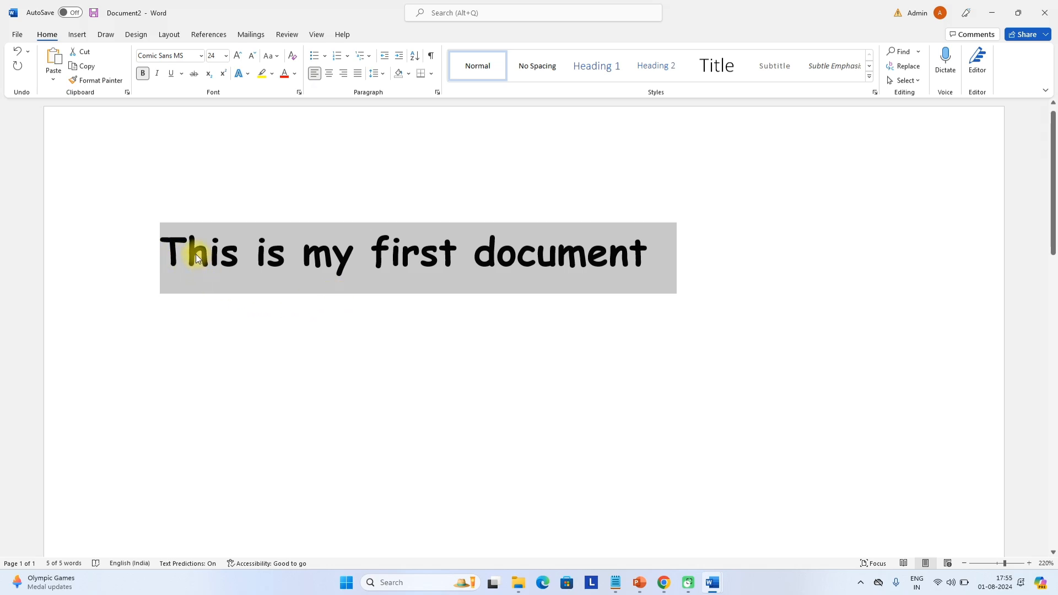
Look at the highlight colours without applying one, then bring up the font colour palette
{"action": "left_click", "coordinate": [272, 77]}
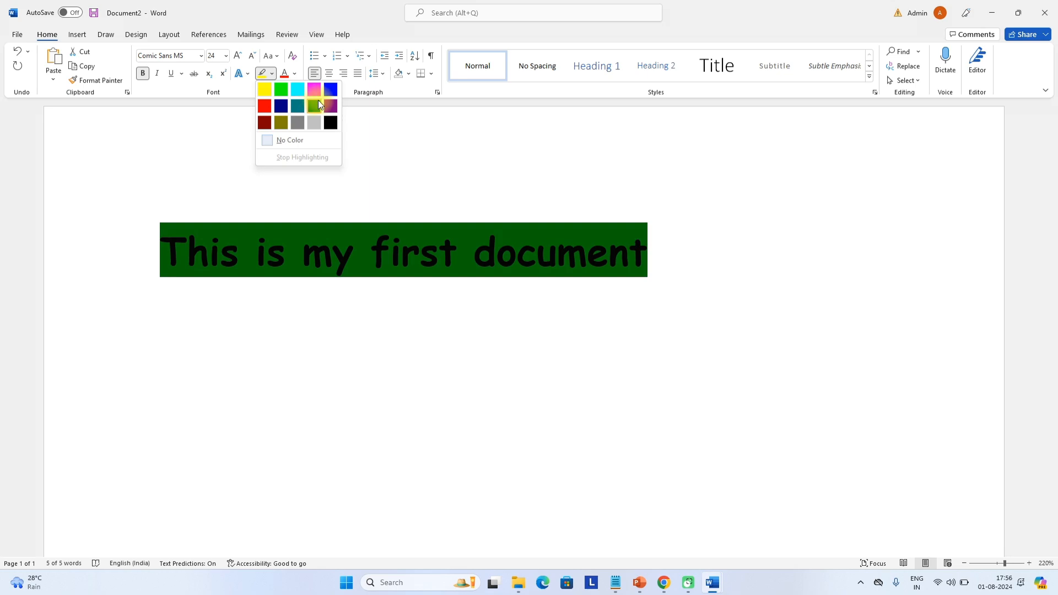
{"action": "left_click", "coordinate": [298, 74]}
{"action": "left_click", "coordinate": [298, 73]}
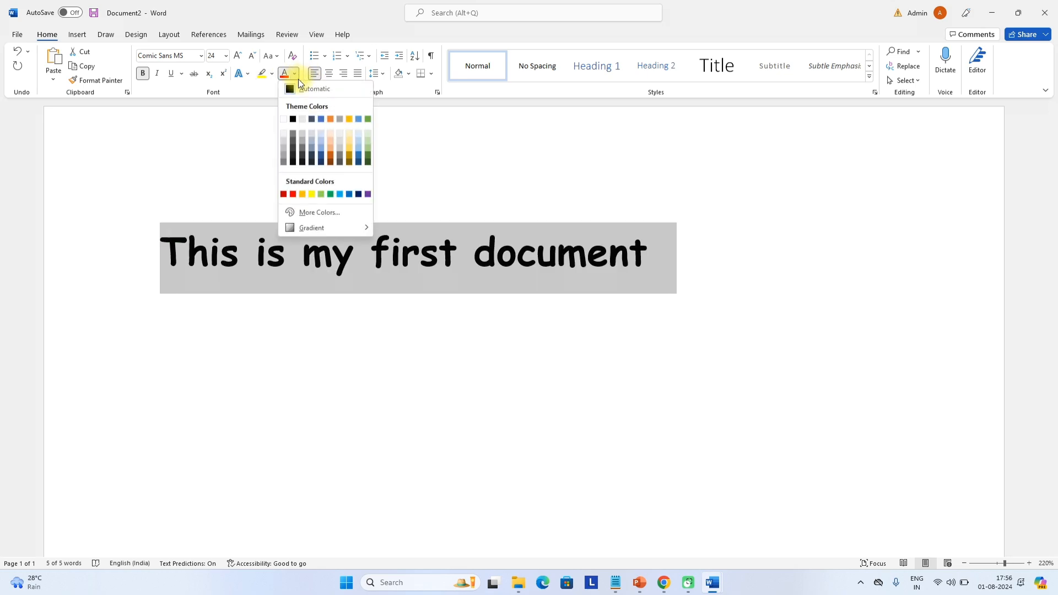
Colour the heading blue and centre it after trying right, left and justified alignment
{"action": "left_click", "coordinate": [322, 121]}
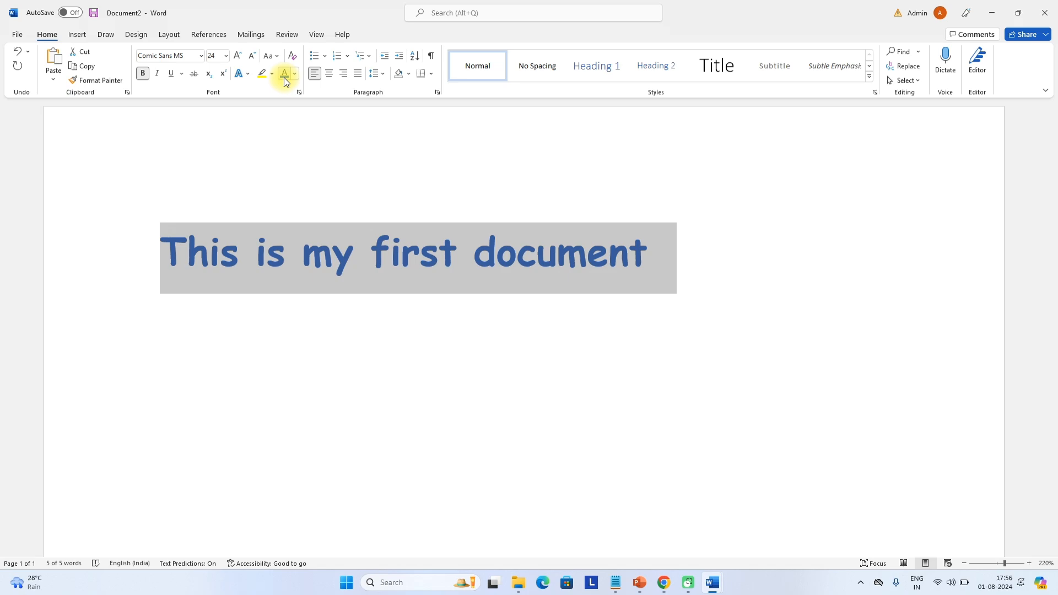
{"action": "left_click", "coordinate": [330, 76]}
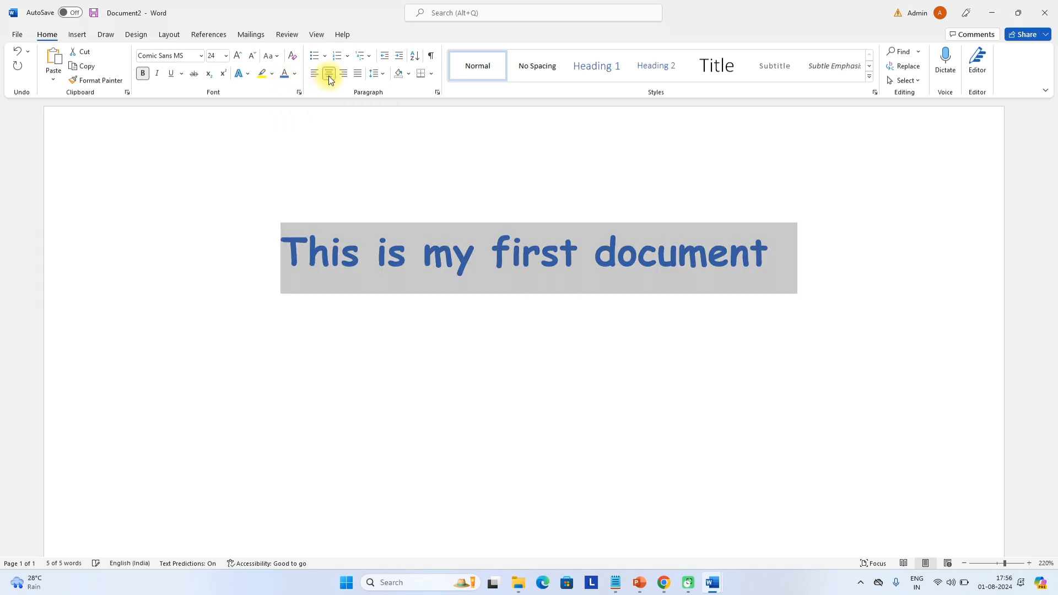
{"action": "left_click", "coordinate": [345, 75]}
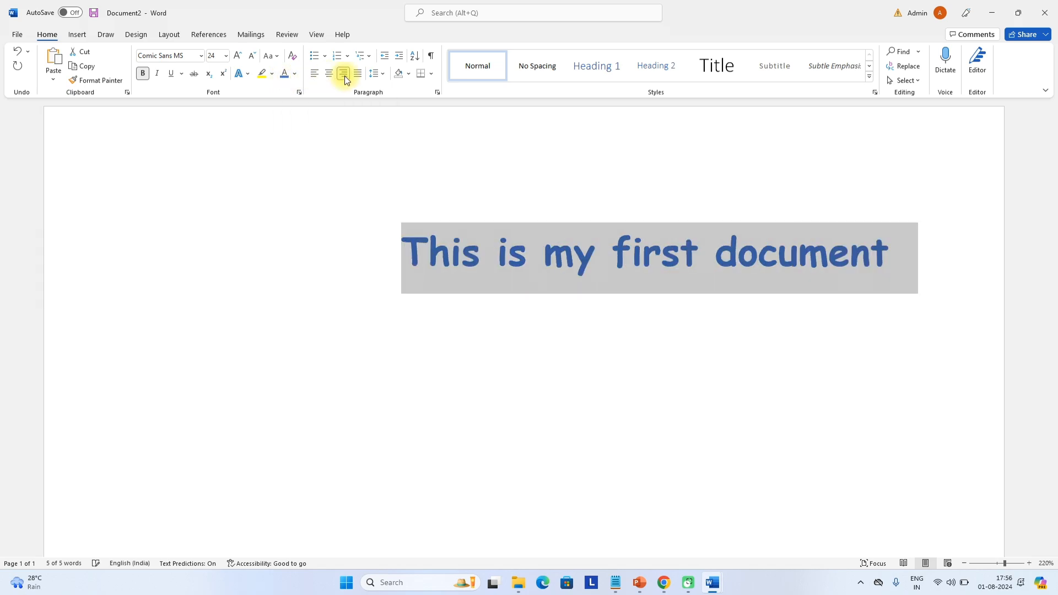
{"action": "left_click", "coordinate": [313, 75]}
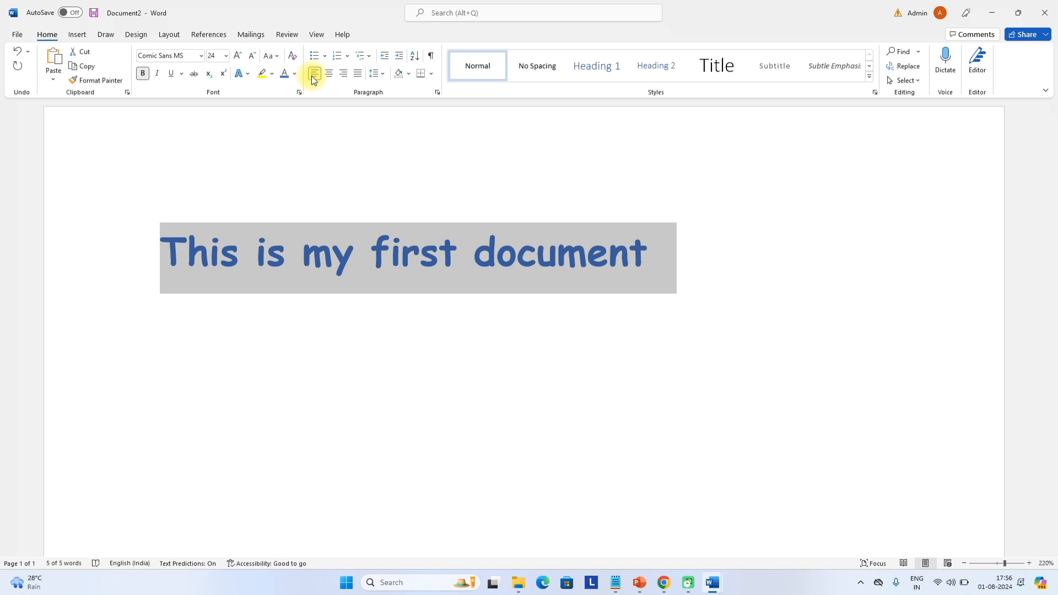
{"action": "left_click", "coordinate": [359, 78]}
{"action": "left_click", "coordinate": [335, 78]}
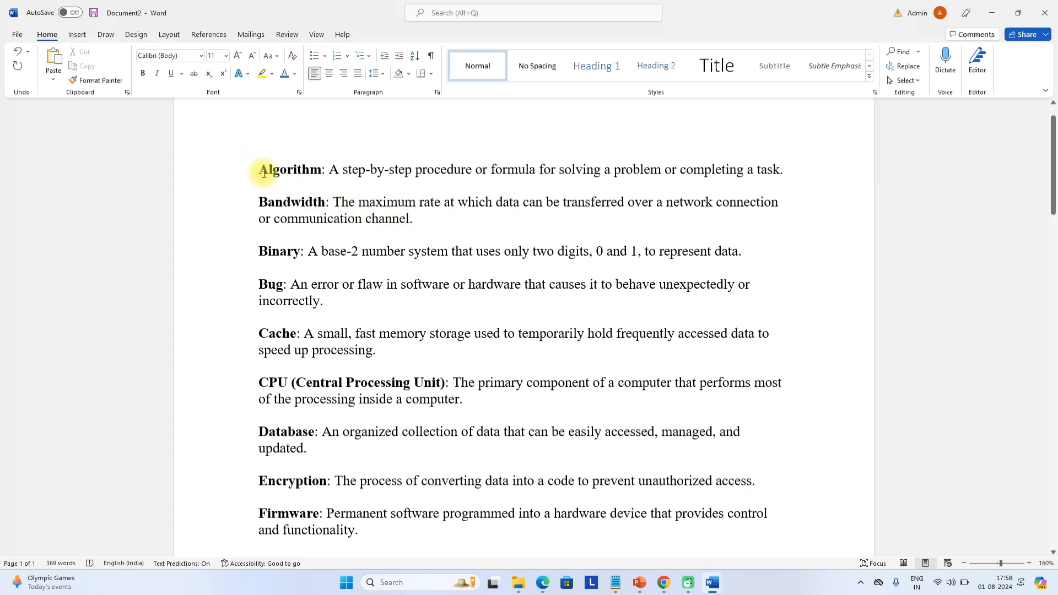
Try filled-dot bullets on the glossary definitions, then remove the bullets from every paragraph
{"action": "left_click_drag", "start_coordinate": [257, 172], "coordinate": [625, 546]}
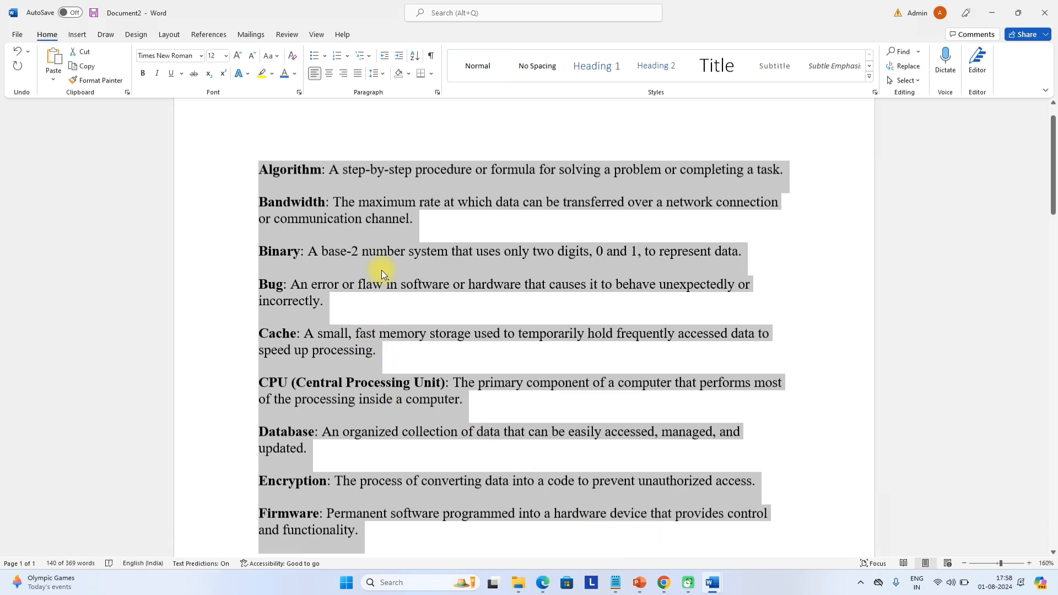
{"action": "left_click", "coordinate": [315, 55]}
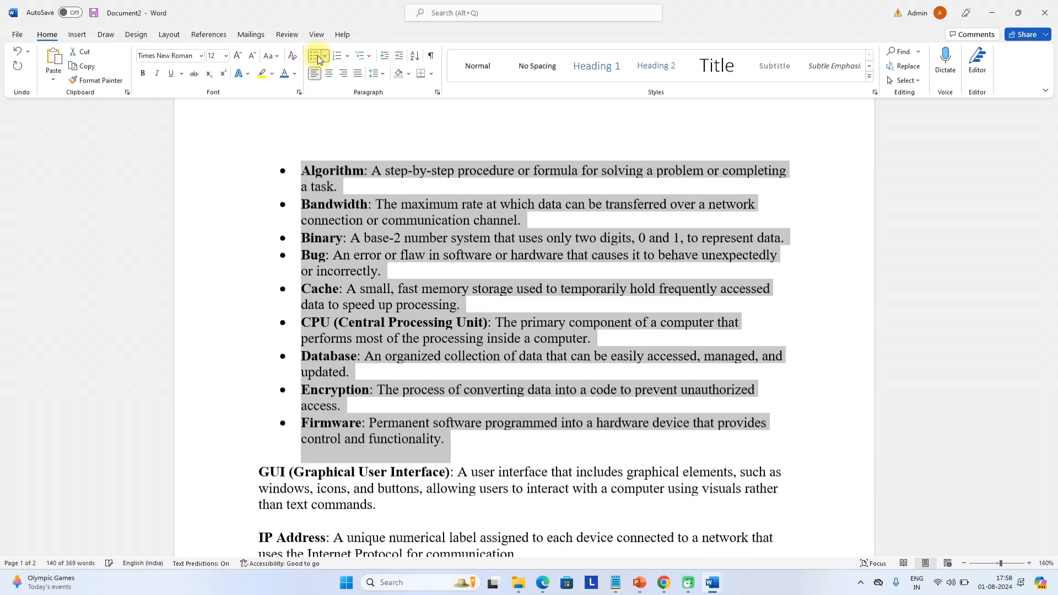
{"action": "left_click", "coordinate": [325, 57]}
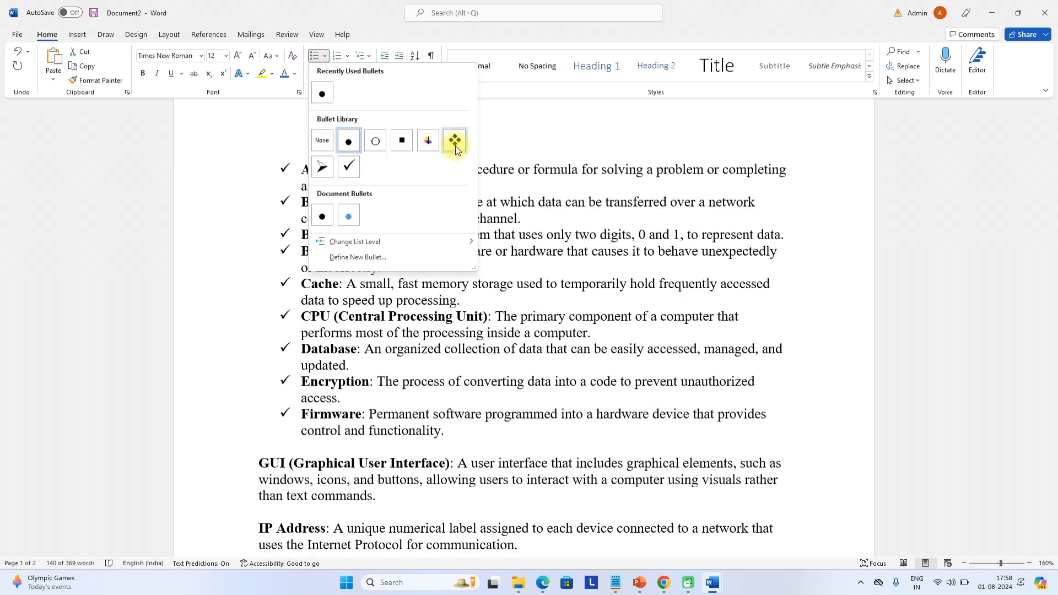
{"action": "left_click", "coordinate": [350, 144]}
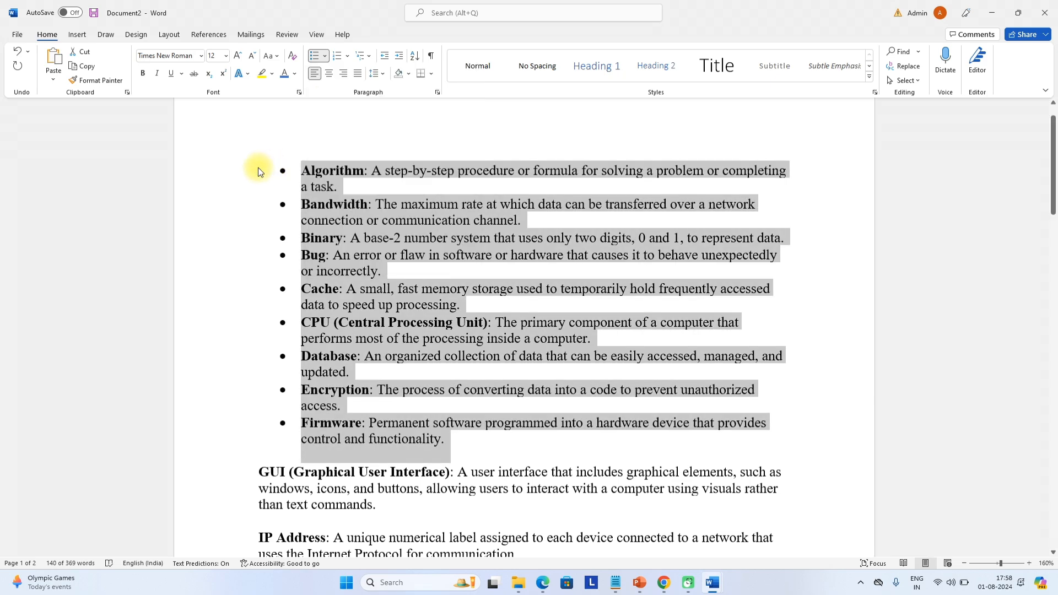
{"action": "key", "text": "ctrl+a"}
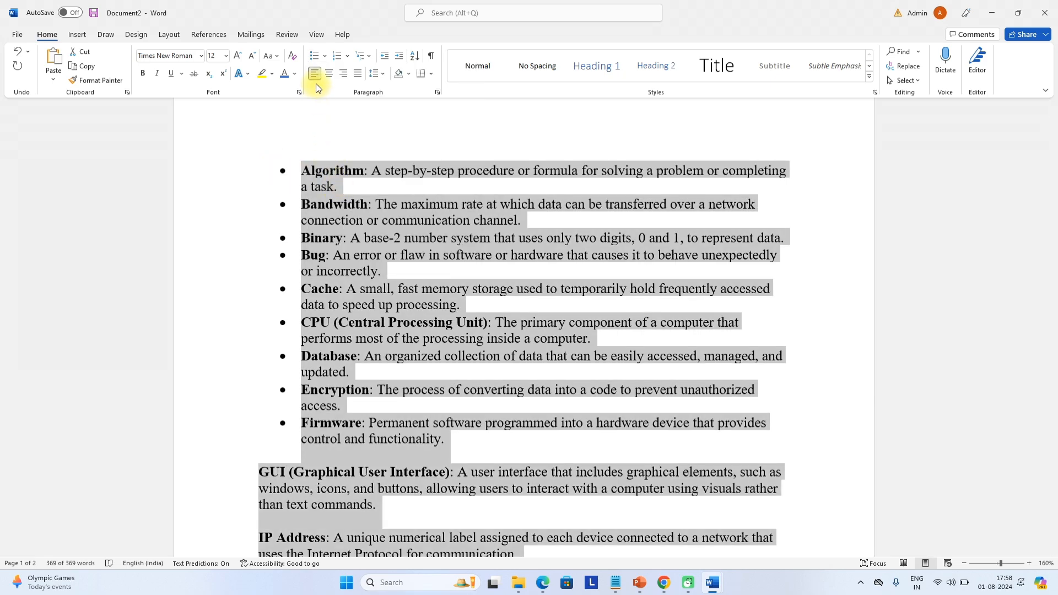
{"action": "left_click", "coordinate": [314, 56]}
{"action": "left_click", "coordinate": [314, 56]}
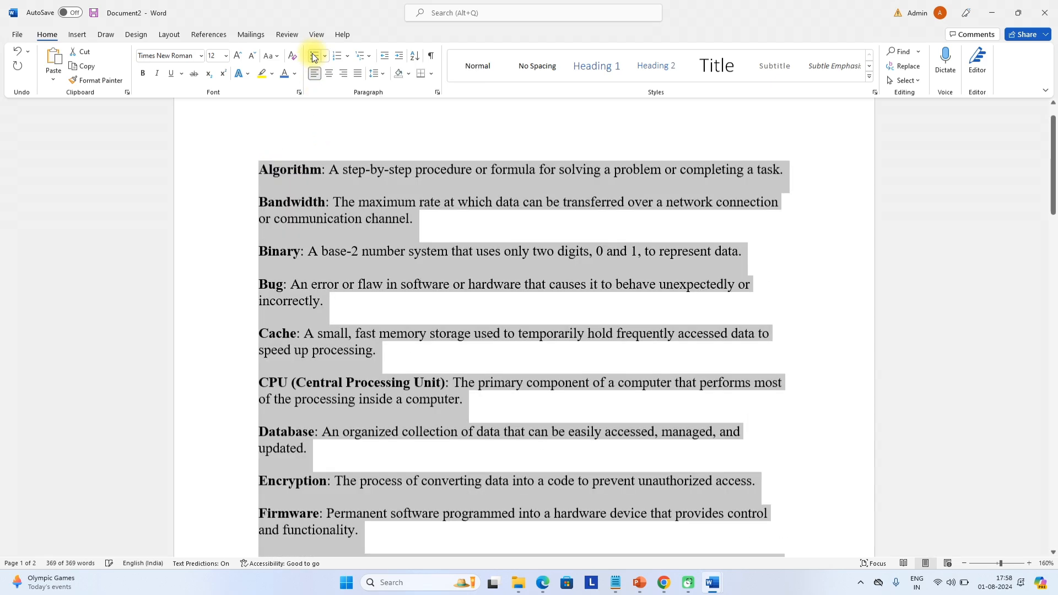
{"action": "left_click", "coordinate": [324, 56]}
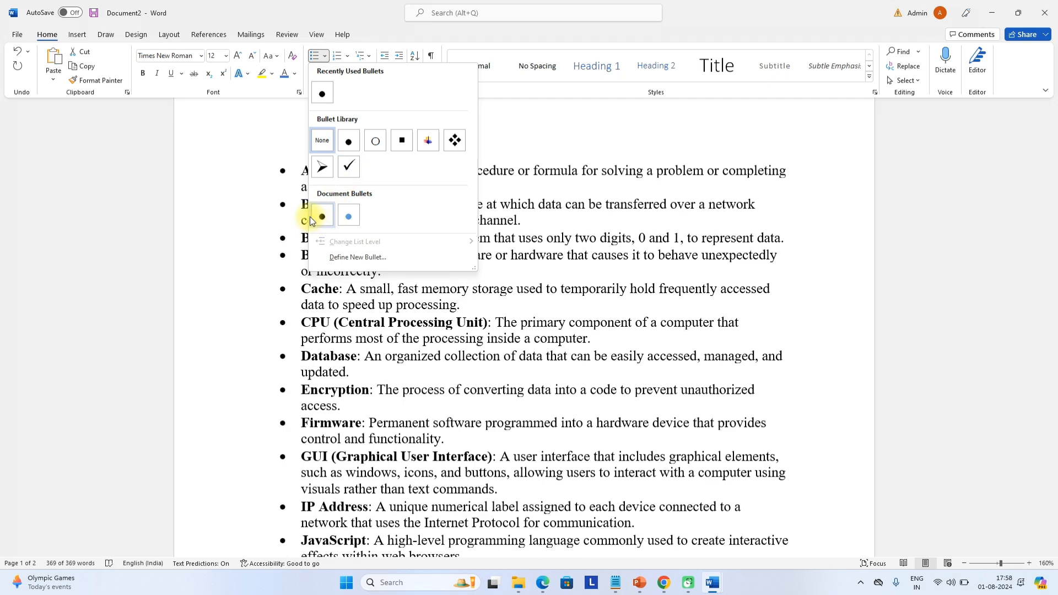
{"action": "left_click", "coordinate": [289, 128]}
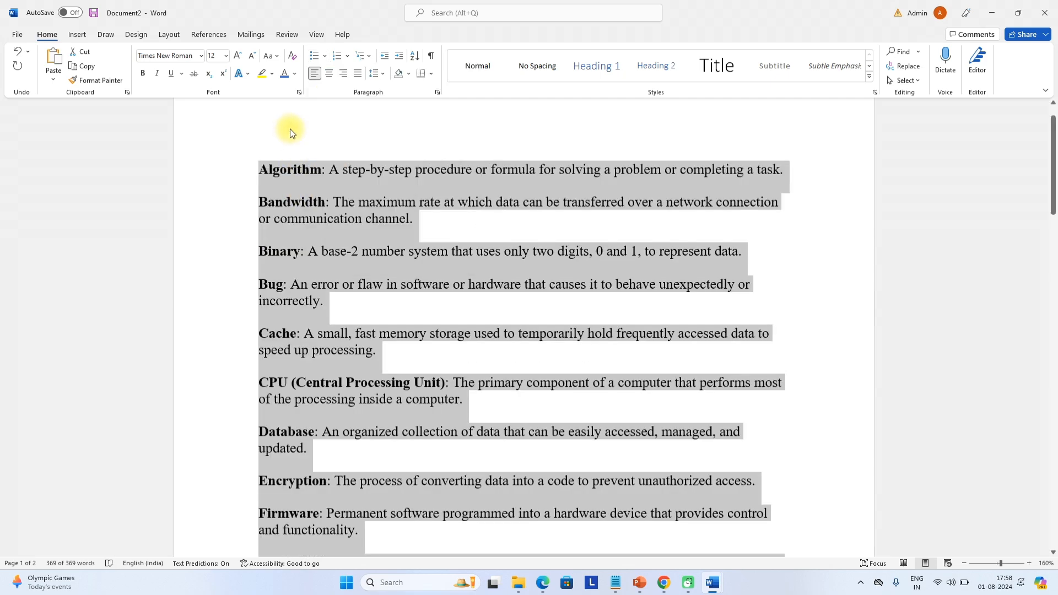
Number the glossary paragraphs in I., II., III. Roman numerals, then remove the numbering
{"action": "left_click", "coordinate": [337, 55]}
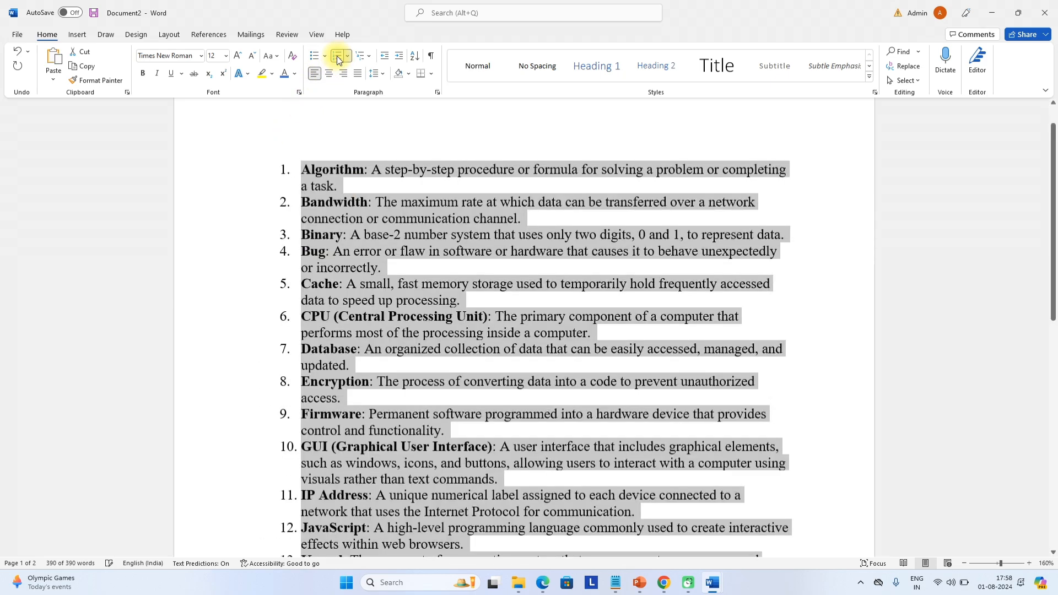
{"action": "left_click", "coordinate": [363, 60]}
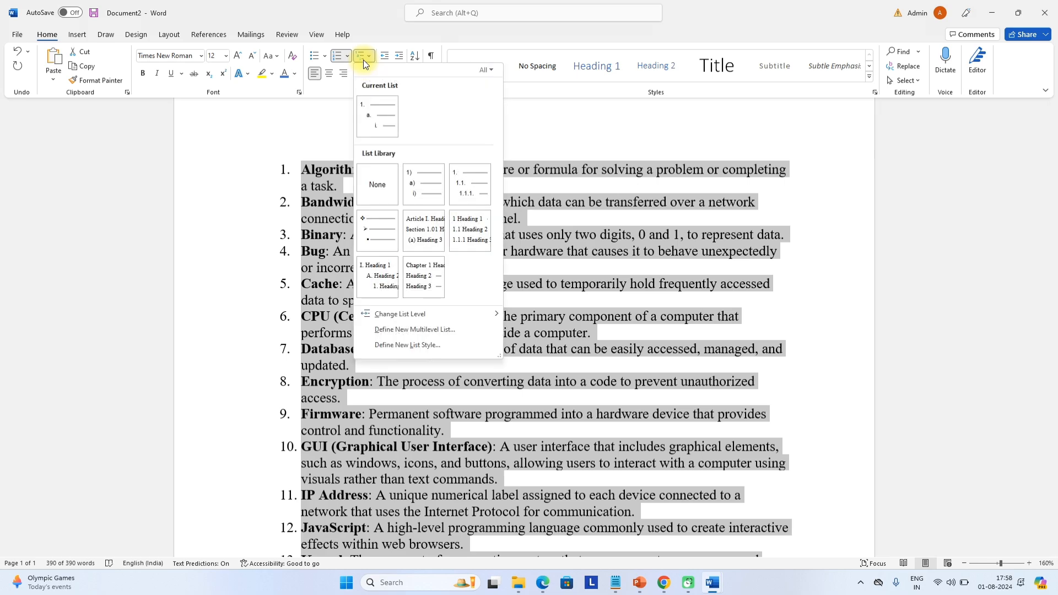
{"action": "left_click", "coordinate": [347, 56]}
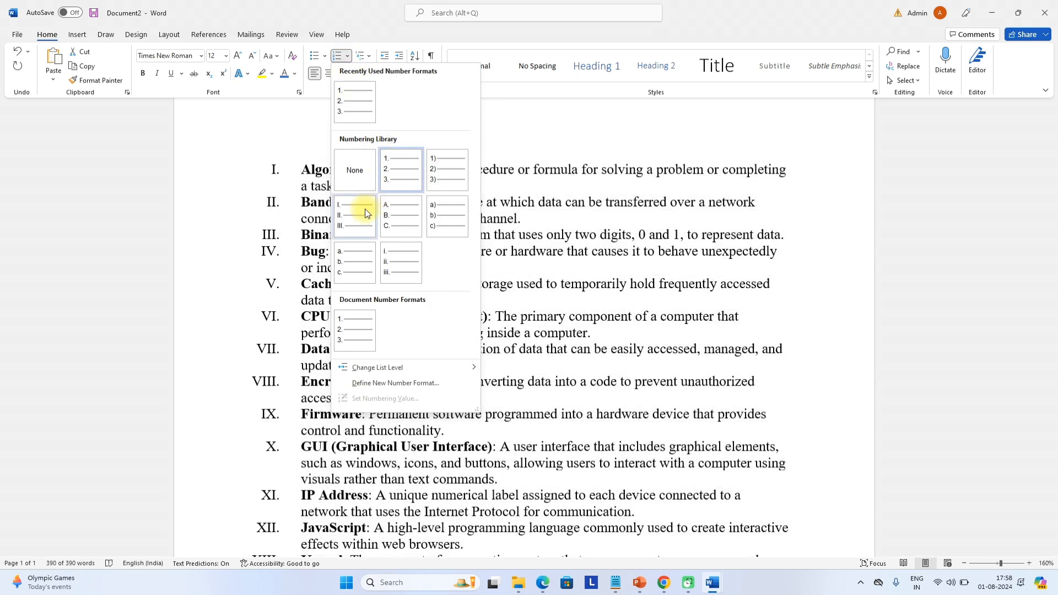
{"action": "left_click", "coordinate": [362, 212]}
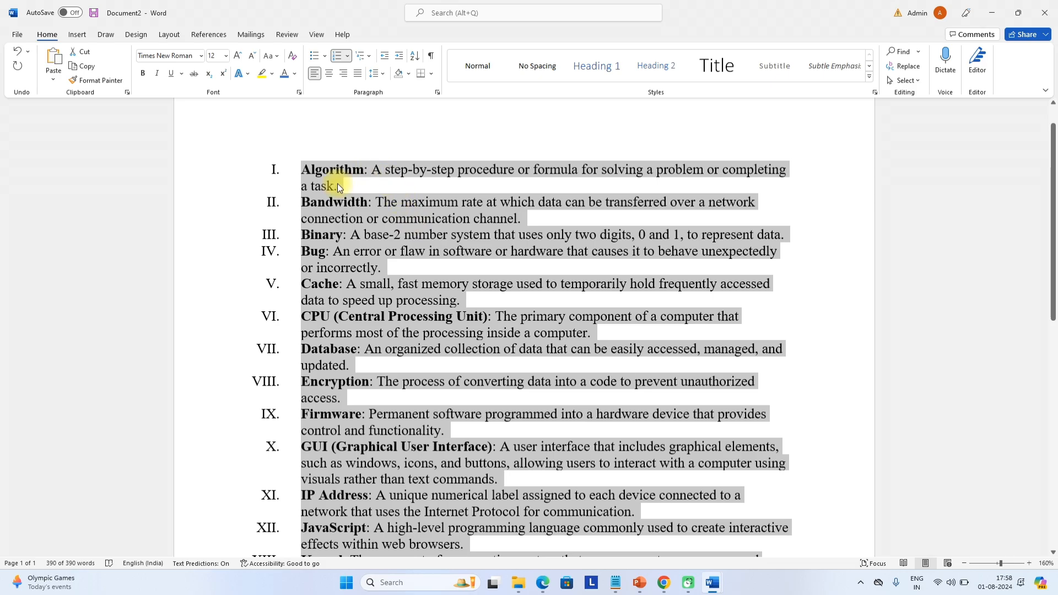
{"action": "scroll", "coordinate": [360, 196], "scroll_direction": "up", "scroll_amount": 5}
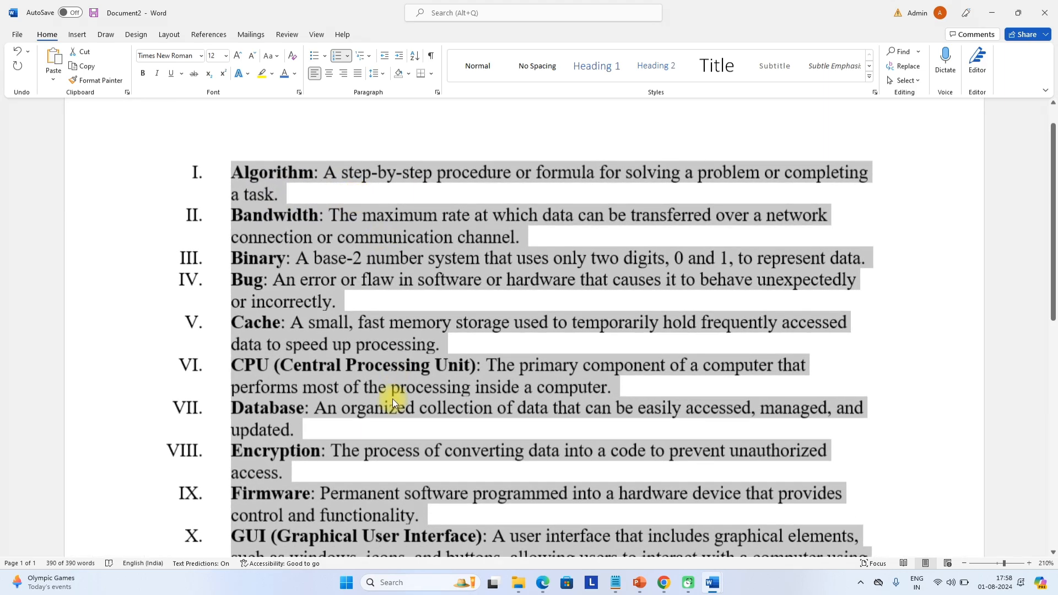
{"action": "scroll", "coordinate": [320, 406], "scroll_direction": "down", "scroll_amount": 6}
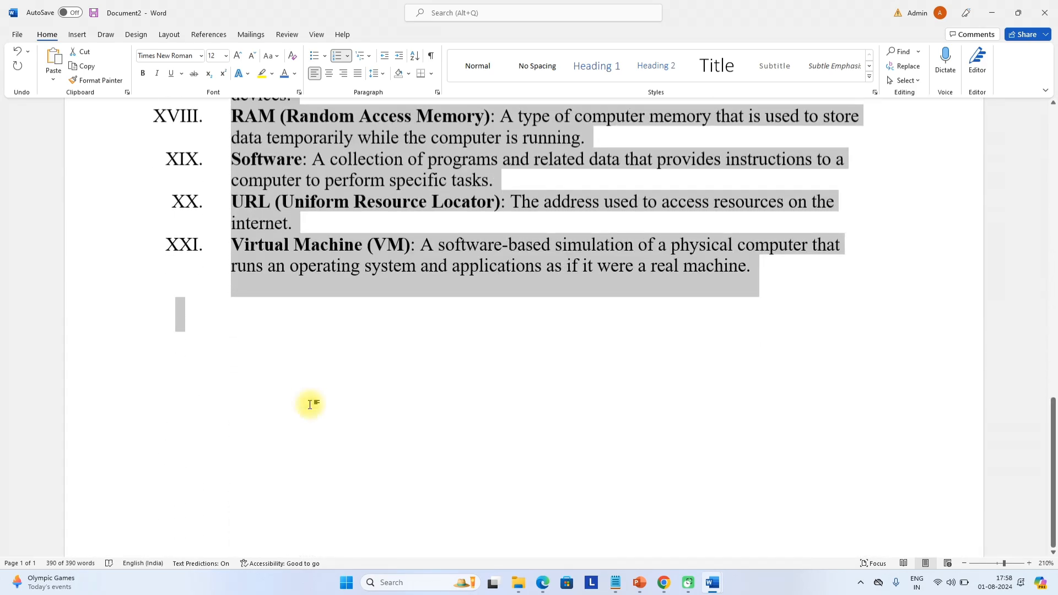
{"action": "scroll", "coordinate": [313, 399], "scroll_direction": "up", "scroll_amount": 8}
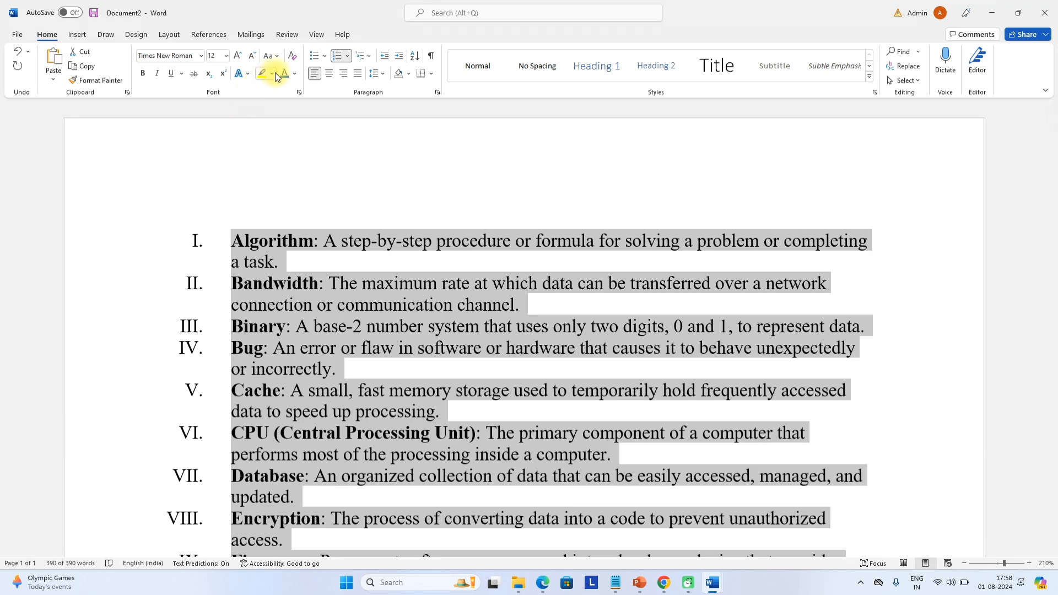
{"action": "left_click", "coordinate": [337, 55]}
Select the entire glossary and replace it with the paragraph describing computers
{"action": "left_click", "coordinate": [359, 205]}
{"action": "scroll", "coordinate": [382, 264], "scroll_direction": "down", "scroll_amount": 5}
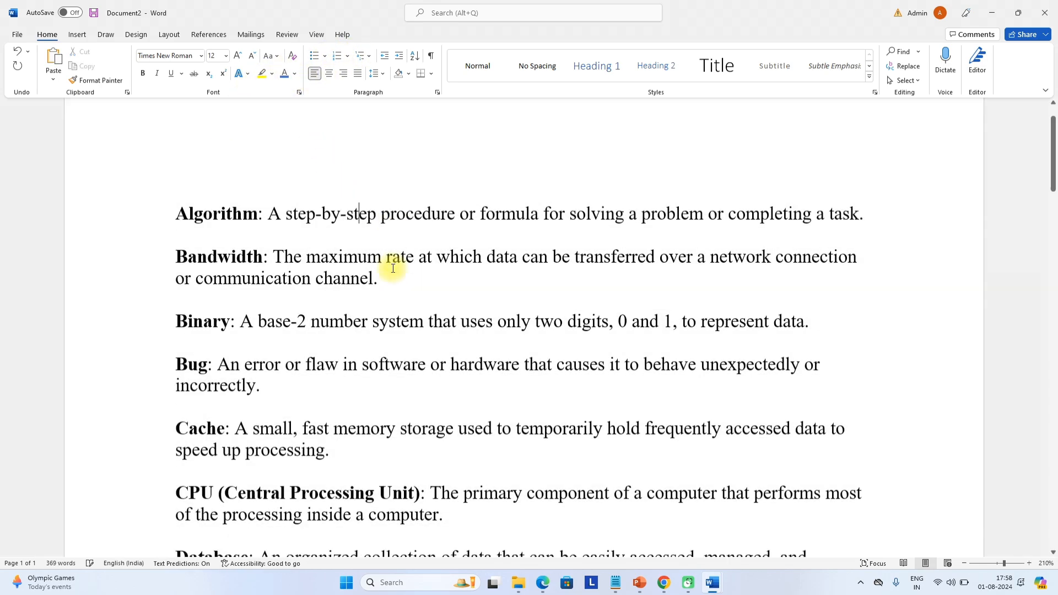
{"action": "scroll", "coordinate": [356, 350], "scroll_direction": "up", "scroll_amount": 7}
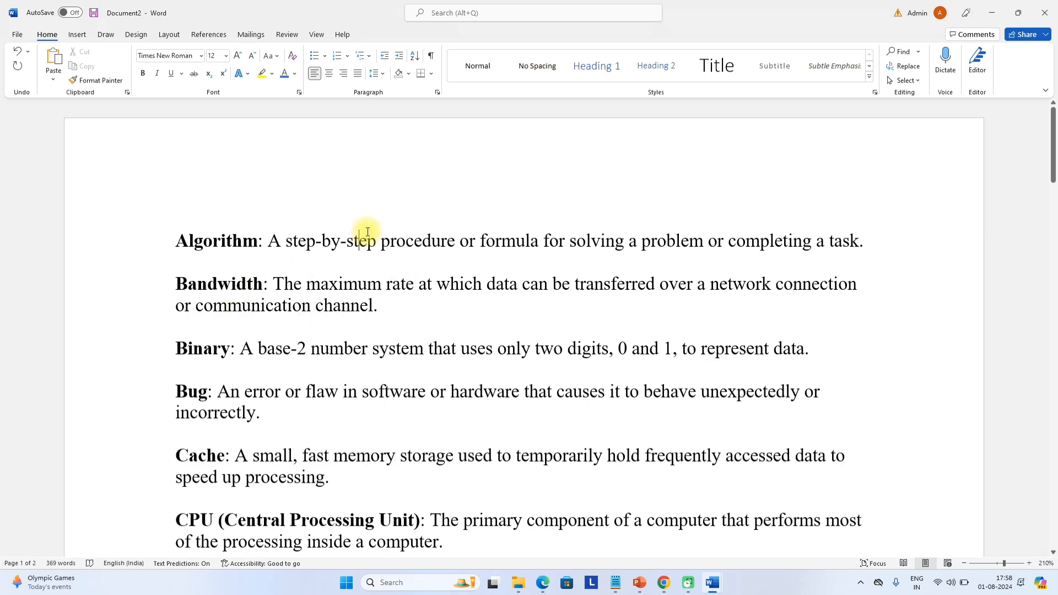
{"action": "triple_click", "coordinate": [409, 293]}
{"action": "key", "text": "ctrl+a"}
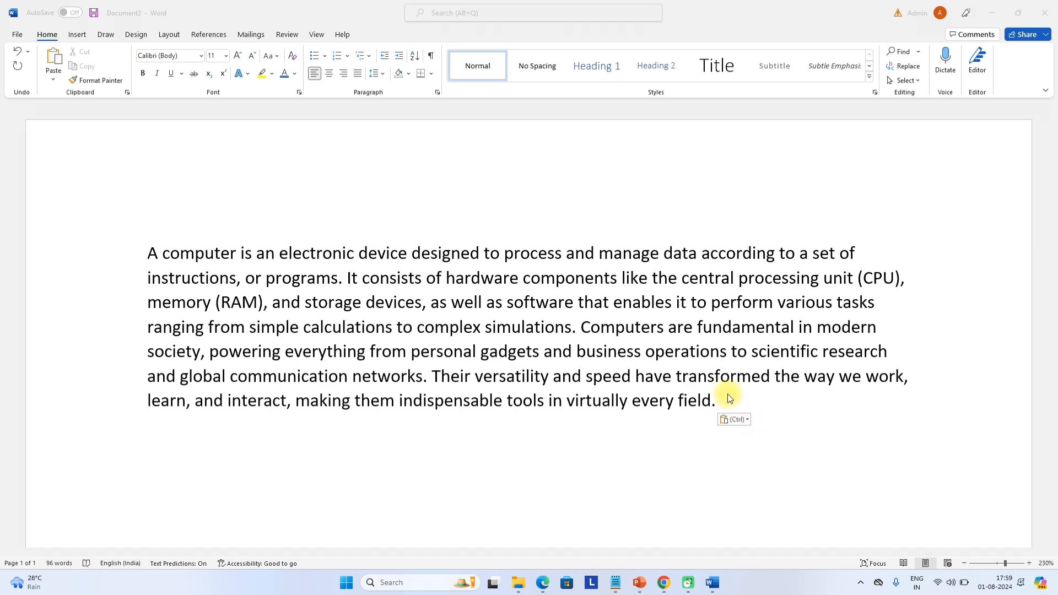
{"action": "left_click", "coordinate": [711, 400]}
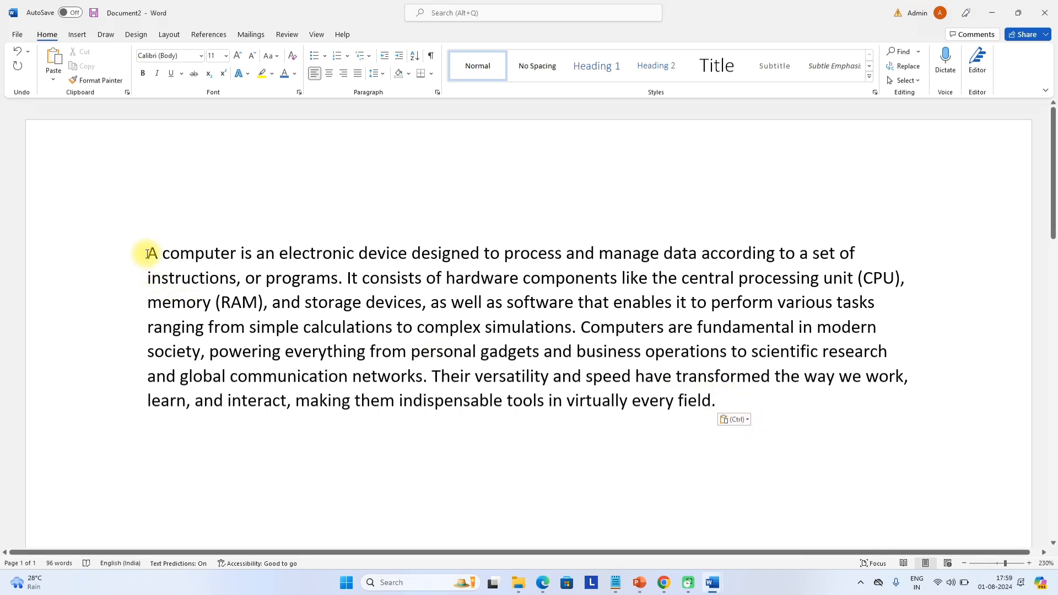
Justify the computer paragraph after trying left, centre and right alignment
{"action": "triple_click", "coordinate": [227, 298]}
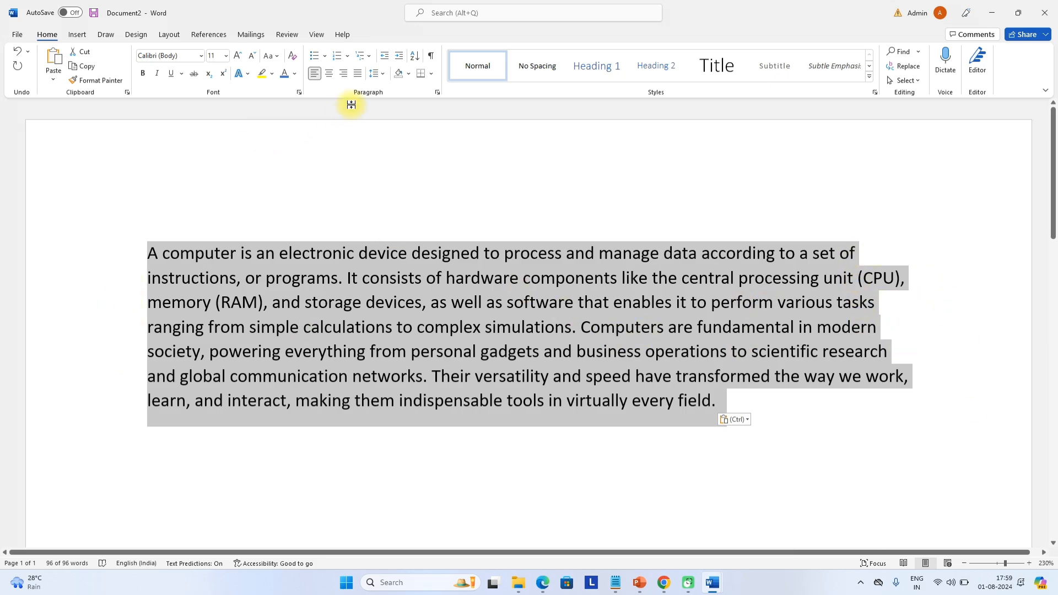
{"action": "left_click", "coordinate": [359, 75]}
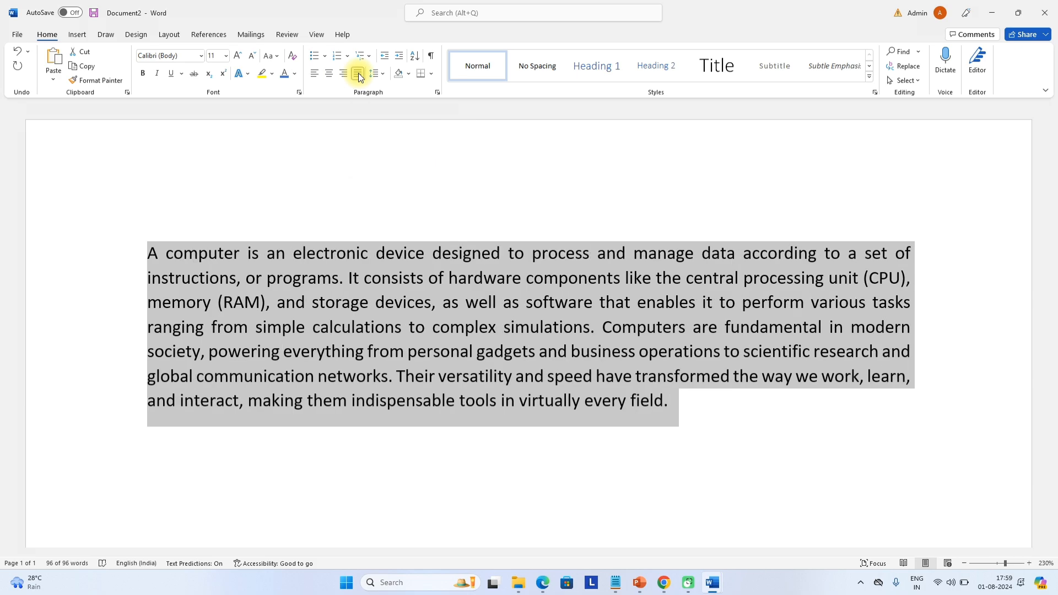
{"action": "left_click", "coordinate": [316, 74]}
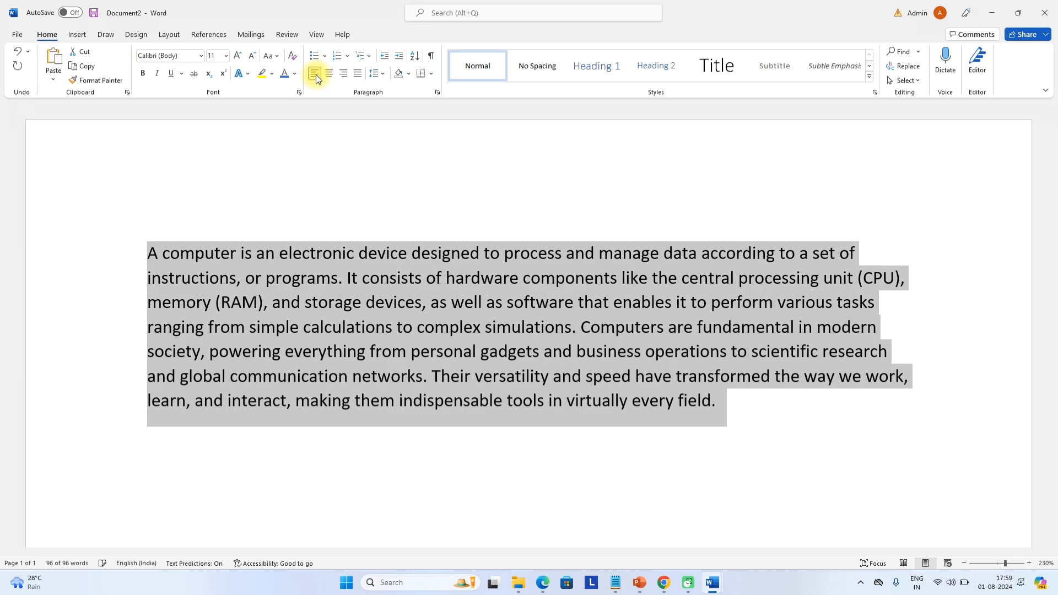
{"action": "left_click", "coordinate": [328, 78]}
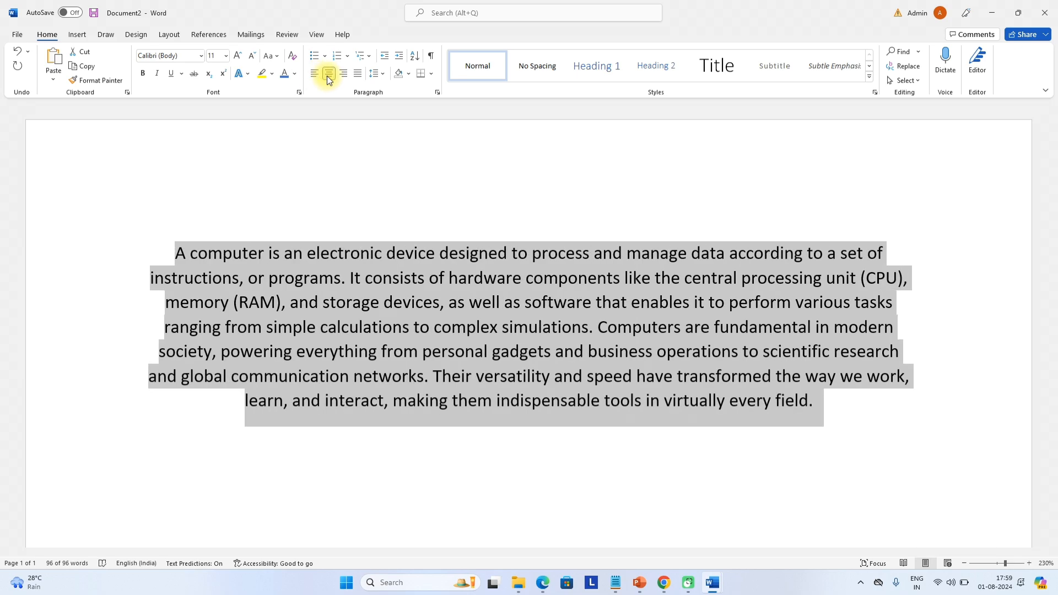
{"action": "left_click", "coordinate": [344, 75]}
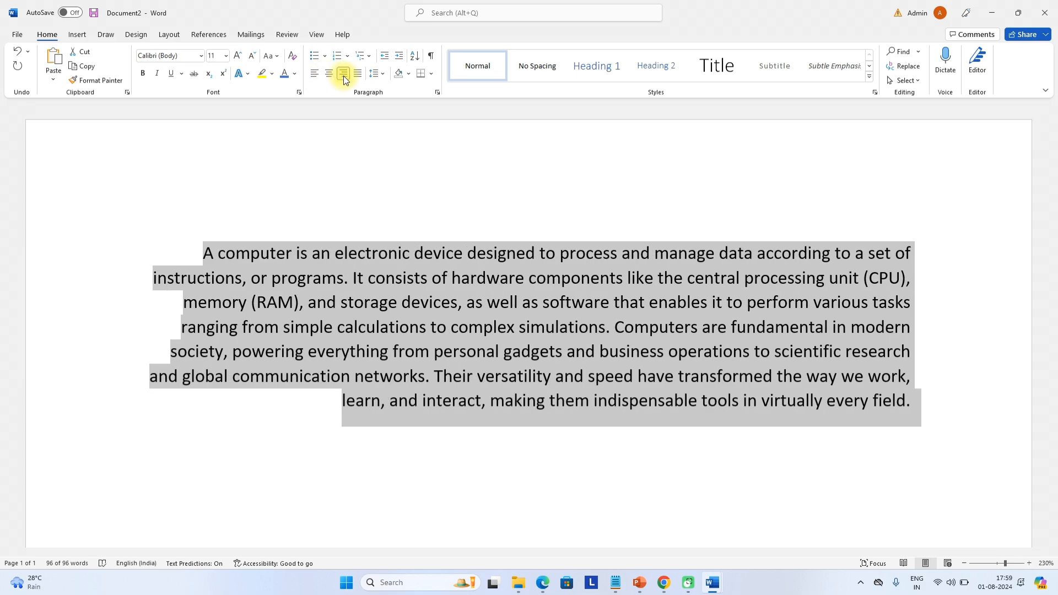
{"action": "left_click", "coordinate": [358, 77]}
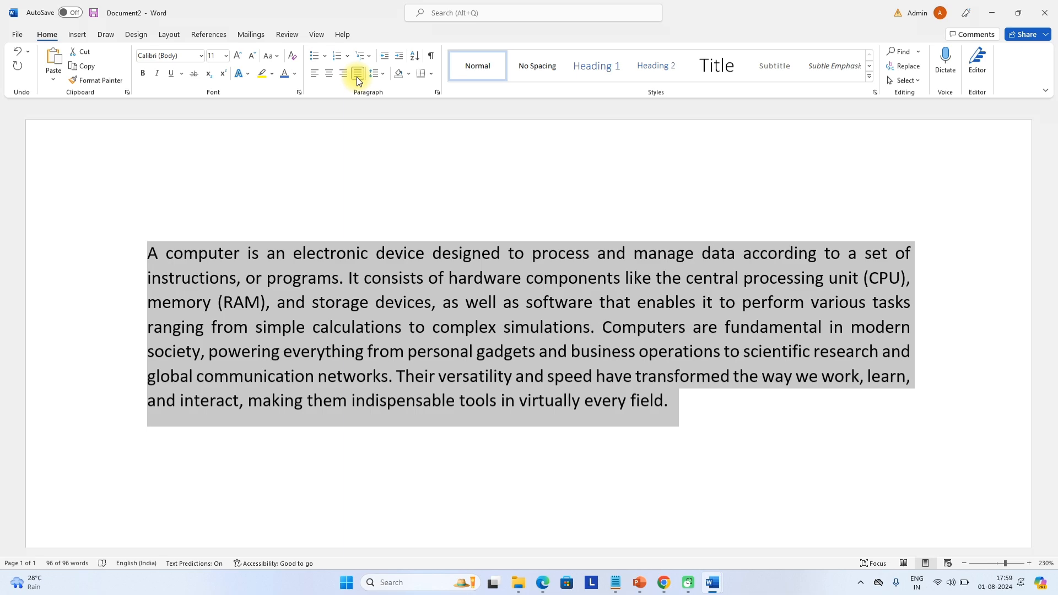
{"action": "scroll", "coordinate": [694, 393], "scroll_direction": "down", "scroll_amount": 5}
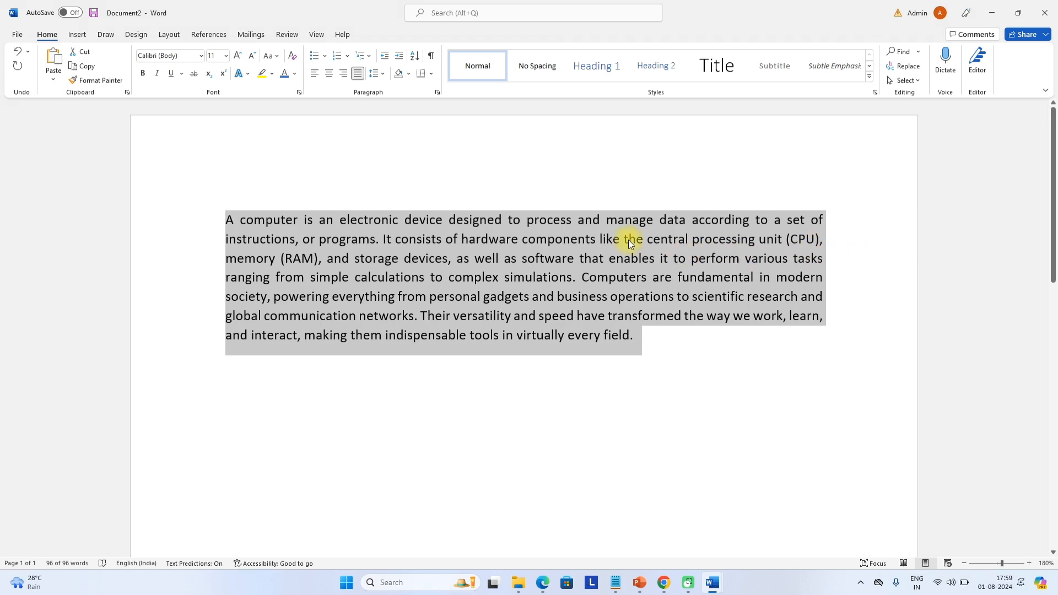
{"action": "scroll", "coordinate": [526, 280], "scroll_direction": "up", "scroll_amount": 2}
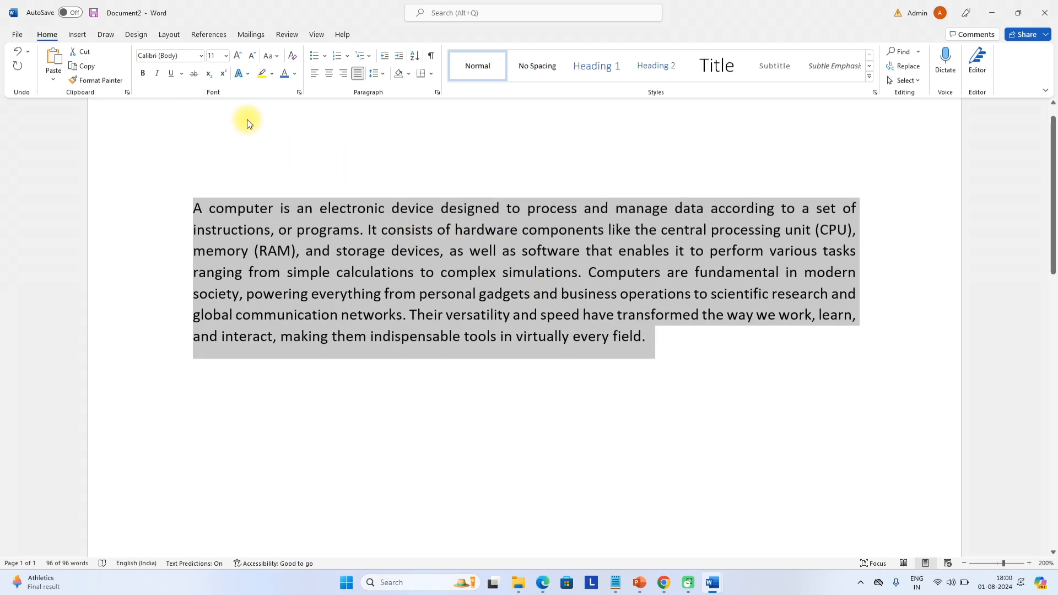
Show the rulers and drag the paragraph's left indent further left and right indent further right
{"action": "left_click", "coordinate": [317, 35]}
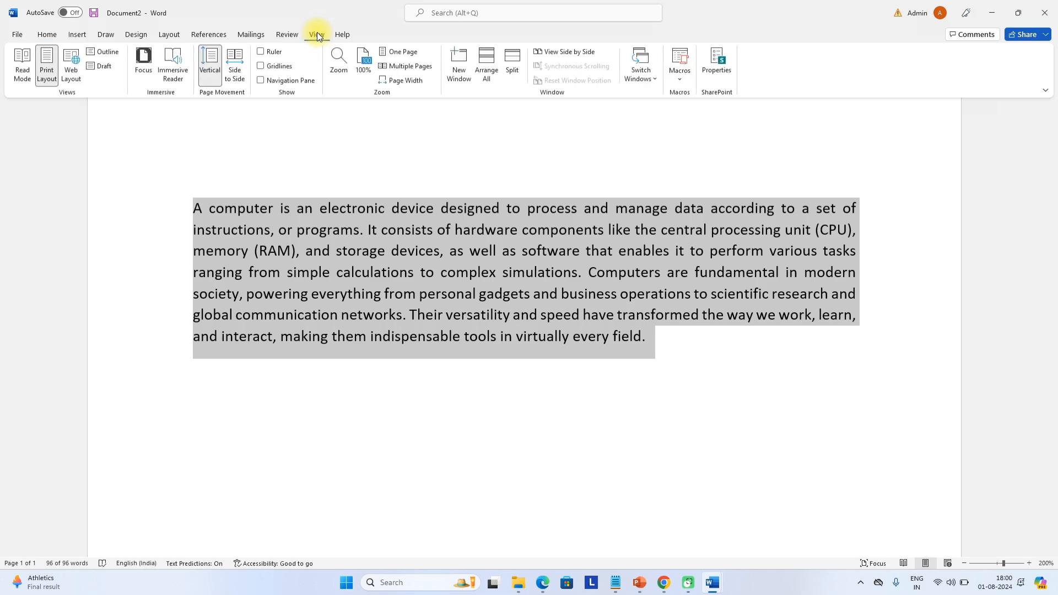
{"action": "left_click", "coordinate": [262, 51]}
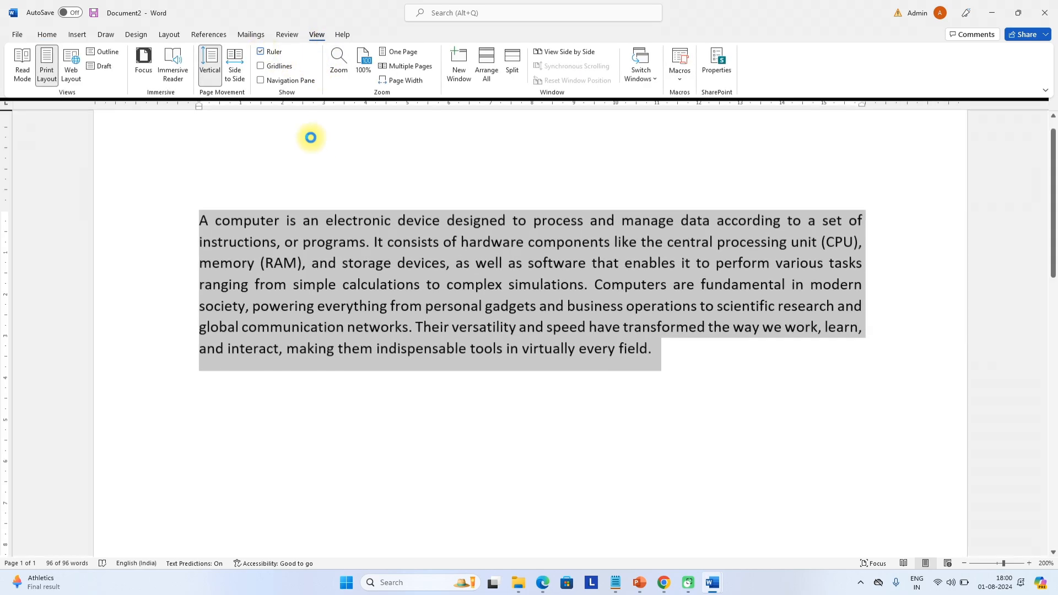
{"action": "left_click_drag", "start_coordinate": [198, 108], "coordinate": [131, 118]}
{"action": "key", "text": "ctrl+a"}
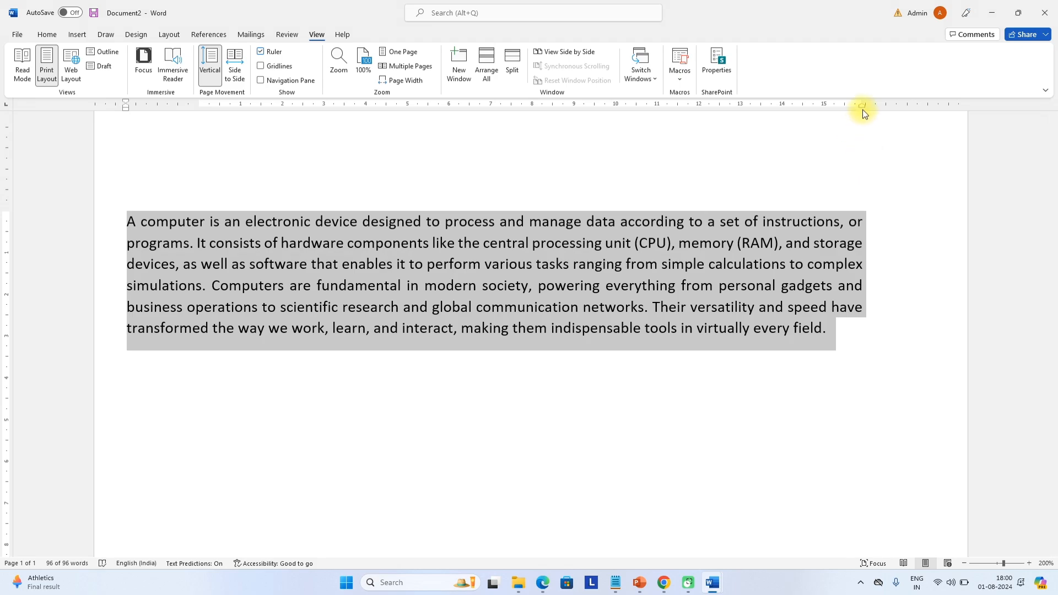
{"action": "left_click_drag", "start_coordinate": [862, 105], "coordinate": [939, 106]}
{"action": "scroll", "coordinate": [498, 272], "scroll_direction": "up", "scroll_amount": 1}
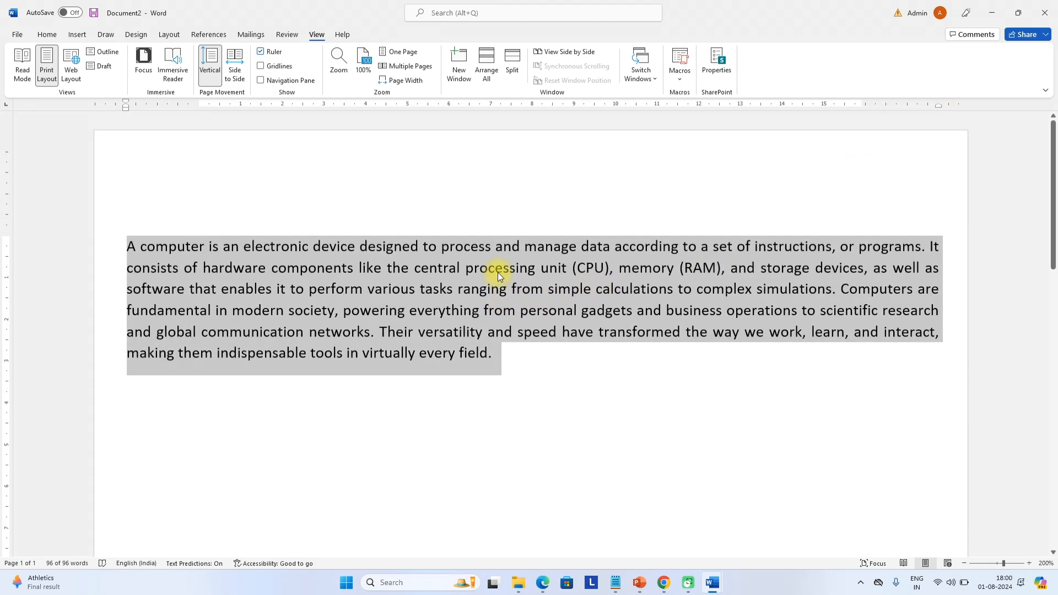
{"action": "left_click", "coordinate": [49, 33]}
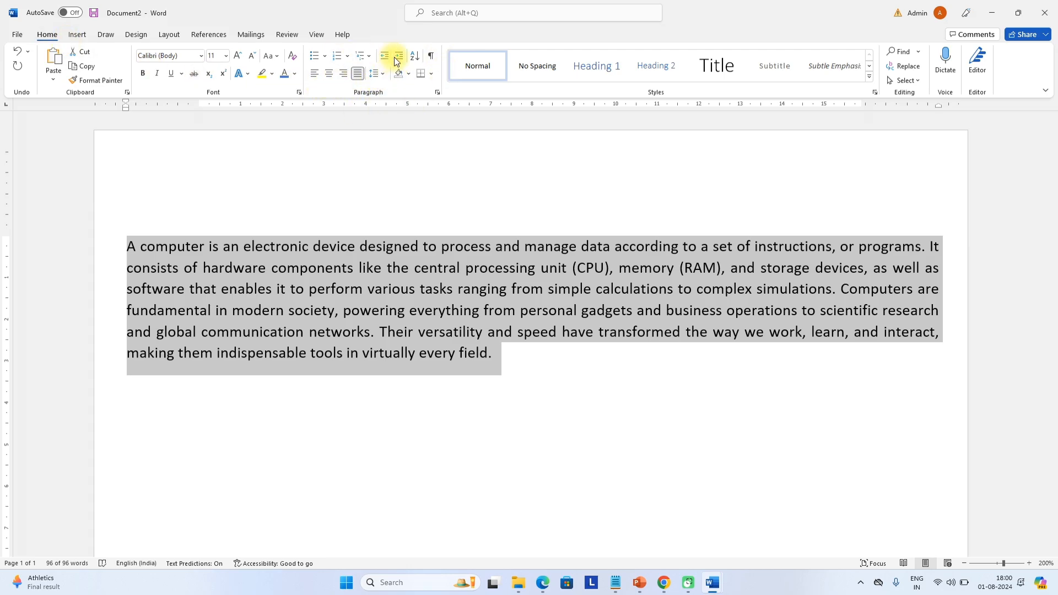
Preview shading and borders without applying them, then try the Title and Subtitle styles on the paragraph
{"action": "left_click", "coordinate": [409, 74]}
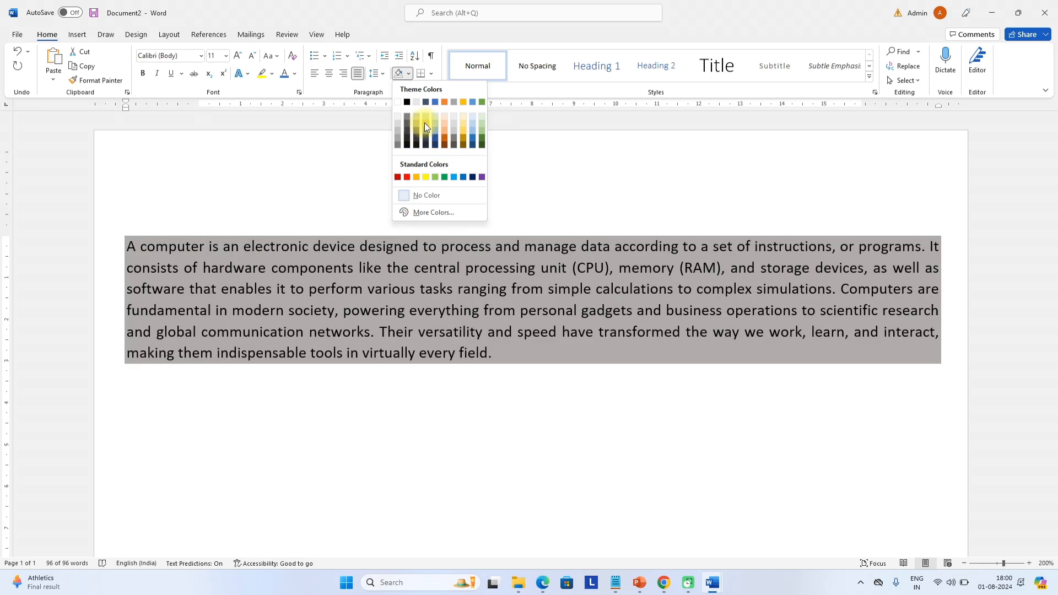
{"action": "left_click", "coordinate": [432, 75]}
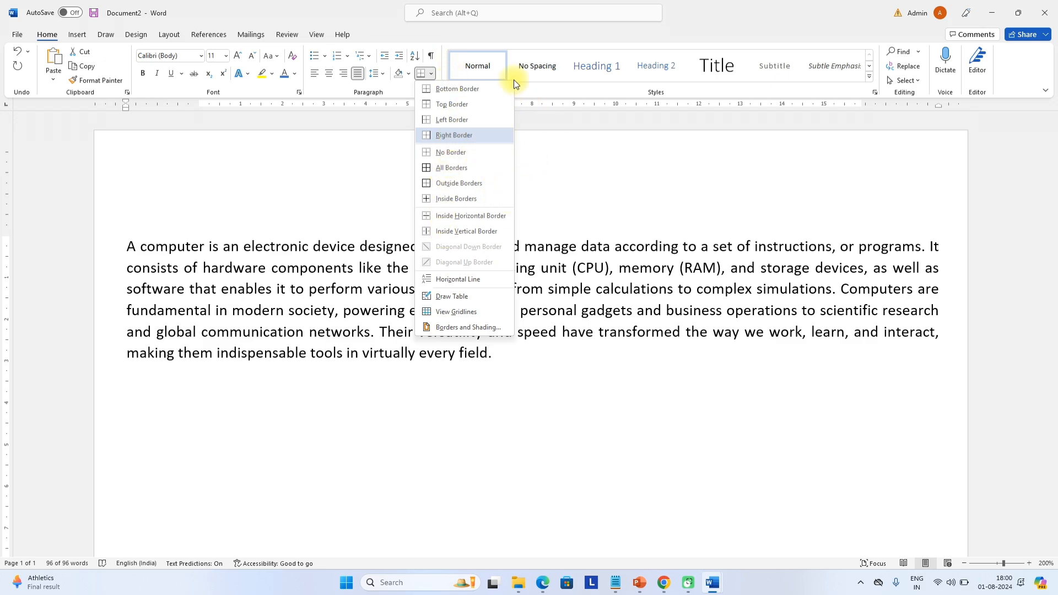
{"action": "key", "text": "Escape"}
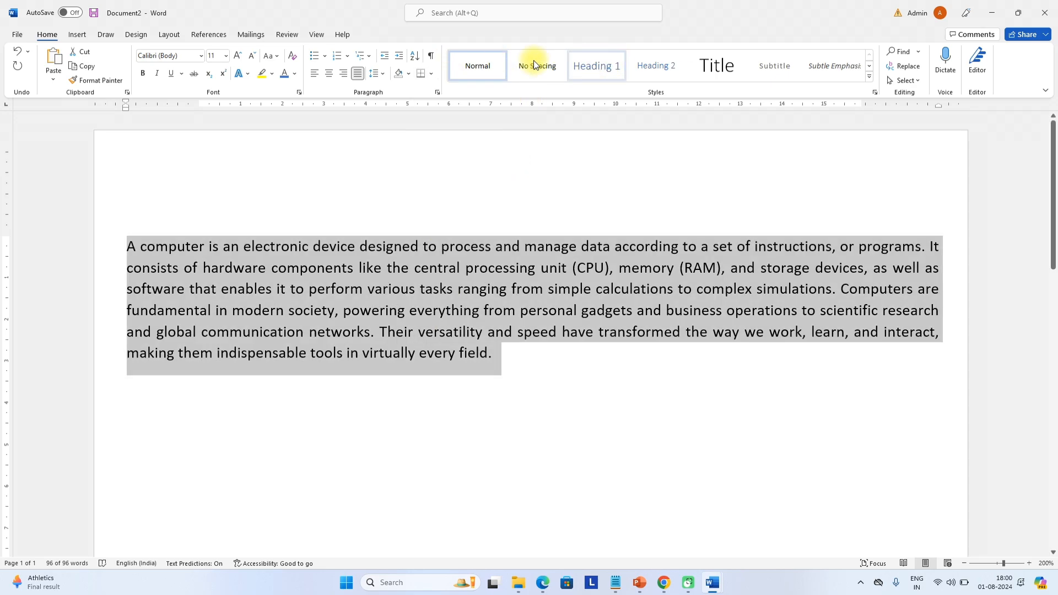
{"action": "left_click", "coordinate": [716, 68]}
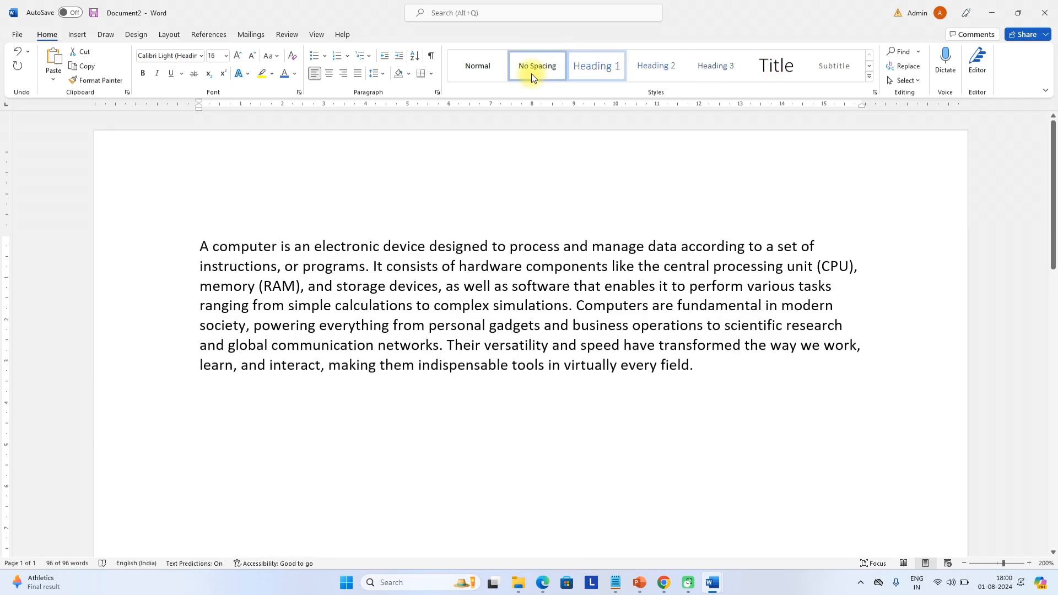
{"action": "left_click", "coordinate": [485, 72]}
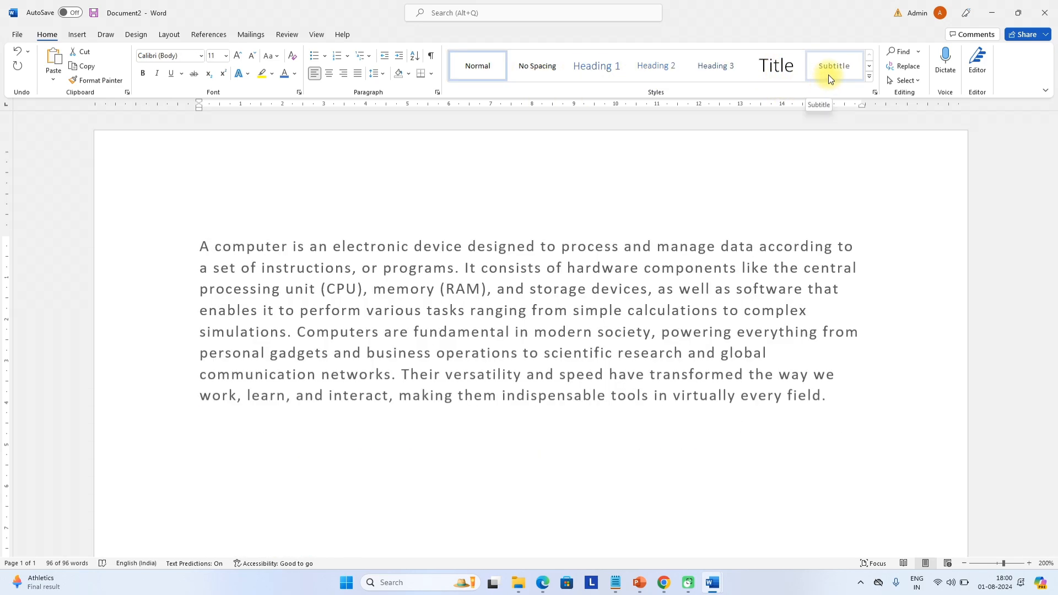
Open the Find search pane and clear its current search term
{"action": "left_click", "coordinate": [901, 51]}
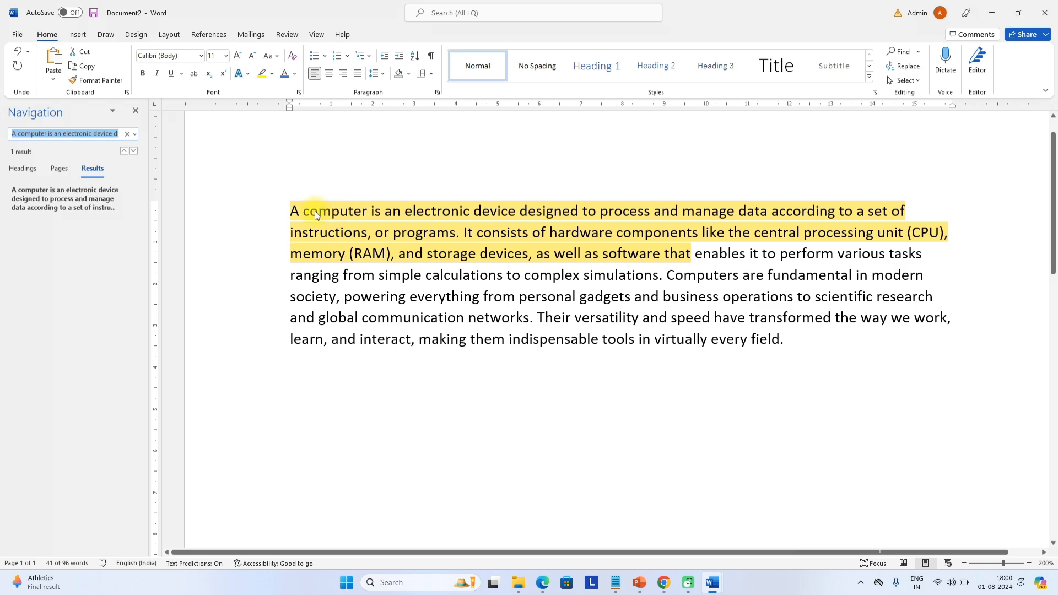
{"action": "left_click", "coordinate": [127, 134]}
{"action": "key", "text": "ctrl+a"}
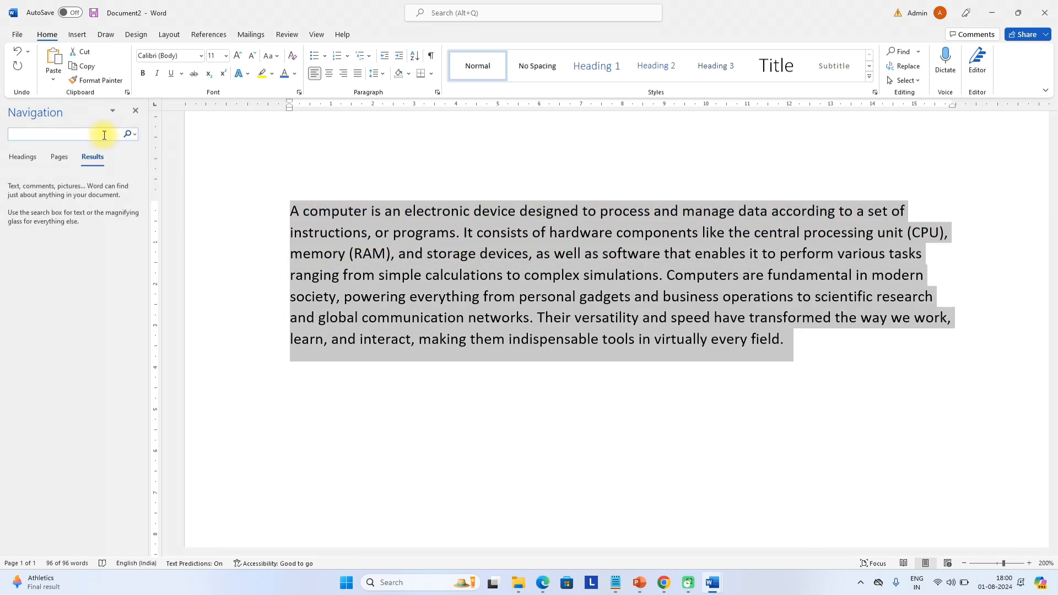
In Find and Replace, find the first occurrence of 'computer' and move the dialog aside
{"action": "left_click", "coordinate": [923, 67]}
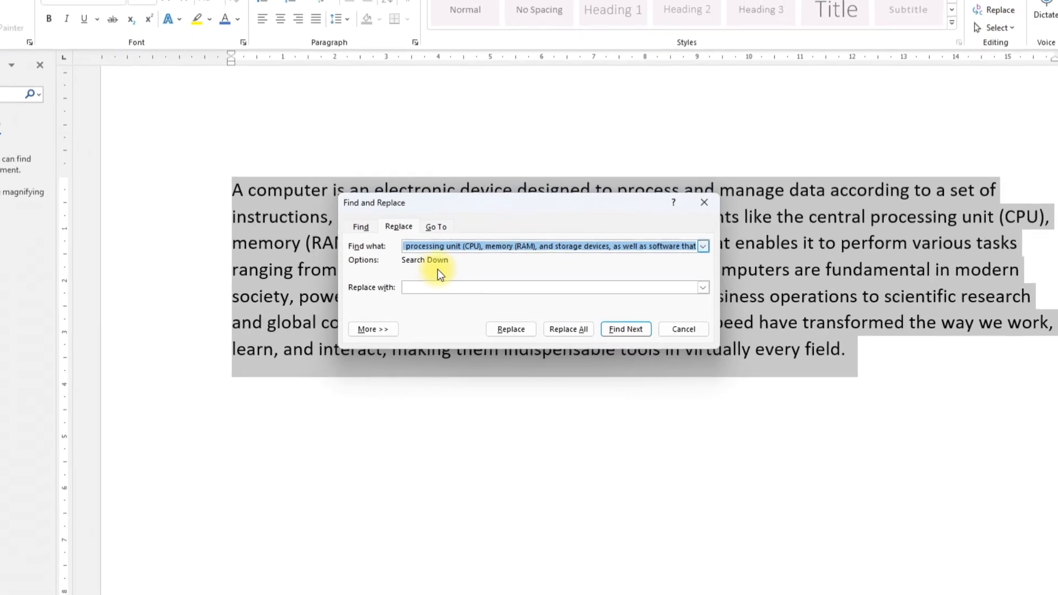
{"action": "left_click", "coordinate": [336, 214]}
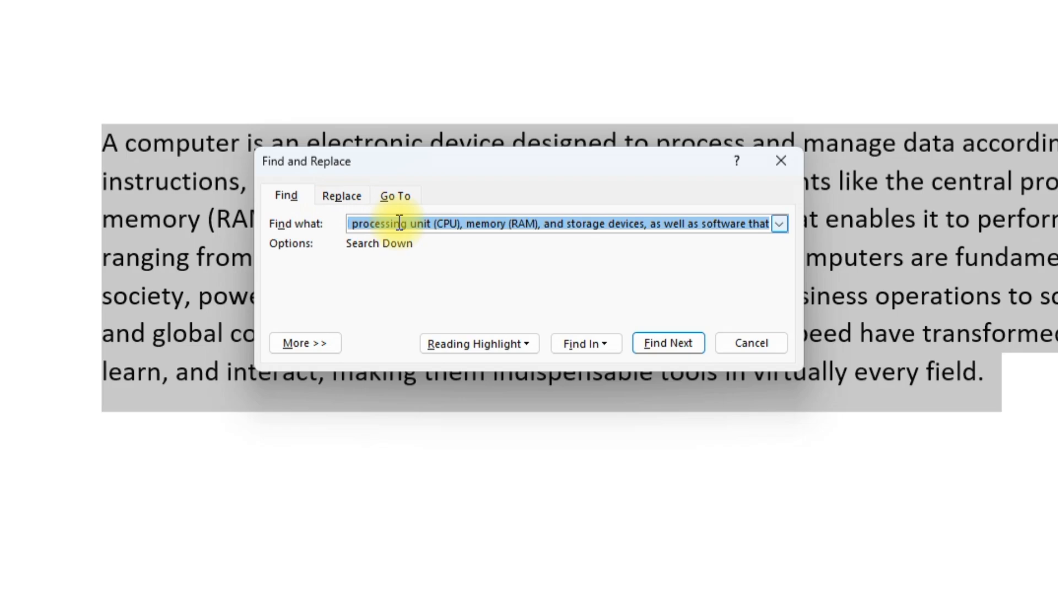
{"action": "type", "text": "d"}
{"action": "type", "text": "compute"}
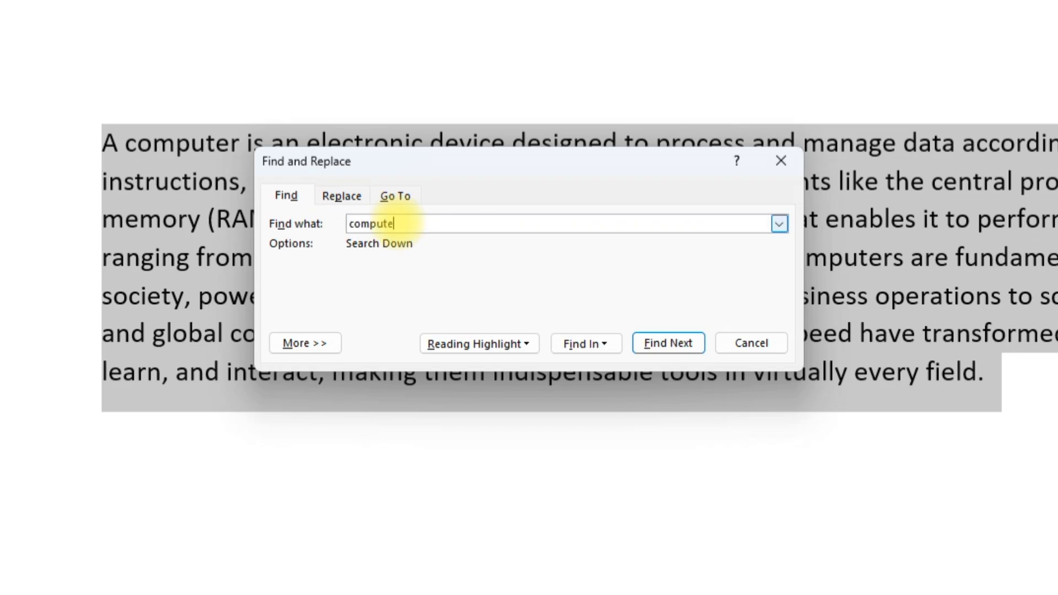
{"action": "type", "text": "r"}
{"action": "left_click", "coordinate": [667, 343]}
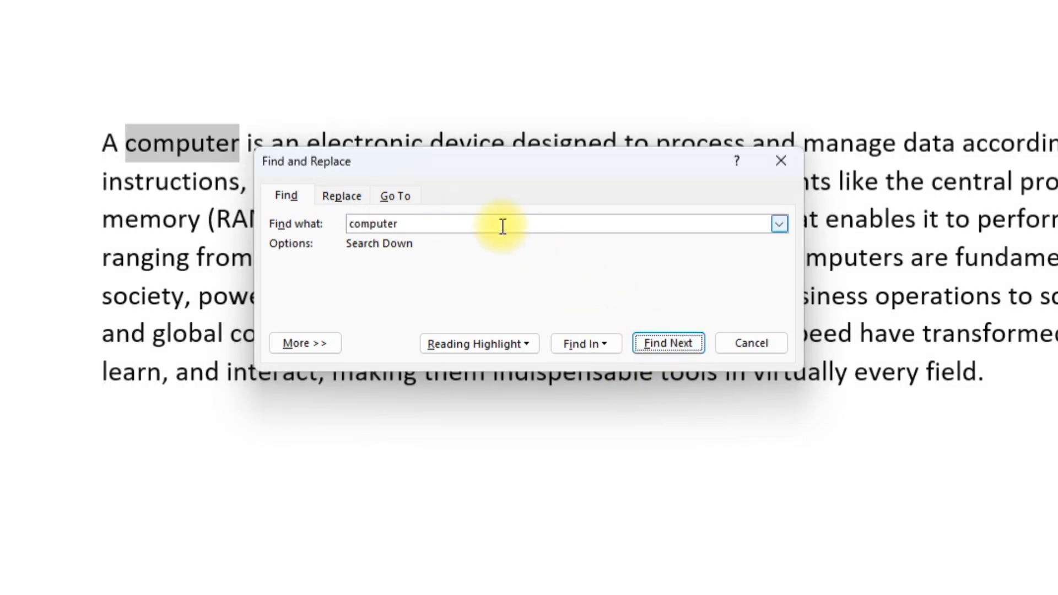
{"action": "left_click_drag", "start_coordinate": [480, 166], "coordinate": [844, 315]}
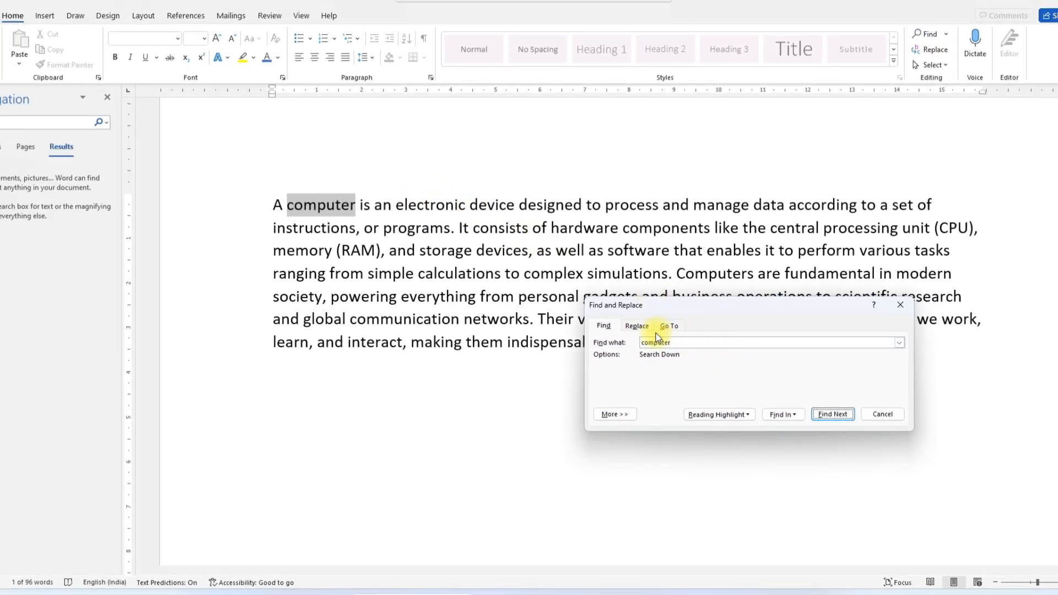
Replace all occurrences of 'computer' with 'PC' and confirm the replacements
{"action": "left_click", "coordinate": [639, 326]}
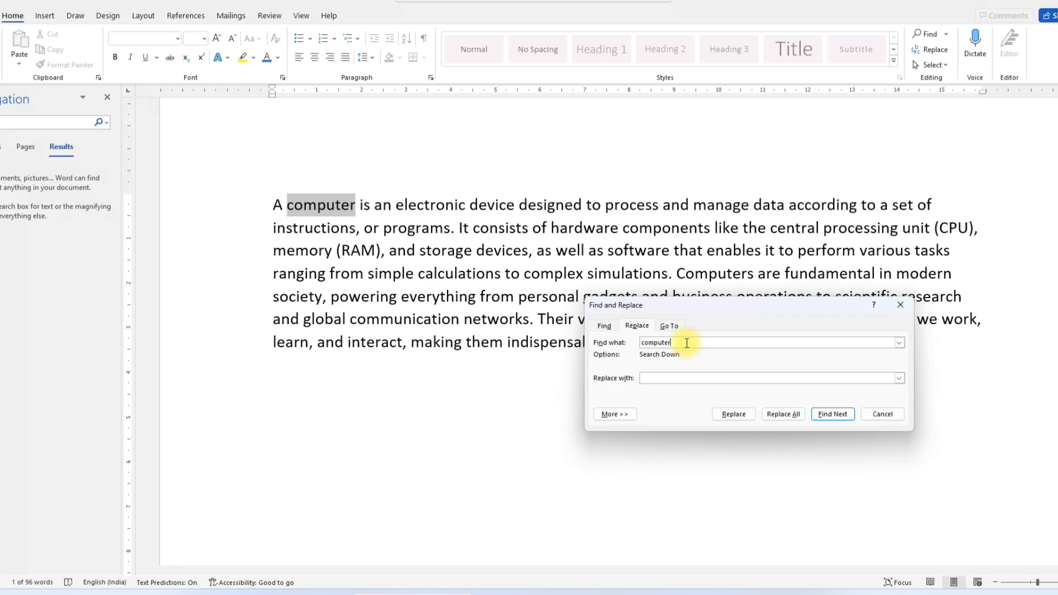
{"action": "left_click", "coordinate": [657, 377]}
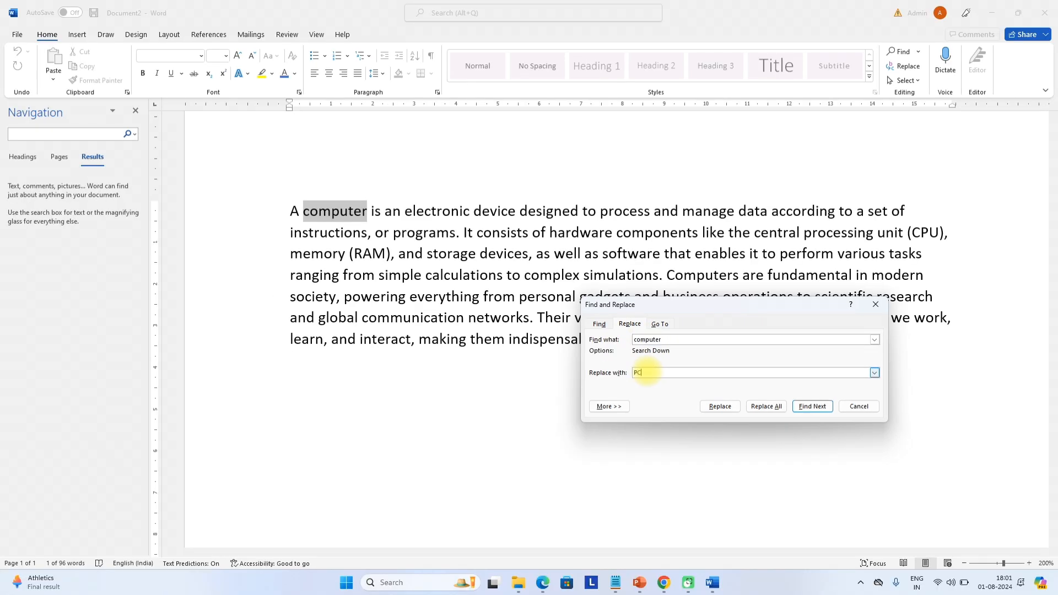
{"action": "left_click", "coordinate": [768, 406]}
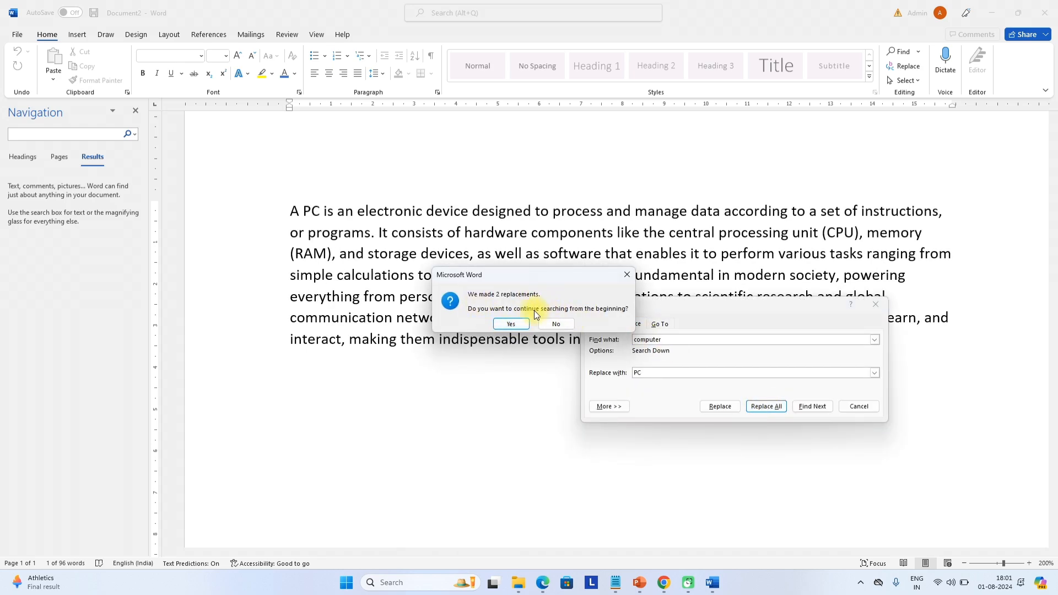
{"action": "left_click", "coordinate": [509, 324]}
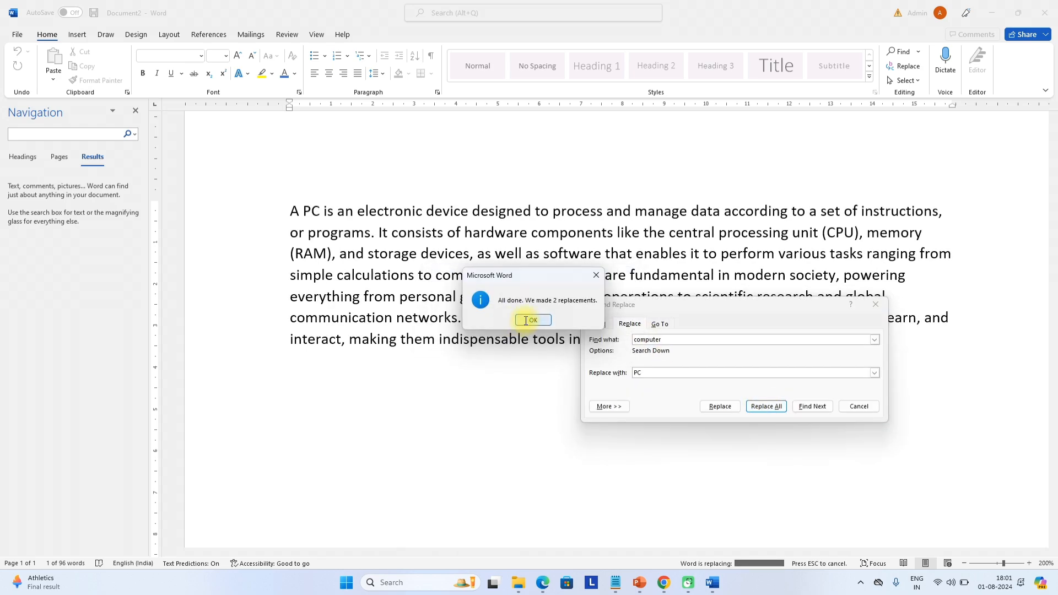
{"action": "left_click", "coordinate": [530, 320]}
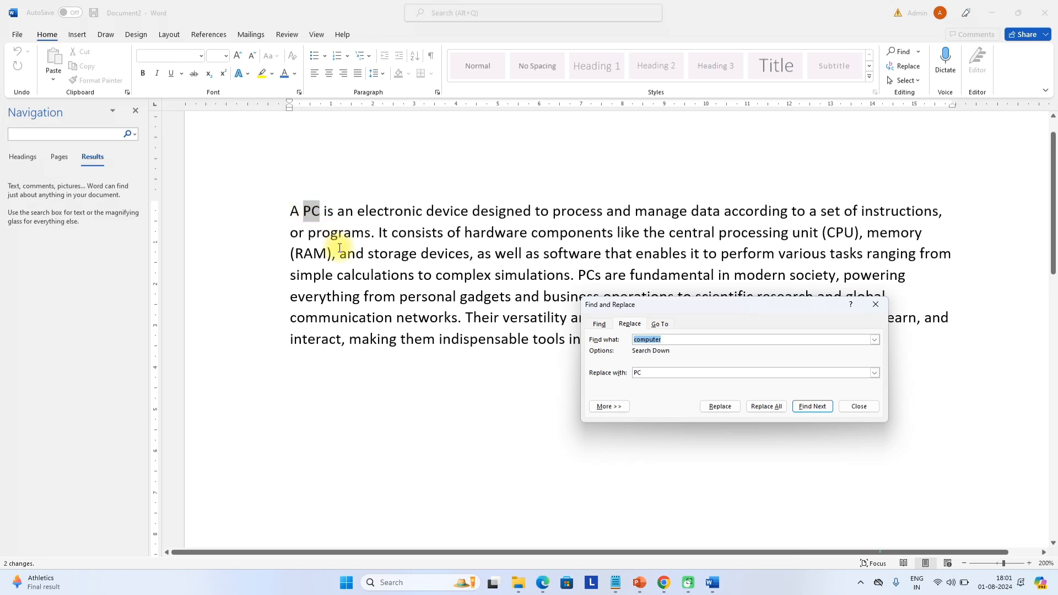
Close the navigation pane and the Find and Replace dialog
{"action": "scroll", "coordinate": [338, 243], "scroll_direction": "up", "scroll_amount": 2, "text": "ctrl"}
{"action": "scroll", "coordinate": [405, 266], "scroll_direction": "down", "scroll_amount": 1, "text": "ctrl"}
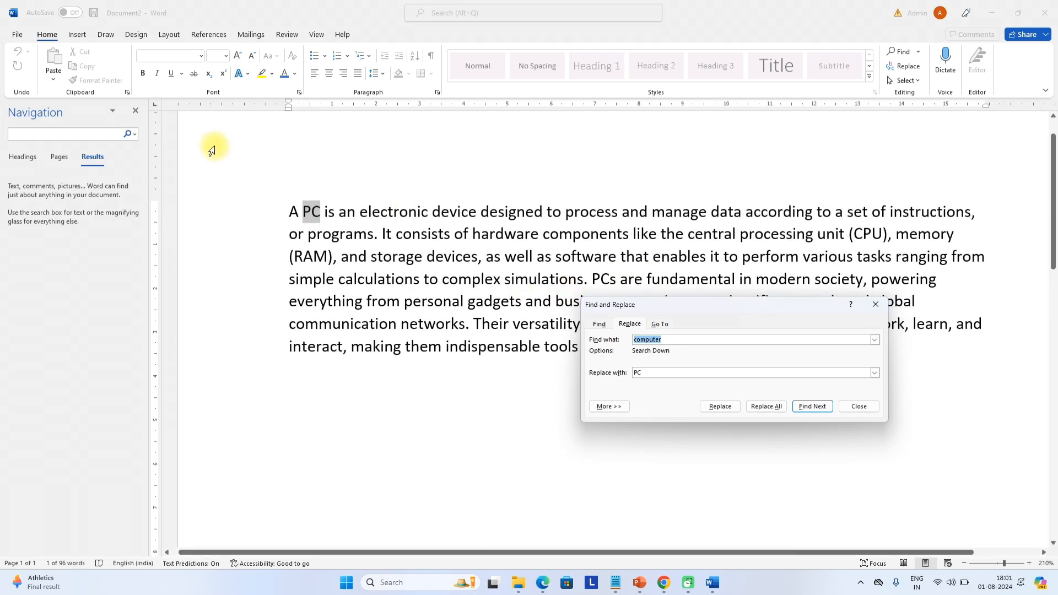
{"action": "left_click", "coordinate": [135, 111]}
{"action": "scroll", "coordinate": [450, 272], "scroll_direction": "up", "scroll_amount": 1, "text": "ctrl"}
{"action": "scroll", "coordinate": [450, 273], "scroll_direction": "up", "scroll_amount": 1, "text": "ctrl"}
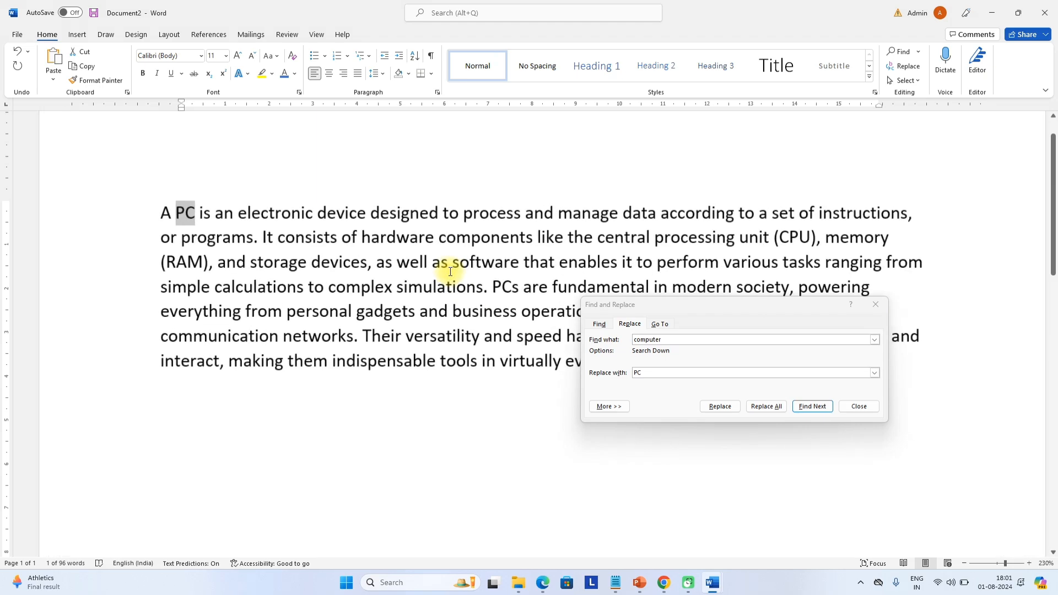
{"action": "left_click", "coordinate": [660, 325]}
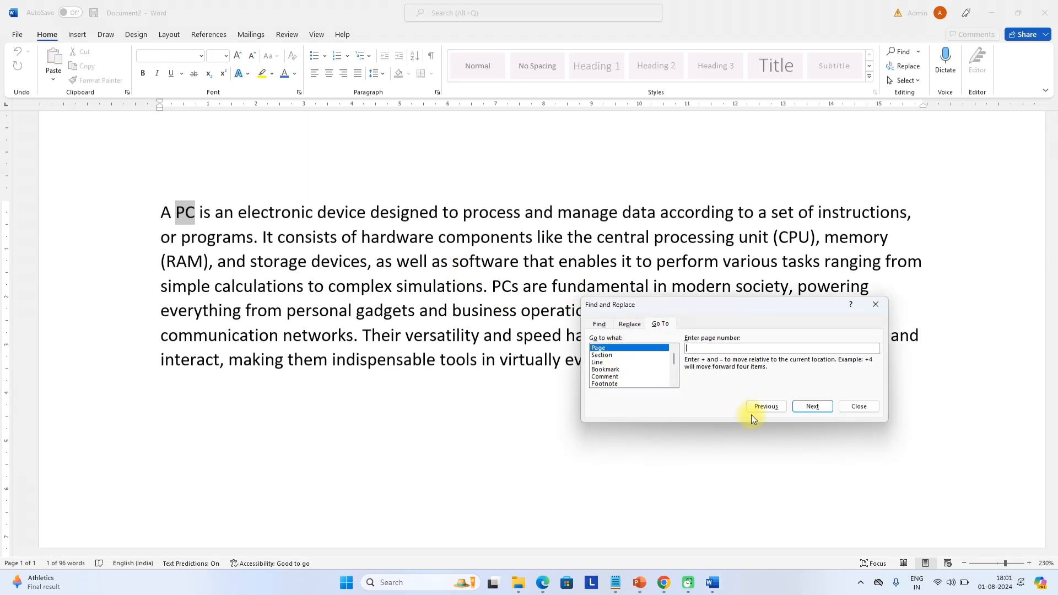
{"action": "left_click", "coordinate": [858, 406]}
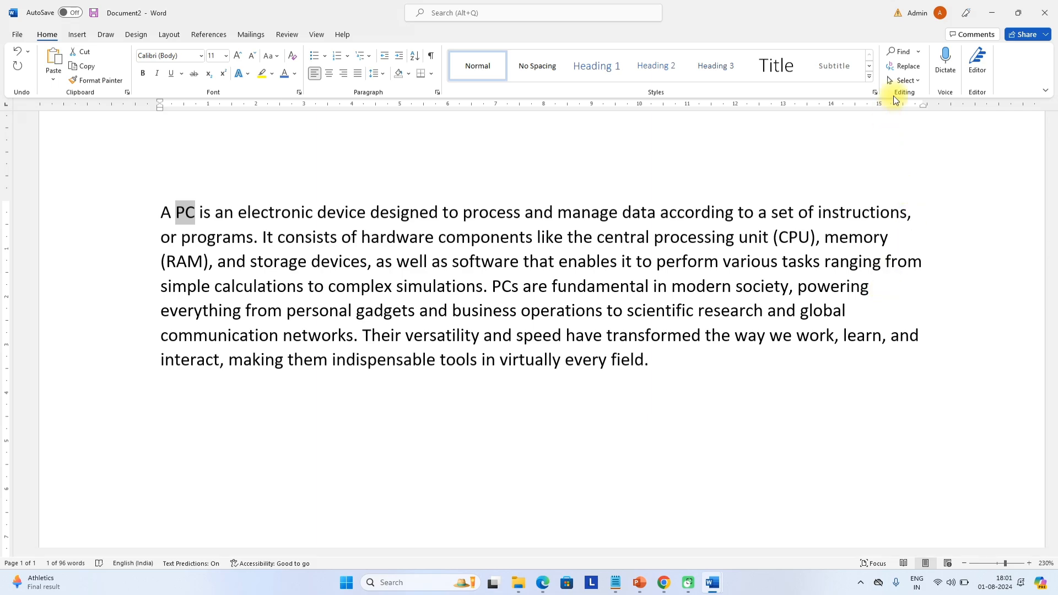
{"action": "left_click", "coordinate": [906, 81]}
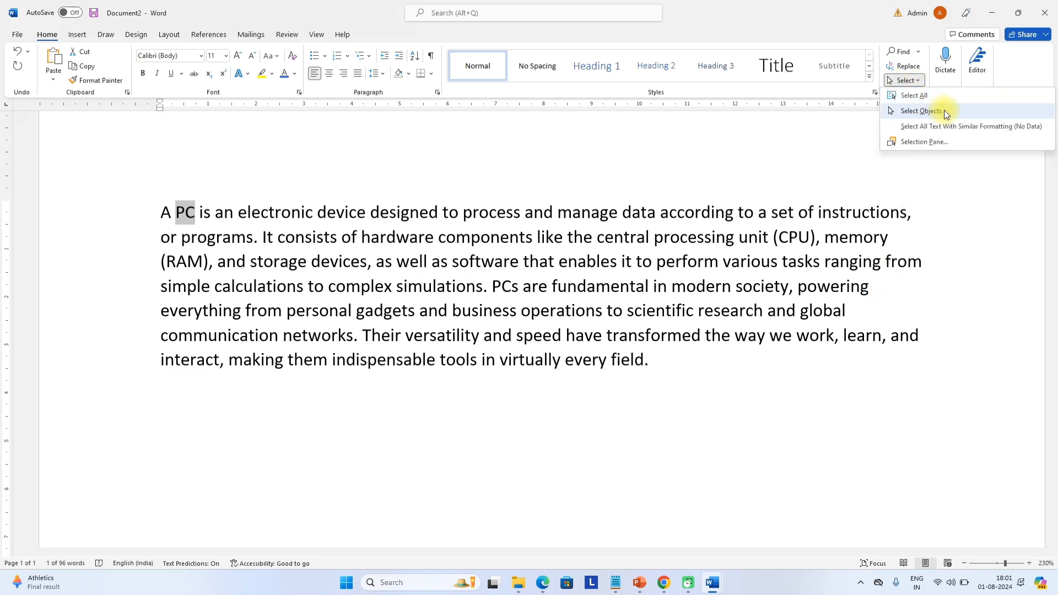
Start dictation after 'field.', pause it, and delete the stray dictated word 'so'
{"action": "left_click", "coordinate": [946, 71]}
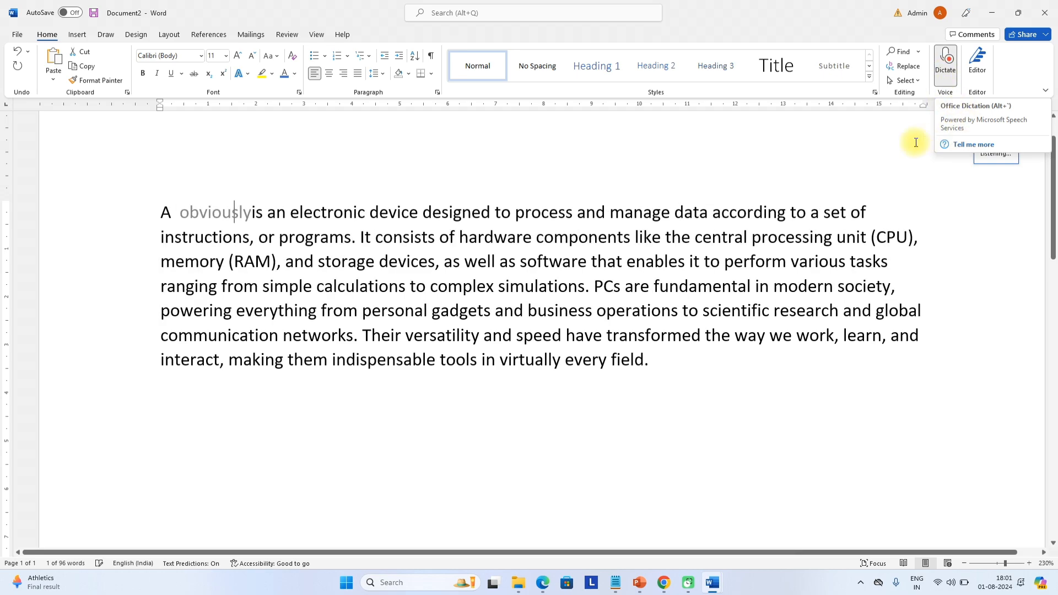
{"action": "left_click", "coordinate": [655, 357]}
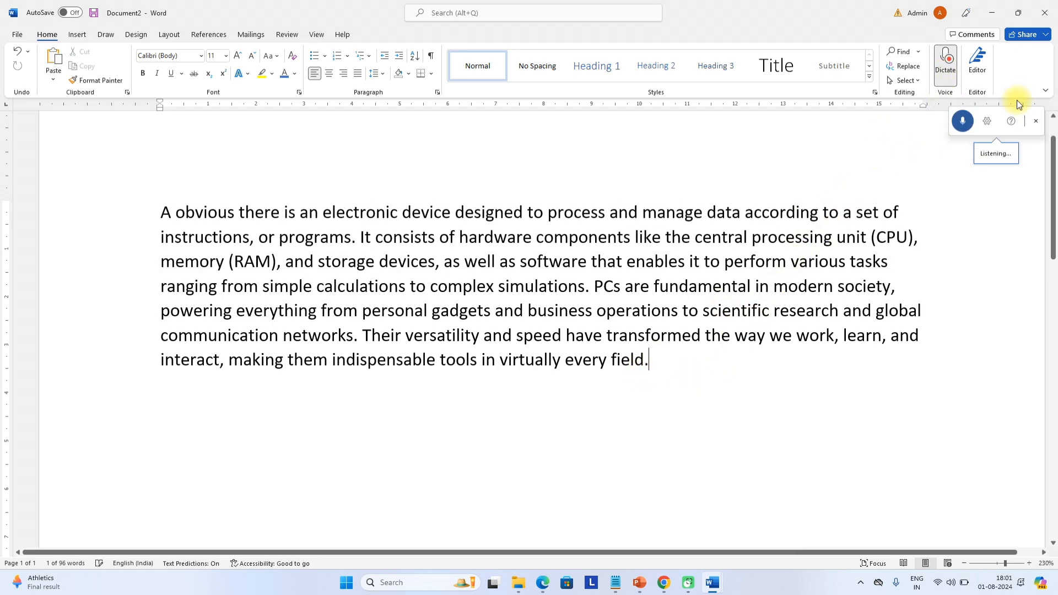
{"action": "left_click", "coordinate": [970, 114]}
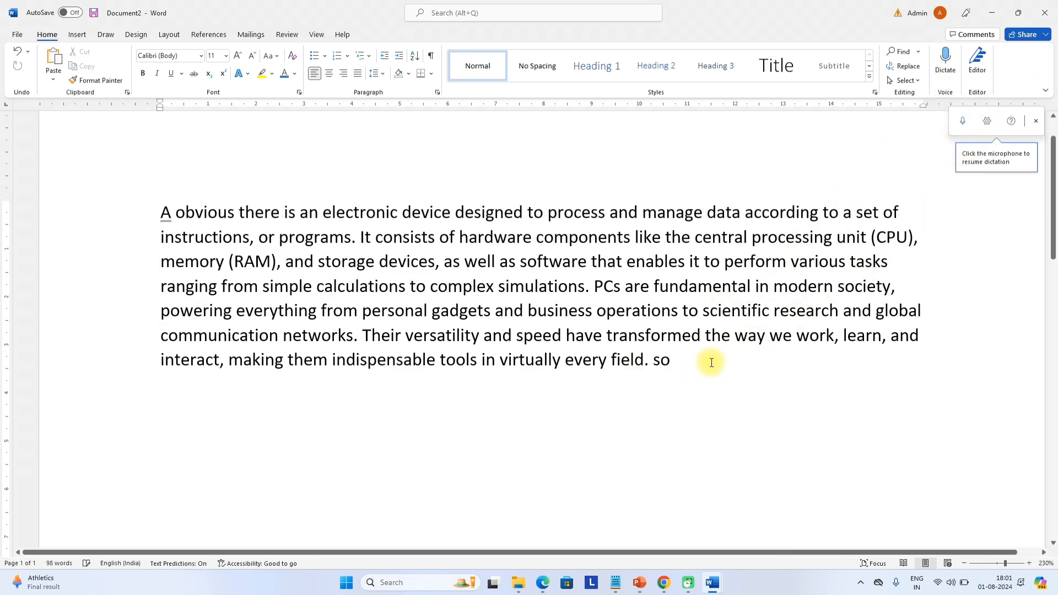
{"action": "key", "text": "BackSpace"}
{"action": "key", "text": "BackSpace"}
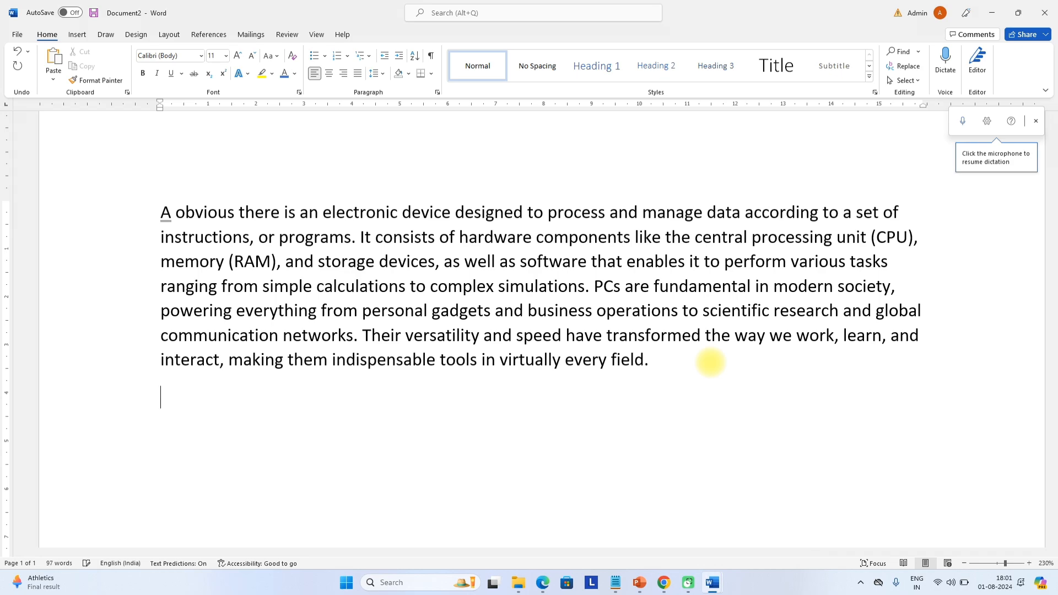
{"action": "scroll", "coordinate": [448, 404], "scroll_direction": "down", "scroll_amount": 5}
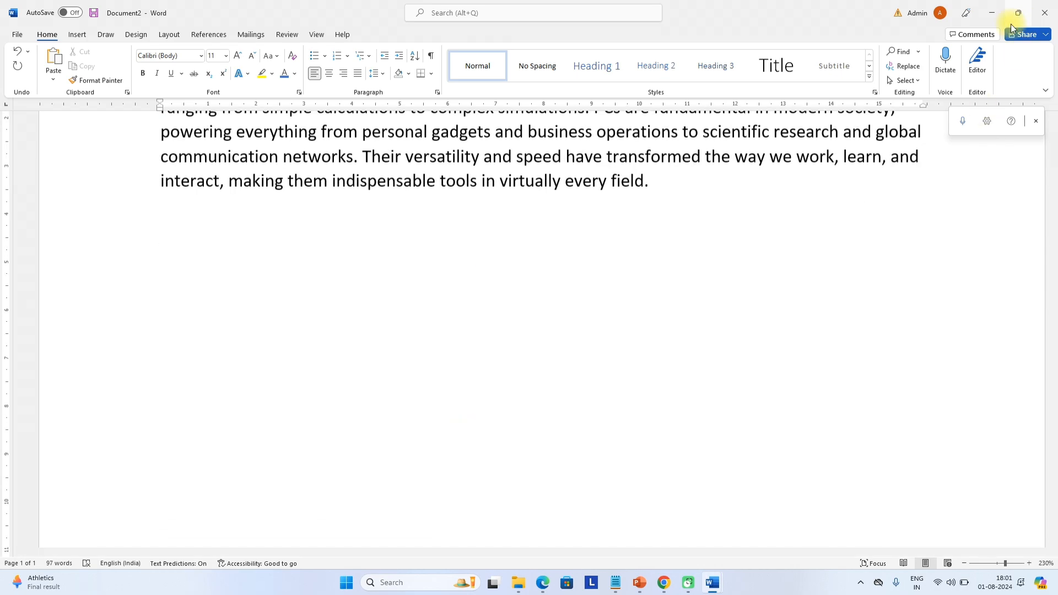
Dictate a new paragraph explaining the dictate option, then stop dictation
{"action": "left_click", "coordinate": [946, 53]}
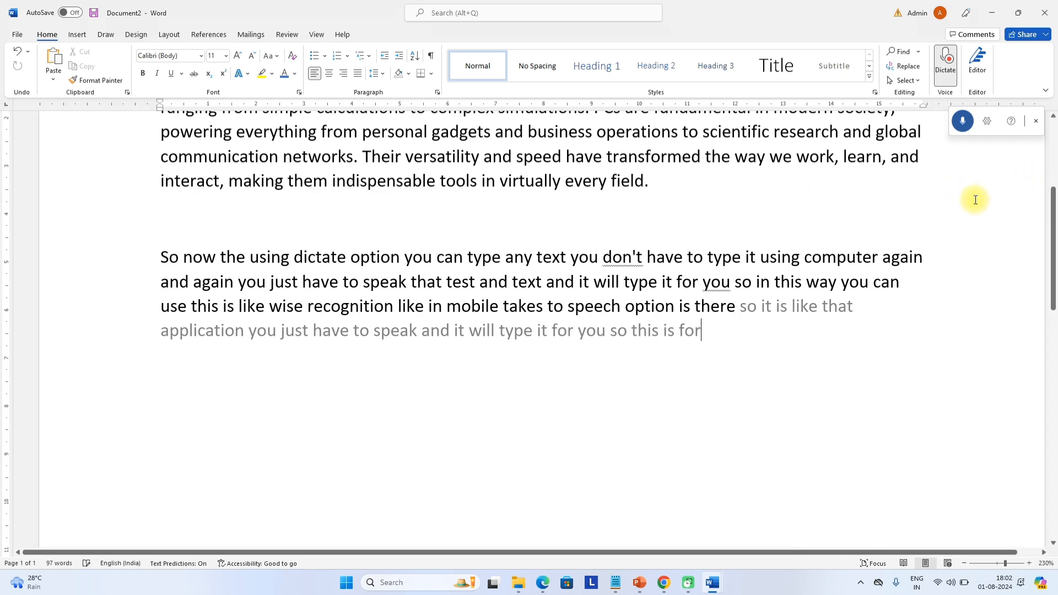
{"action": "left_click", "coordinate": [963, 122]}
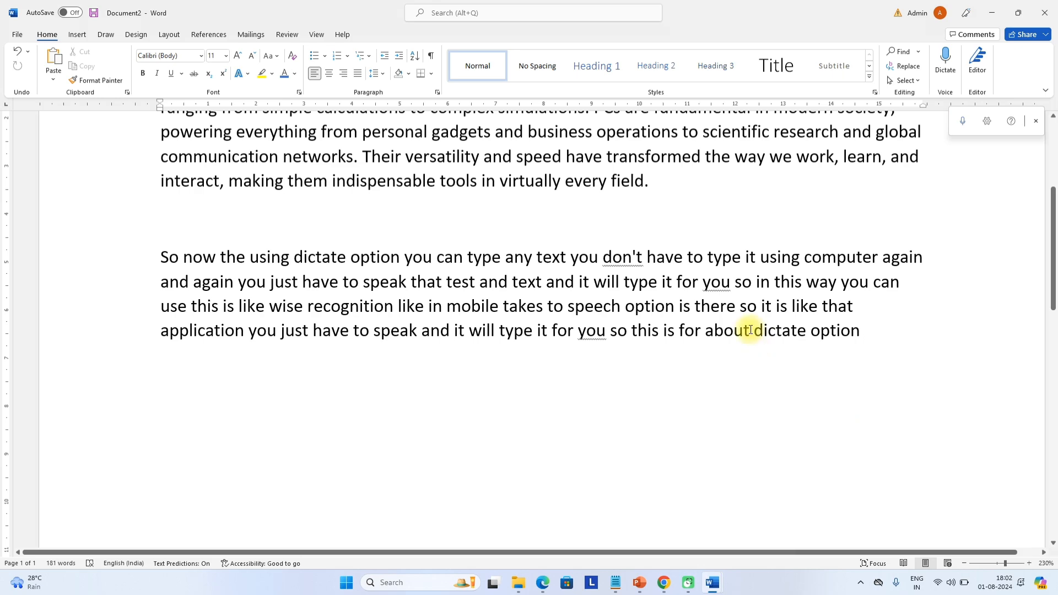
{"action": "scroll", "coordinate": [166, 182], "scroll_direction": "up", "scroll_amount": 3}
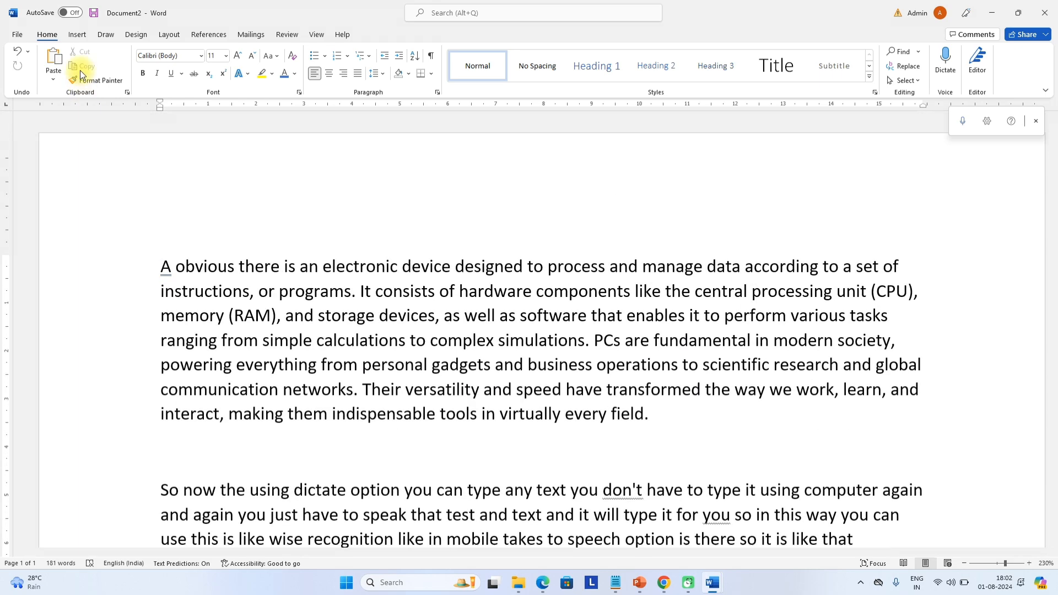
{"action": "scroll", "coordinate": [203, 250], "scroll_direction": "down", "scroll_amount": 2}
{"action": "scroll", "coordinate": [204, 249], "scroll_direction": "down", "scroll_amount": 2}
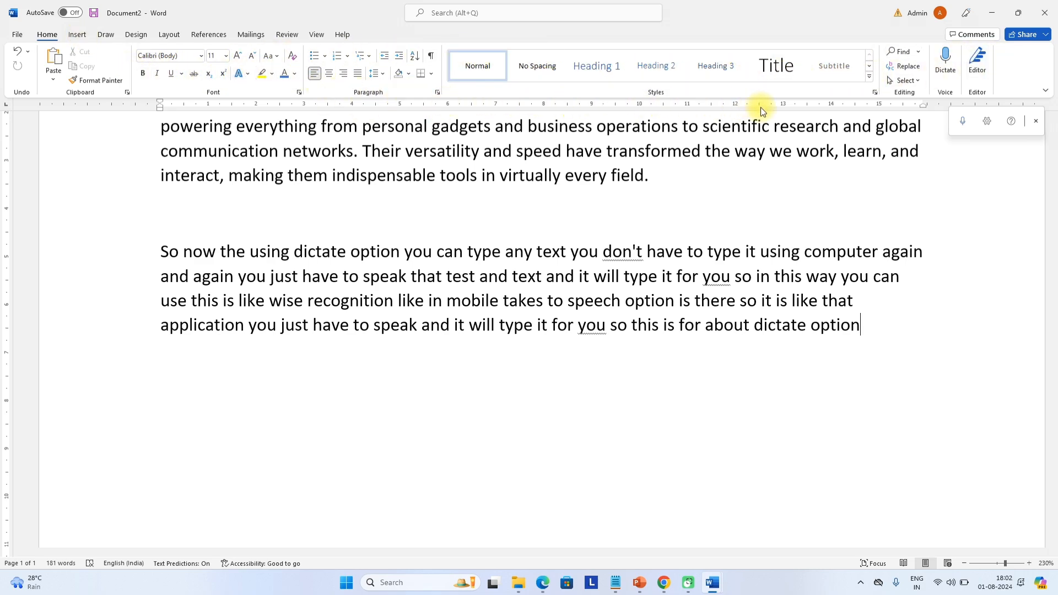
On the Insert tab, select all the document text, then clear the selection
{"action": "left_click", "coordinate": [77, 35]}
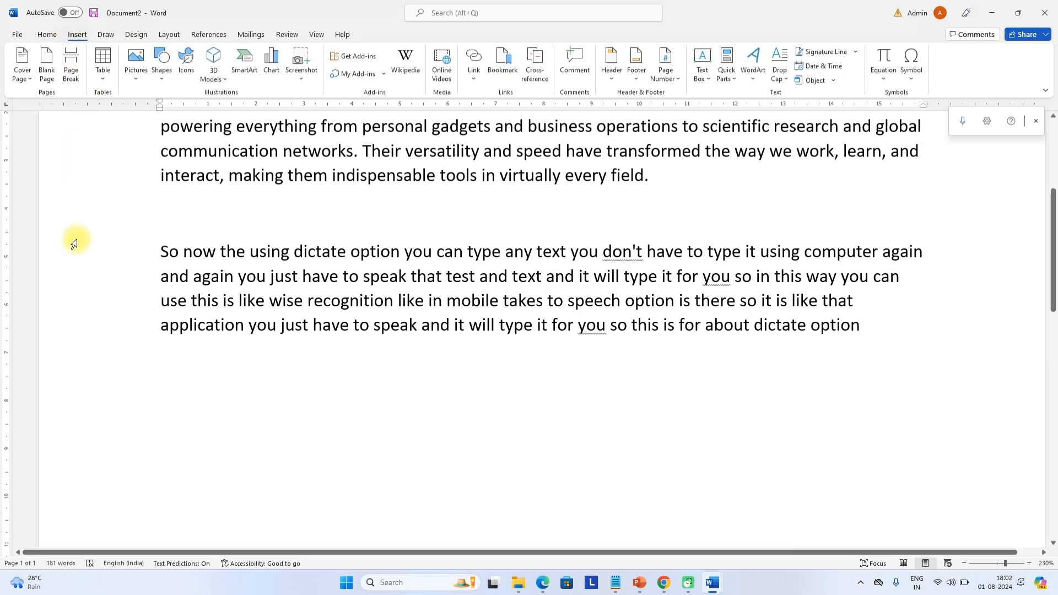
{"action": "left_click", "coordinate": [667, 333]}
{"action": "key", "text": "ctrl+a"}
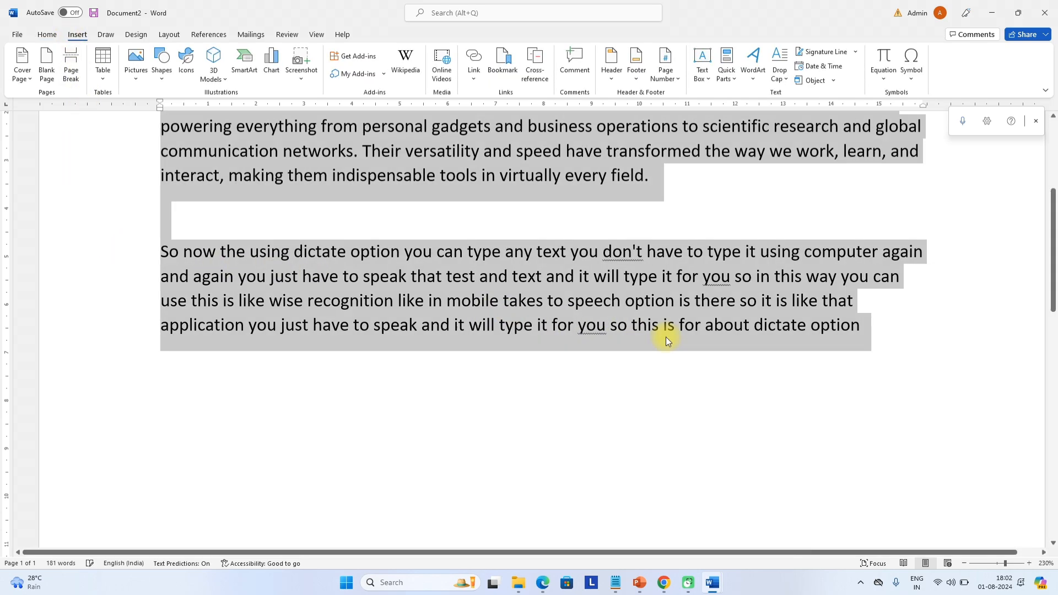
{"action": "left_click", "coordinate": [426, 220]}
Browse the Cover Page designs and dismiss the gallery without inserting one
{"action": "left_click", "coordinate": [25, 80]}
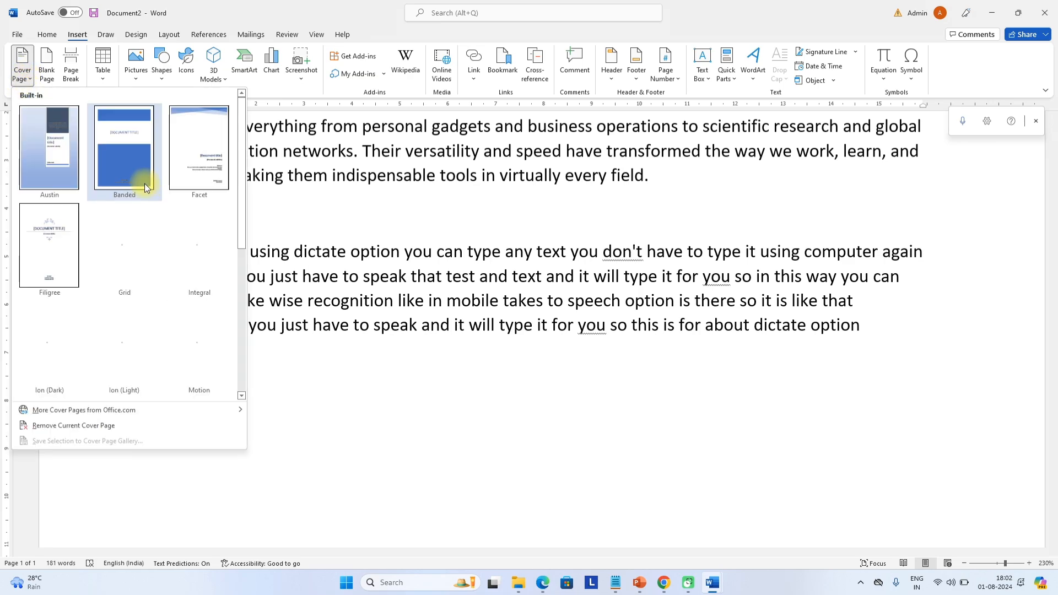
{"action": "scroll", "coordinate": [149, 224], "scroll_direction": "down", "scroll_amount": 3}
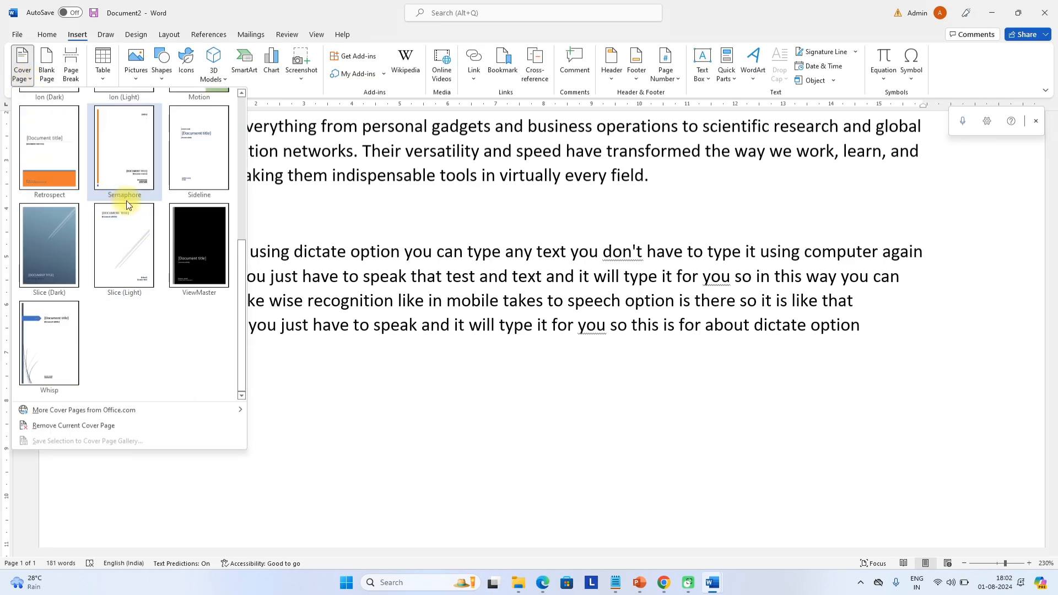
{"action": "scroll", "coordinate": [105, 250], "scroll_direction": "up", "scroll_amount": 3}
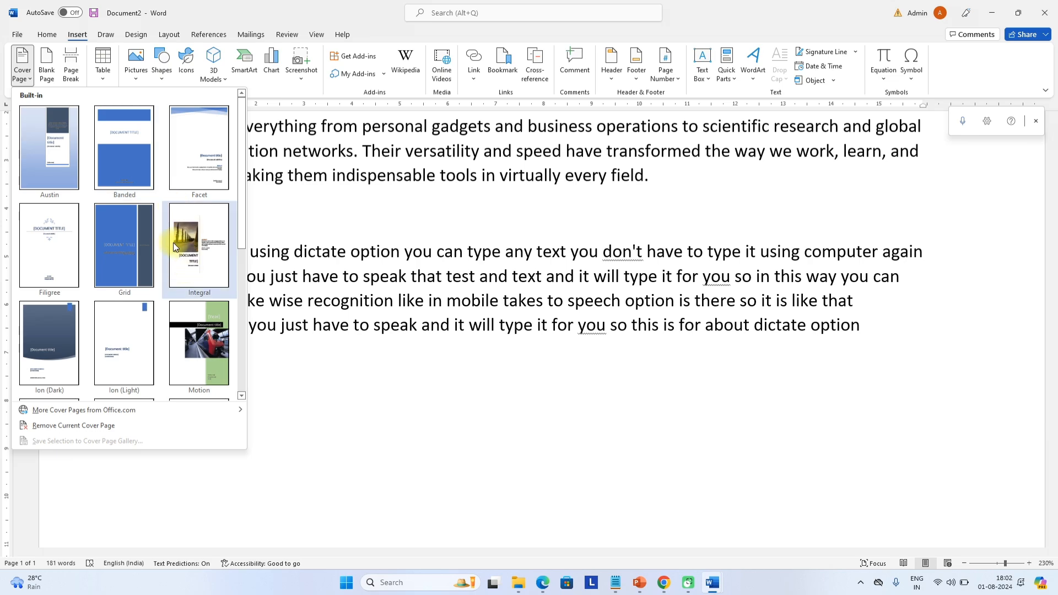
{"action": "scroll", "coordinate": [124, 353], "scroll_direction": "down", "scroll_amount": 3}
{"action": "scroll", "coordinate": [153, 279], "scroll_direction": "up", "scroll_amount": 3}
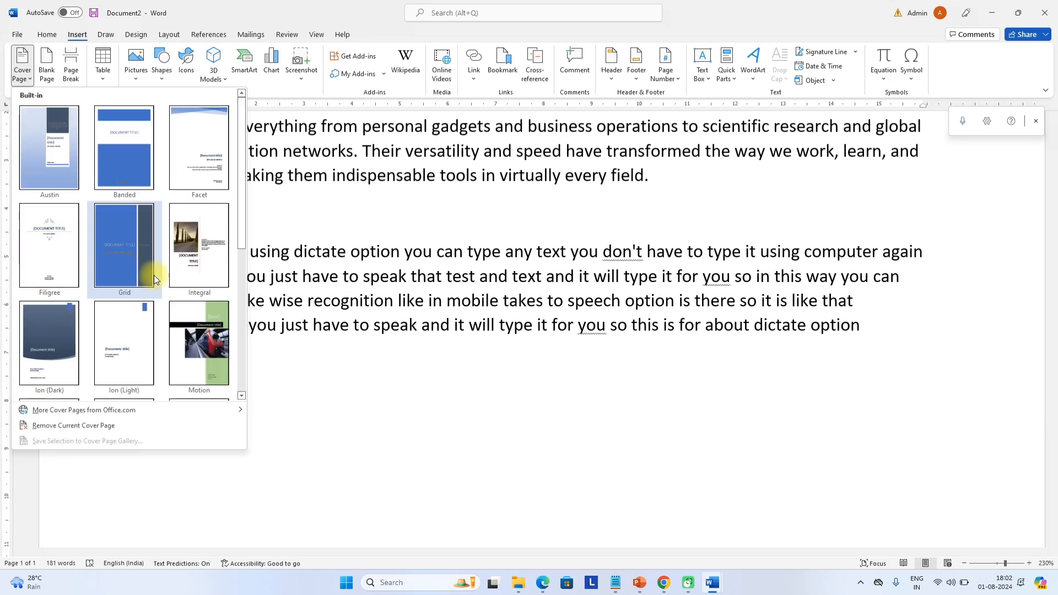
{"action": "scroll", "coordinate": [158, 285], "scroll_direction": "down", "scroll_amount": 3}
{"action": "scroll", "coordinate": [156, 280], "scroll_direction": "up", "scroll_amount": 3}
{"action": "scroll", "coordinate": [340, 313], "scroll_direction": "up", "scroll_amount": 3}
{"action": "left_click", "coordinate": [351, 200]}
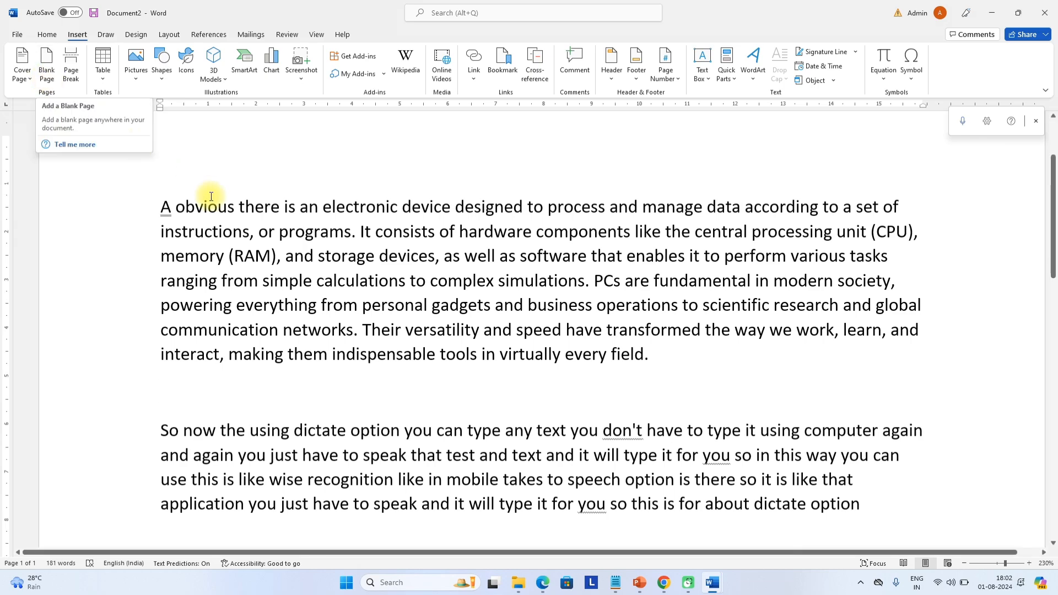
{"action": "scroll", "coordinate": [298, 220], "scroll_direction": "down", "scroll_amount": 10}
{"action": "scroll", "coordinate": [383, 228], "scroll_direction": "down", "scroll_amount": 15, "text": "ctrl"}
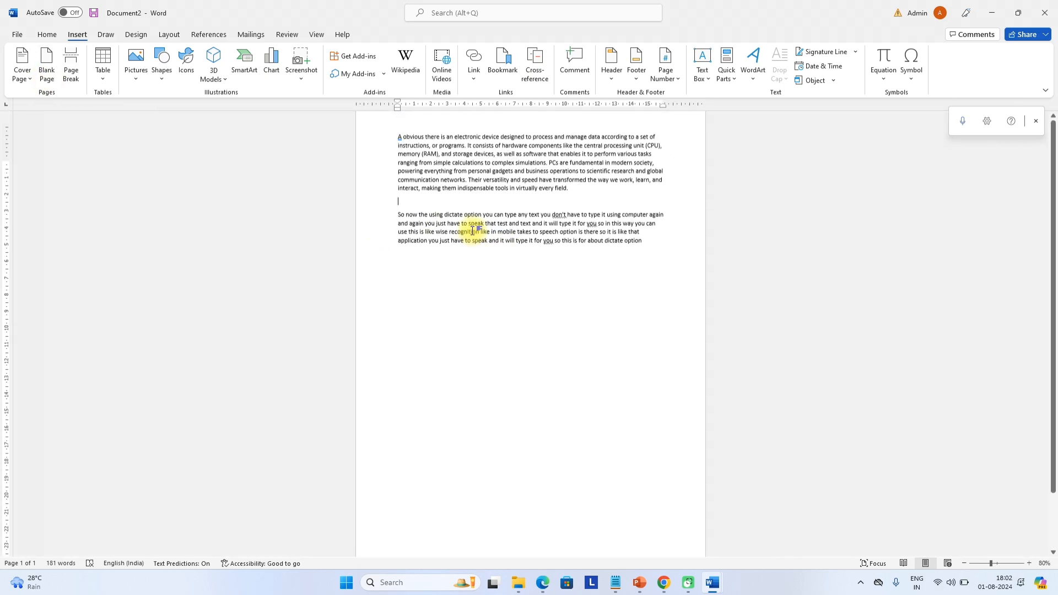
Switch to Side to Side view and insert a blank page at the caret
{"action": "left_click", "coordinate": [317, 34]}
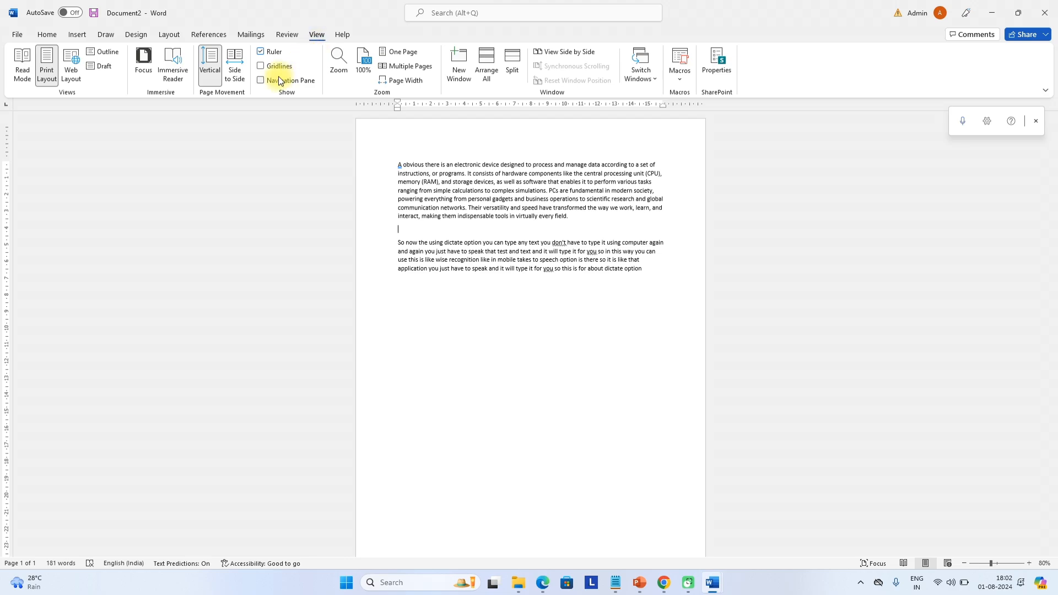
{"action": "left_click", "coordinate": [235, 78]}
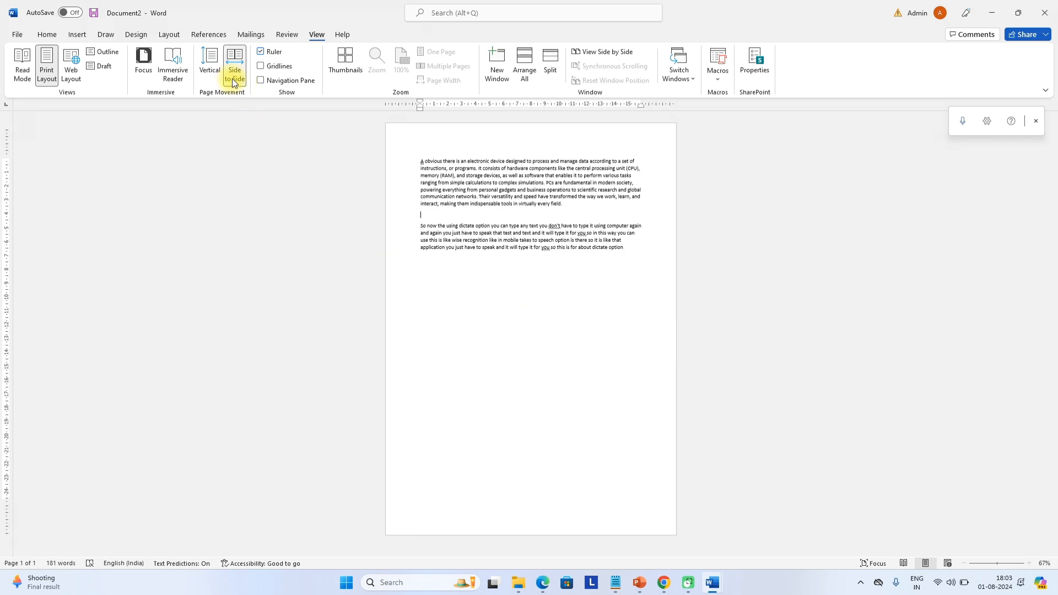
{"action": "left_click", "coordinate": [46, 35]}
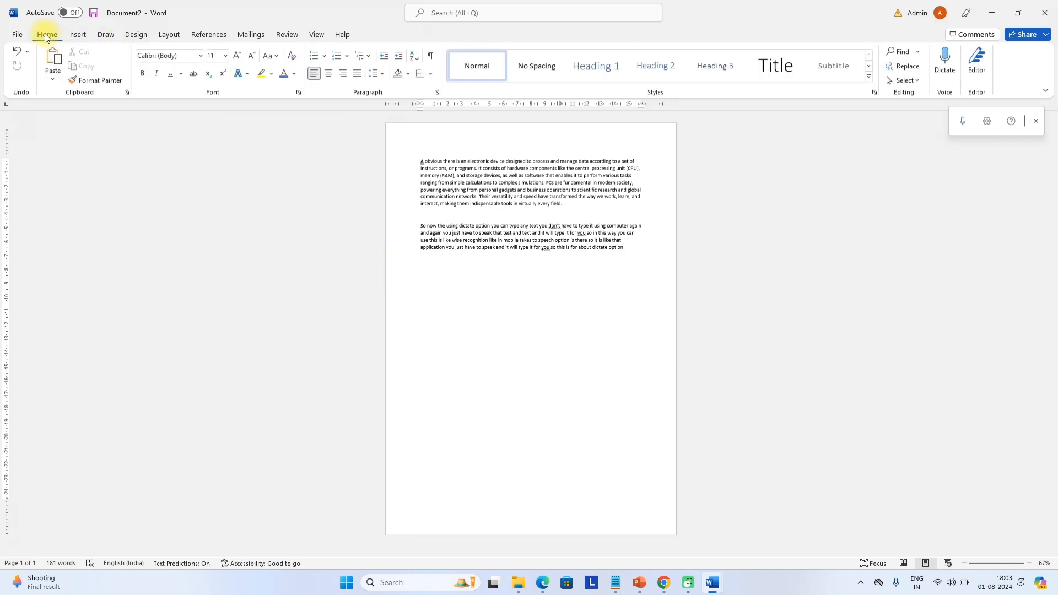
{"action": "left_click", "coordinate": [76, 35]}
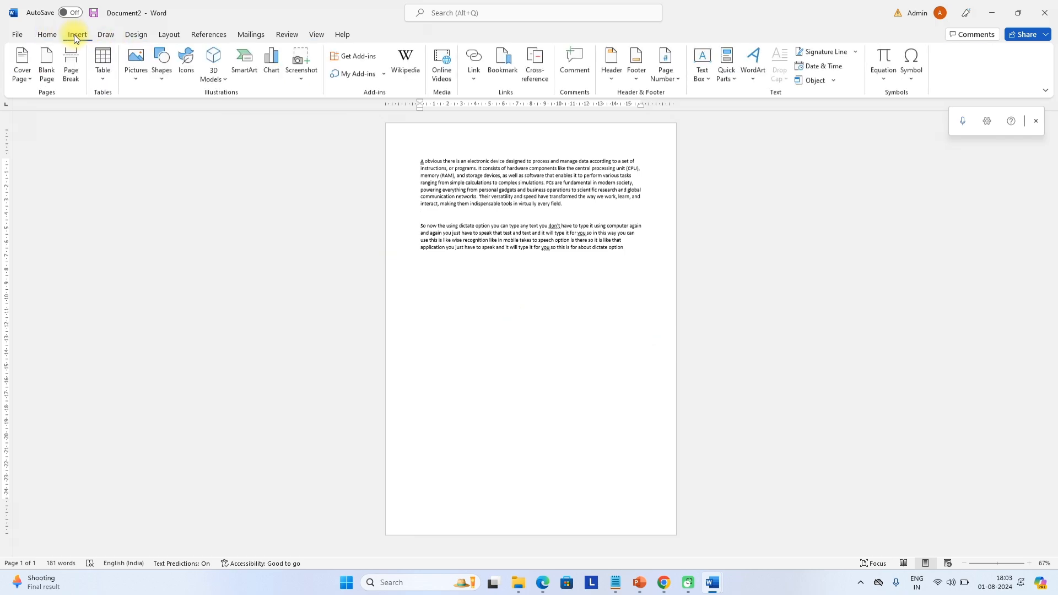
{"action": "left_click", "coordinate": [42, 76]}
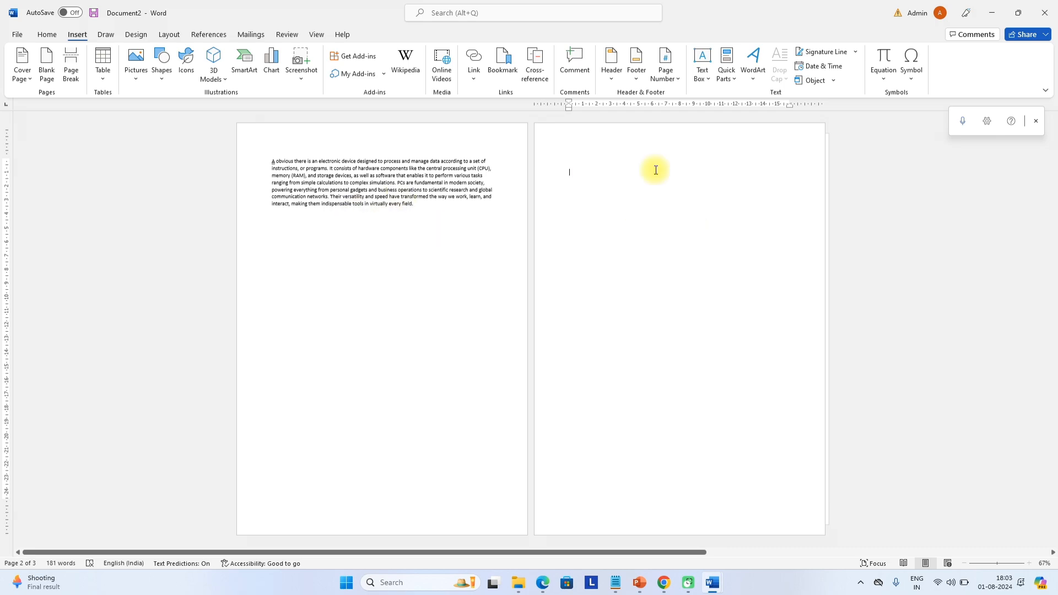
{"action": "scroll", "coordinate": [369, 209], "scroll_direction": "down", "scroll_amount": 1}
{"action": "scroll", "coordinate": [357, 227], "scroll_direction": "up", "scroll_amount": 1}
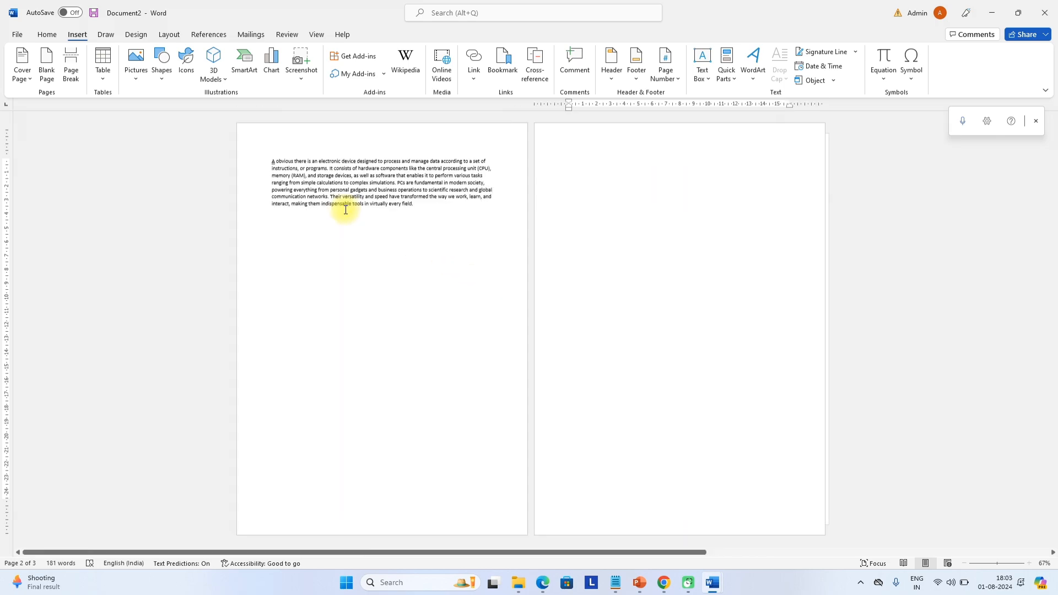
Return to Vertical page view and the Insert tab
{"action": "left_click", "coordinate": [324, 35]}
{"action": "left_click", "coordinate": [210, 65]}
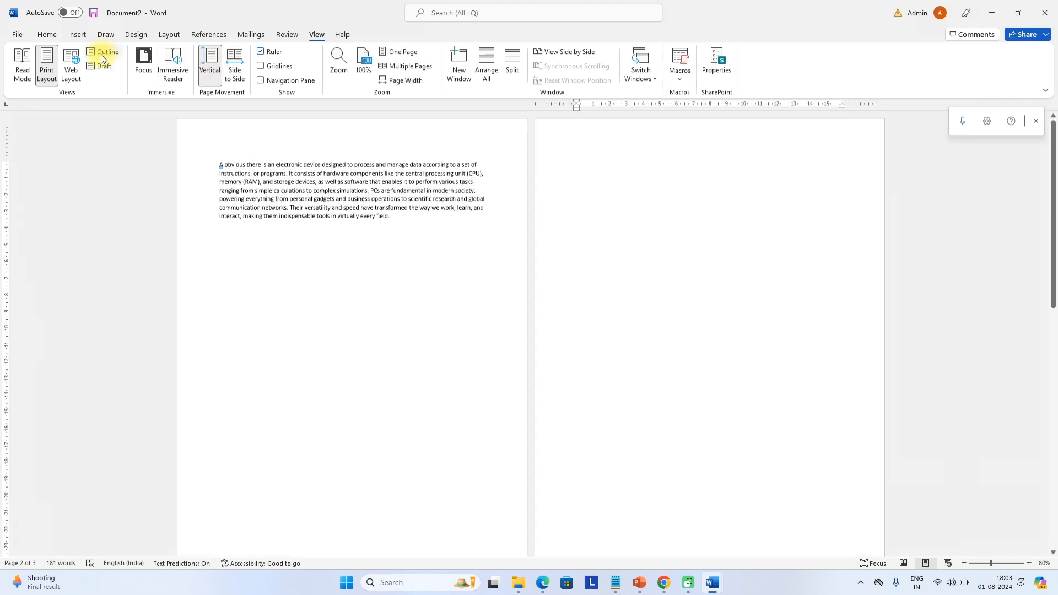
{"action": "left_click", "coordinate": [75, 36]}
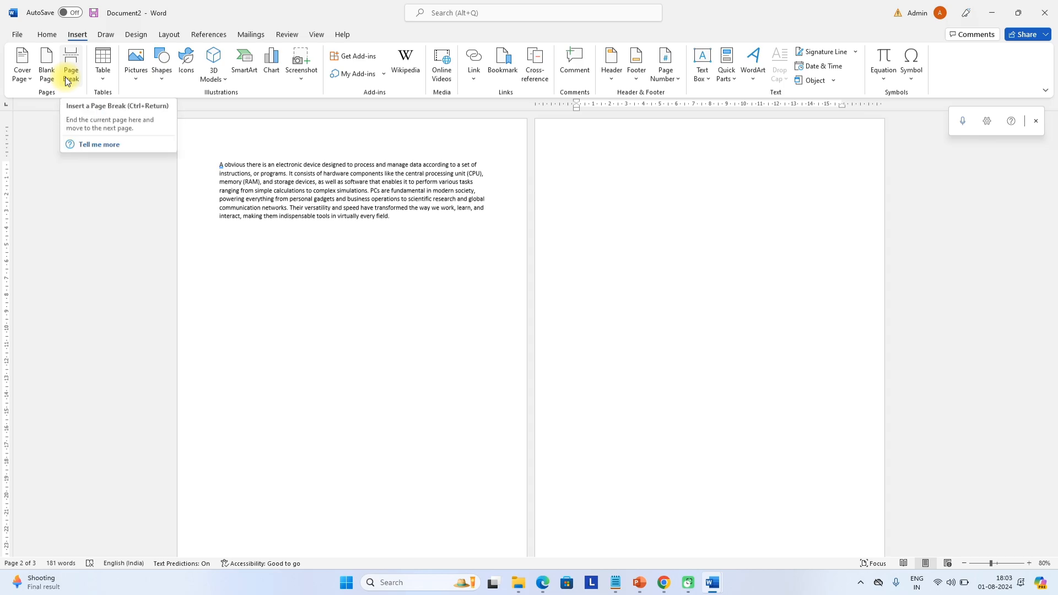
Type the test text 'zzjdgfjdsvjdsdsjvjdsvds' and insert a page break after it
{"action": "type", "text": "zzjdgfjdsvjdsdsjvjdsvdsvd"}
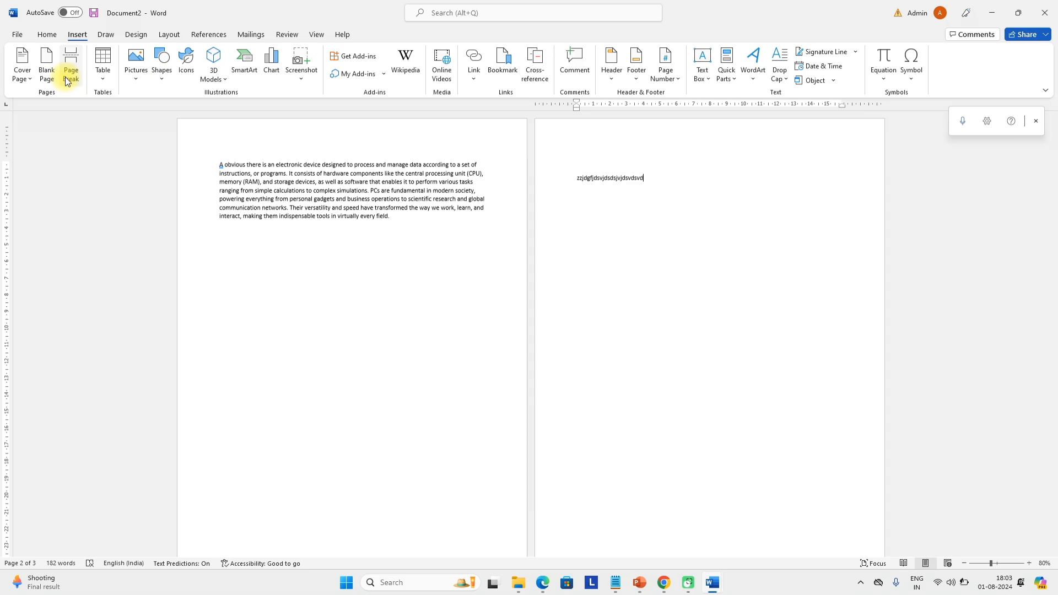
{"action": "left_click", "coordinate": [67, 81]}
{"action": "scroll", "coordinate": [482, 360], "scroll_direction": "down", "scroll_amount": 1}
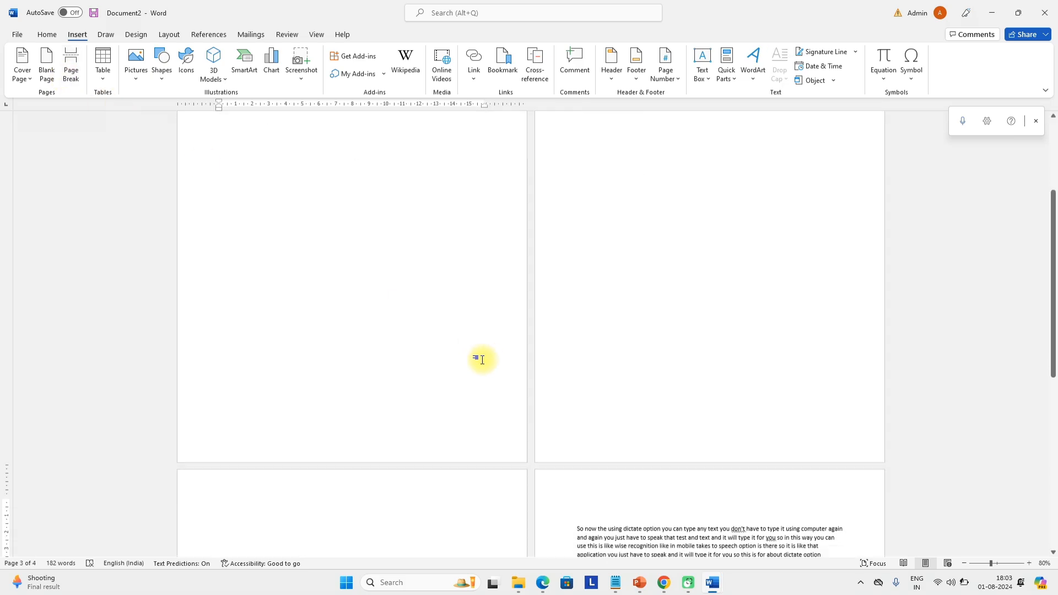
{"action": "scroll", "coordinate": [317, 461], "scroll_direction": "down", "scroll_amount": 2}
{"action": "scroll", "coordinate": [286, 401], "scroll_direction": "down", "scroll_amount": 2}
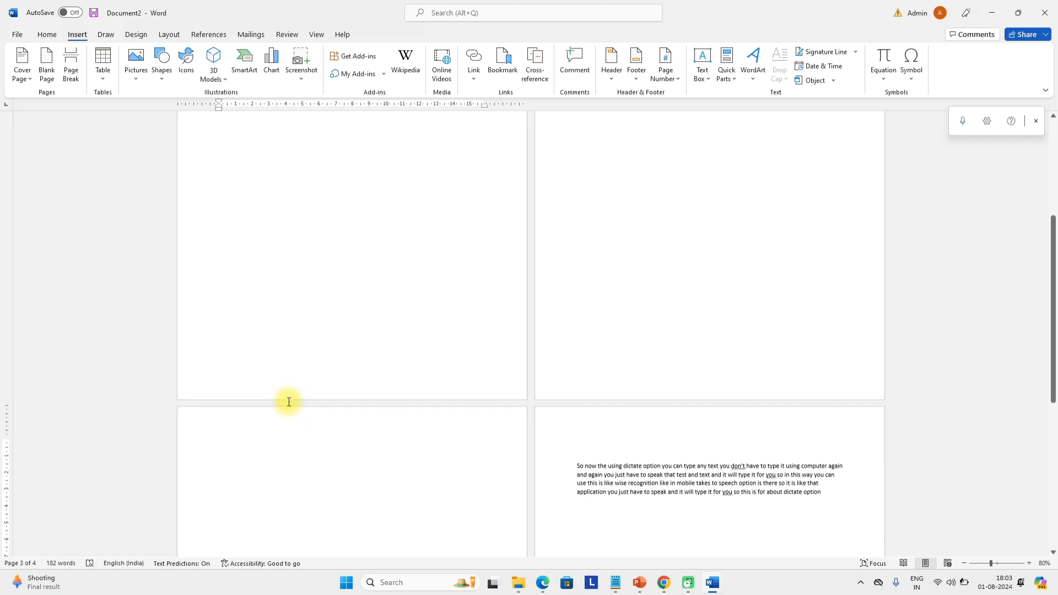
Type 'kfdhgiudg' on the new page, then undo the additions back to one page
{"action": "type", "text": "kfdhgiudgudihgkdkjbk luufgiul"}
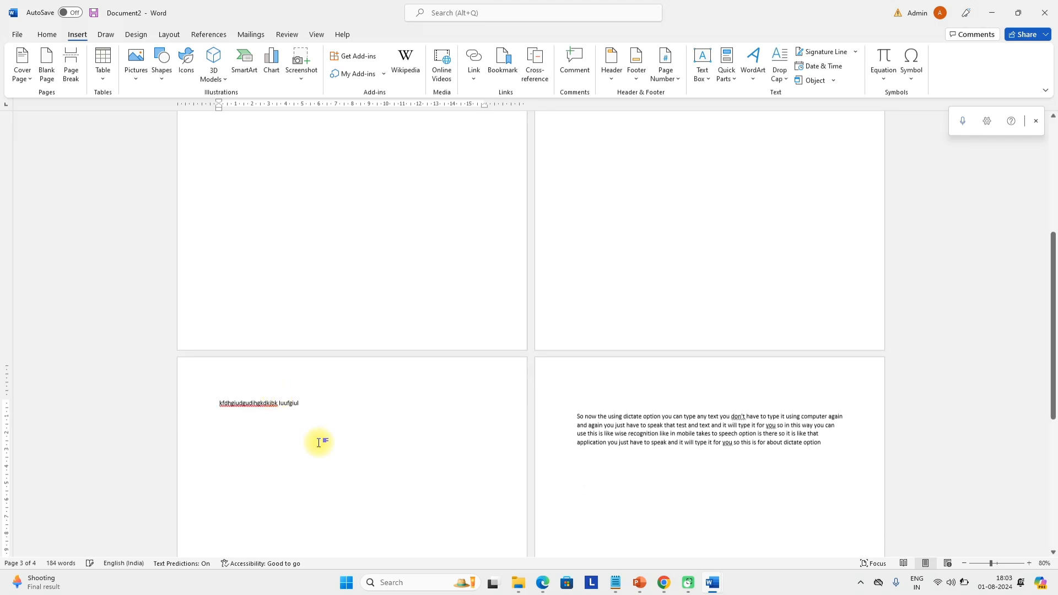
{"action": "scroll", "coordinate": [318, 441], "scroll_direction": "up", "scroll_amount": 20}
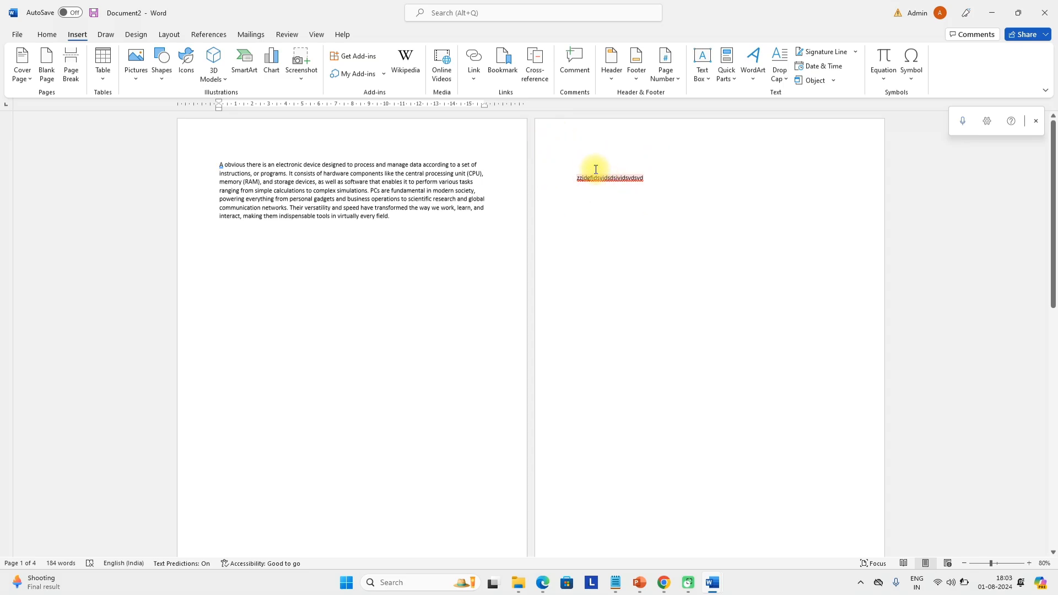
{"action": "scroll", "coordinate": [520, 414], "scroll_direction": "down", "scroll_amount": 5}
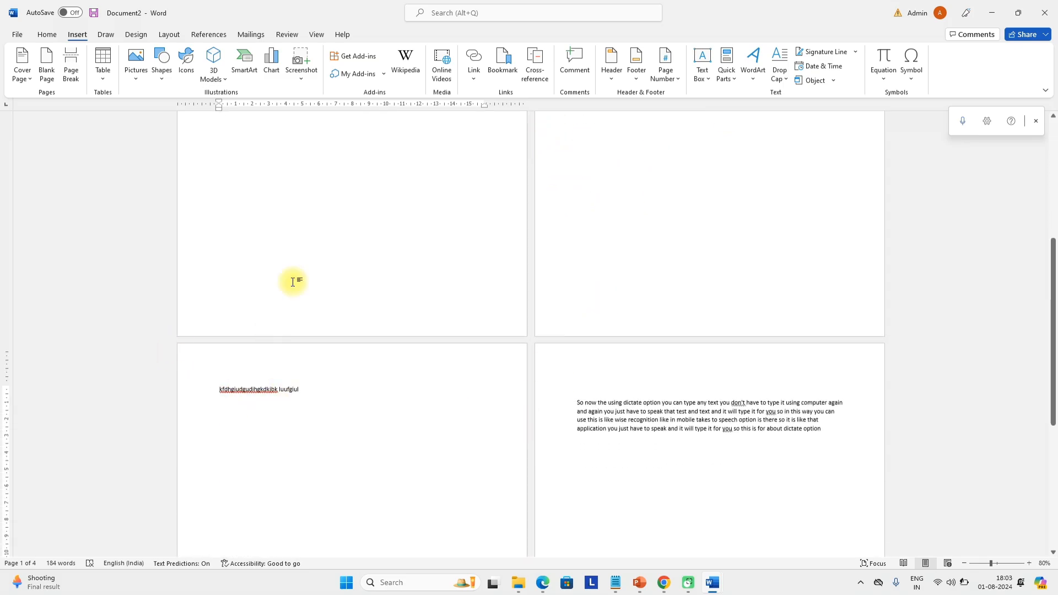
{"action": "scroll", "coordinate": [706, 197], "scroll_direction": "up", "scroll_amount": 4}
{"action": "scroll", "coordinate": [607, 248], "scroll_direction": "down", "scroll_amount": 5}
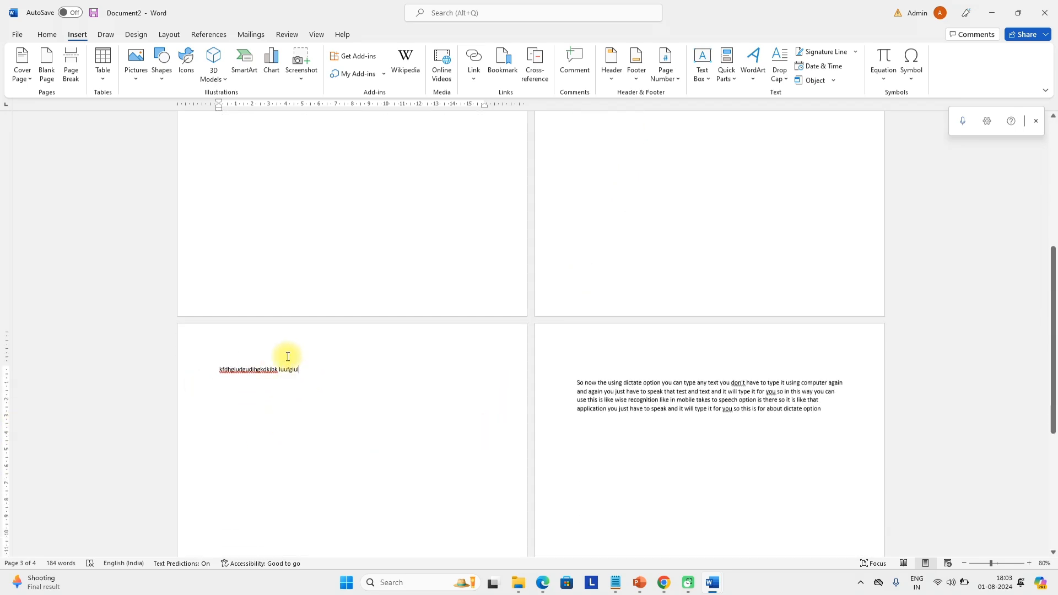
{"action": "scroll", "coordinate": [288, 356], "scroll_direction": "up", "scroll_amount": 3}
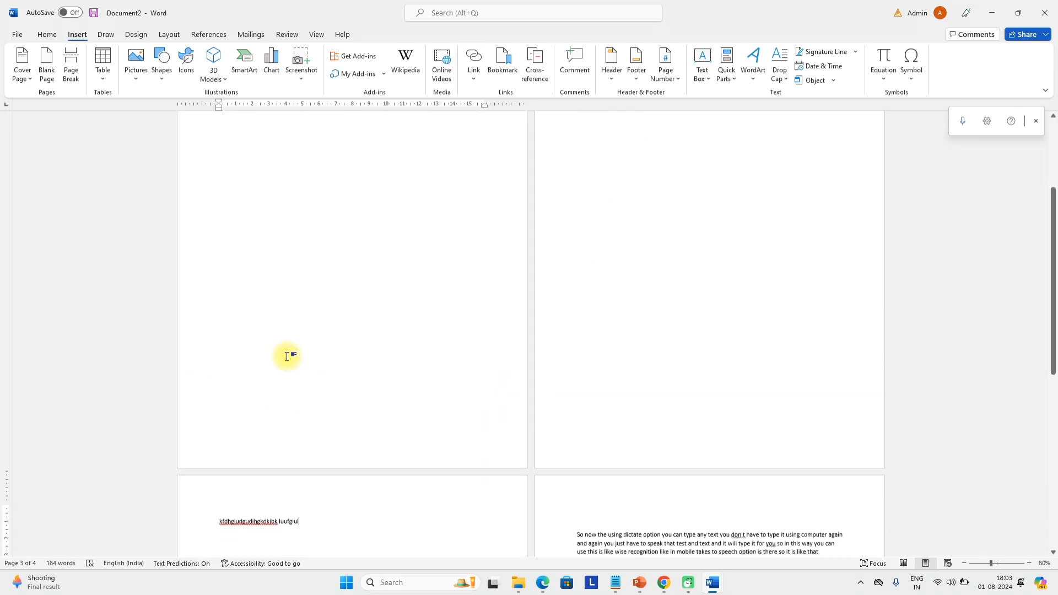
{"action": "scroll", "coordinate": [288, 357], "scroll_direction": "down", "scroll_amount": 3}
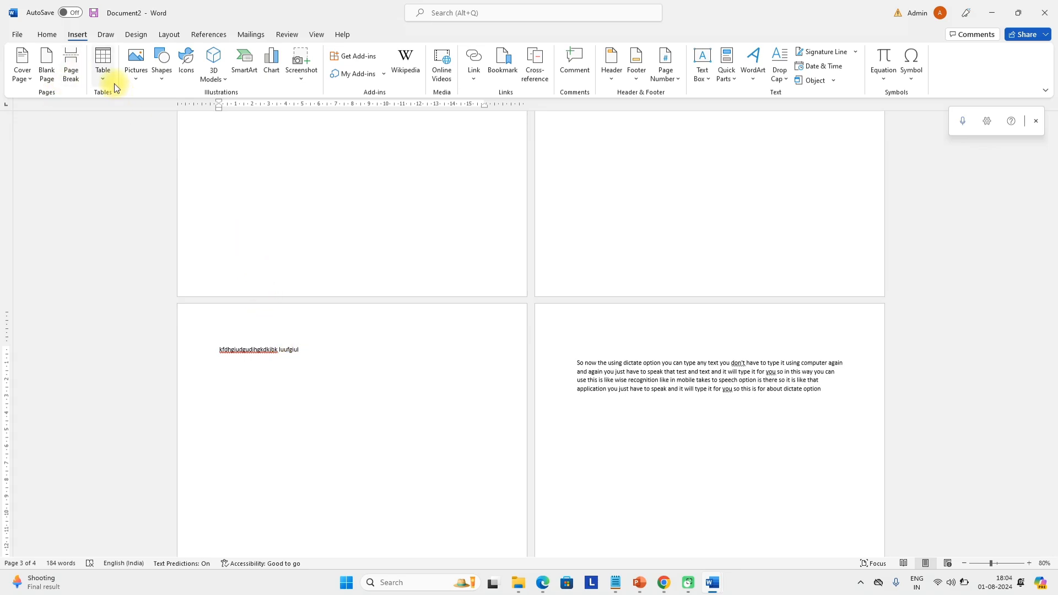
{"action": "key", "text": "ctrl+z"}
{"action": "key", "text": "ctrl+z"}
{"action": "key", "text": "ctrl+z"}
{"action": "key", "text": "ctrl+z"}
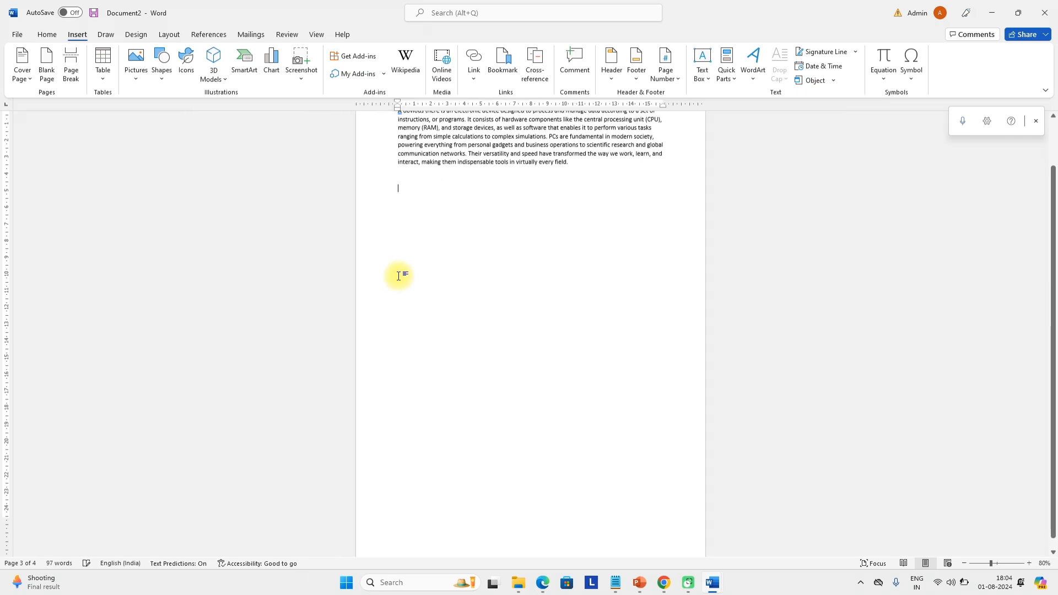
{"action": "key", "text": "ctrl+z"}
{"action": "key", "text": "ctrl+z"}
{"action": "key", "text": "ctrl+z"}
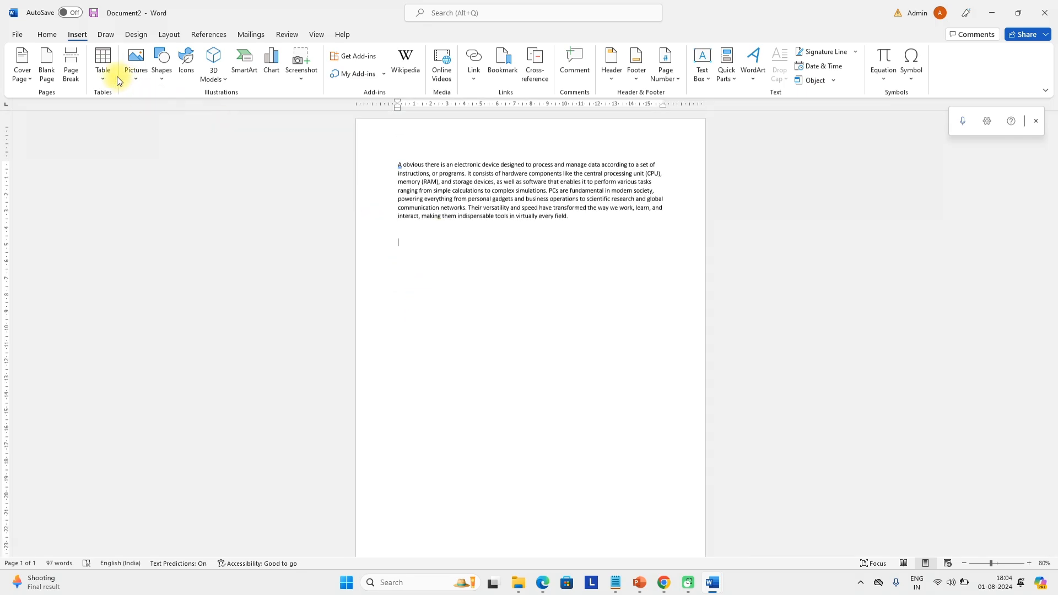
Insert a three-column, two-row table and stretch its rows much taller
{"action": "left_click", "coordinate": [105, 82]}
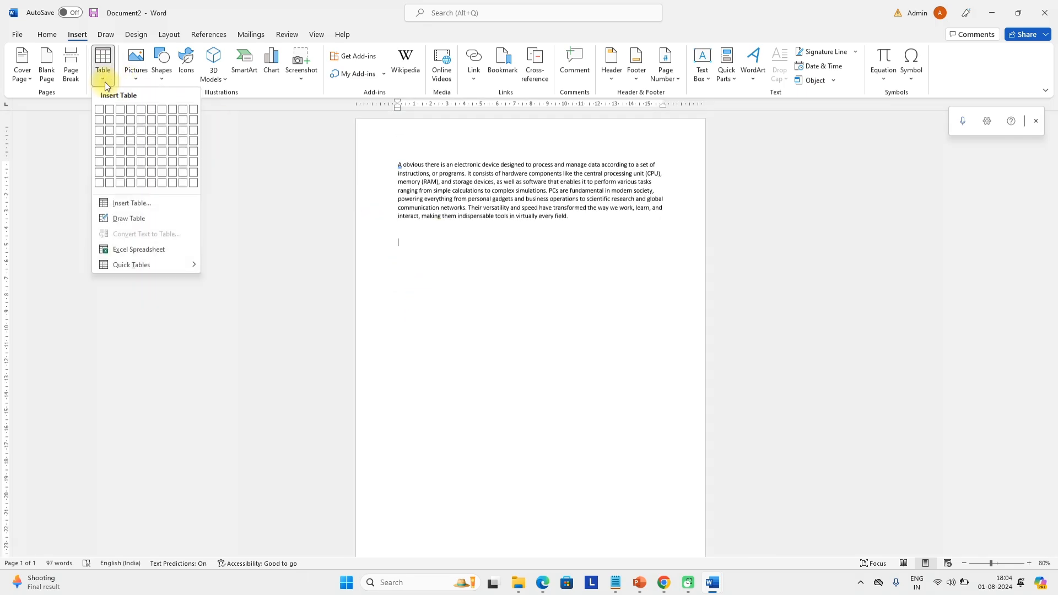
{"action": "left_click", "coordinate": [113, 129]}
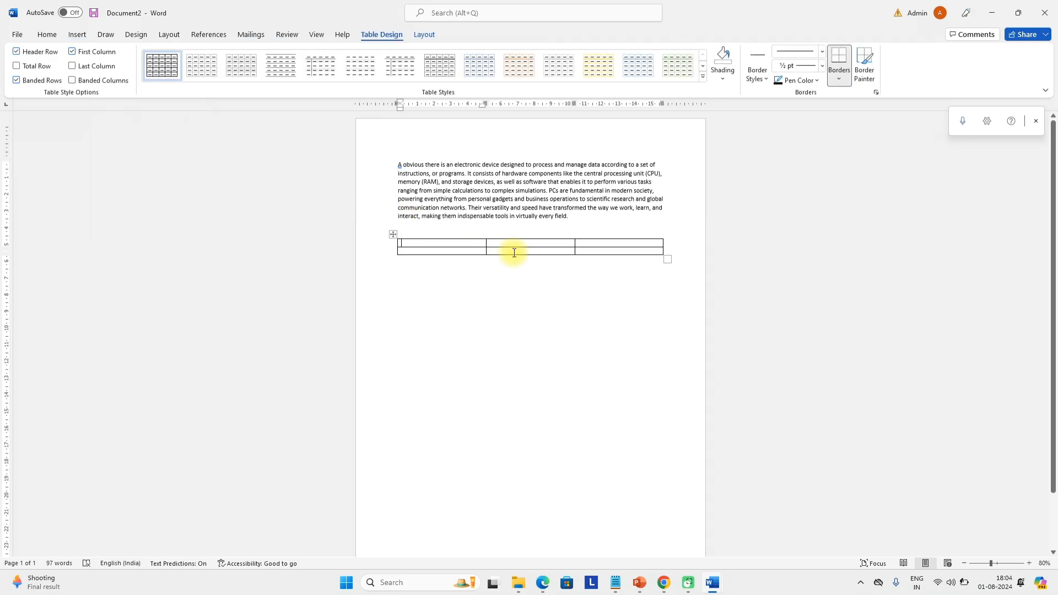
{"action": "left_click_drag", "start_coordinate": [669, 260], "coordinate": [625, 442]}
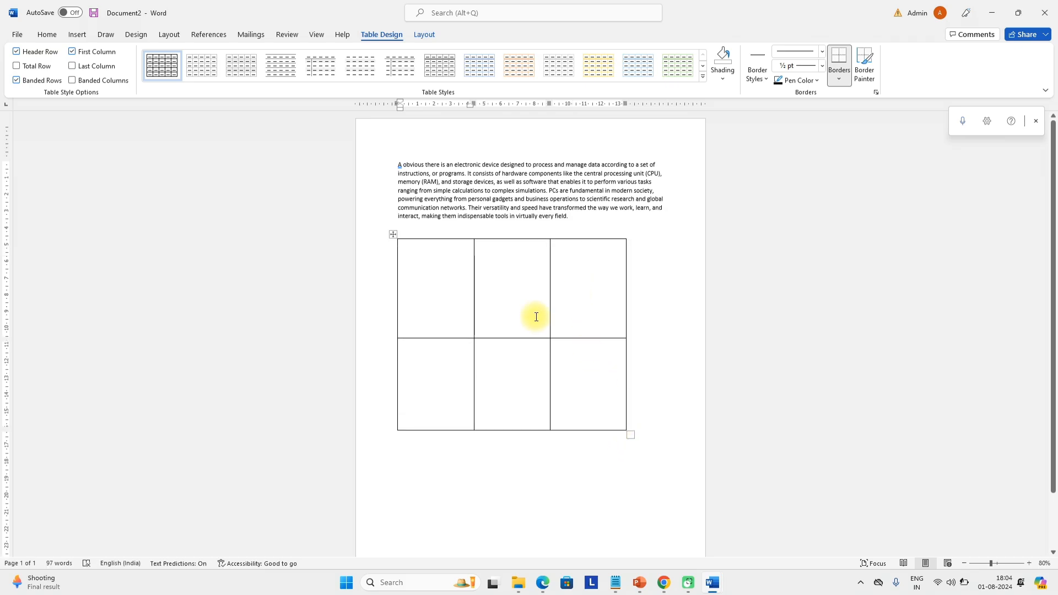
Insert a row below the bottom row and resize the table shorter and wider
{"action": "left_click", "coordinate": [442, 382]}
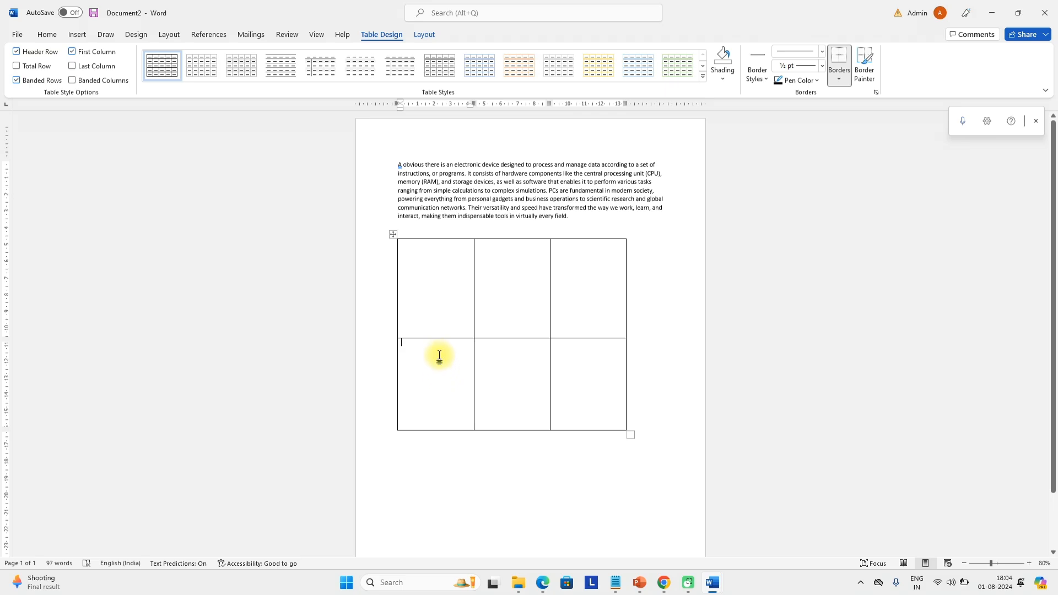
{"action": "right_click", "coordinate": [435, 348]}
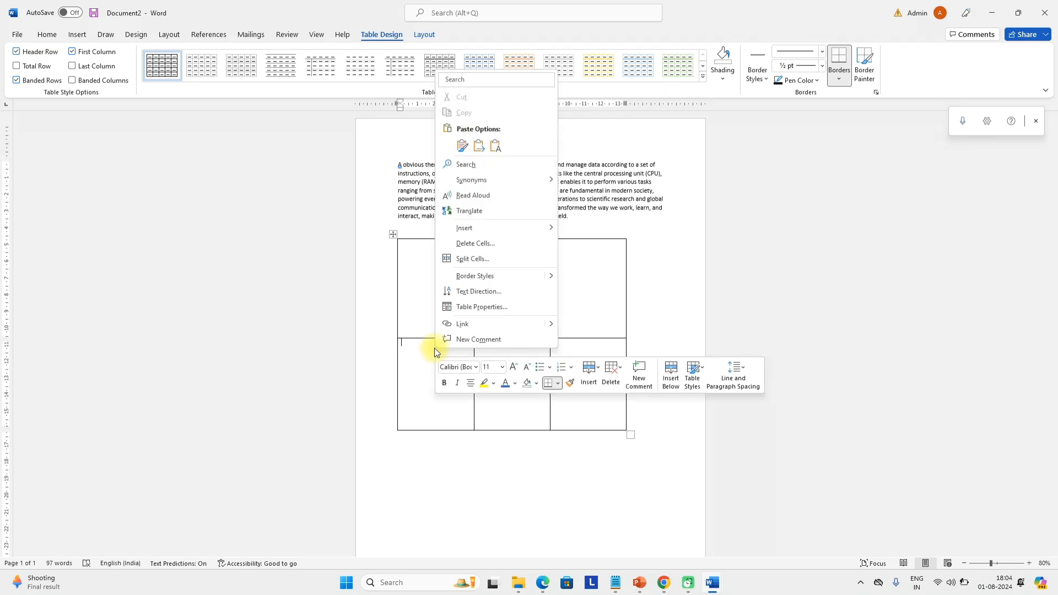
{"action": "left_click", "coordinate": [589, 375]}
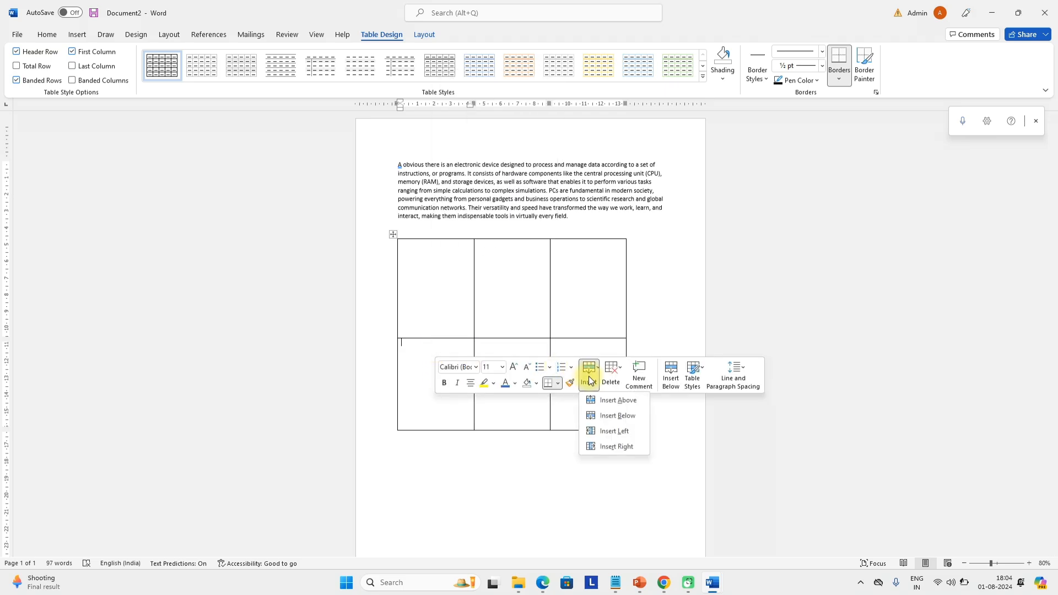
{"action": "left_click", "coordinate": [611, 416]}
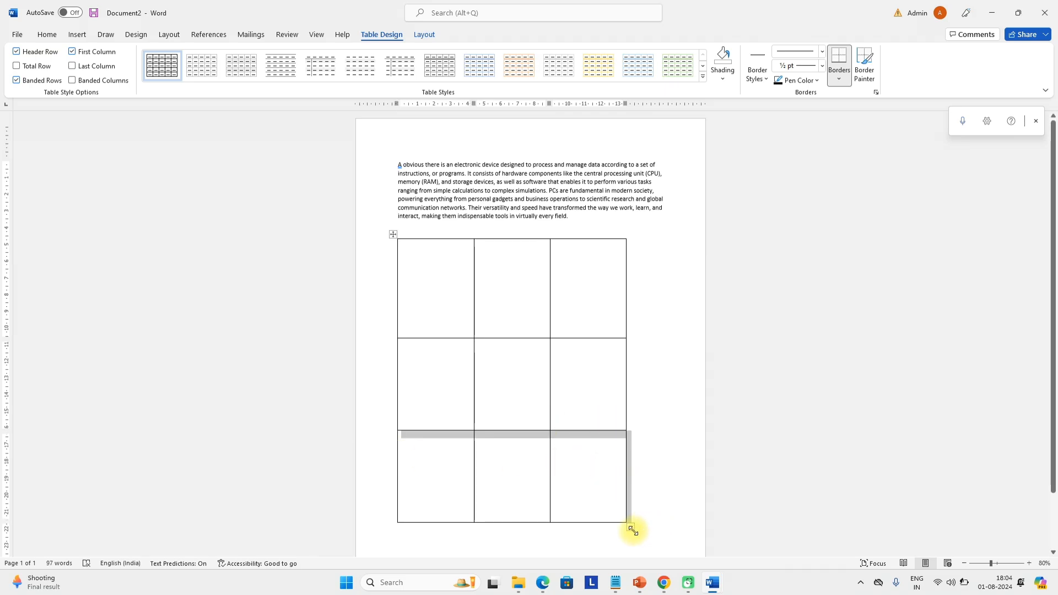
{"action": "left_click_drag", "start_coordinate": [632, 528], "coordinate": [666, 295]}
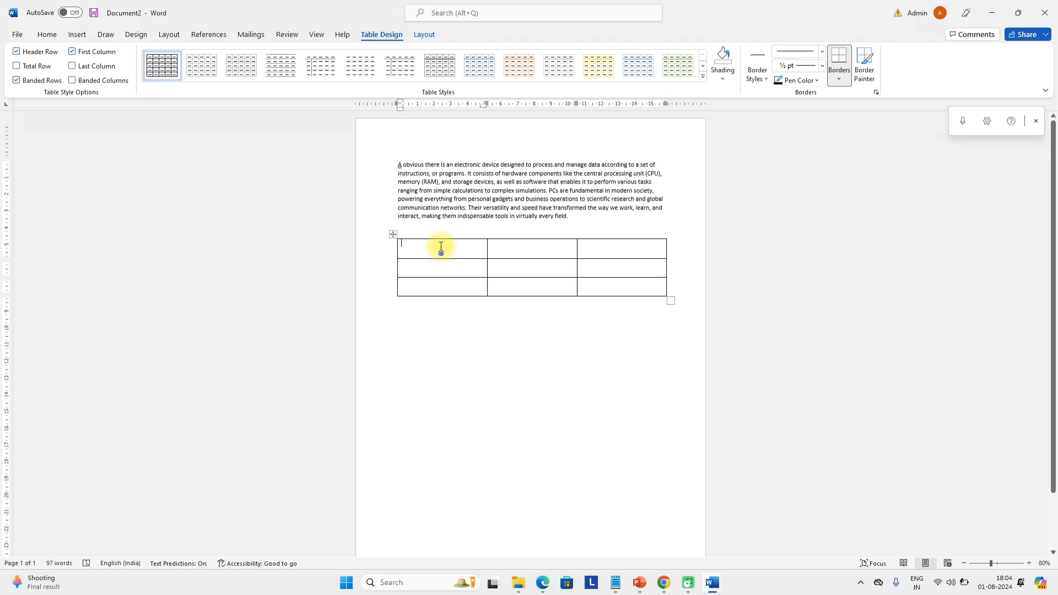
Type the header No, Name, Address and make it bold, enlarged and centred
{"action": "type", "text": "No"}
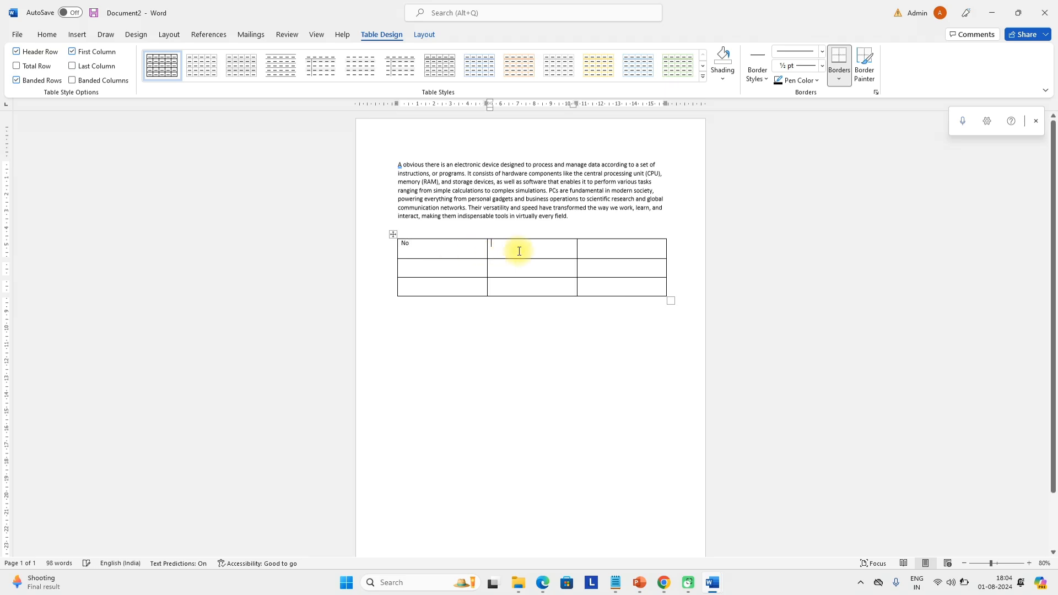
{"action": "type", "text": "Name"}
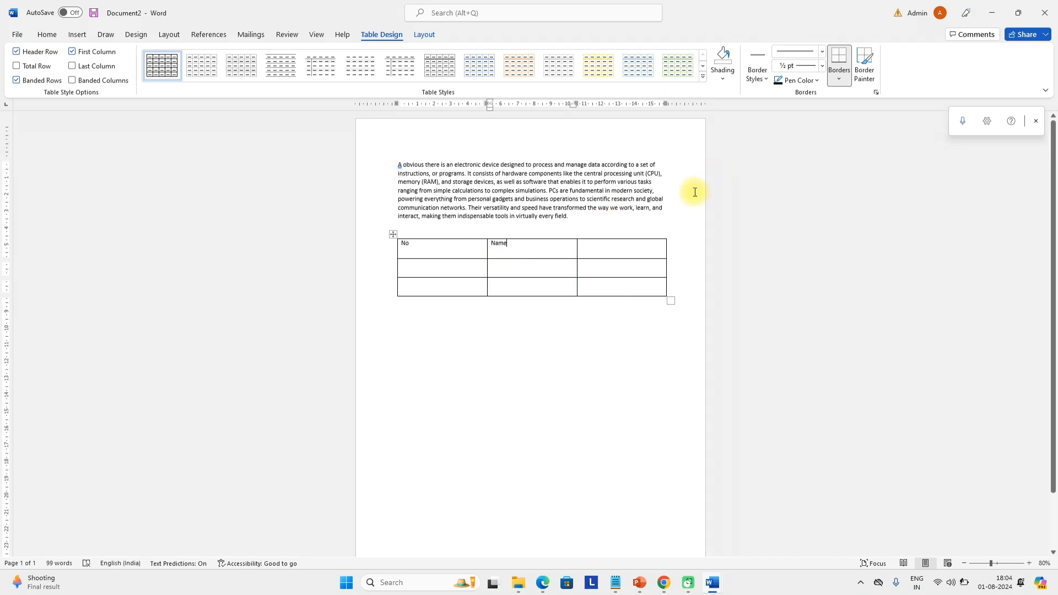
{"action": "left_click", "coordinate": [605, 251]}
{"action": "type", "text": "Address"}
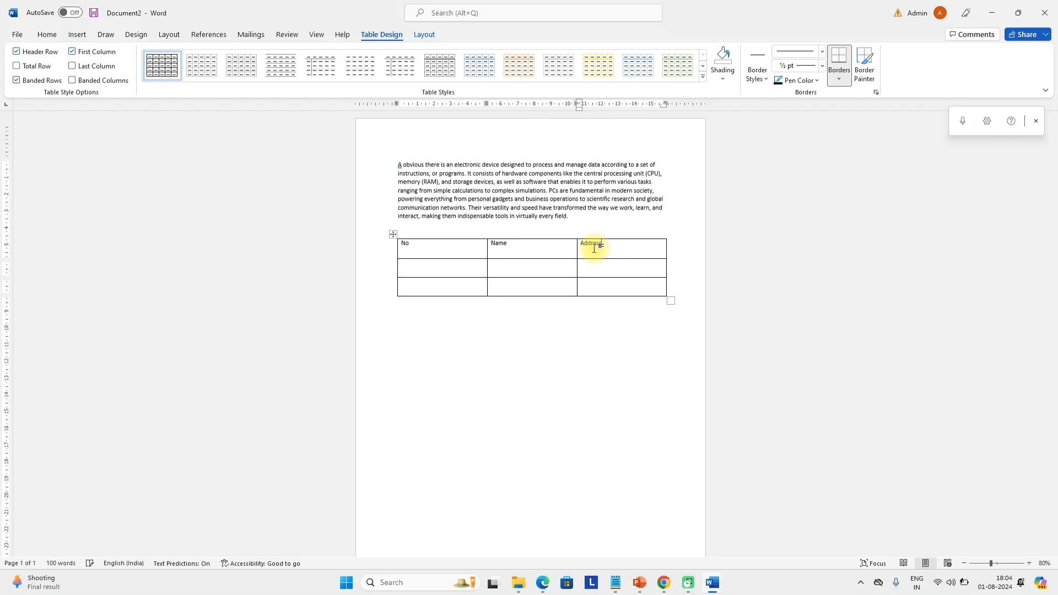
{"action": "left_click_drag", "start_coordinate": [621, 243], "coordinate": [400, 243]}
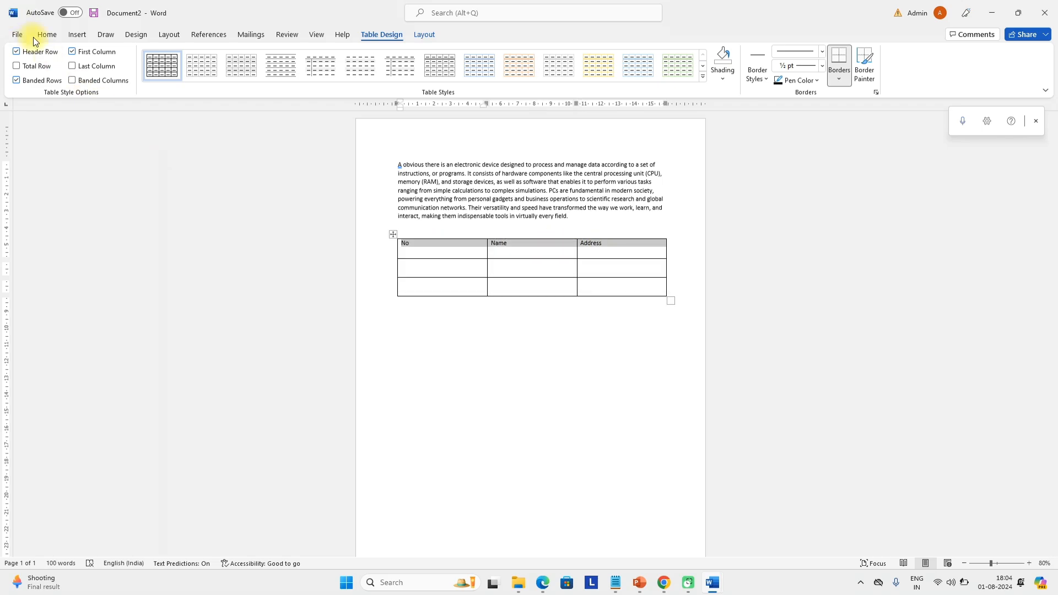
{"action": "left_click", "coordinate": [47, 34]}
{"action": "left_click", "coordinate": [143, 74]}
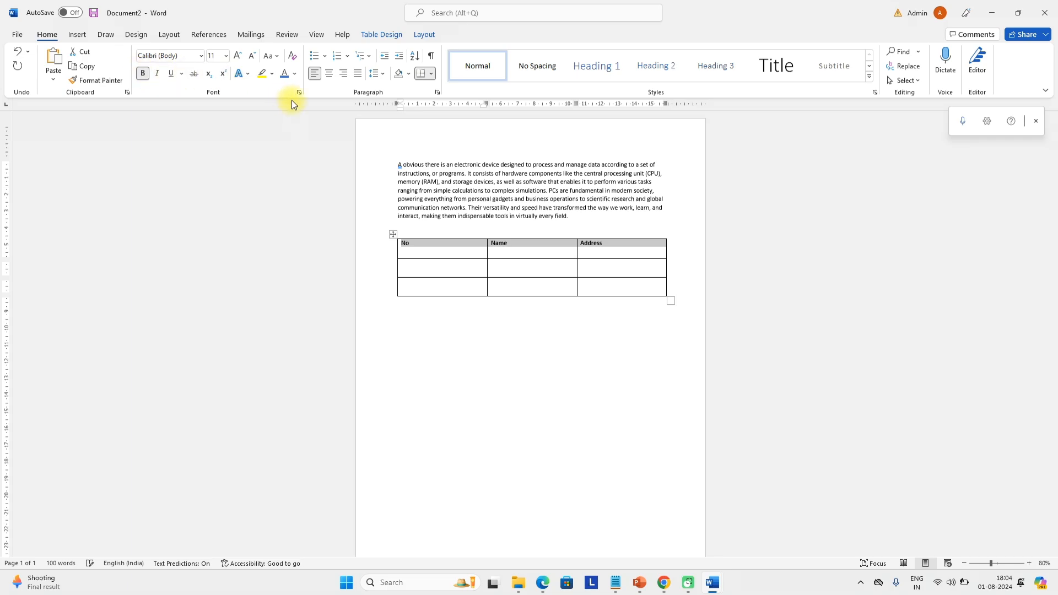
{"action": "left_click", "coordinate": [238, 55]}
{"action": "left_click", "coordinate": [237, 55]}
{"action": "left_click", "coordinate": [238, 56]}
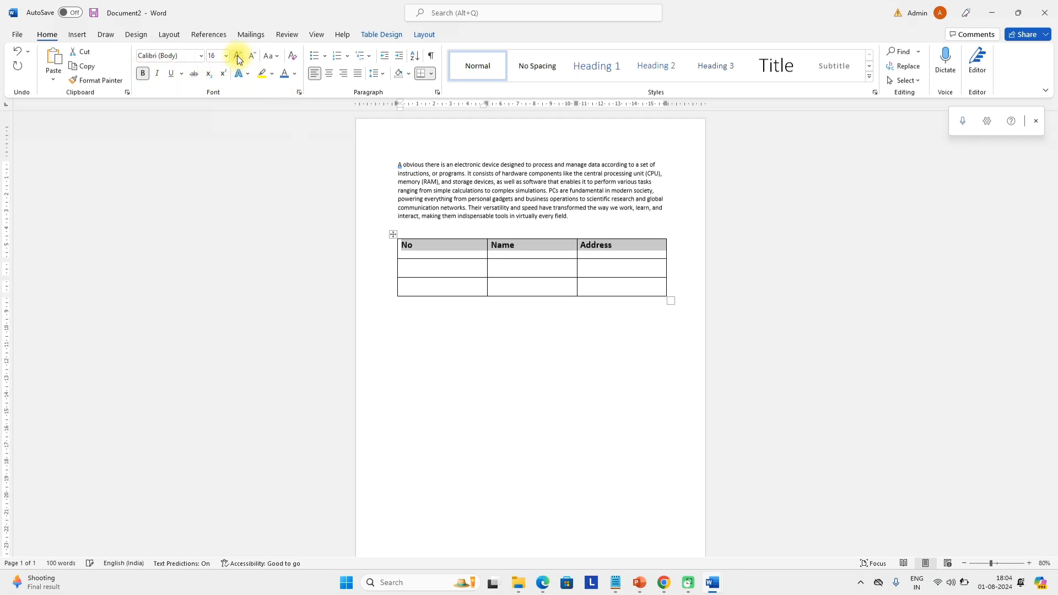
{"action": "left_click", "coordinate": [238, 56]}
{"action": "left_click", "coordinate": [238, 56]}
{"action": "left_click", "coordinate": [330, 74]}
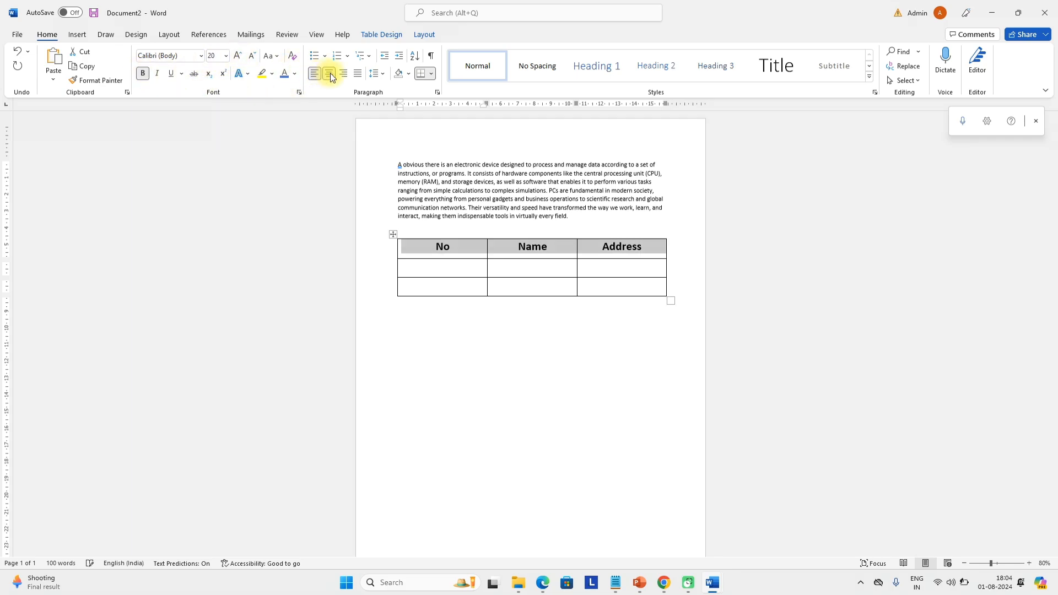
Number the second and third rows 1 and 2 in the No column
{"action": "left_click", "coordinate": [449, 272]}
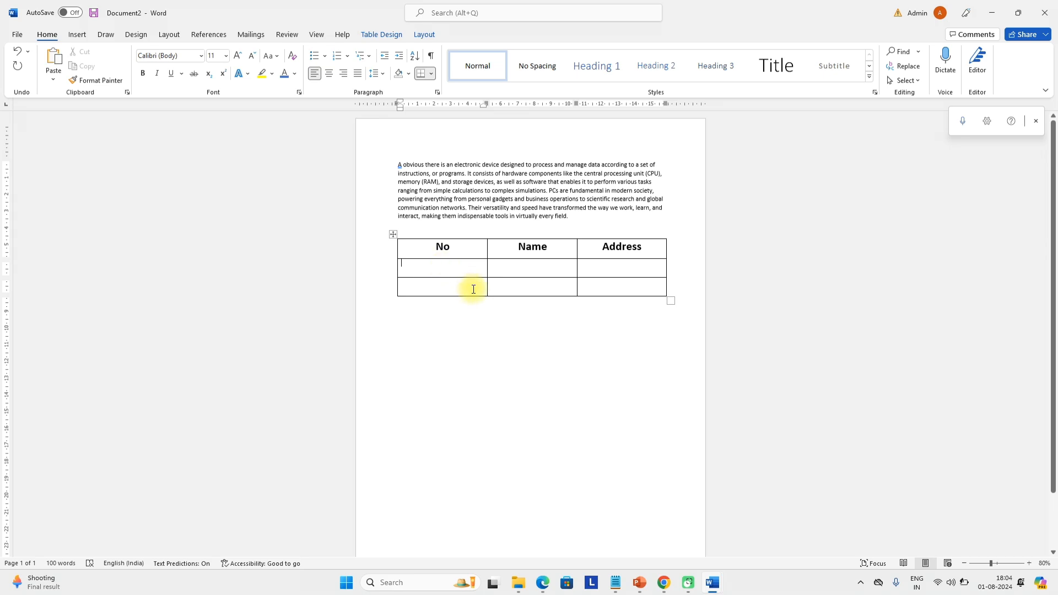
{"action": "type", "text": "1"}
{"action": "left_click", "coordinate": [446, 293]}
{"action": "type", "text": "2"}
{"action": "left_click", "coordinate": [508, 286]}
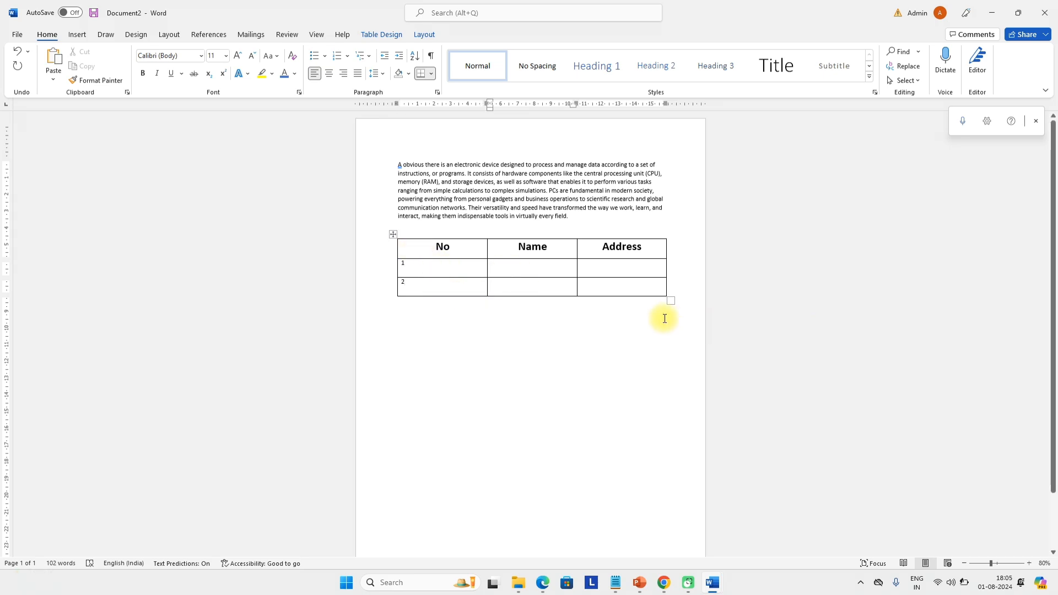
Select all the document text and grow its font size two steps
{"action": "key", "text": "ctrl+a"}
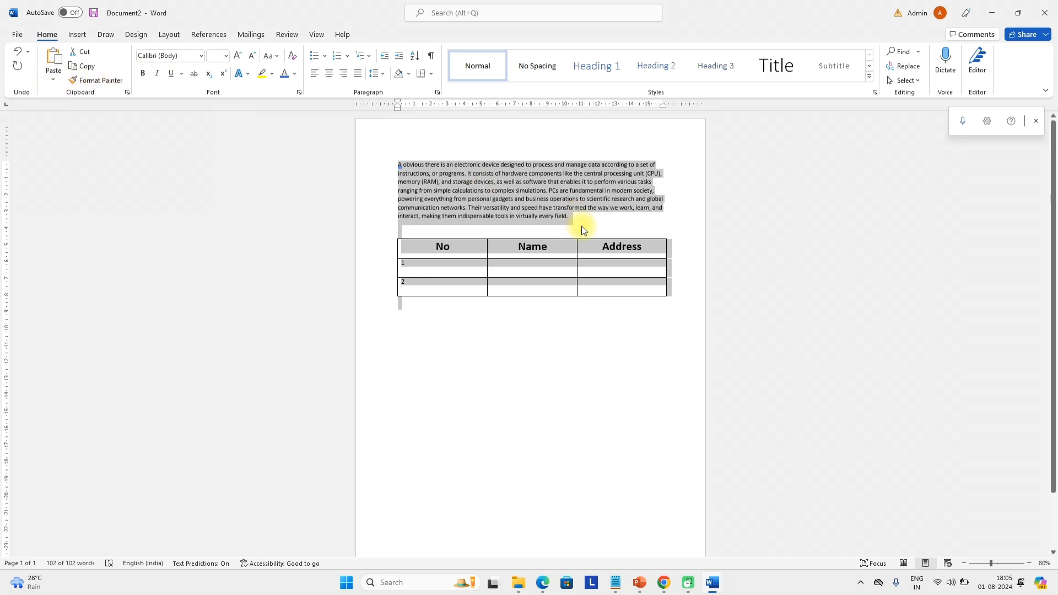
{"action": "left_click", "coordinate": [238, 57]}
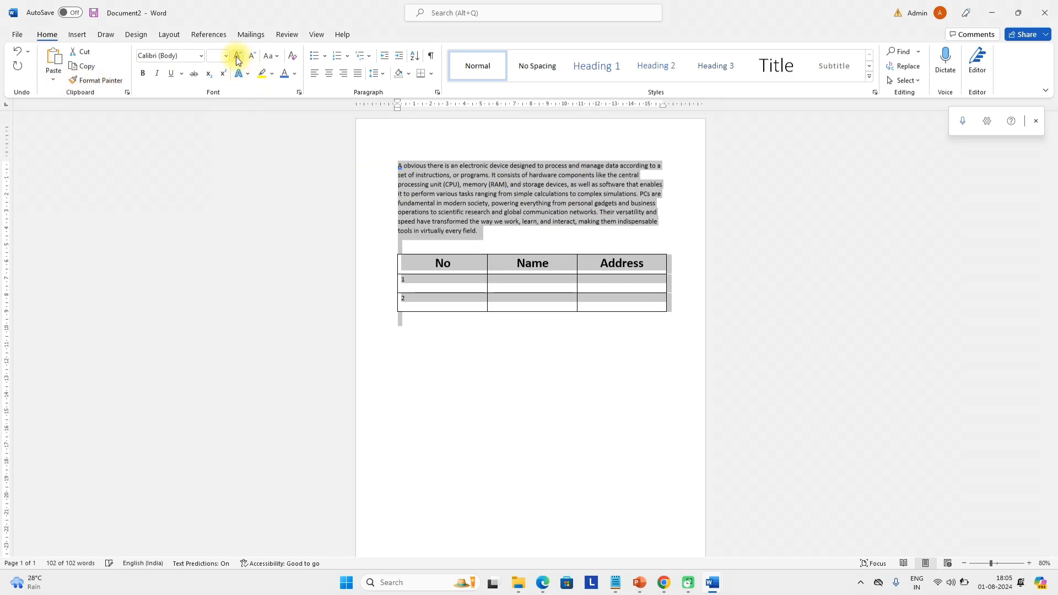
{"action": "left_click", "coordinate": [238, 57]}
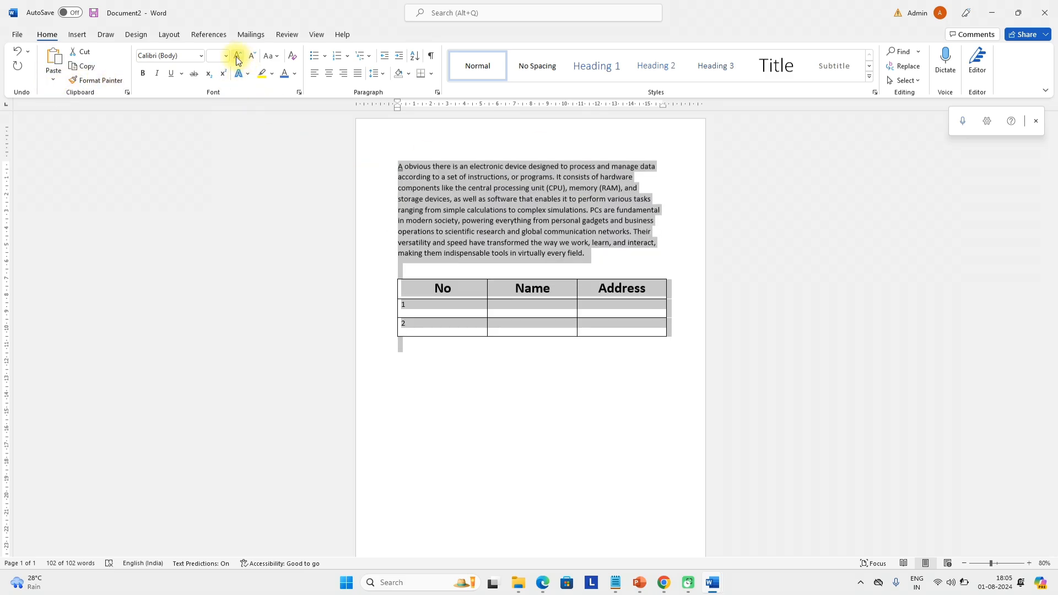
Enlarge the numbers 1 and 2 three steps and centre them in their cells
{"action": "left_click_drag", "start_coordinate": [435, 328], "coordinate": [402, 303]}
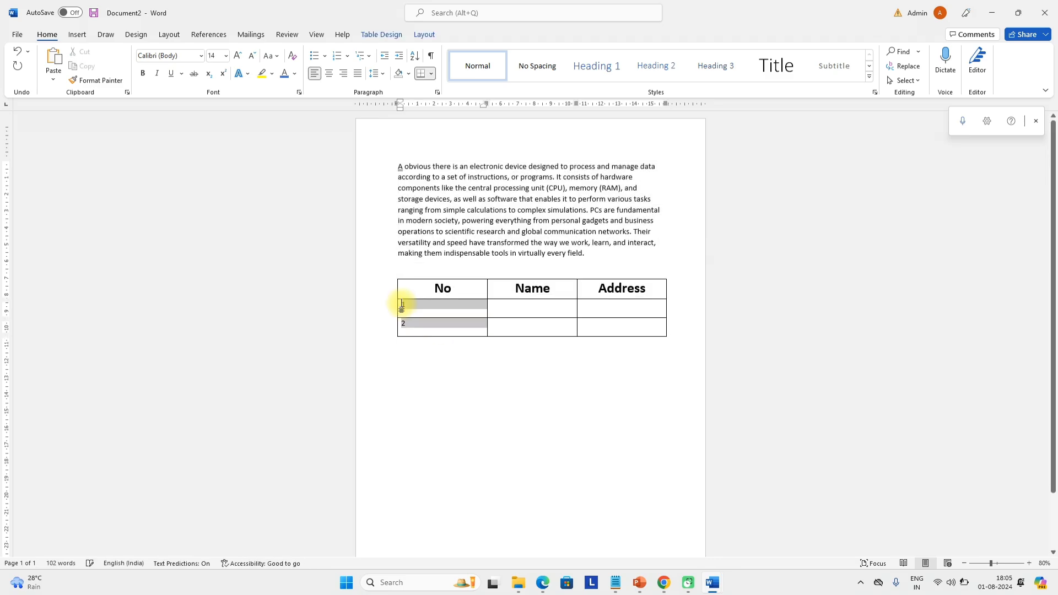
{"action": "left_click", "coordinate": [238, 56]}
{"action": "left_click", "coordinate": [239, 56]}
{"action": "left_click", "coordinate": [238, 57]}
{"action": "left_click", "coordinate": [238, 56]}
{"action": "left_click", "coordinate": [238, 56]}
{"action": "left_click", "coordinate": [238, 56]}
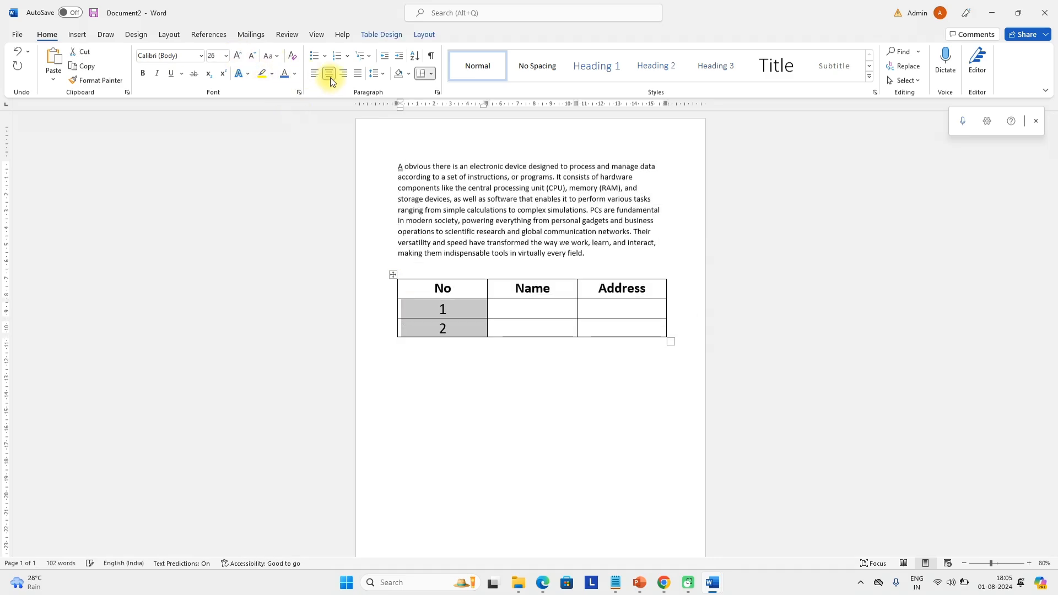
{"action": "left_click", "coordinate": [508, 350]}
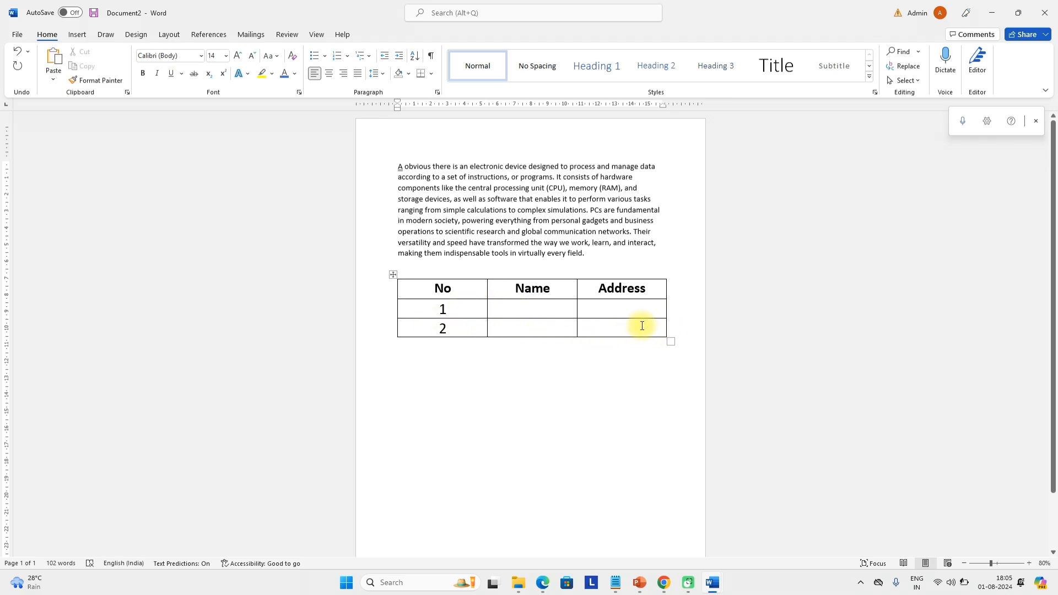
Insert a new column on the table's right side
{"action": "right_click", "coordinate": [625, 327]}
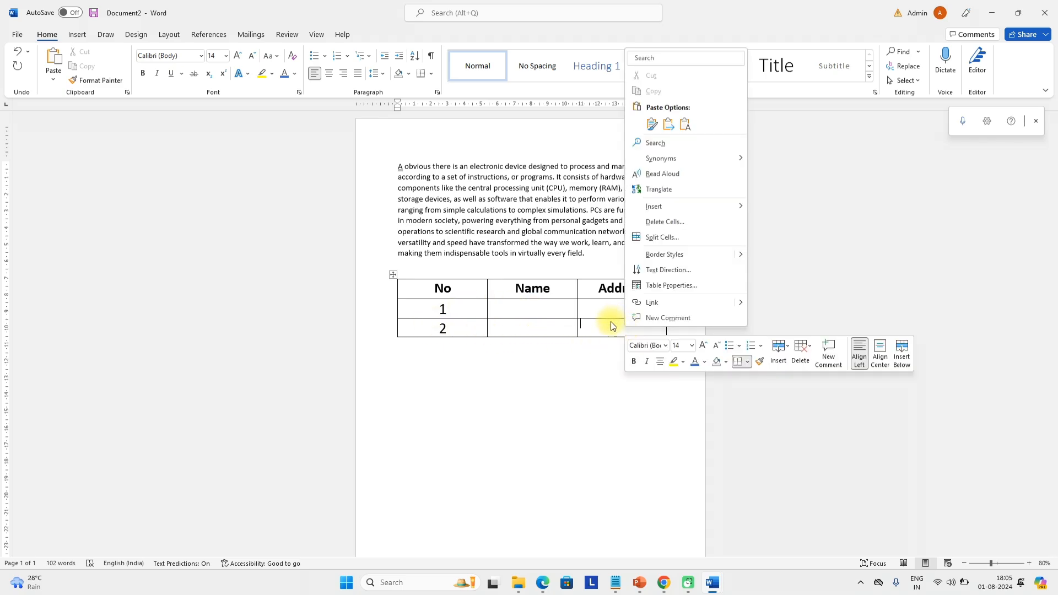
{"action": "left_click", "coordinate": [610, 322]}
{"action": "right_click", "coordinate": [611, 322]}
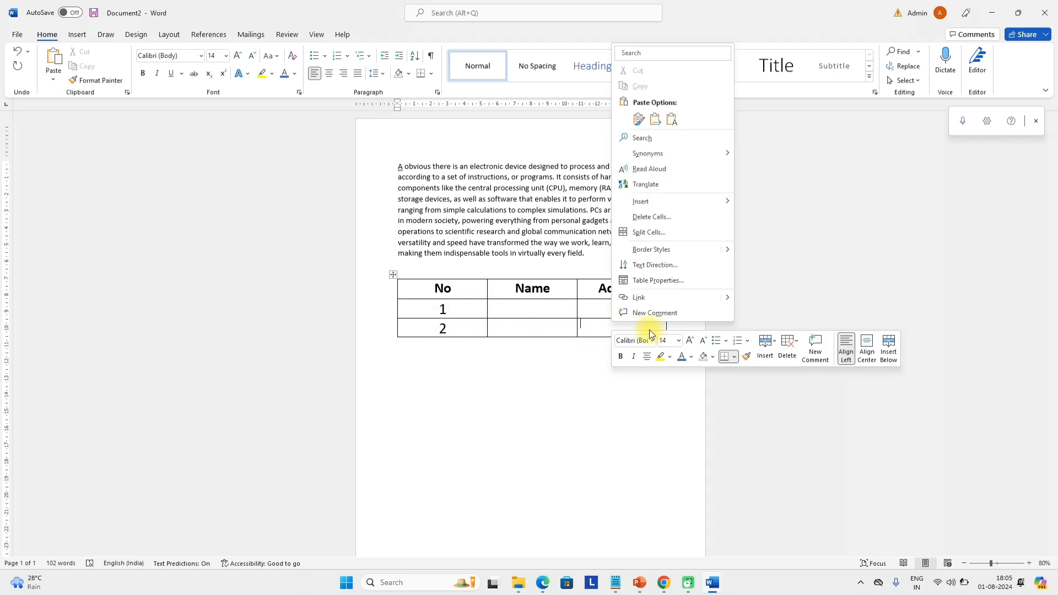
{"action": "left_click", "coordinate": [775, 353]}
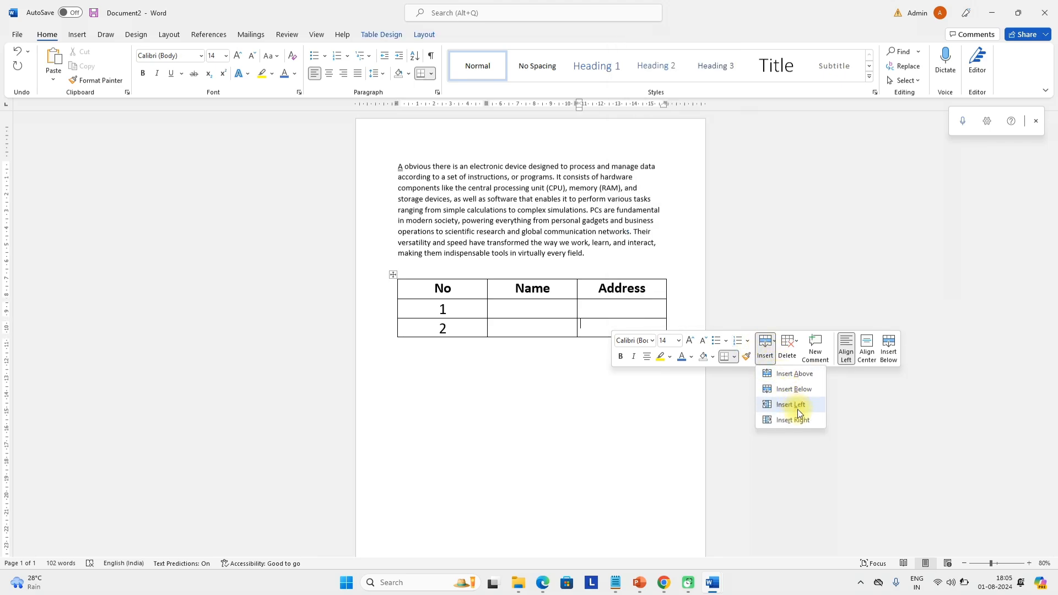
{"action": "left_click", "coordinate": [804, 422]}
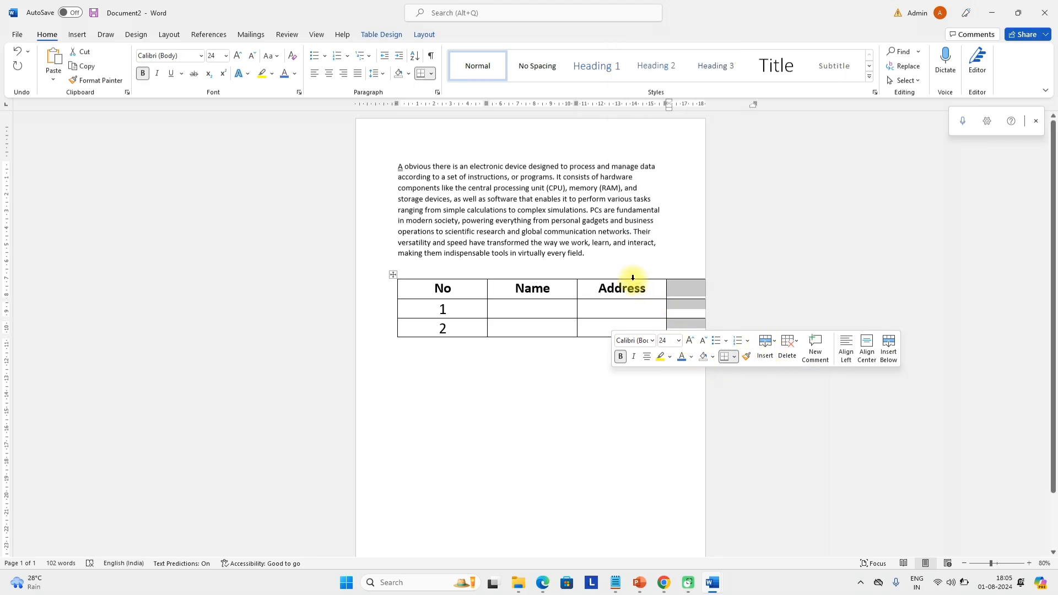
Move the table above the paragraph, narrow it, then move it back below
{"action": "left_click_drag", "start_coordinate": [388, 273], "coordinate": [347, 163]}
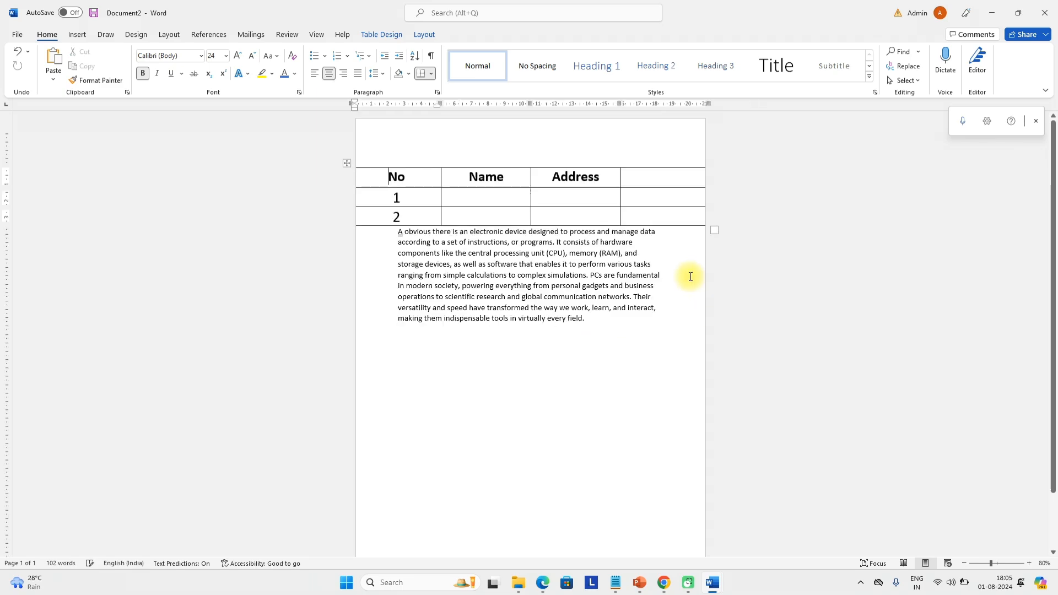
{"action": "left_click_drag", "start_coordinate": [674, 231], "coordinate": [675, 231]}
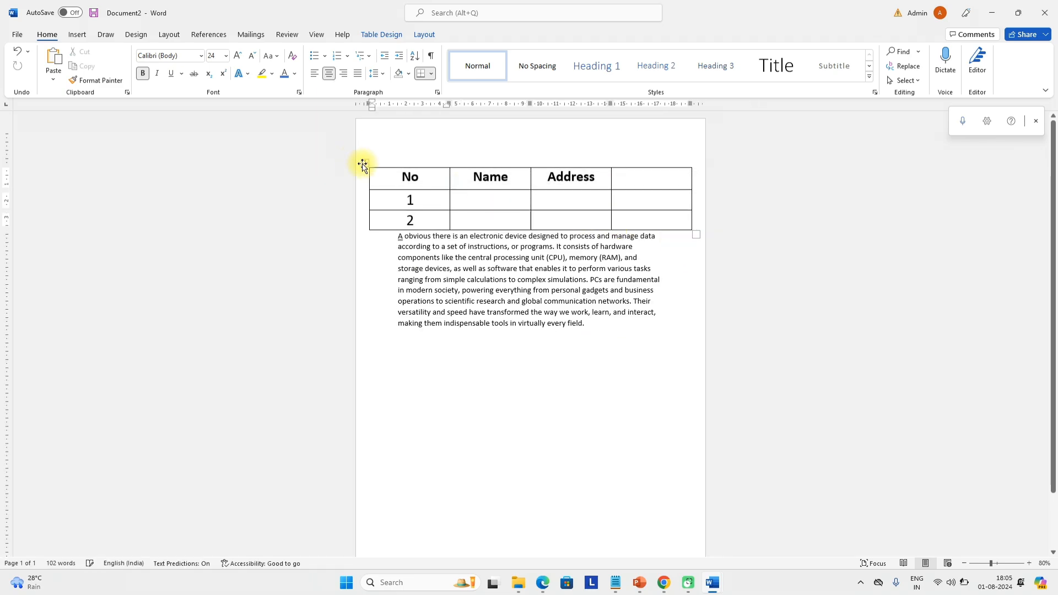
{"action": "left_click_drag", "start_coordinate": [367, 175], "coordinate": [365, 324]}
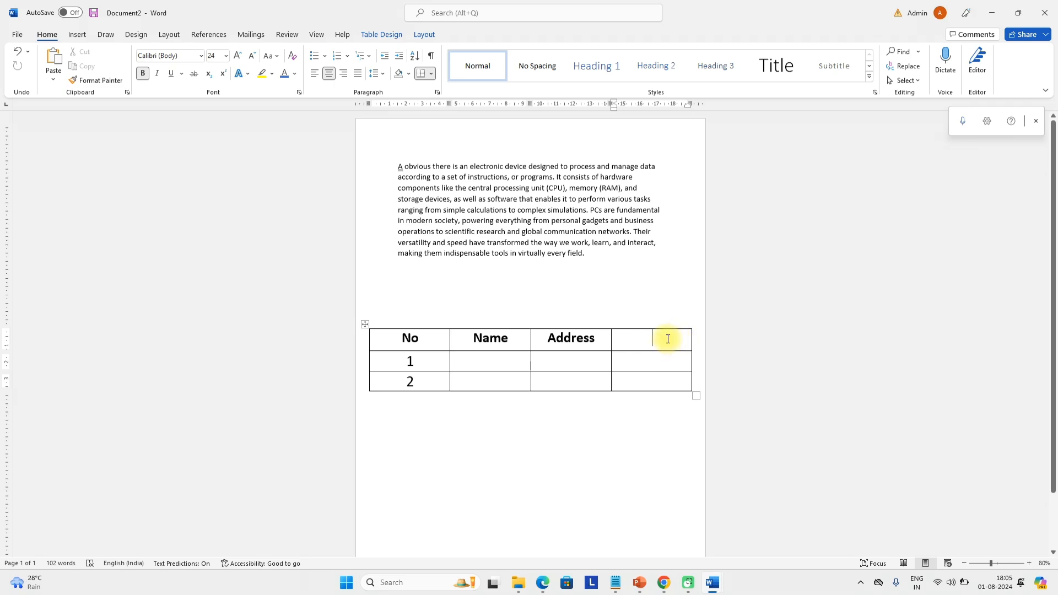
Delete the empty fourth column from the table
{"action": "right_click", "coordinate": [667, 339]}
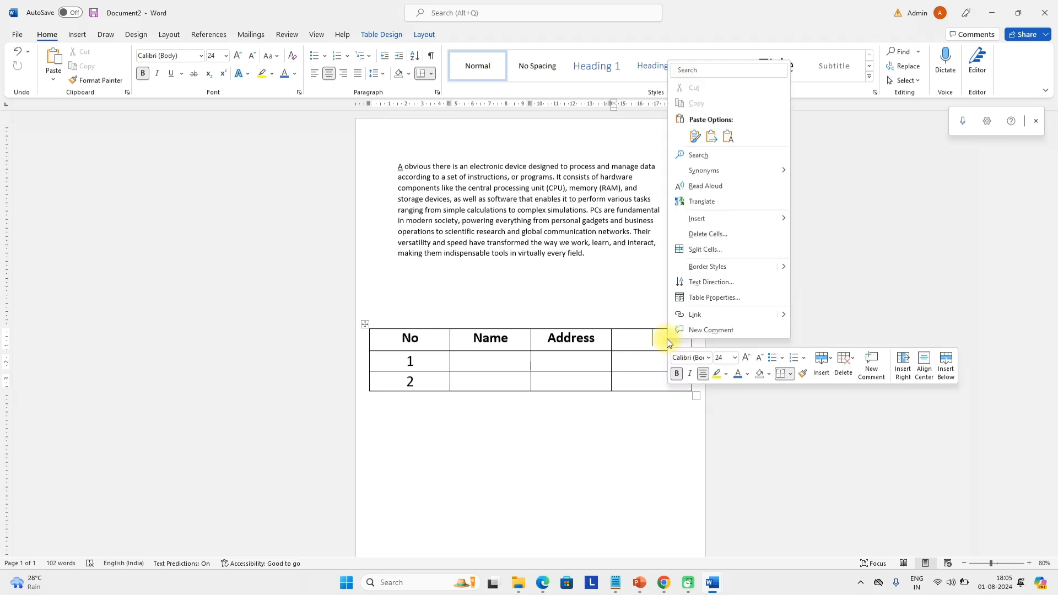
{"action": "left_click", "coordinate": [852, 369]}
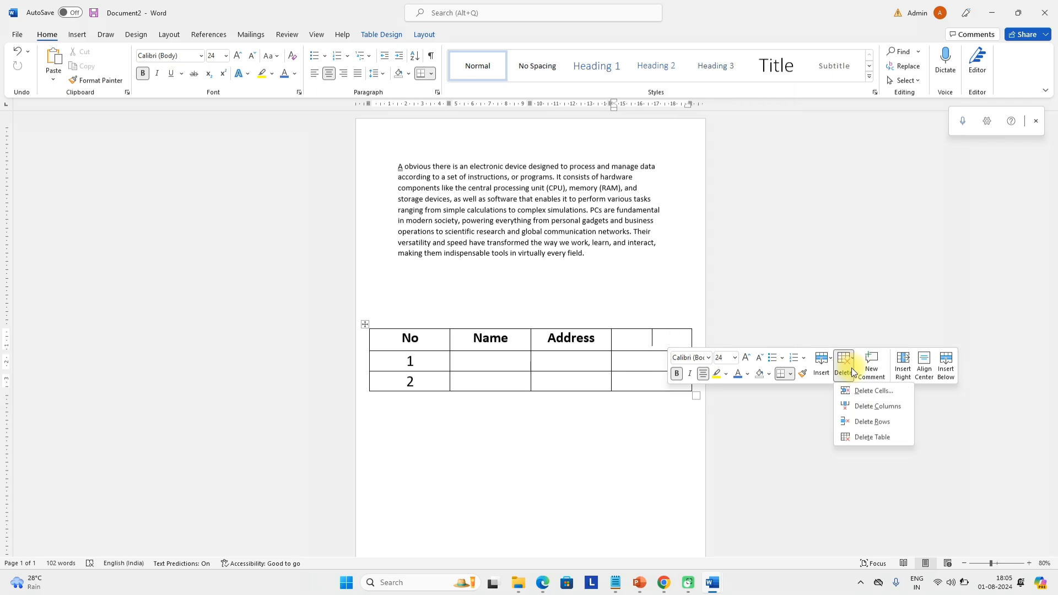
{"action": "left_click", "coordinate": [884, 406]}
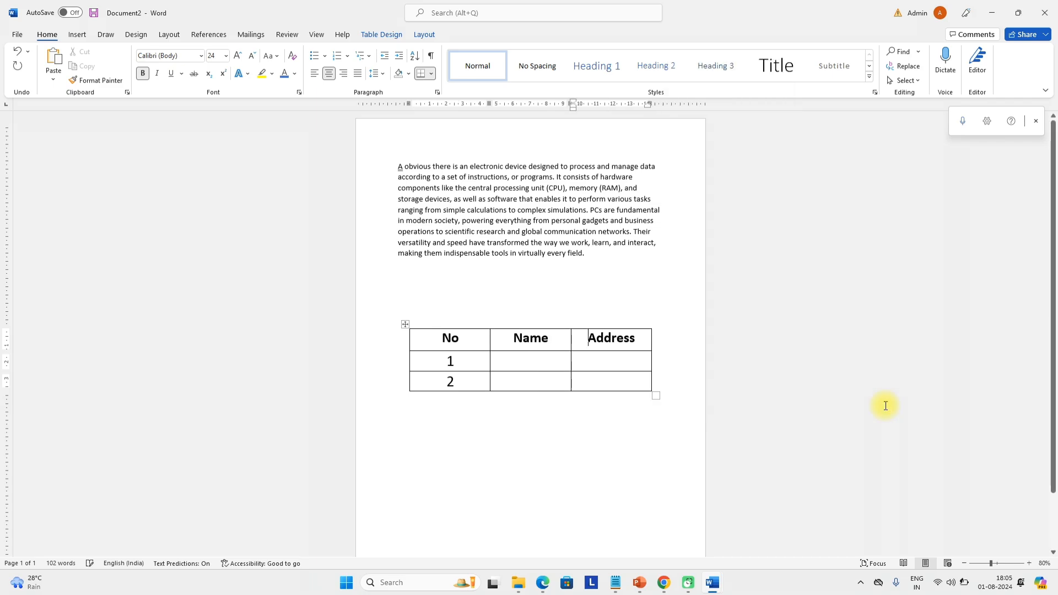
Delete the table row numbered 2, leaving the header and row 1
{"action": "left_click", "coordinate": [433, 384]}
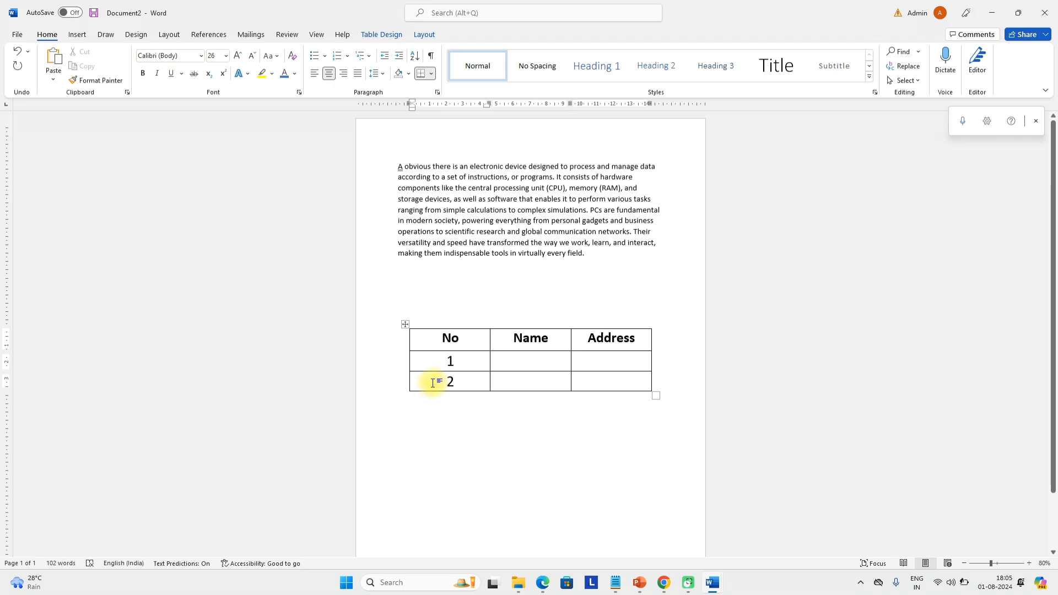
{"action": "right_click", "coordinate": [433, 383]}
{"action": "left_click", "coordinate": [609, 406]}
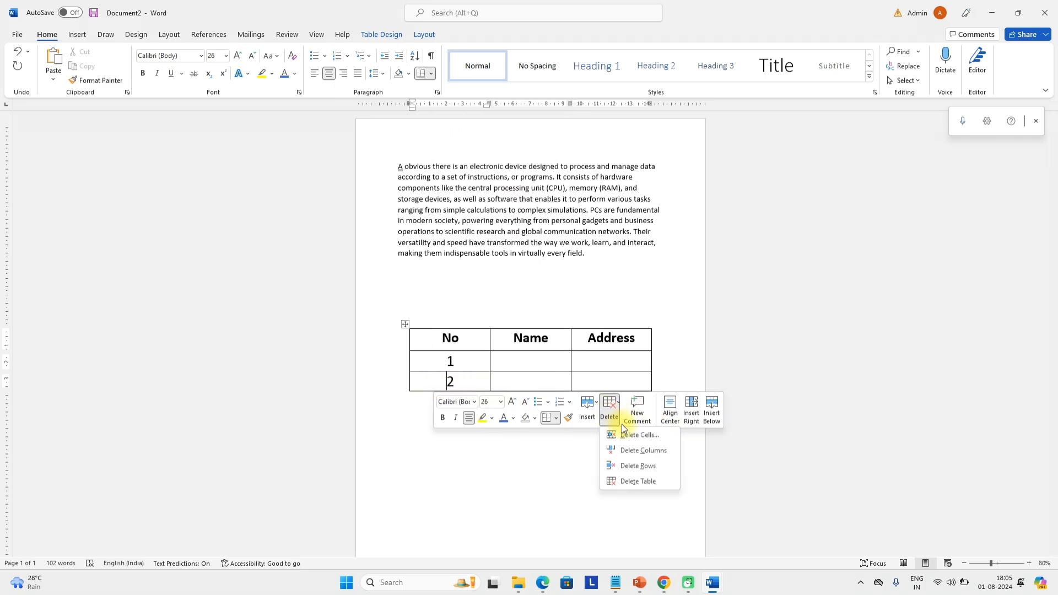
{"action": "left_click", "coordinate": [629, 466]}
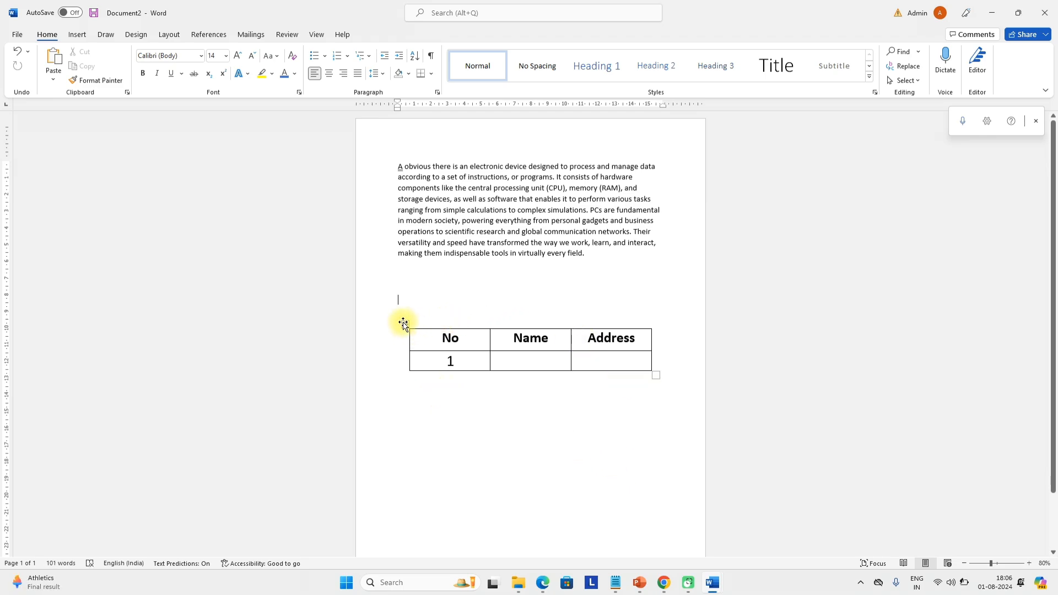
Apply the second plain table style, then the third style, to the student table
{"action": "left_click", "coordinate": [403, 323]}
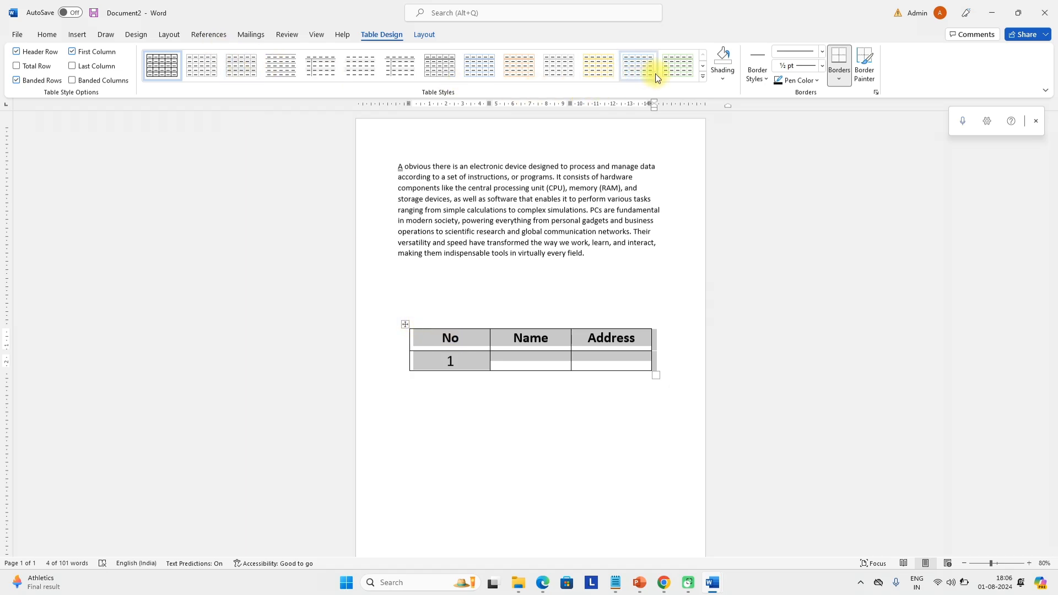
{"action": "left_click", "coordinate": [703, 80]}
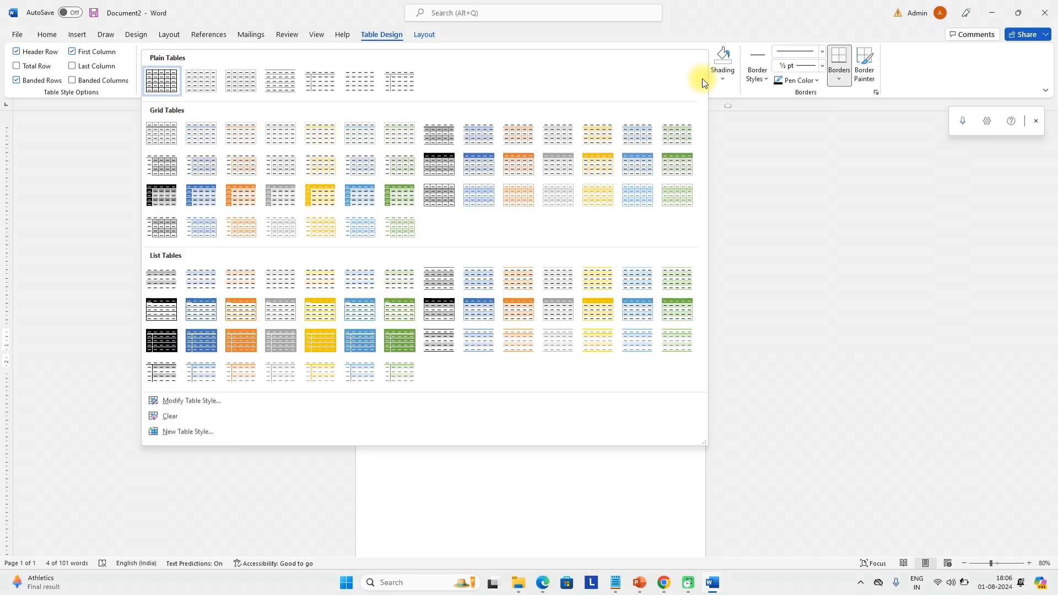
{"action": "left_click", "coordinate": [203, 91]}
{"action": "left_click", "coordinate": [624, 366]}
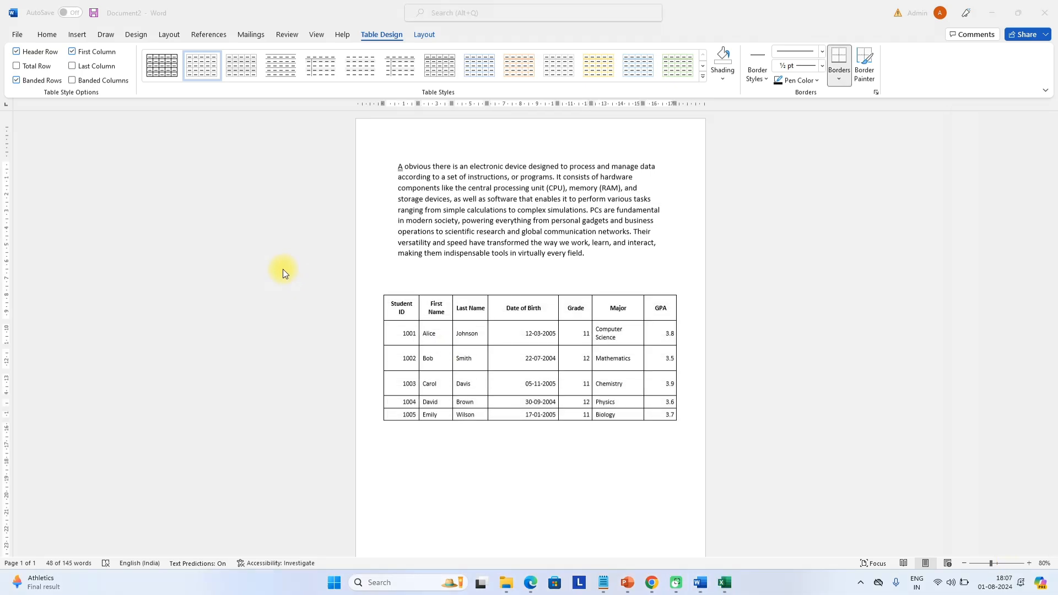
{"action": "left_click", "coordinate": [431, 326]}
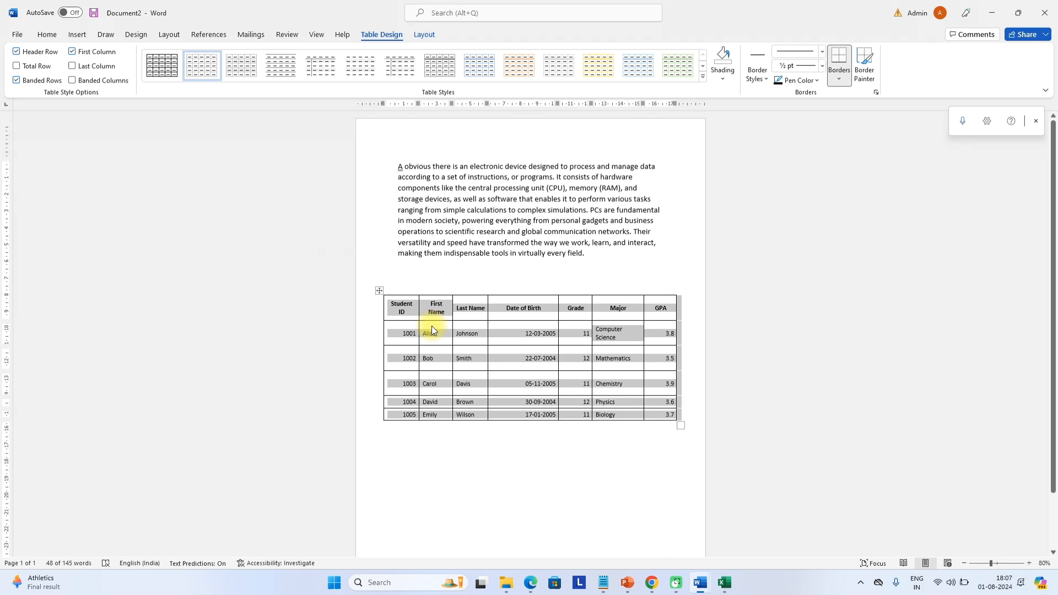
{"action": "left_click", "coordinate": [380, 291]}
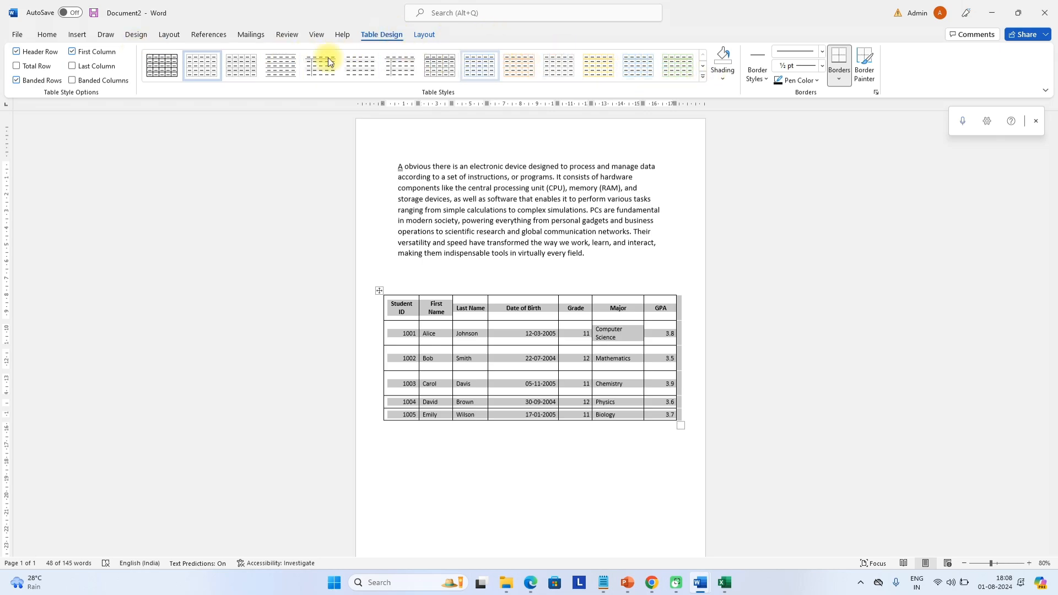
{"action": "left_click", "coordinate": [256, 69]}
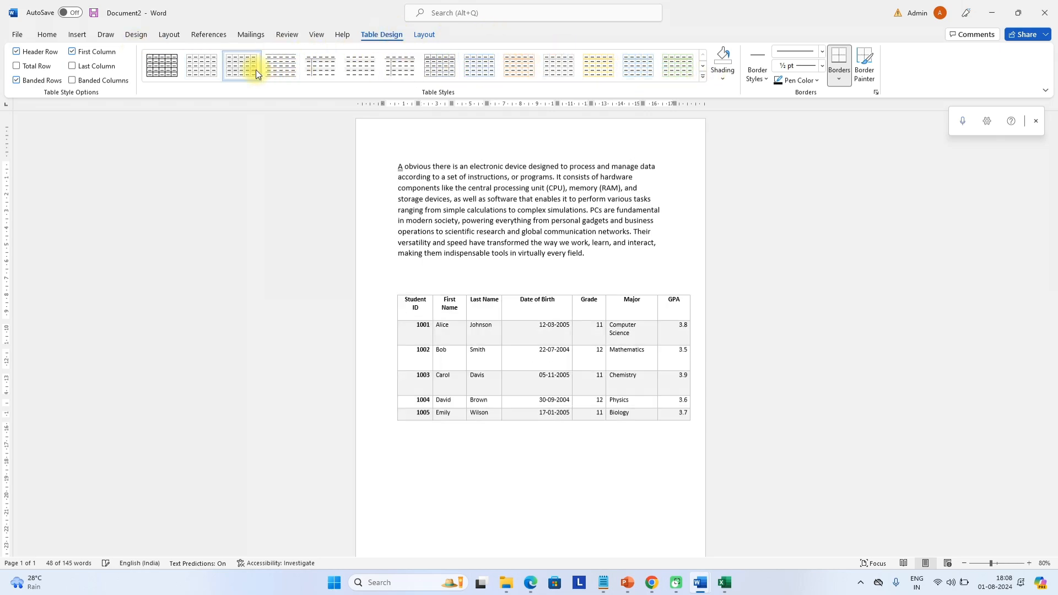
{"action": "left_click", "coordinate": [421, 288]}
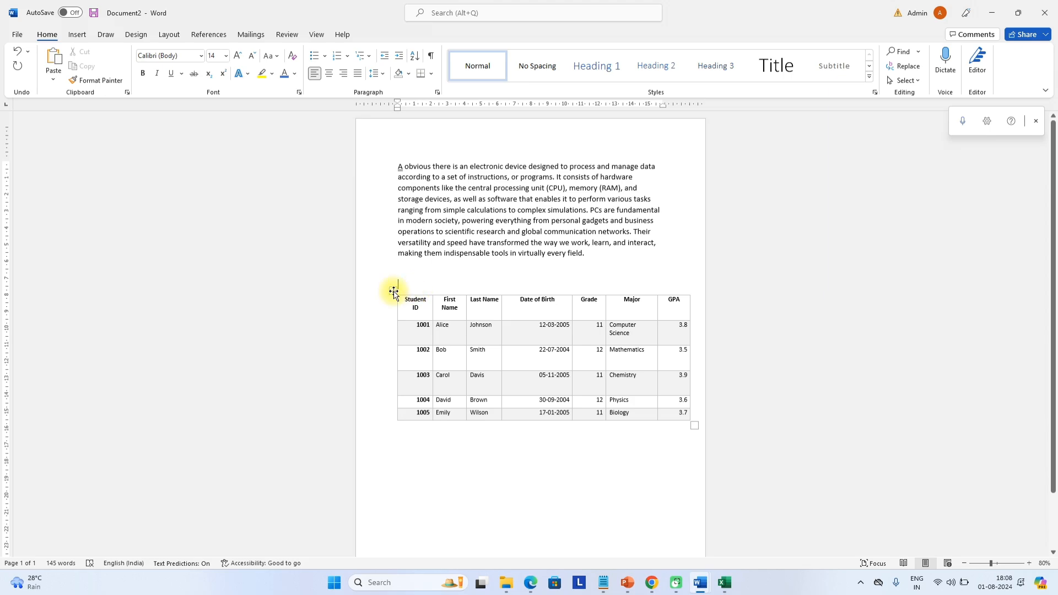
Cycle the table through the second, third, orange and yellow styles, ending on green
{"action": "scroll", "coordinate": [472, 269], "scroll_direction": "up", "scroll_amount": 3, "text": "ctrl"}
{"action": "scroll", "coordinate": [473, 269], "scroll_direction": "up", "scroll_amount": 6, "text": "ctrl"}
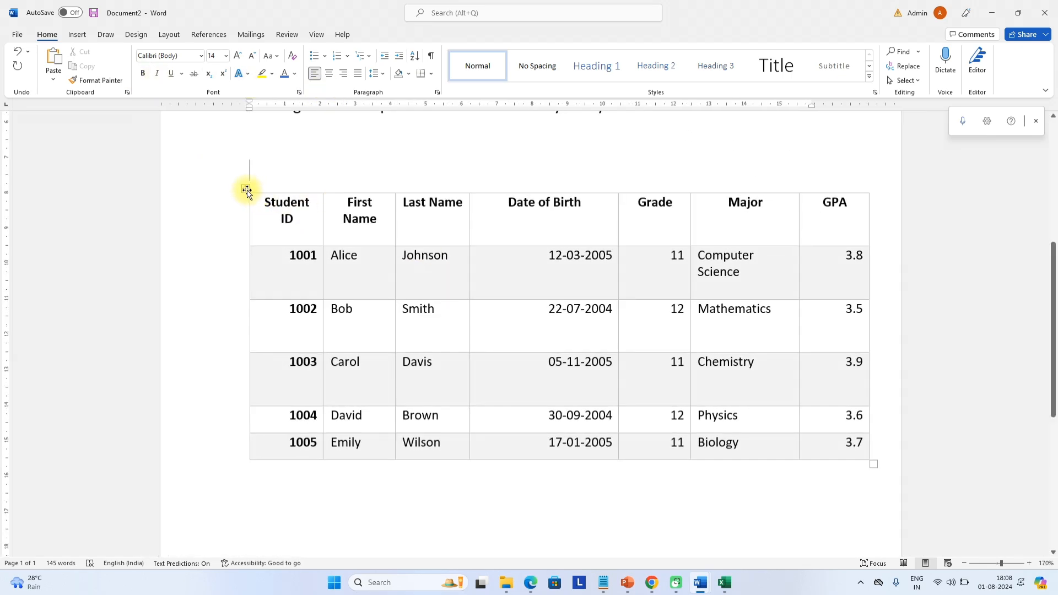
{"action": "left_click", "coordinate": [246, 190]}
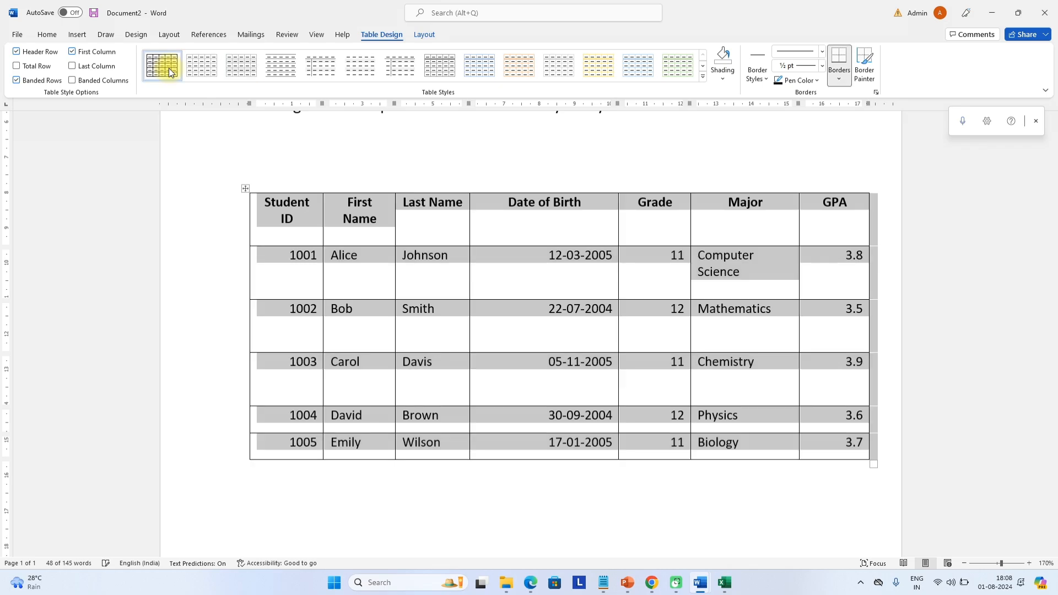
{"action": "left_click", "coordinate": [200, 67]}
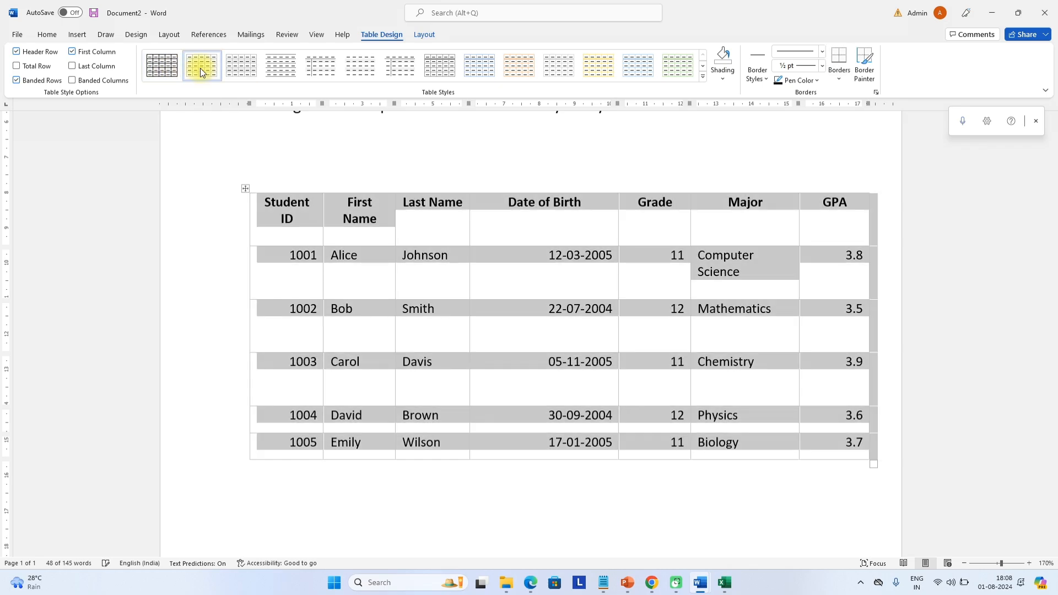
{"action": "left_click", "coordinate": [244, 72]}
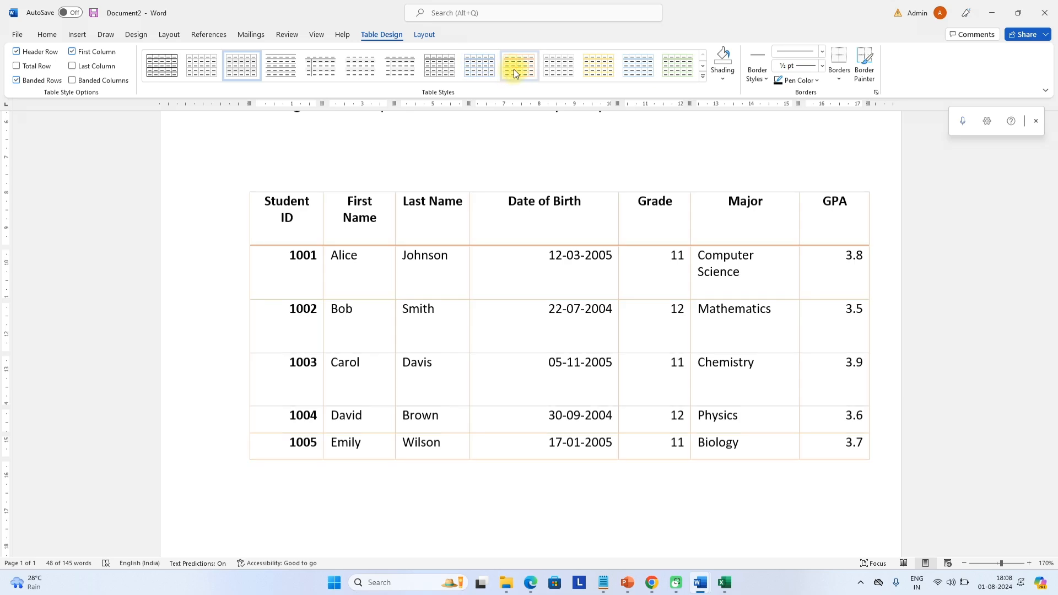
{"action": "left_click", "coordinate": [513, 68]}
{"action": "left_click", "coordinate": [594, 75]}
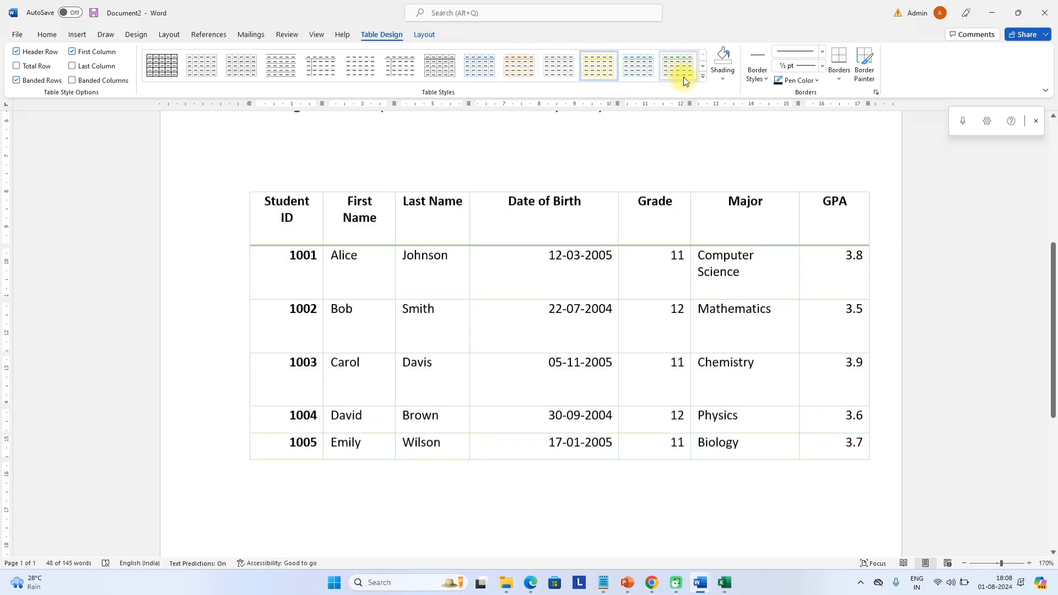
{"action": "left_click", "coordinate": [684, 70]}
{"action": "left_click", "coordinate": [724, 78]}
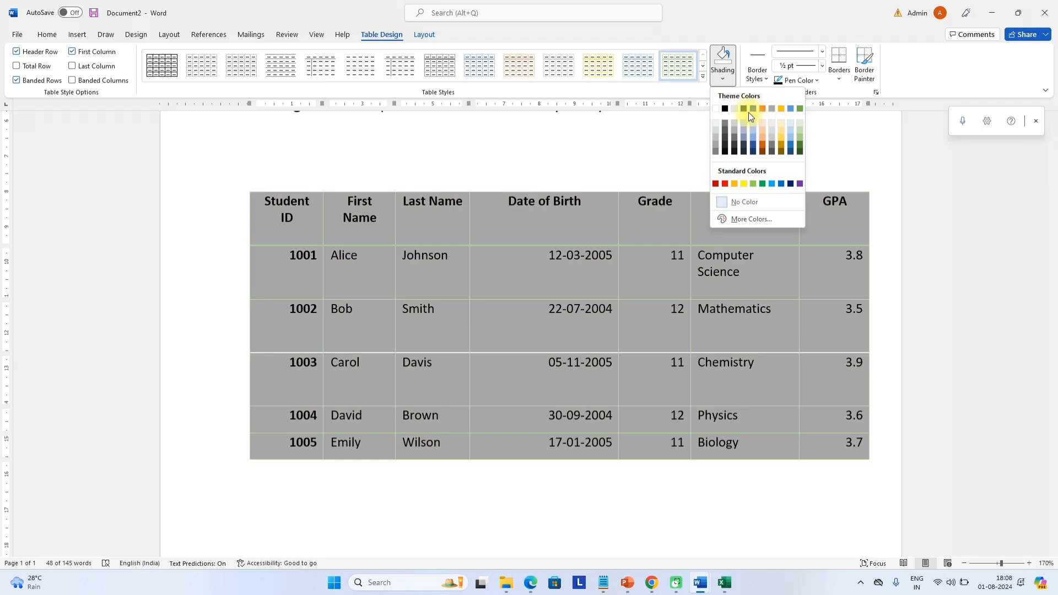
Shade the table grey and paint a chosen border style across its cells
{"action": "left_click", "coordinate": [736, 111]}
{"action": "left_click", "coordinate": [757, 72]}
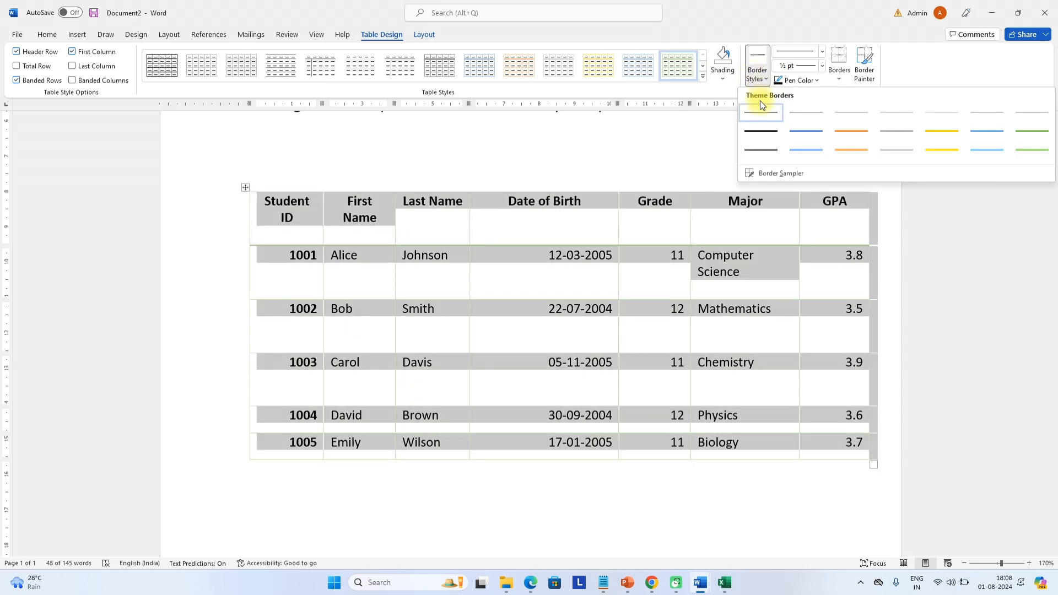
{"action": "left_click", "coordinate": [776, 147]}
{"action": "left_click", "coordinate": [738, 216]}
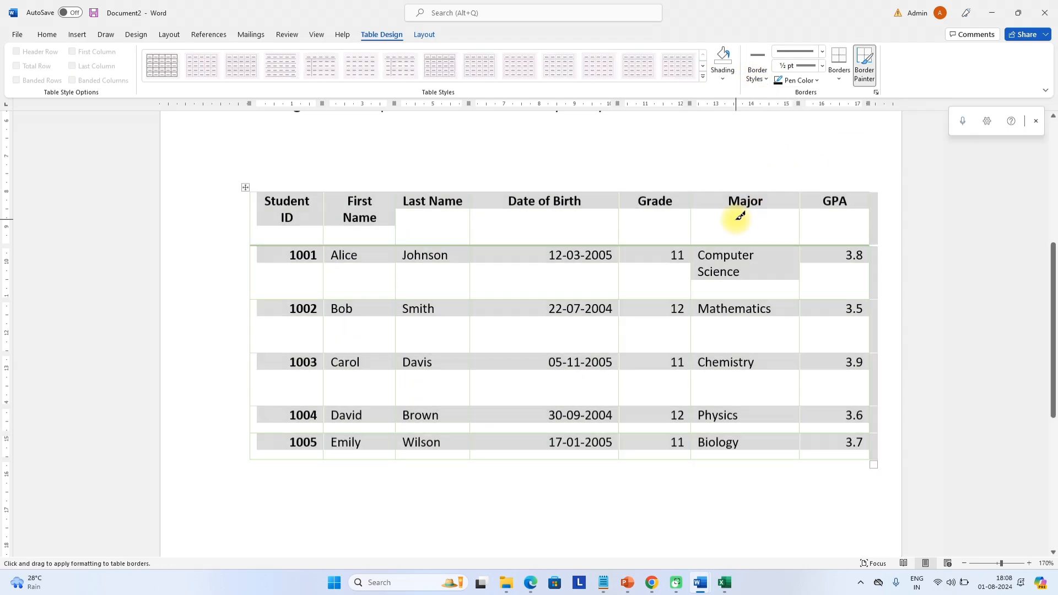
{"action": "left_click_drag", "start_coordinate": [281, 217], "coordinate": [852, 423]}
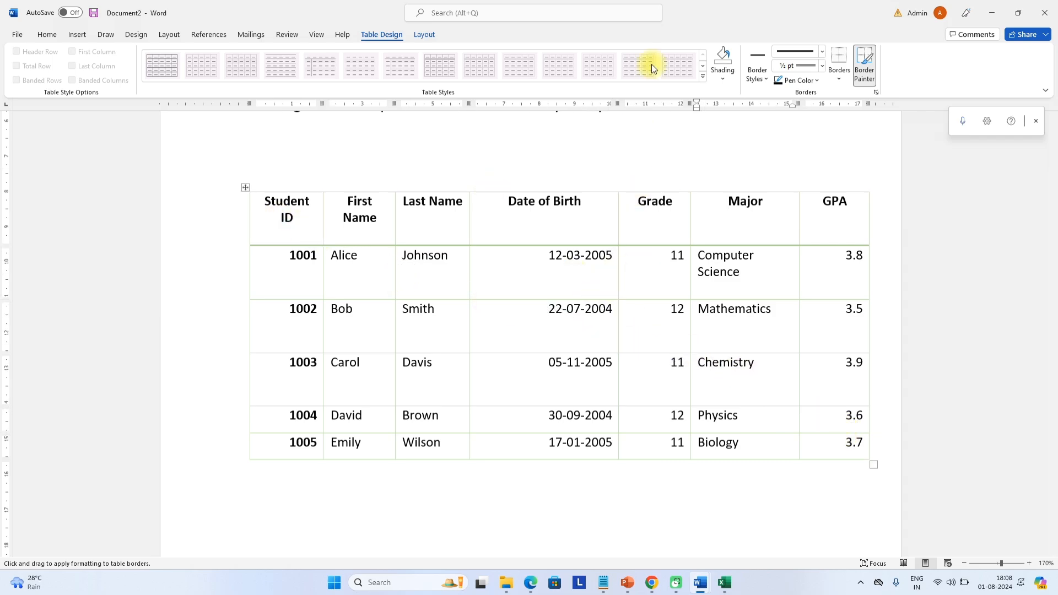
Apply the plain black Table Grid style and select the 1001 and 1002 rows
{"action": "left_click", "coordinate": [802, 80]}
{"action": "left_click", "coordinate": [837, 79]}
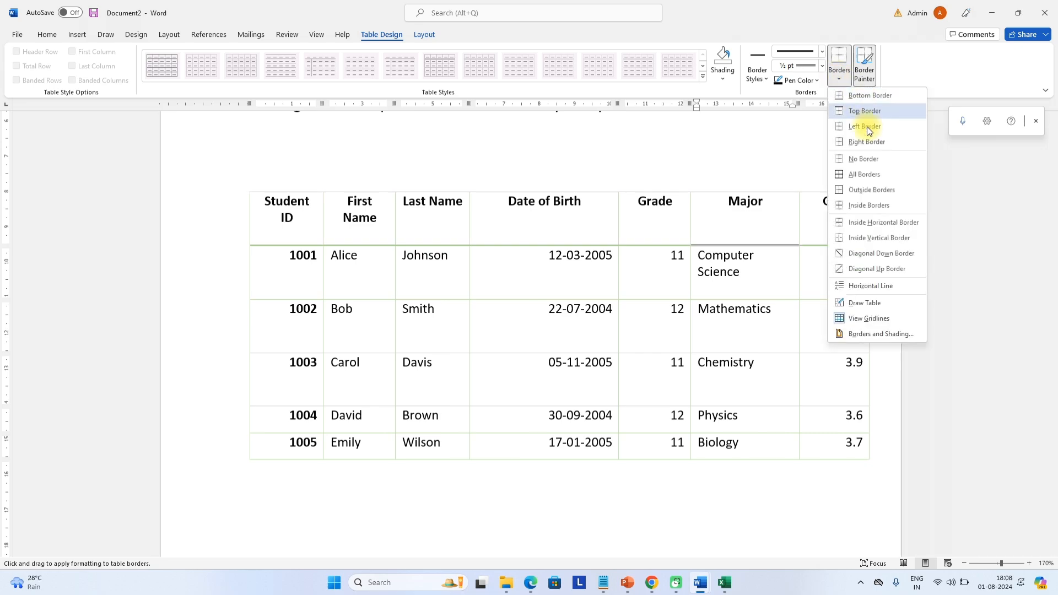
{"action": "left_click", "coordinate": [271, 226]}
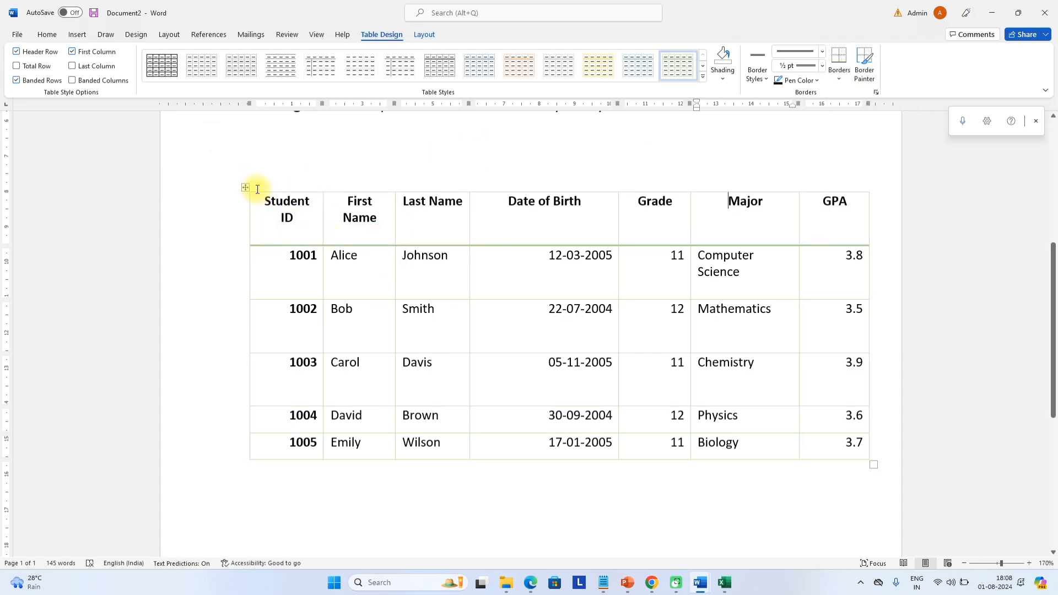
{"action": "left_click", "coordinate": [159, 56]}
{"action": "left_click", "coordinate": [390, 307]}
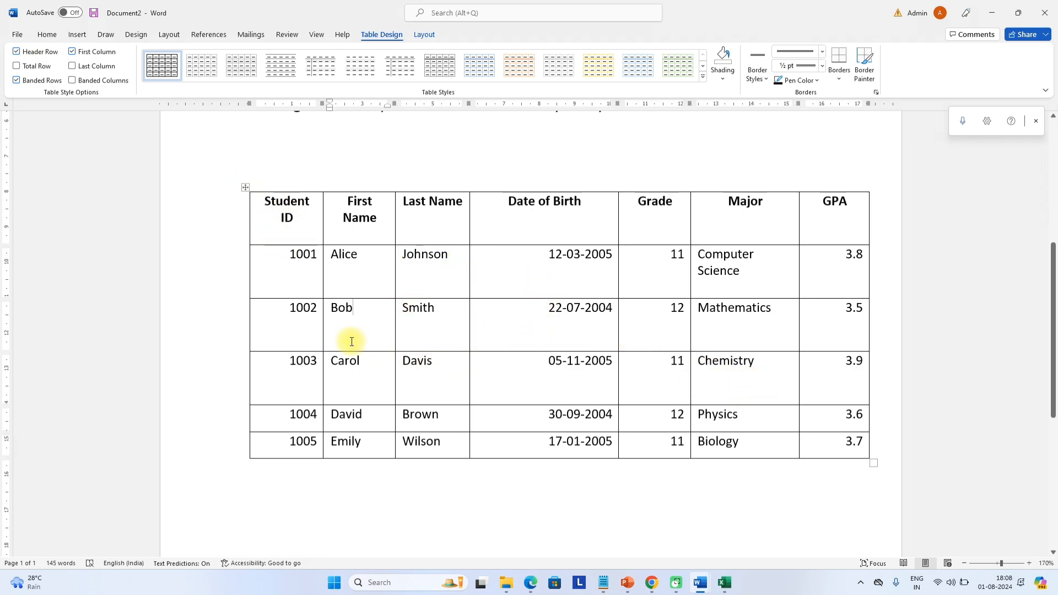
{"action": "left_click_drag", "start_coordinate": [281, 308], "coordinate": [264, 207]}
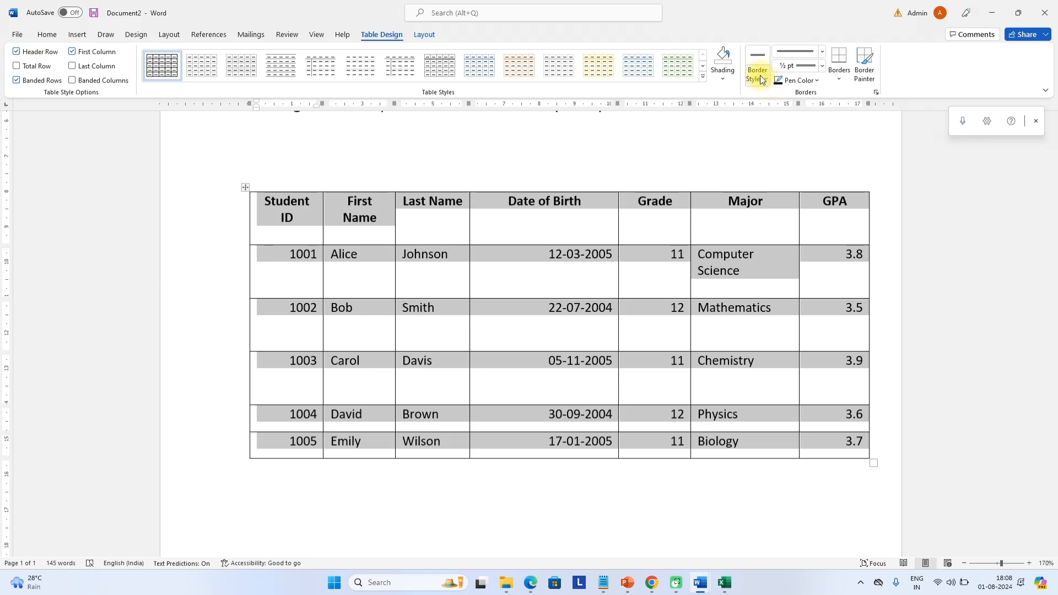
Remove all borders from the student table
{"action": "left_click", "coordinate": [841, 84]}
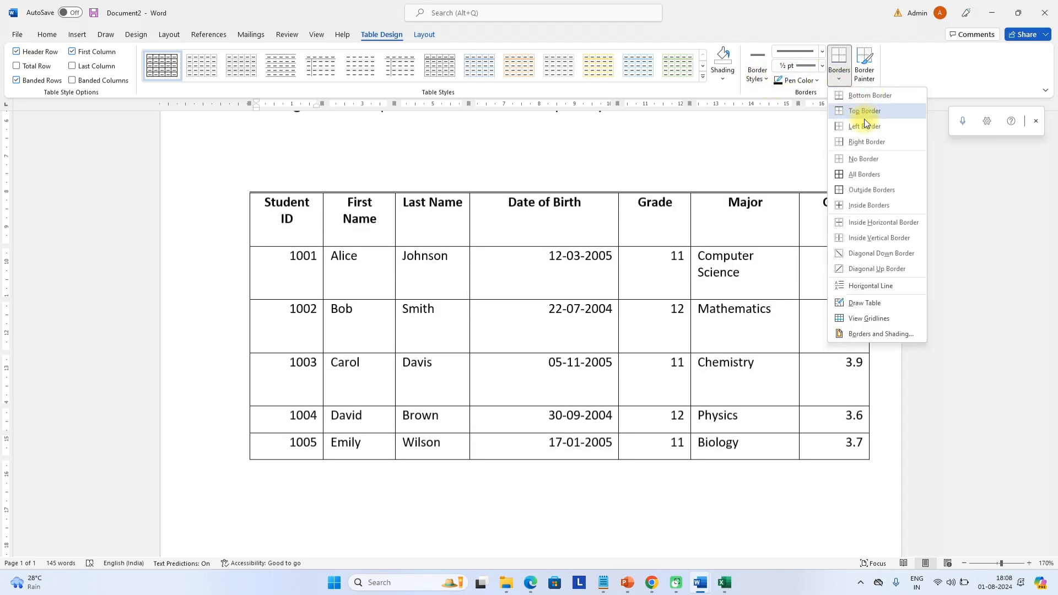
{"action": "left_click", "coordinate": [876, 156]}
{"action": "left_click", "coordinate": [640, 264]}
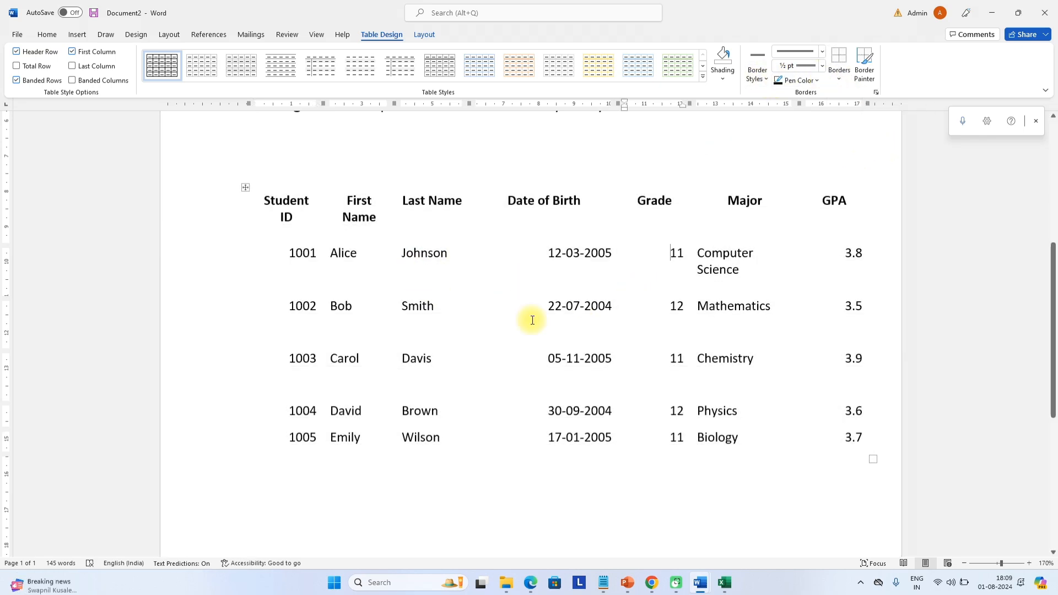
{"action": "scroll", "coordinate": [609, 298], "scroll_direction": "up", "scroll_amount": 1}
{"action": "scroll", "coordinate": [555, 324], "scroll_direction": "down", "scroll_amount": 1}
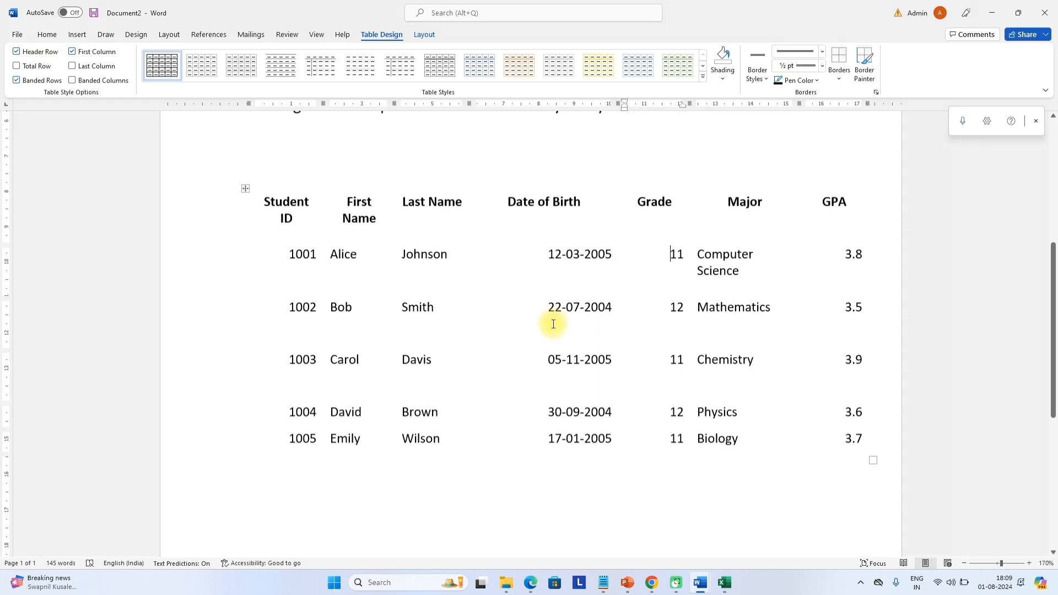
{"action": "scroll", "coordinate": [480, 317], "scroll_direction": "up", "scroll_amount": 1}
{"action": "scroll", "coordinate": [386, 292], "scroll_direction": "down", "scroll_amount": 1}
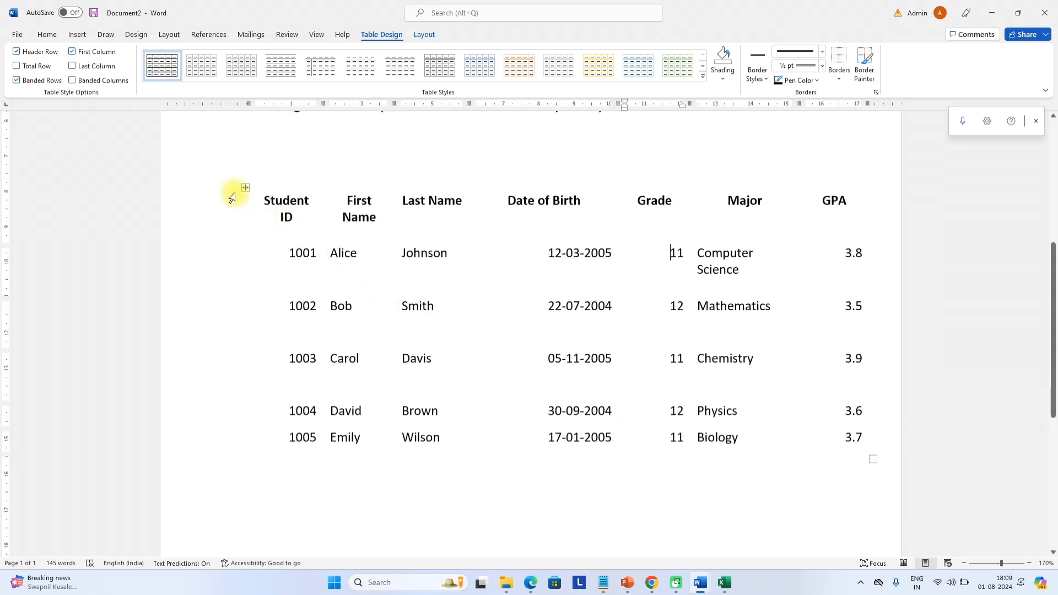
Delete the entire student table, leaving only the PC paragraph
{"action": "left_click", "coordinate": [246, 187]}
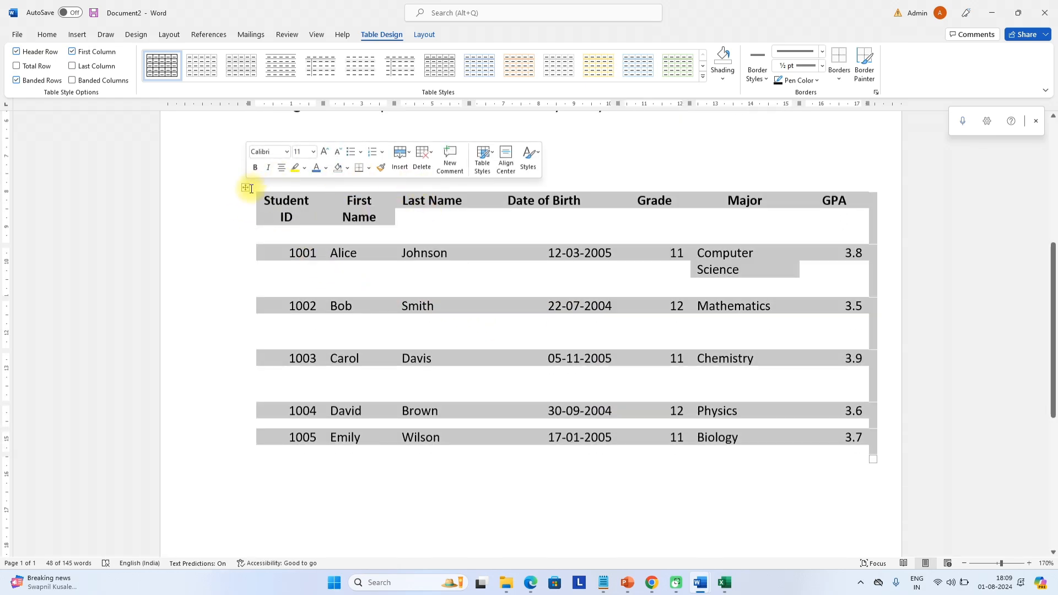
{"action": "left_click", "coordinate": [423, 158]}
{"action": "left_click", "coordinate": [452, 231]}
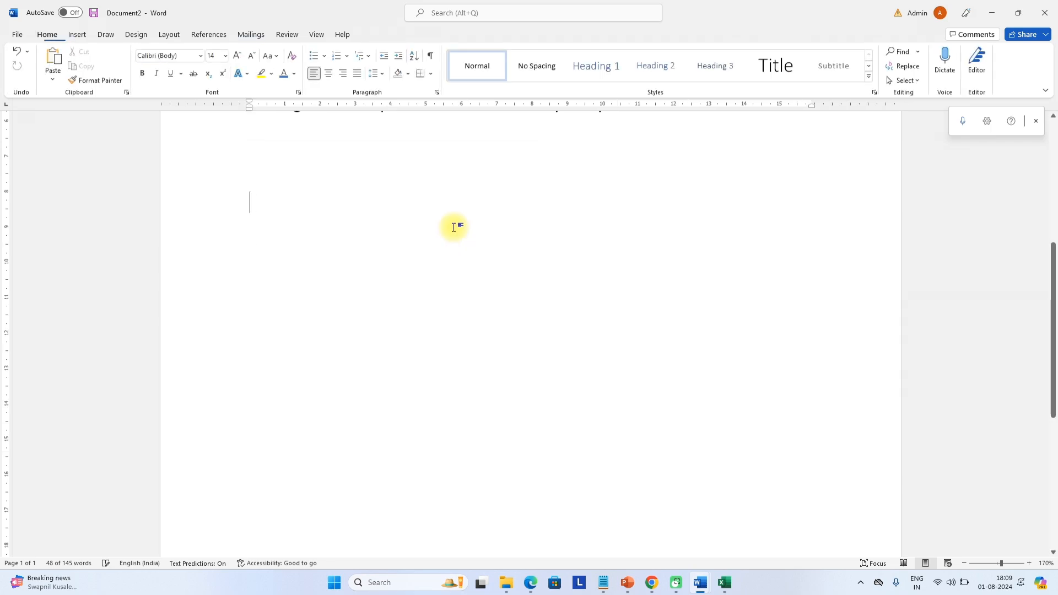
{"action": "scroll", "coordinate": [434, 283], "scroll_direction": "up", "scroll_amount": 5}
{"action": "scroll", "coordinate": [434, 283], "scroll_direction": "down", "scroll_amount": 3}
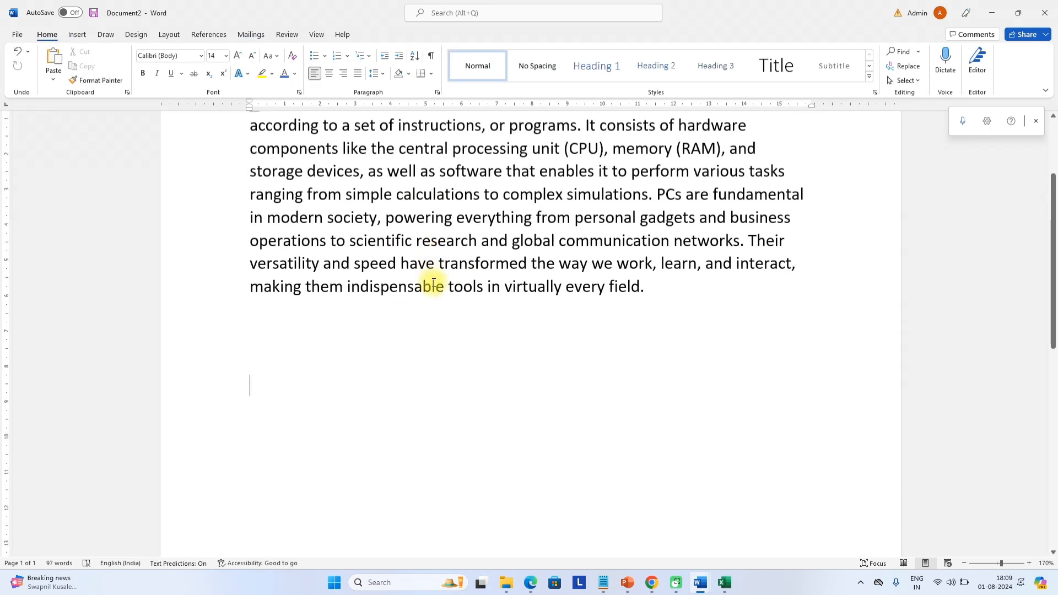
{"action": "scroll", "coordinate": [434, 283], "scroll_direction": "up", "scroll_amount": 2}
{"action": "scroll", "coordinate": [434, 283], "scroll_direction": "up", "scroll_amount": 2, "text": "ctrl"}
{"action": "scroll", "coordinate": [434, 283], "scroll_direction": "down", "scroll_amount": 2}
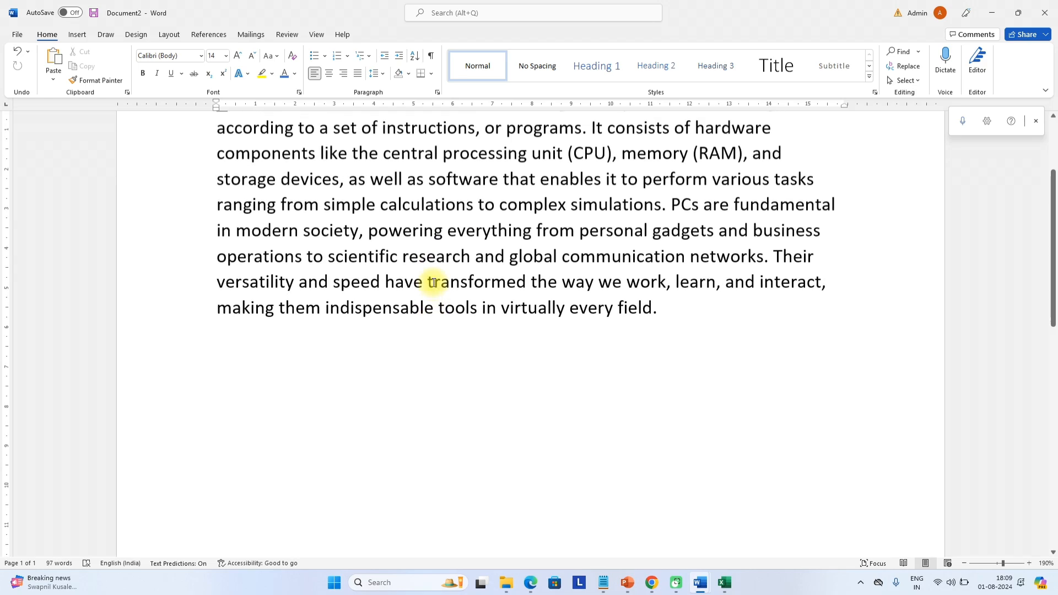
Search Online Pictures for 'robot' and insert the standing blue robot image
{"action": "left_click", "coordinate": [78, 34]}
{"action": "left_click", "coordinate": [136, 77]}
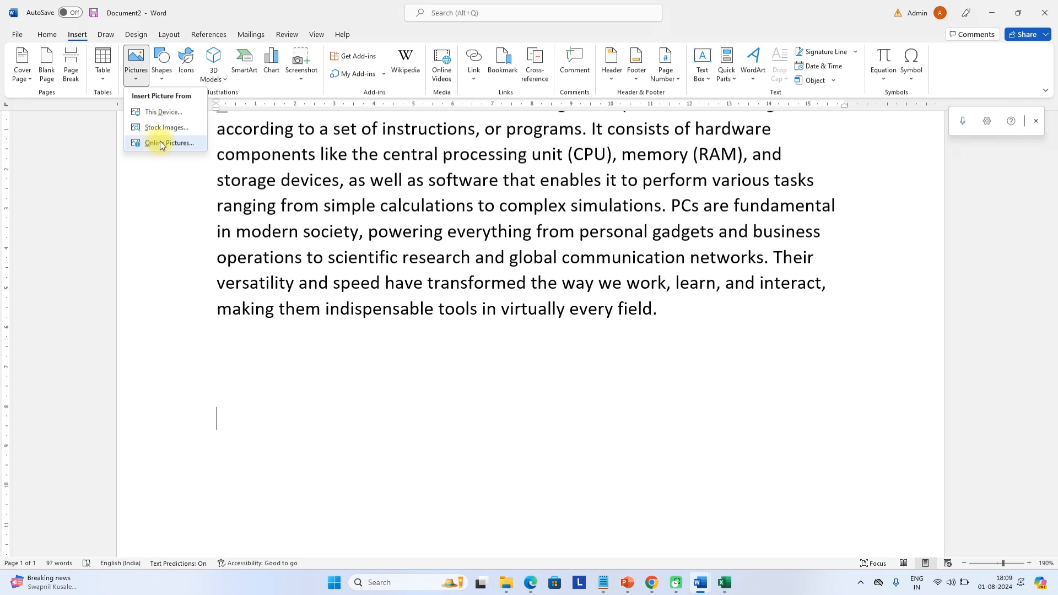
{"action": "left_click", "coordinate": [164, 144]}
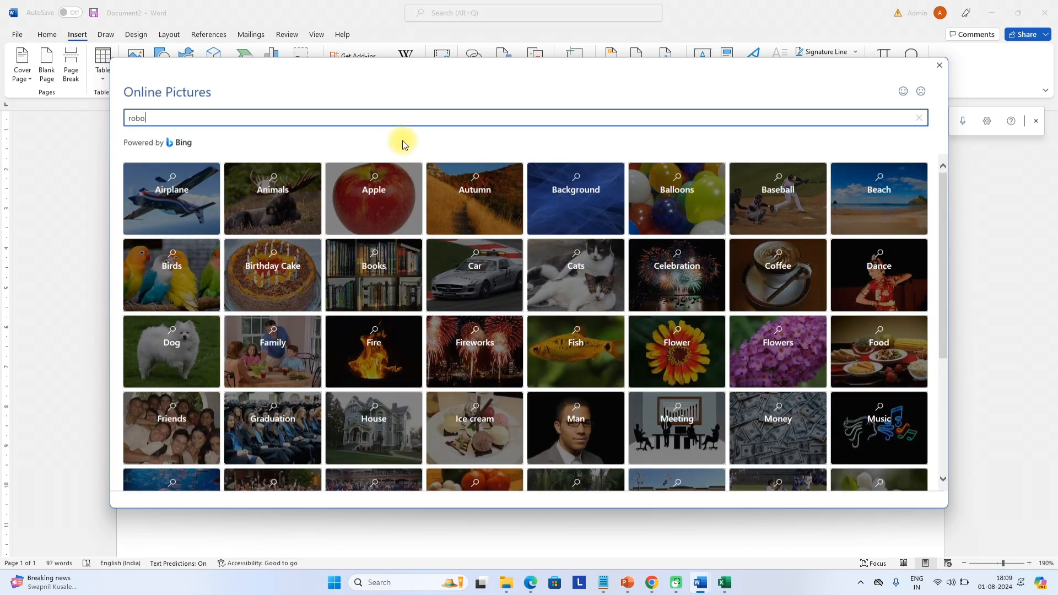
{"action": "type", "text": "t"}
{"action": "key", "text": "Return"}
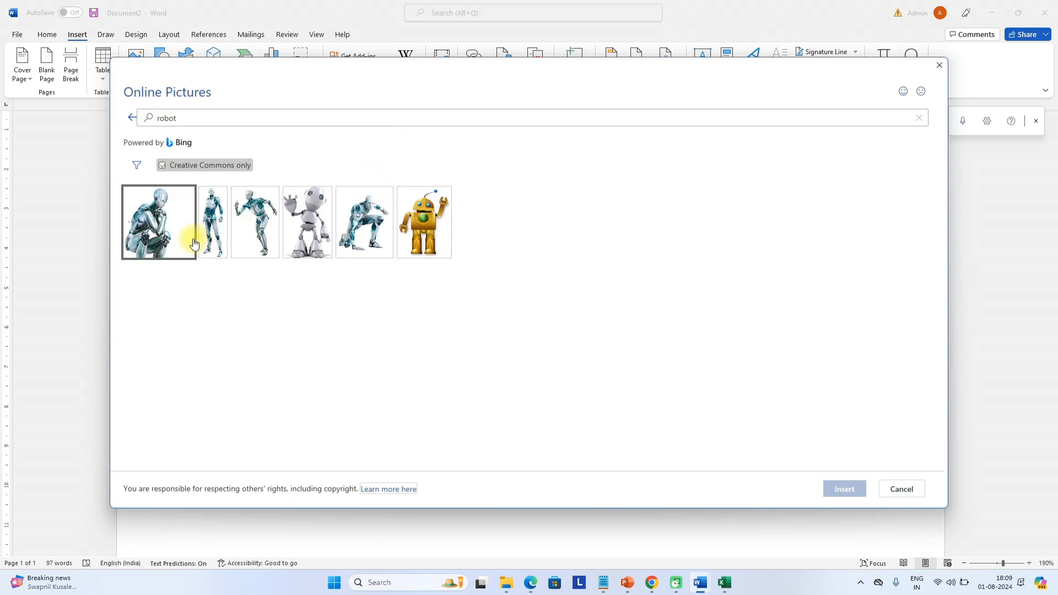
{"action": "left_click", "coordinate": [213, 229]}
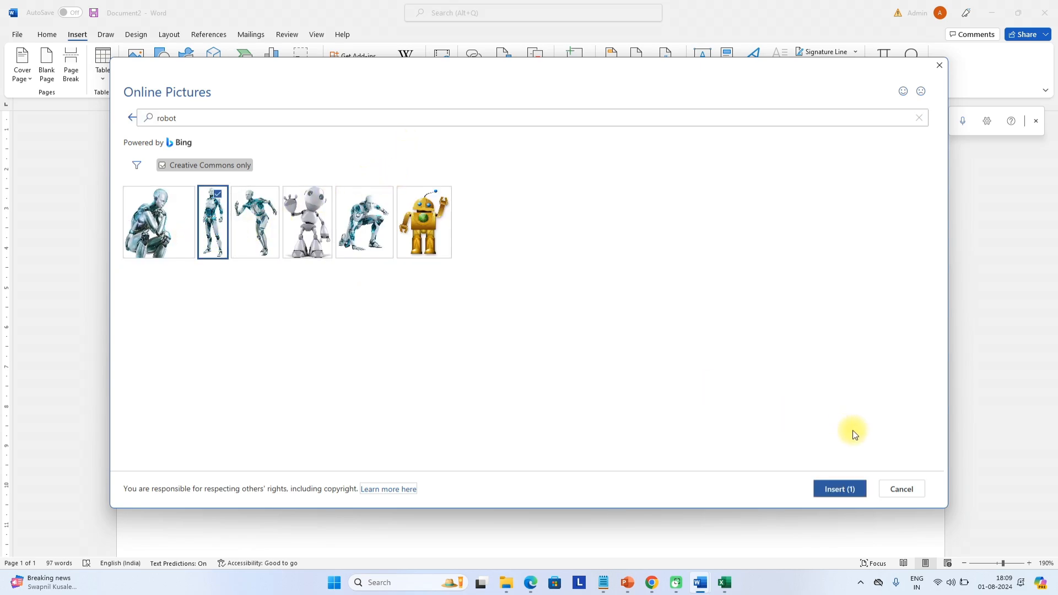
{"action": "left_click", "coordinate": [849, 490]}
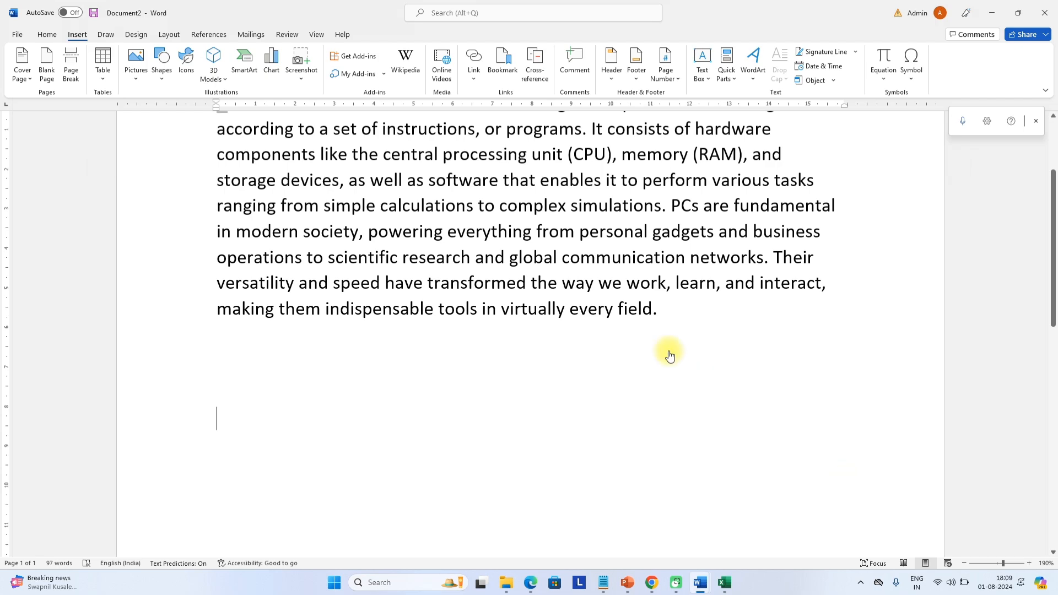
Try shrinking the robot picture from its corner, then undo the resize
{"action": "scroll", "coordinate": [496, 319], "scroll_direction": "down", "scroll_amount": 5}
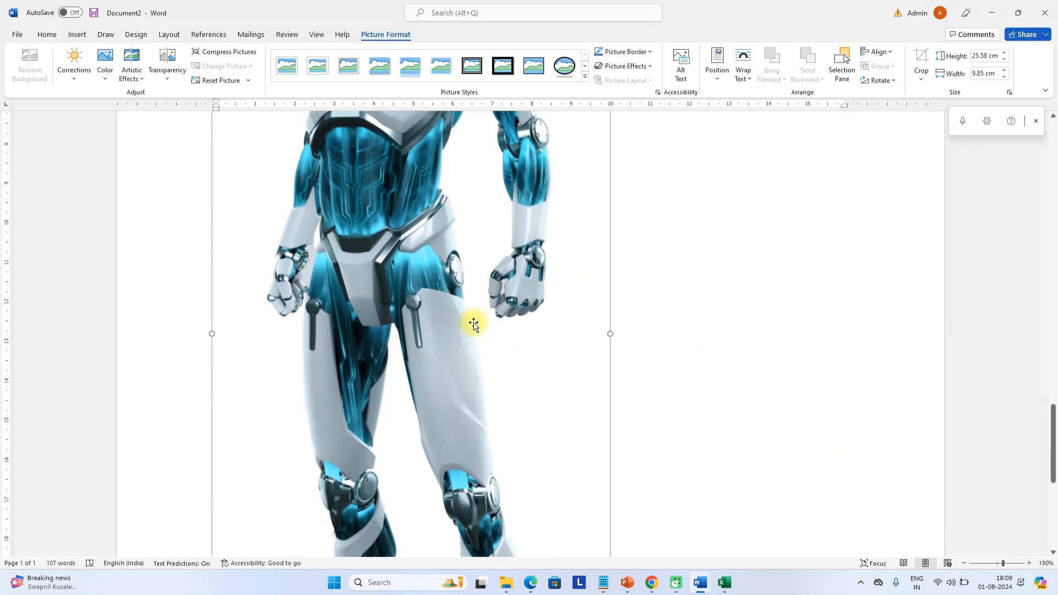
{"action": "scroll", "coordinate": [473, 324], "scroll_direction": "up", "scroll_amount": 6}
{"action": "scroll", "coordinate": [462, 311], "scroll_direction": "down", "scroll_amount": 2, "text": "ctrl"}
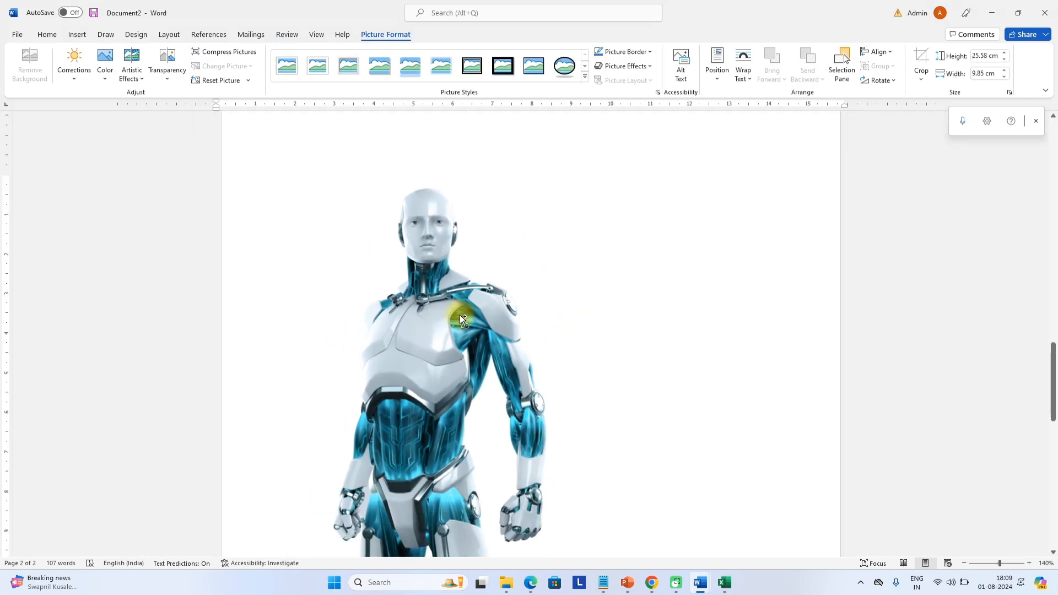
{"action": "scroll", "coordinate": [461, 318], "scroll_direction": "down", "scroll_amount": 1, "text": "ctrl"}
{"action": "scroll", "coordinate": [460, 317], "scroll_direction": "up", "scroll_amount": 10}
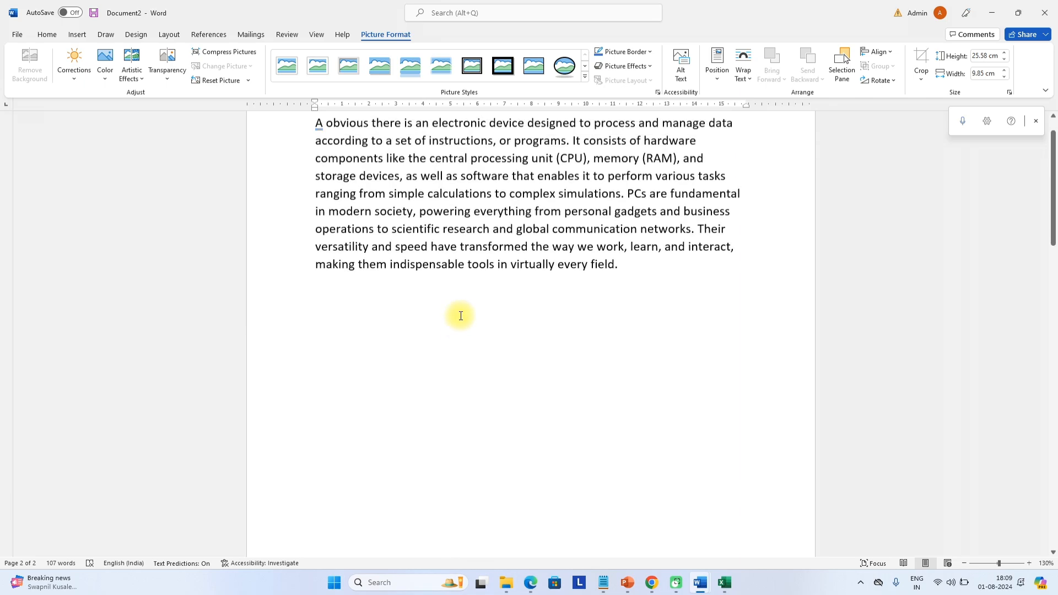
{"action": "scroll", "coordinate": [469, 298], "scroll_direction": "up", "scroll_amount": 2}
{"action": "scroll", "coordinate": [477, 346], "scroll_direction": "down", "scroll_amount": 10}
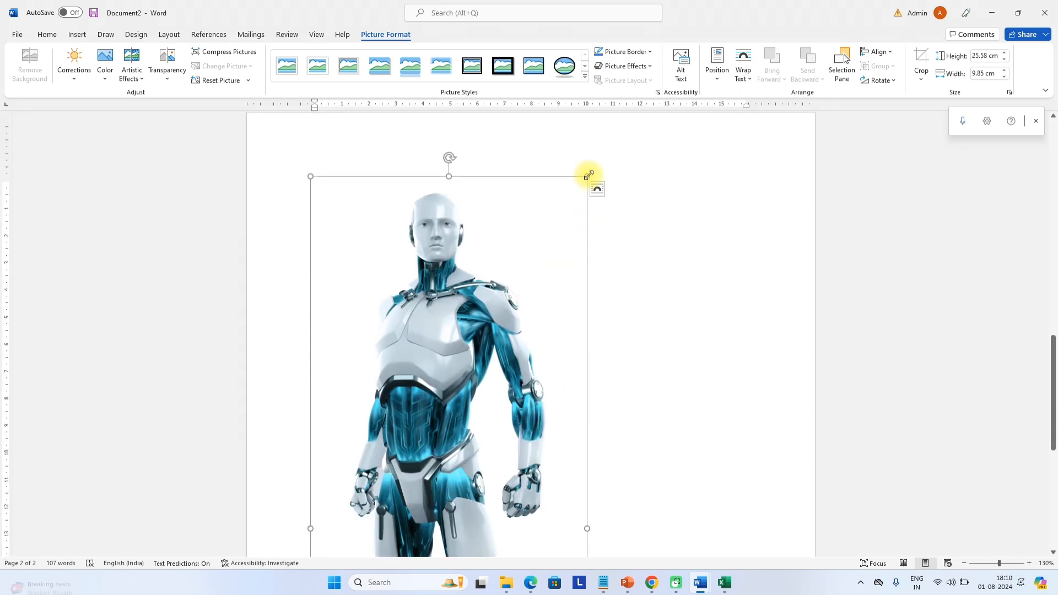
{"action": "left_click_drag", "start_coordinate": [589, 175], "coordinate": [449, 272]}
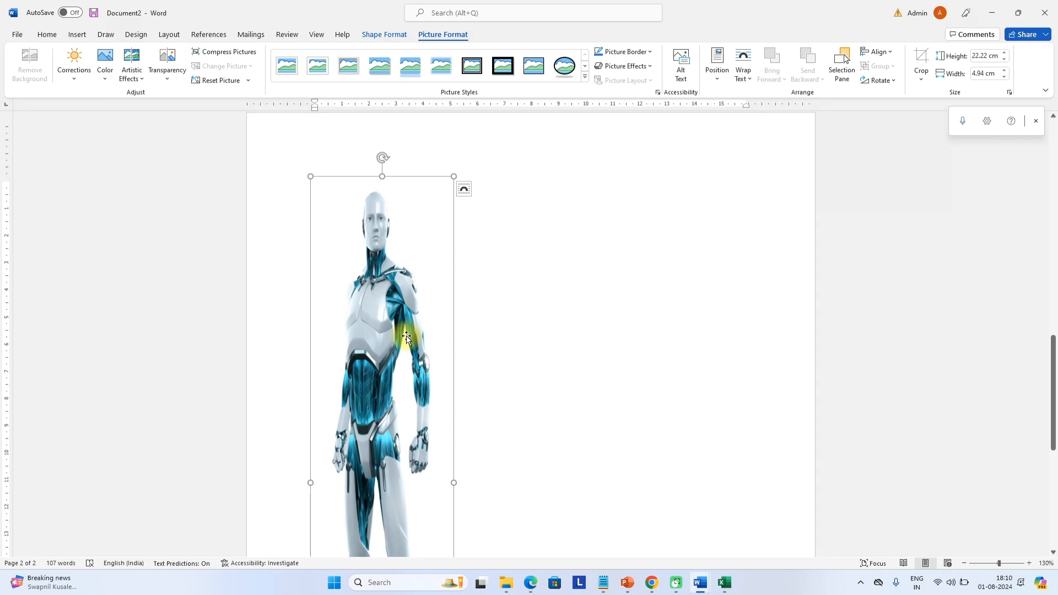
{"action": "key", "text": "ctrl+z"}
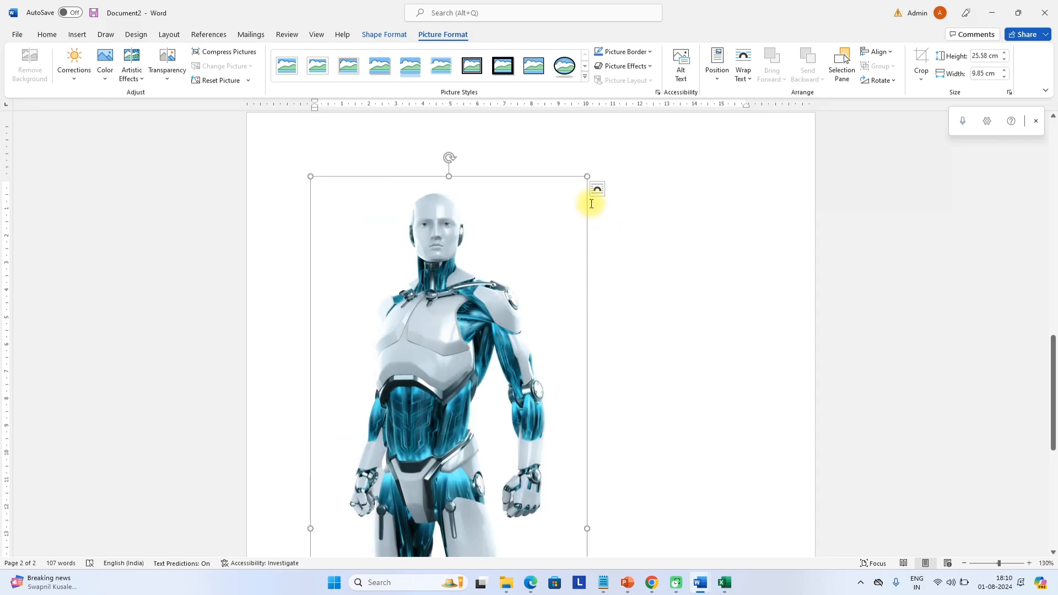
Resize the robot picture proportionally to about 12.97 by 5 cm
{"action": "left_click_drag", "start_coordinate": [585, 177], "coordinate": [327, 434]}
{"action": "scroll", "coordinate": [485, 240], "scroll_direction": "down", "scroll_amount": 4}
{"action": "scroll", "coordinate": [489, 232], "scroll_direction": "up", "scroll_amount": 3}
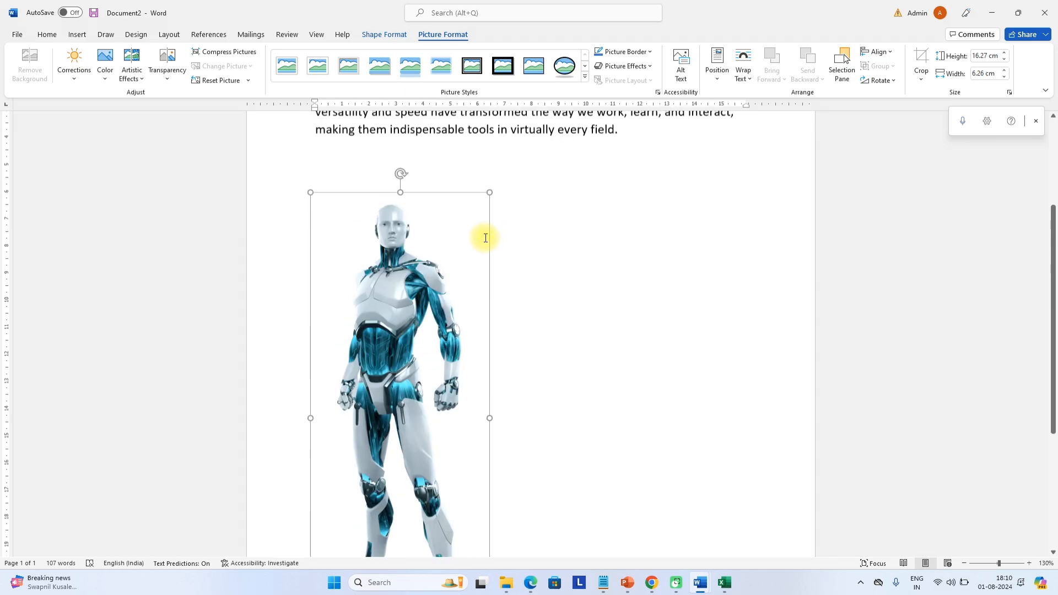
{"action": "left_click_drag", "start_coordinate": [491, 274], "coordinate": [341, 369]}
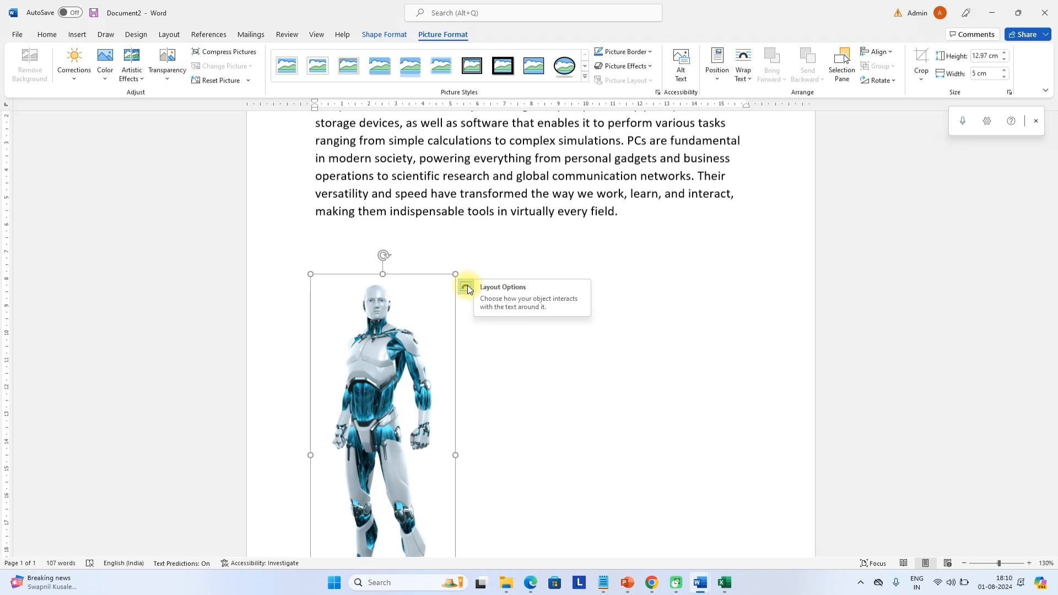
Keep the robot picture in line with text and move it into the paragraph
{"action": "left_click", "coordinate": [467, 288]}
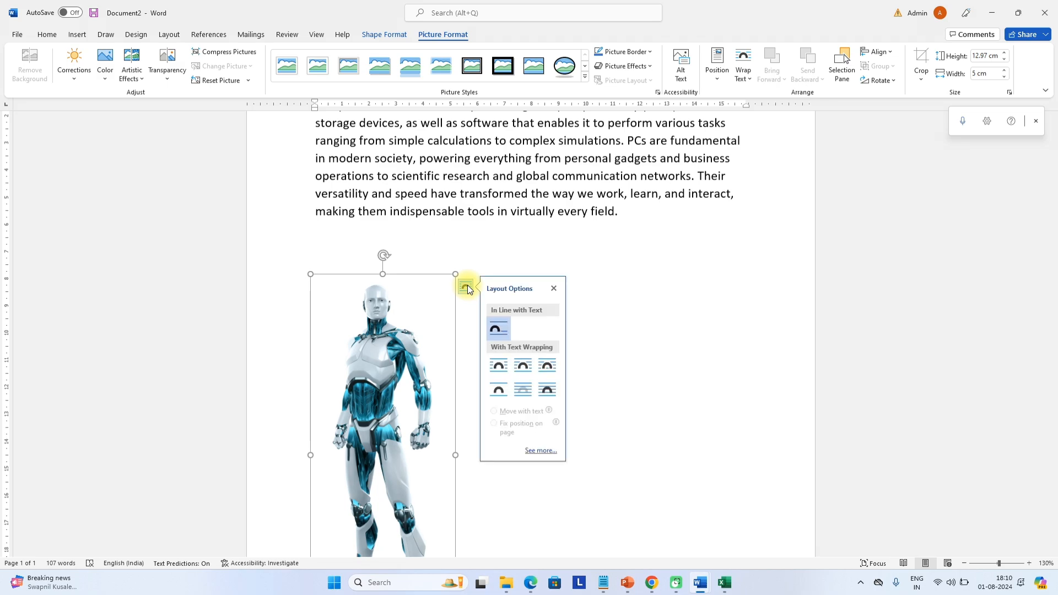
{"action": "left_click", "coordinate": [743, 78]}
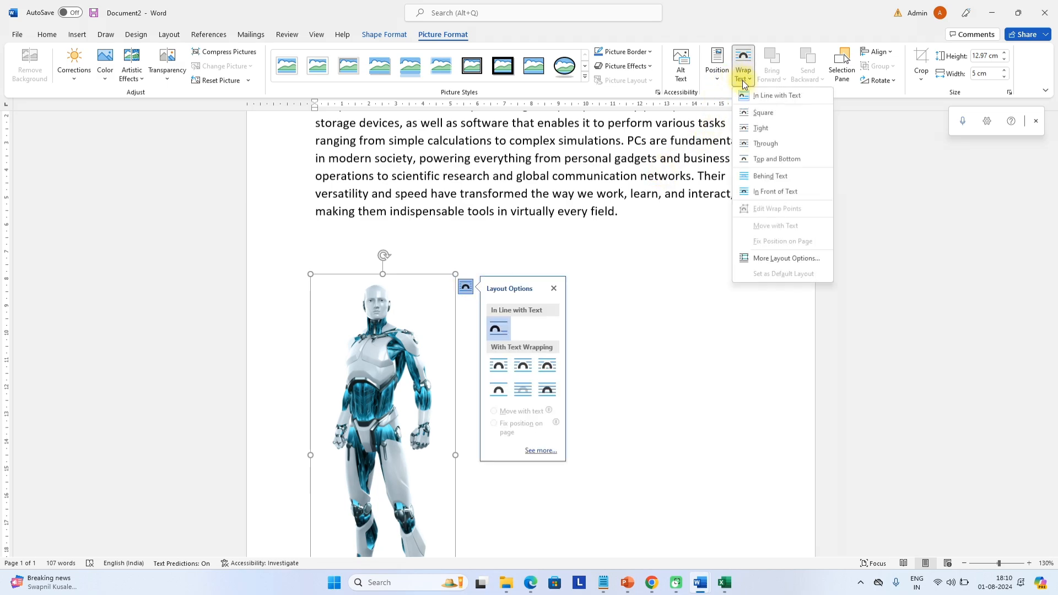
{"action": "left_click", "coordinate": [779, 98]}
{"action": "left_click_drag", "start_coordinate": [409, 315], "coordinate": [396, 159]}
{"action": "scroll", "coordinate": [478, 353], "scroll_direction": "up", "scroll_amount": 3}
{"action": "left_click_drag", "start_coordinate": [466, 379], "coordinate": [318, 174]}
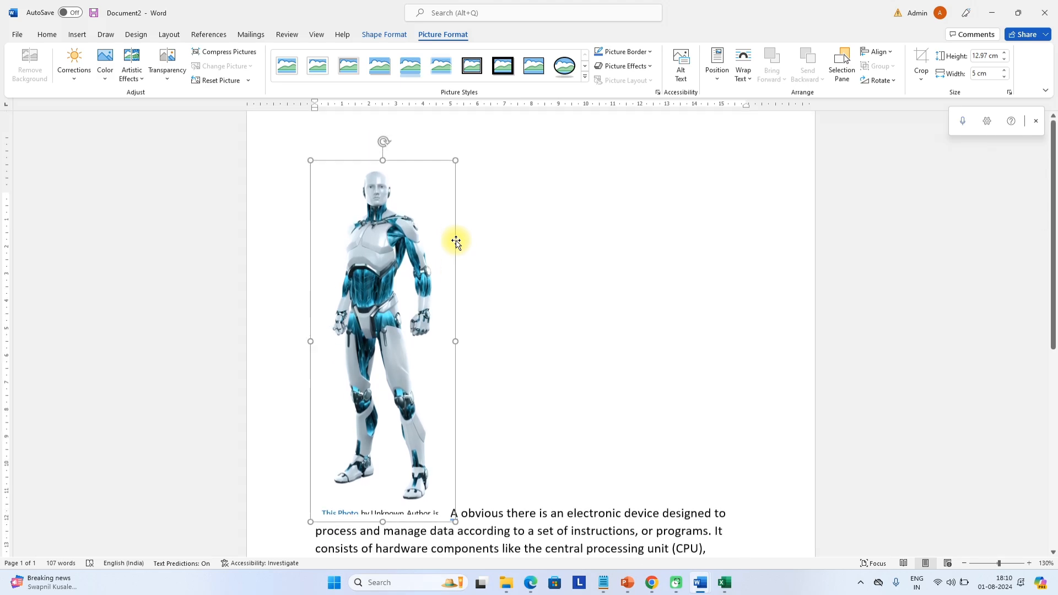
{"action": "scroll", "coordinate": [456, 241], "scroll_direction": "up", "scroll_amount": 1}
Wrap text Square, shrink the picture to about 6.28 by 2.24 cm, then switch to Tight
{"action": "left_click", "coordinate": [465, 201]}
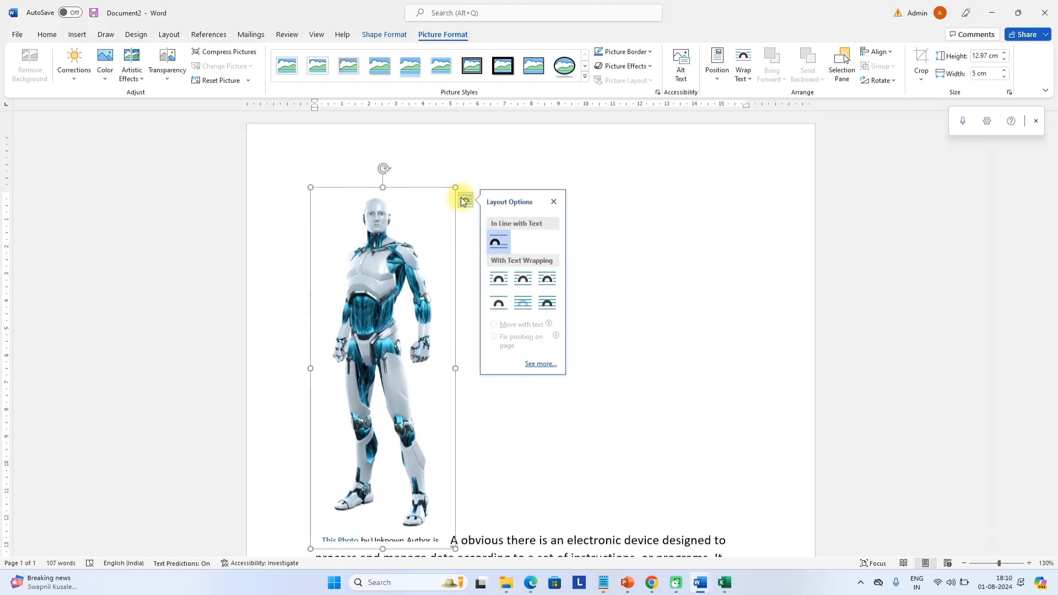
{"action": "left_click", "coordinate": [499, 280]}
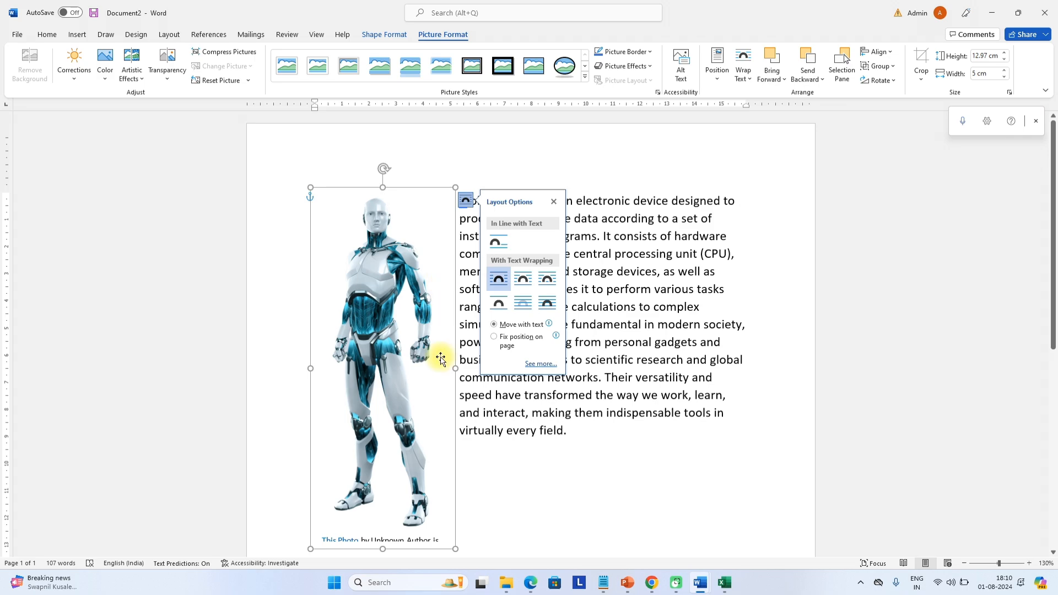
{"action": "left_click_drag", "start_coordinate": [454, 547], "coordinate": [375, 358]}
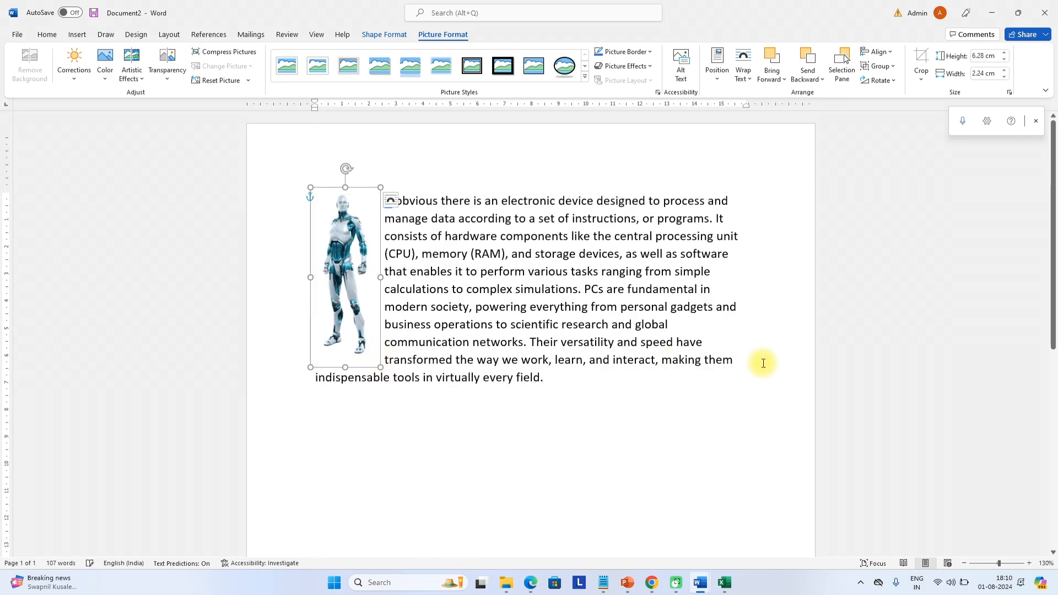
{"action": "left_click", "coordinate": [655, 403]}
{"action": "left_click", "coordinate": [358, 281]}
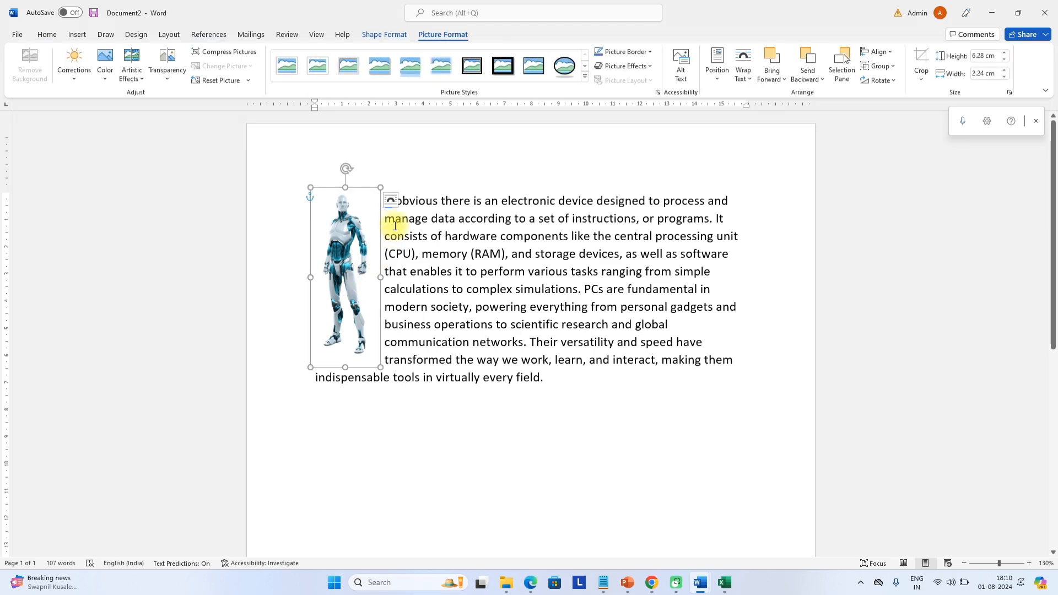
{"action": "left_click", "coordinate": [390, 200]}
{"action": "left_click", "coordinate": [448, 280]}
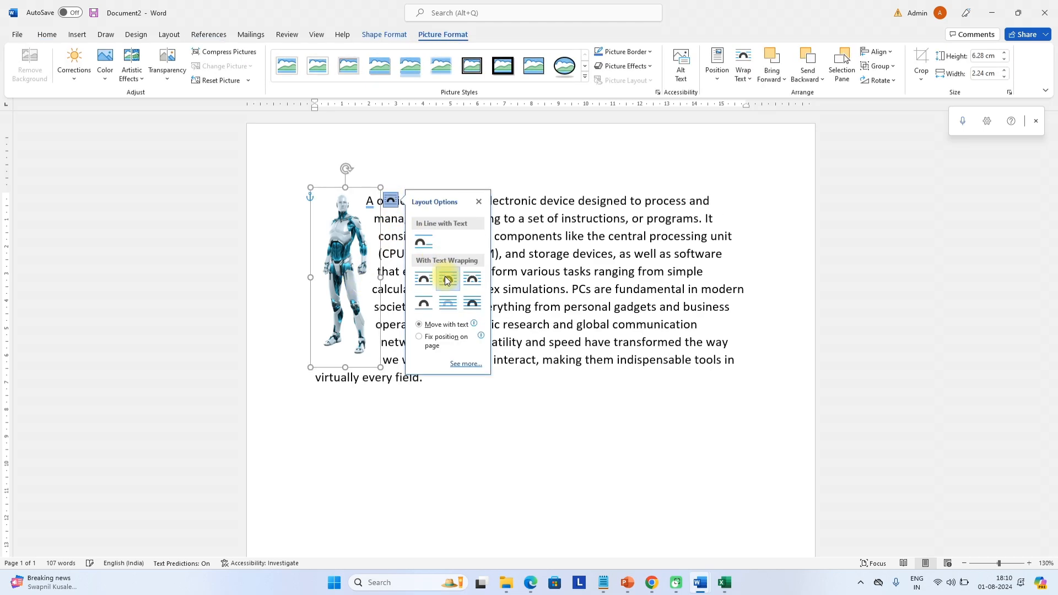
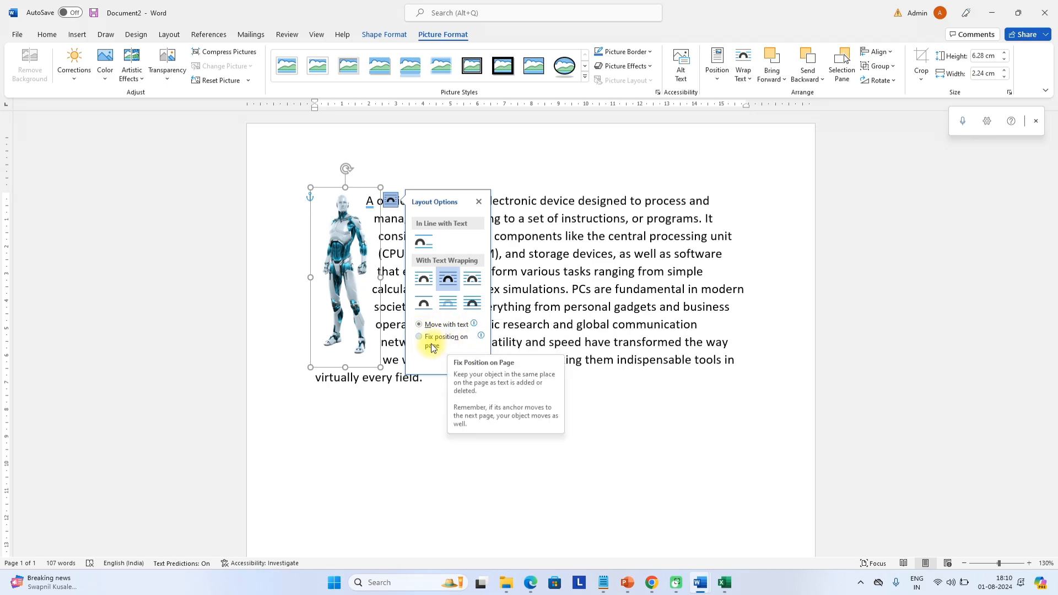
Try Top and Bottom wrapping on the robot picture, then set it In Front of Text
{"action": "left_click", "coordinate": [431, 301]}
{"action": "left_click_drag", "start_coordinate": [361, 287], "coordinate": [502, 342]}
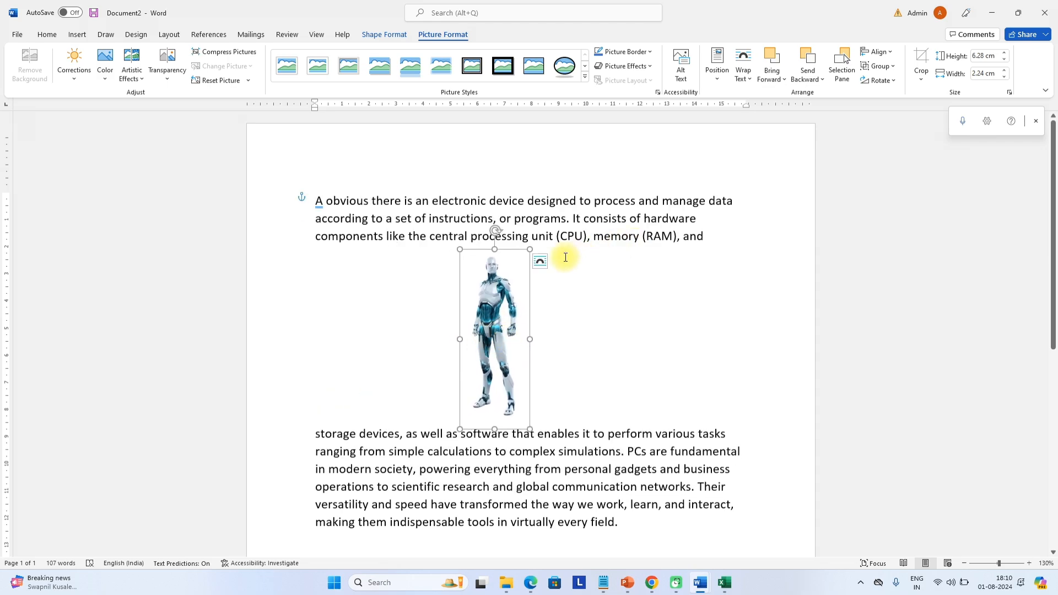
{"action": "left_click", "coordinate": [541, 262]}
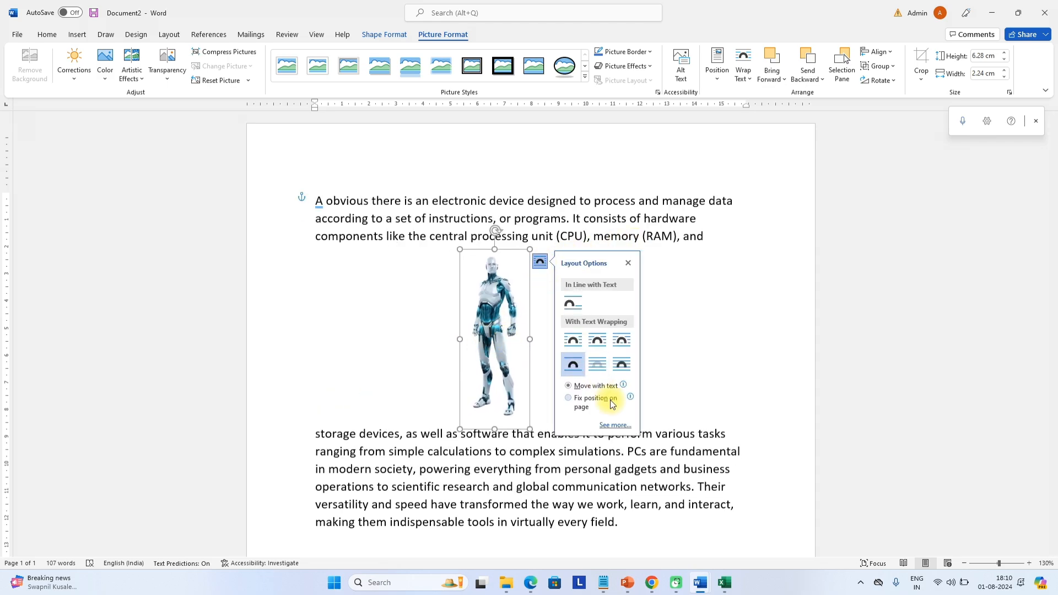
{"action": "left_click", "coordinate": [622, 365]}
{"action": "left_click_drag", "start_coordinate": [494, 328], "coordinate": [499, 268]}
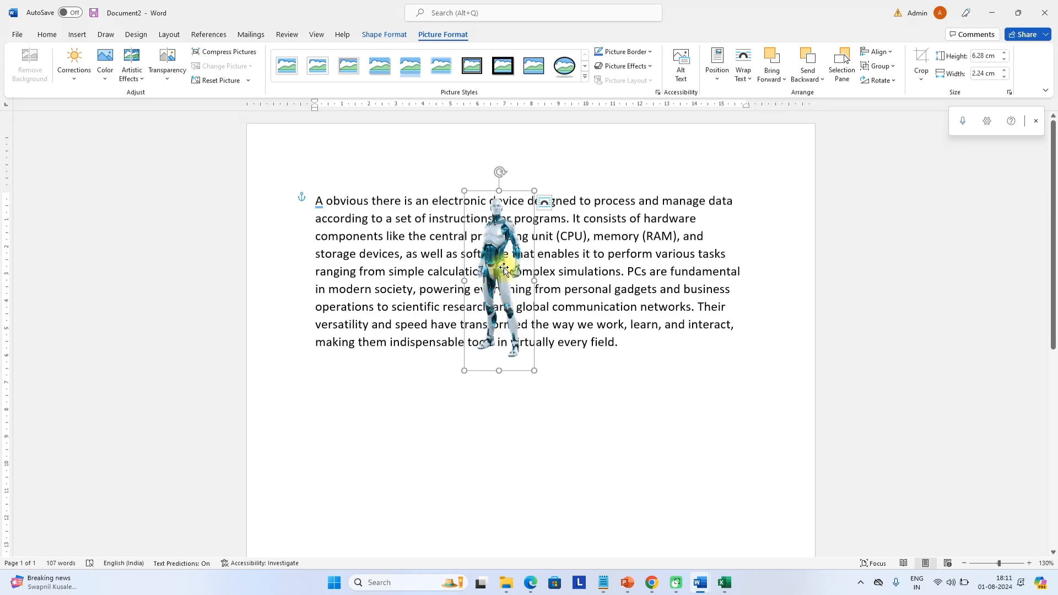
Fix the robot picture's position on the page and move it toward the left side
{"action": "left_click", "coordinate": [544, 202]}
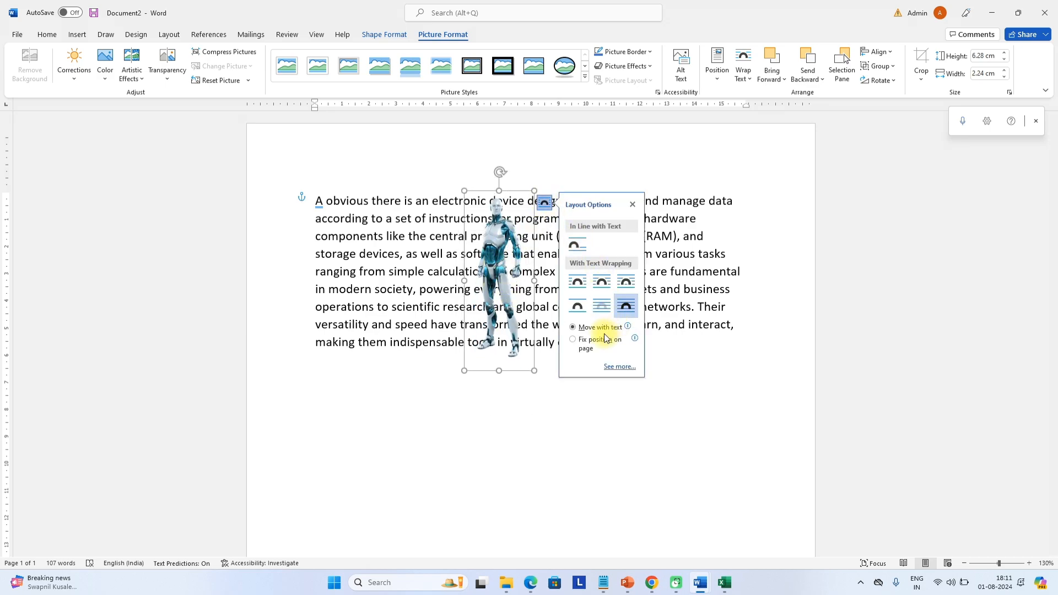
{"action": "left_click", "coordinate": [573, 340]}
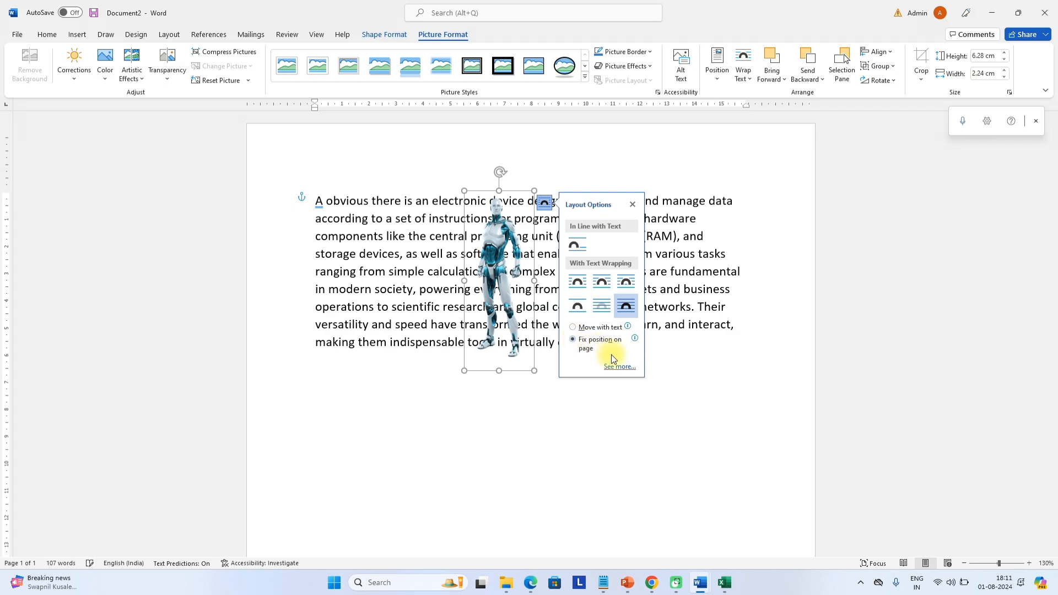
{"action": "left_click", "coordinate": [503, 271]}
{"action": "left_click_drag", "start_coordinate": [492, 265], "coordinate": [355, 380]}
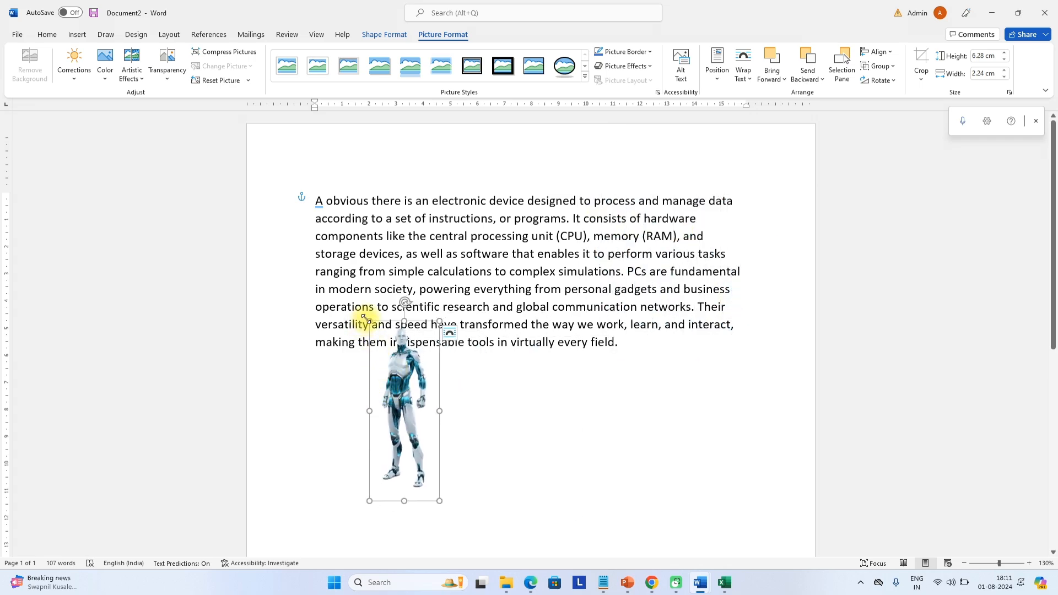
Enlarge the robot picture to 22.43 × 7.99 cm, discarding an earlier 12.56 cm attempt
{"action": "left_click_drag", "start_coordinate": [369, 322], "coordinate": [272, 150]}
{"action": "key", "text": "ctrl+z"}
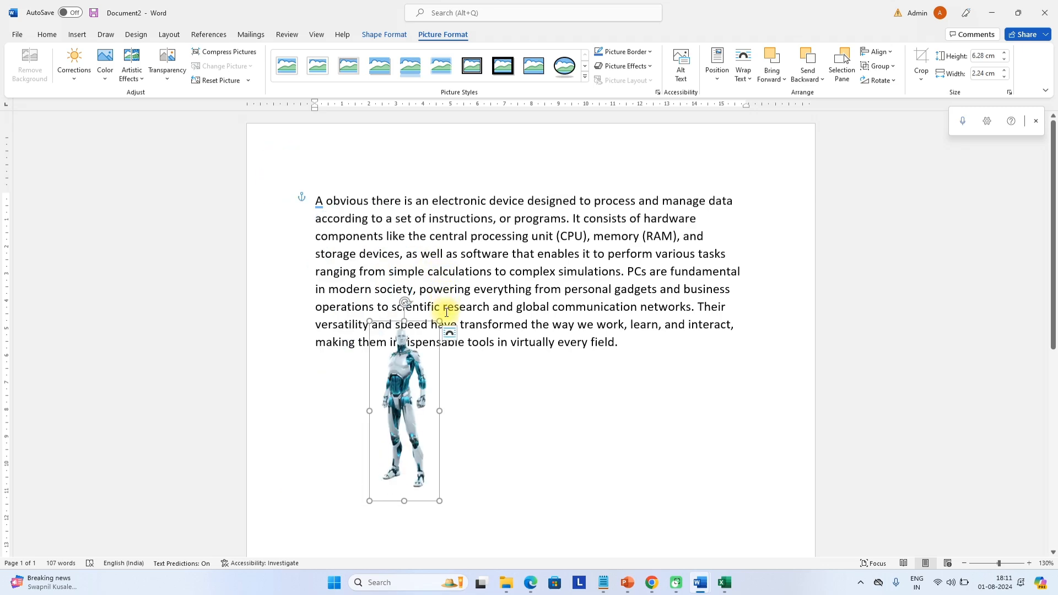
{"action": "left_click_drag", "start_coordinate": [437, 321], "coordinate": [603, 199]}
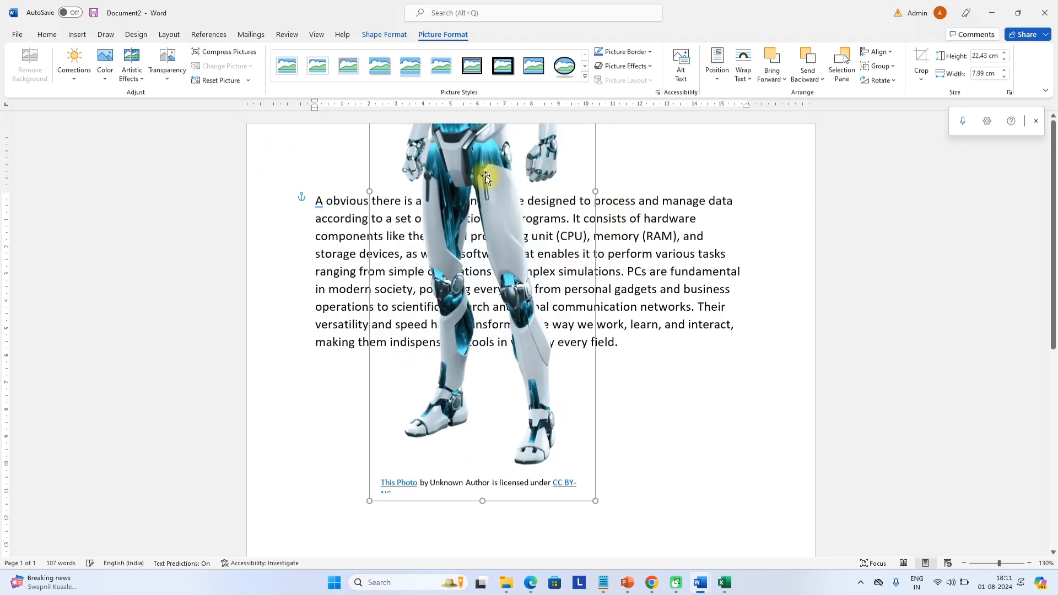
{"action": "left_click_drag", "start_coordinate": [485, 170], "coordinate": [525, 421]}
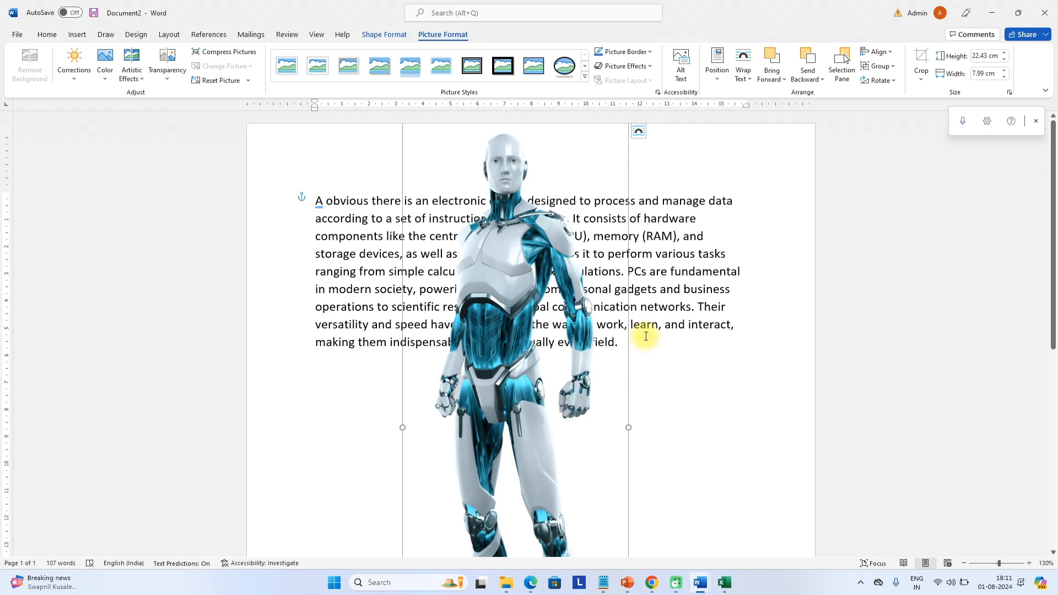
Move the enlarged robot picture below the PC paragraph
{"action": "scroll", "coordinate": [643, 331], "scroll_direction": "down", "scroll_amount": 4}
{"action": "scroll", "coordinate": [579, 324], "scroll_direction": "down", "scroll_amount": 2}
{"action": "left_click", "coordinate": [509, 262]}
{"action": "left_click_drag", "start_coordinate": [509, 261], "coordinate": [516, 381]}
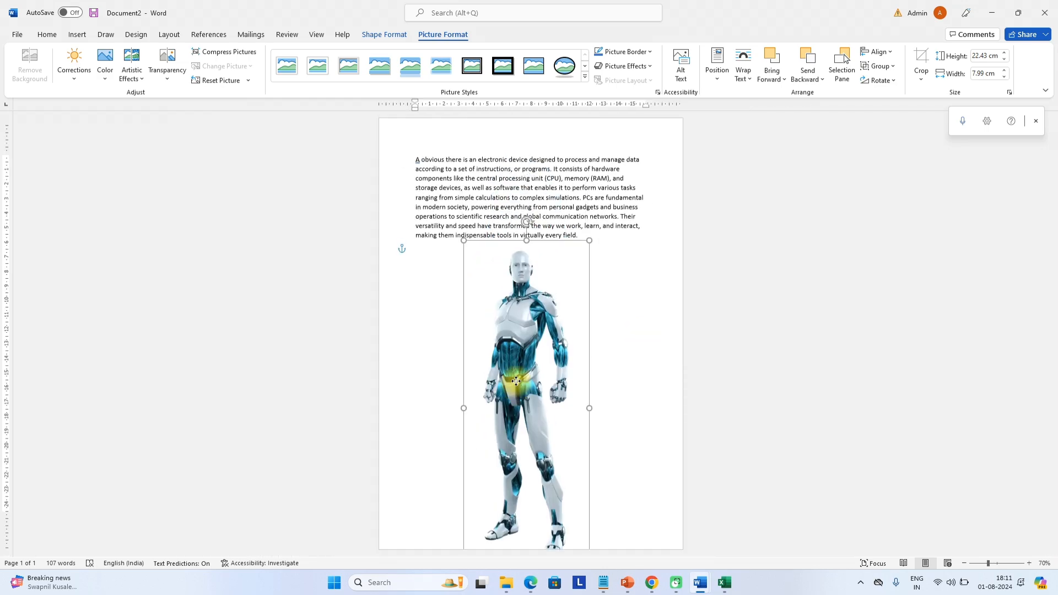
{"action": "left_click", "coordinate": [656, 379]}
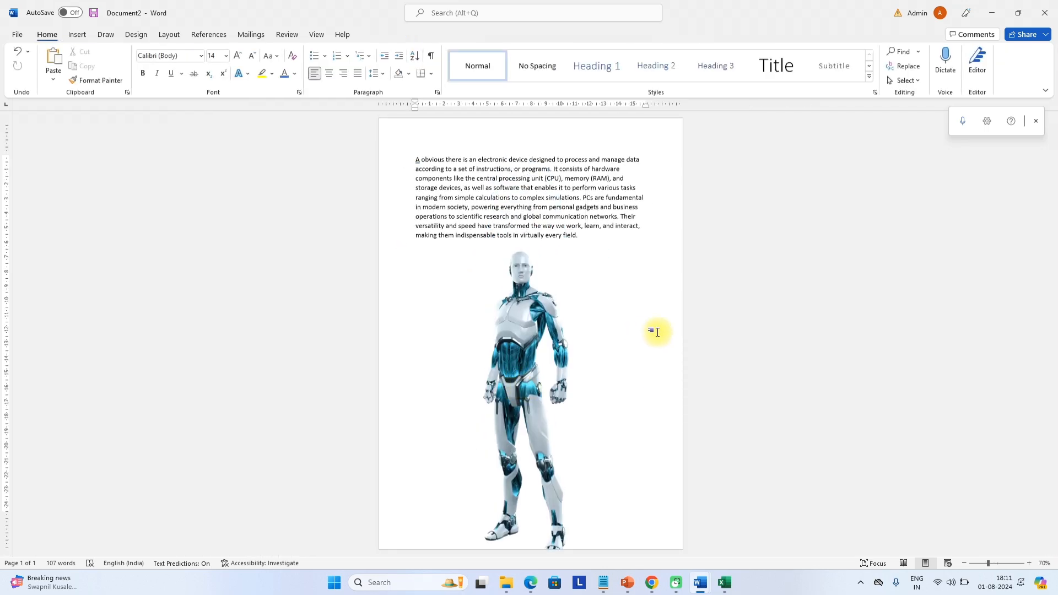
{"action": "scroll", "coordinate": [647, 329], "scroll_direction": "up", "scroll_amount": 3}
{"action": "scroll", "coordinate": [646, 330], "scroll_direction": "up", "scroll_amount": 8}
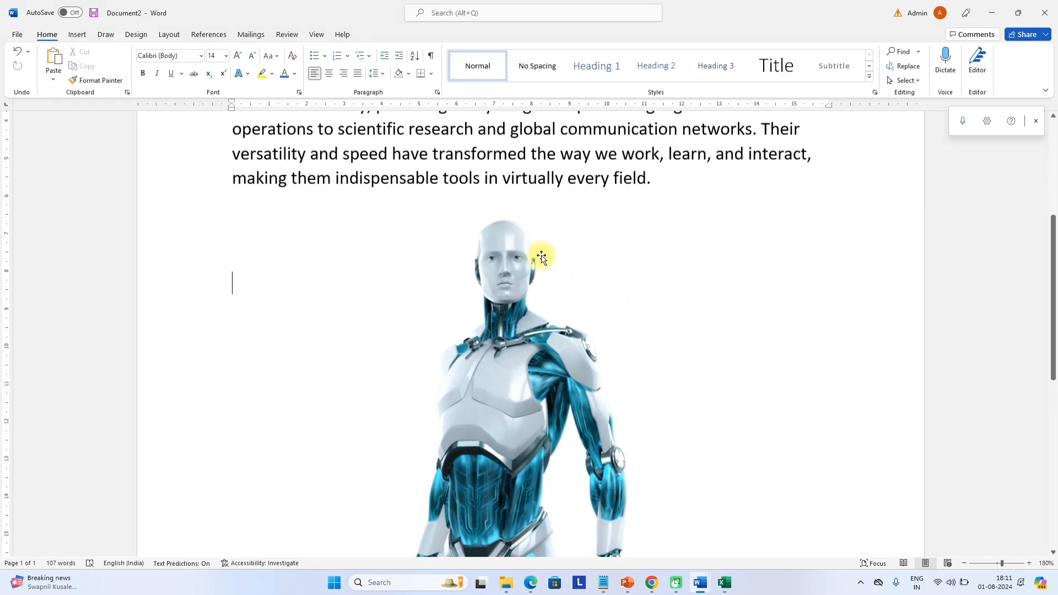
Insert the pink frangipani flower photo from Word's Stock Images library
{"action": "left_click", "coordinate": [75, 36]}
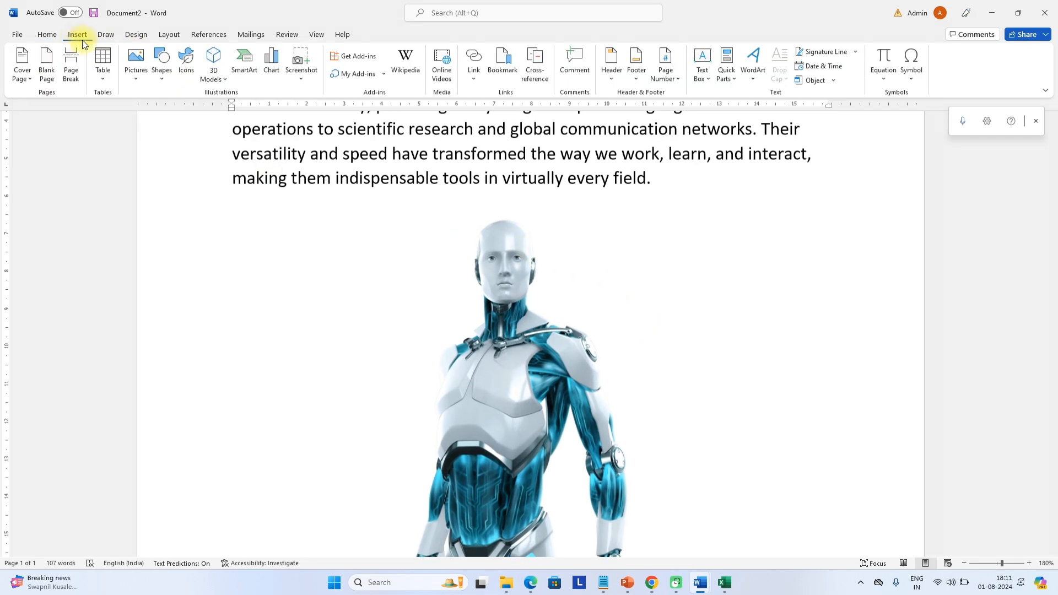
{"action": "left_click", "coordinate": [135, 63]}
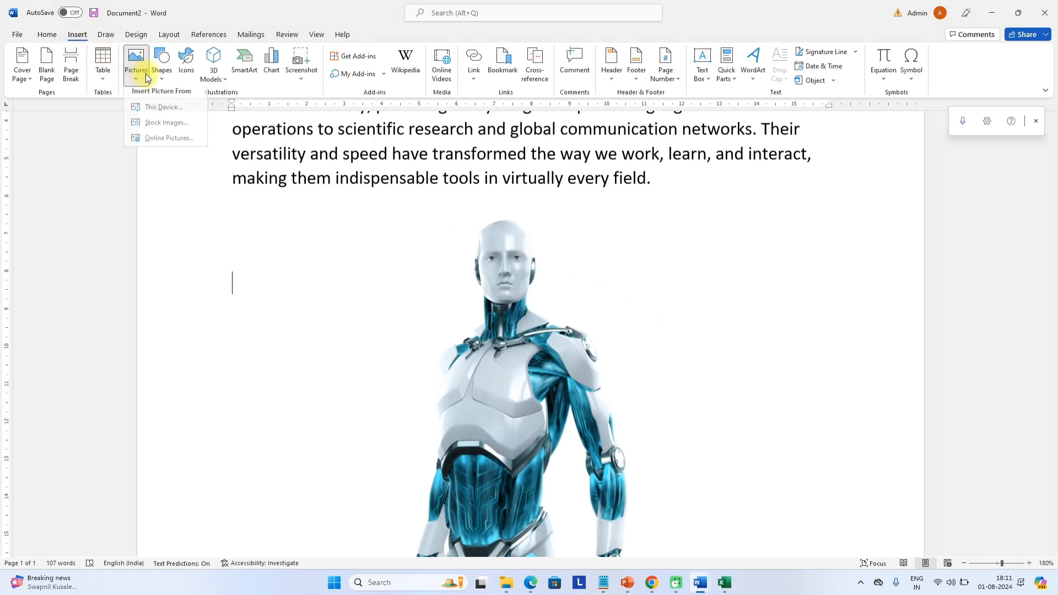
{"action": "left_click", "coordinate": [168, 129]}
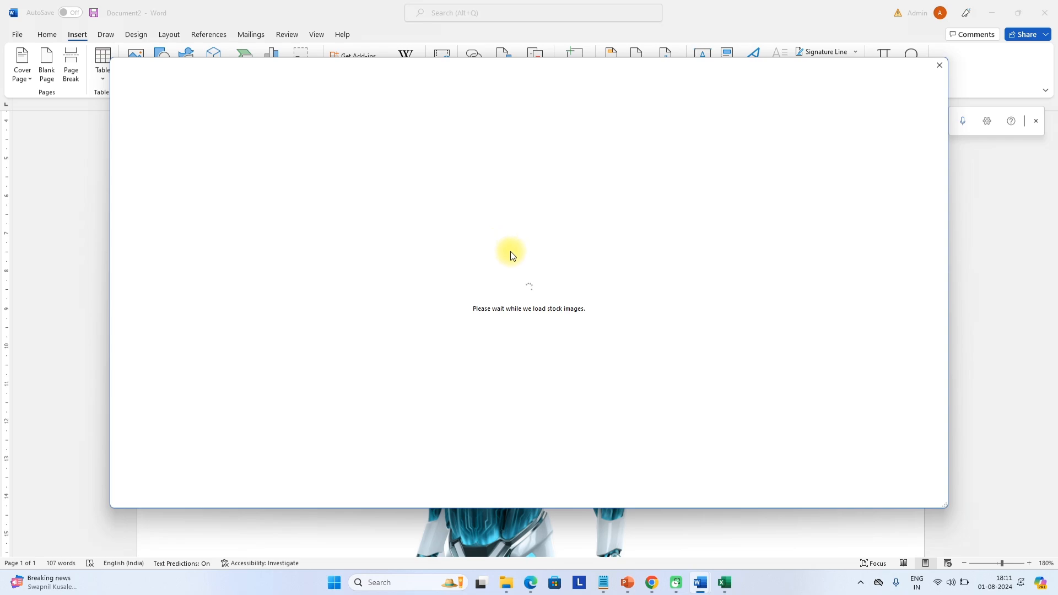
{"action": "scroll", "coordinate": [463, 295], "scroll_direction": "down", "scroll_amount": 2}
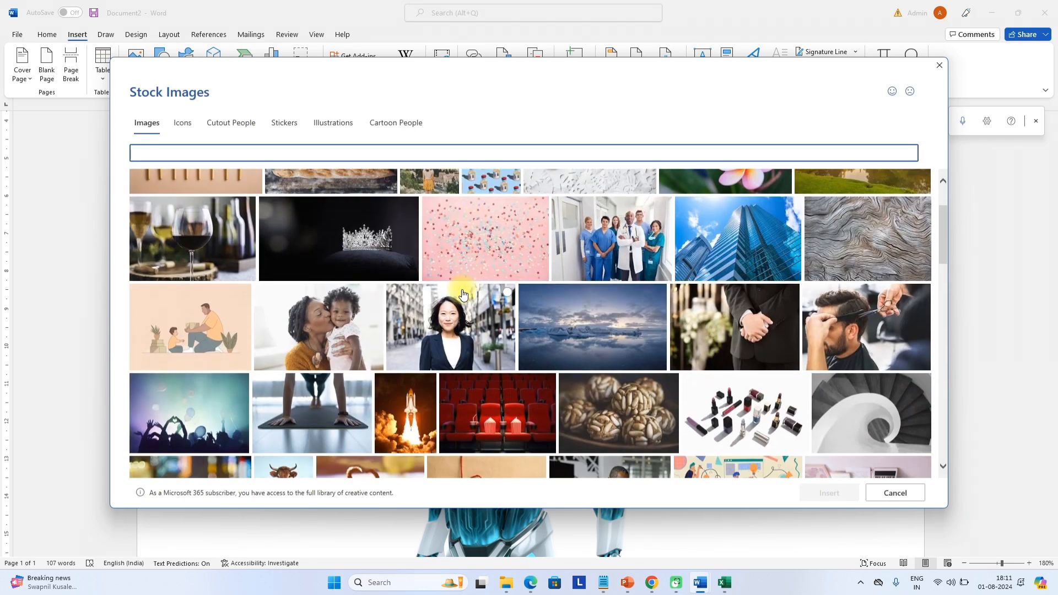
{"action": "scroll", "coordinate": [462, 297], "scroll_direction": "down", "scroll_amount": 3}
{"action": "scroll", "coordinate": [459, 304], "scroll_direction": "up", "scroll_amount": 2}
{"action": "scroll", "coordinate": [467, 298], "scroll_direction": "up", "scroll_amount": 2}
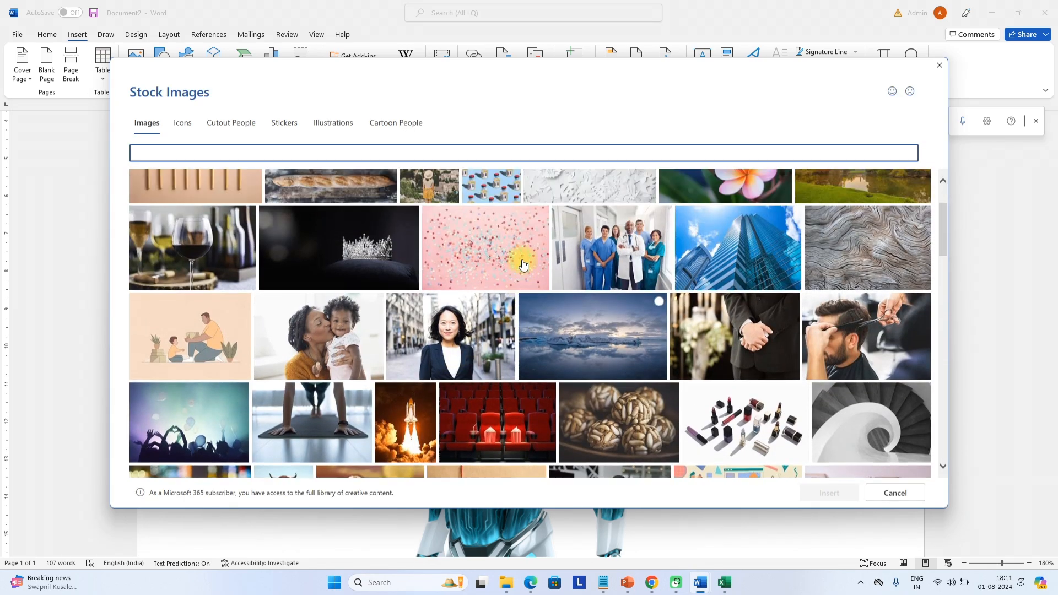
{"action": "scroll", "coordinate": [612, 285], "scroll_direction": "up", "scroll_amount": 1}
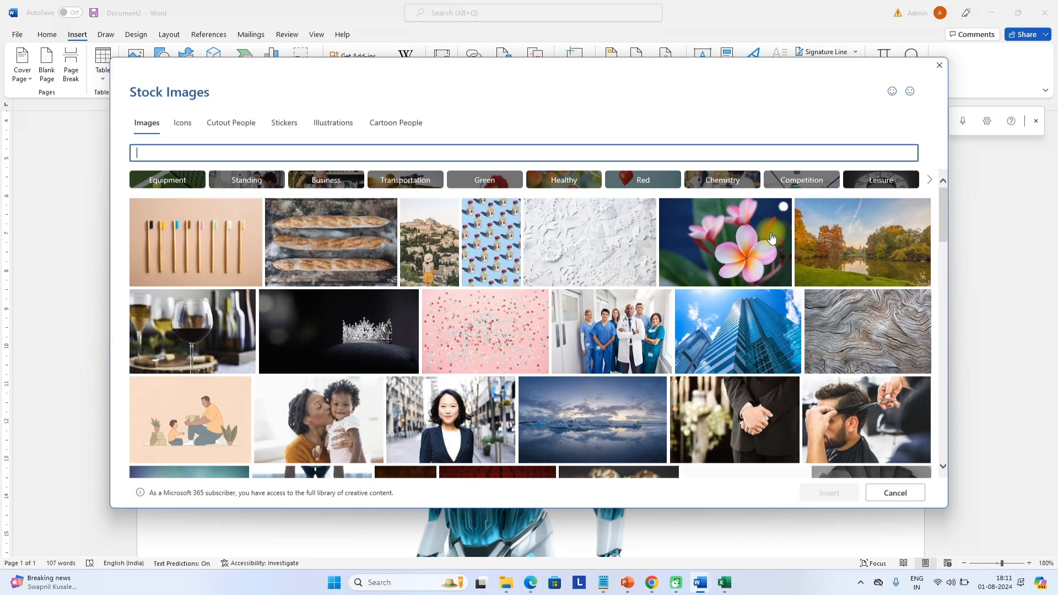
{"action": "left_click", "coordinate": [753, 268]}
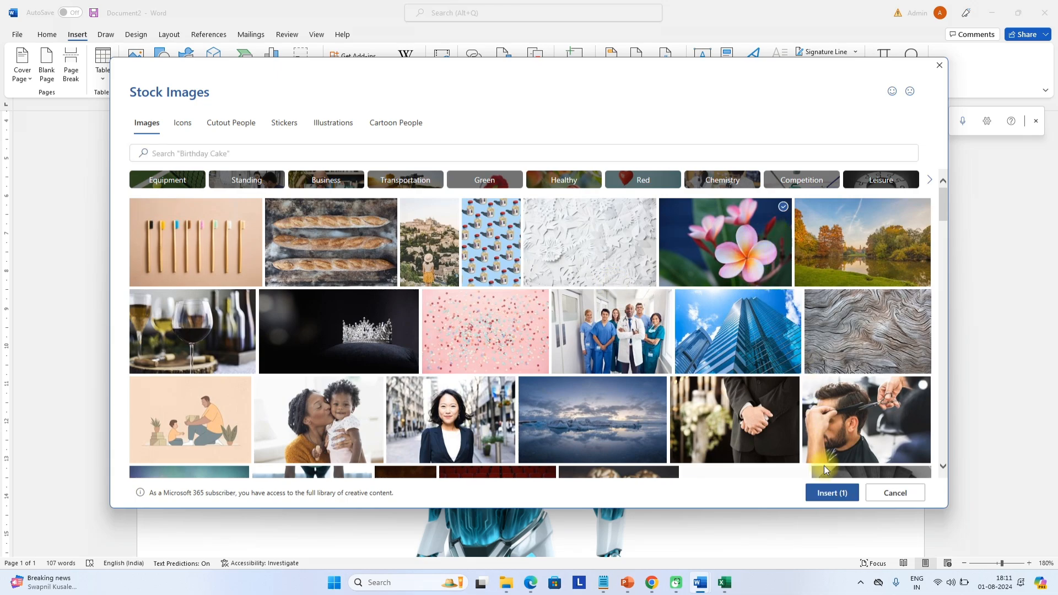
{"action": "left_click", "coordinate": [830, 493]}
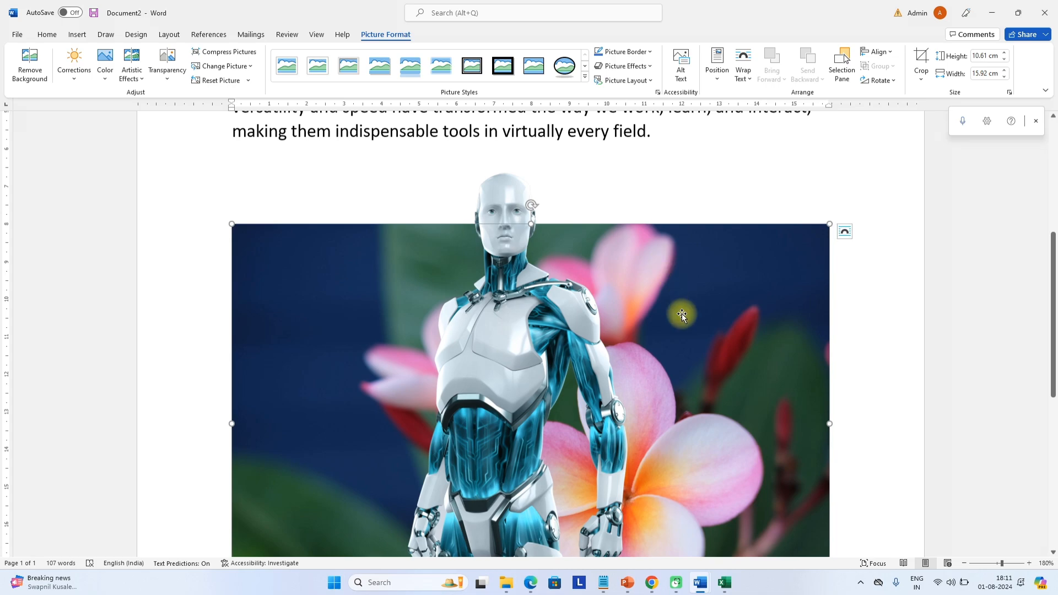
Give the flower picture Tight wrapping and move it below the last line
{"action": "left_click", "coordinate": [845, 231]}
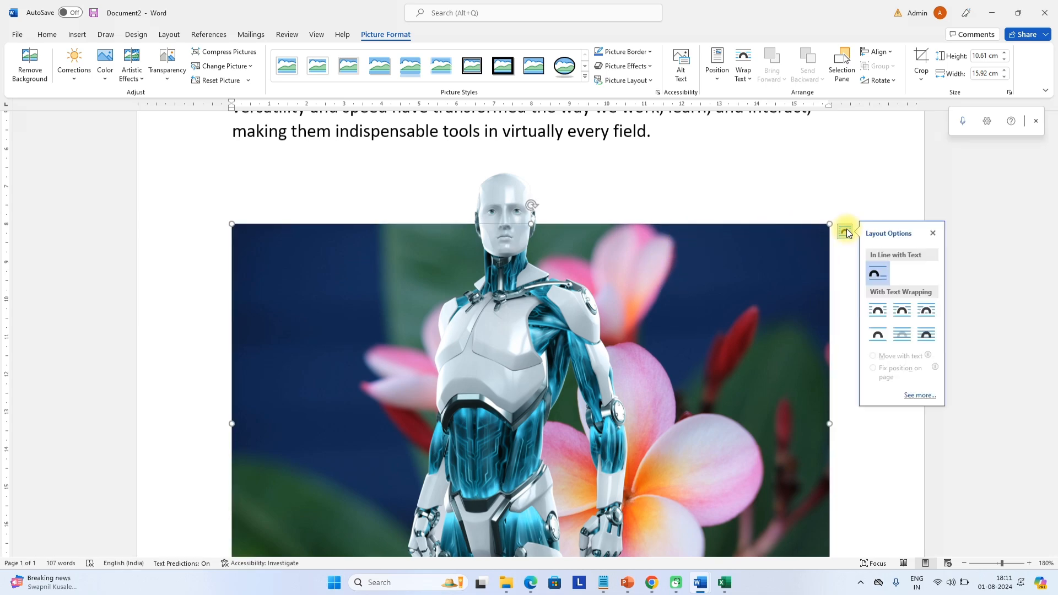
{"action": "left_click", "coordinate": [903, 320]}
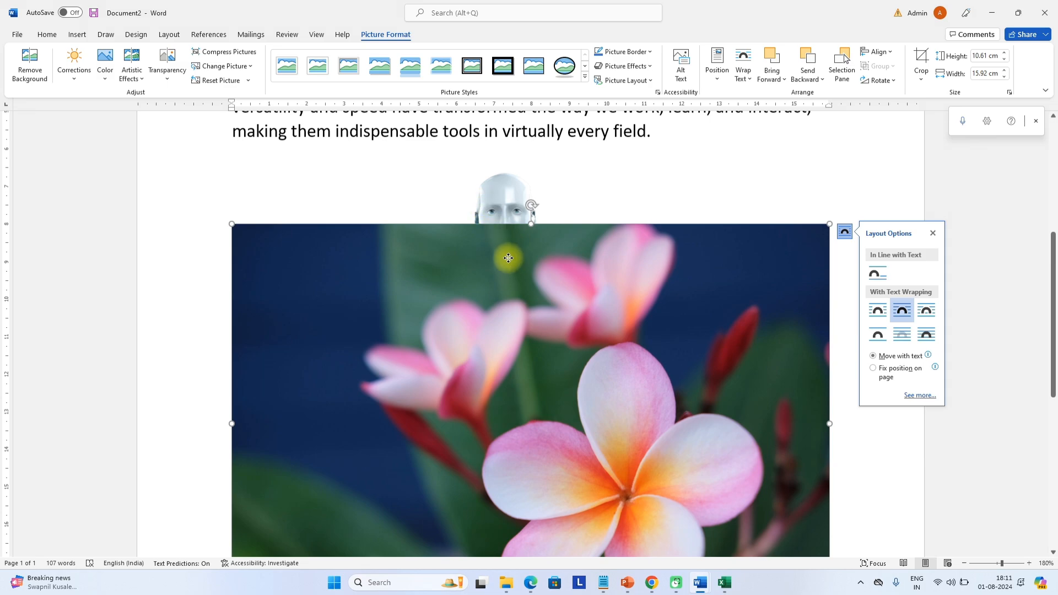
{"action": "left_click_drag", "start_coordinate": [513, 266], "coordinate": [501, 182]}
{"action": "left_click_drag", "start_coordinate": [557, 239], "coordinate": [569, 321]}
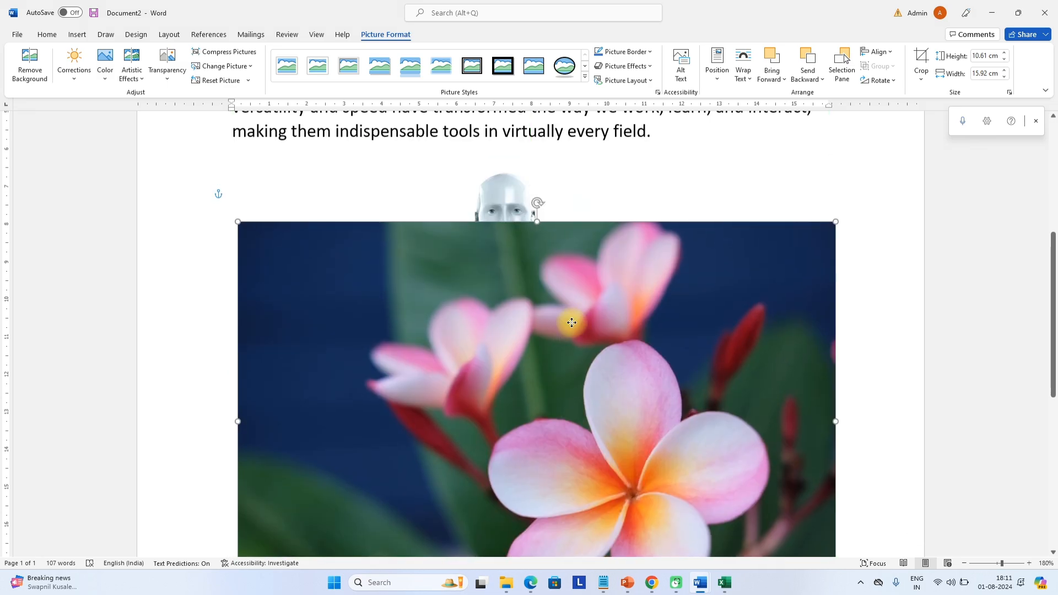
Send the flower picture backward behind the robot and reposition it
{"action": "right_click", "coordinate": [593, 256]}
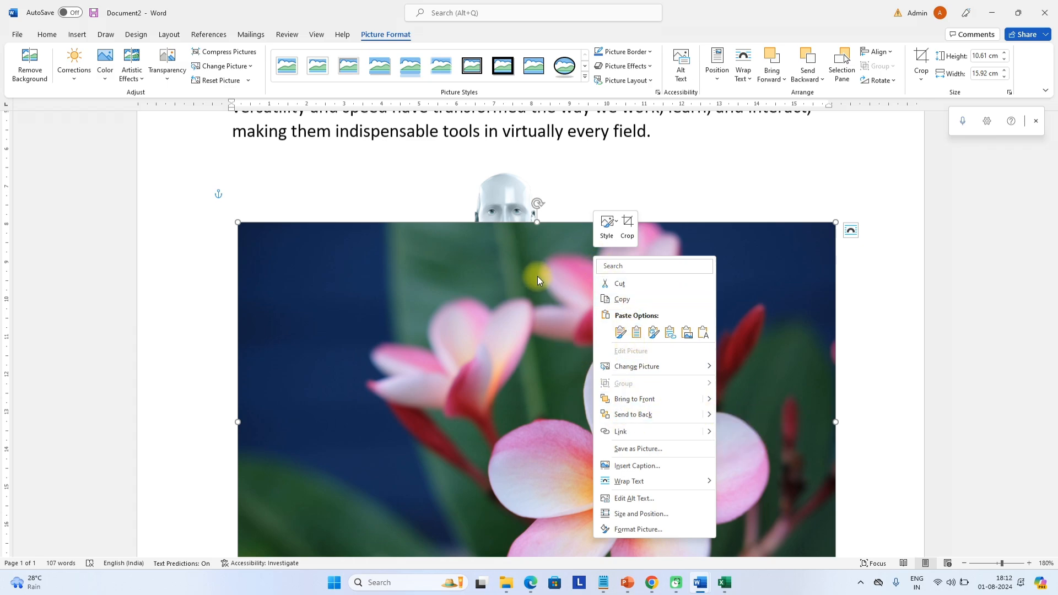
{"action": "left_click", "coordinate": [779, 82]}
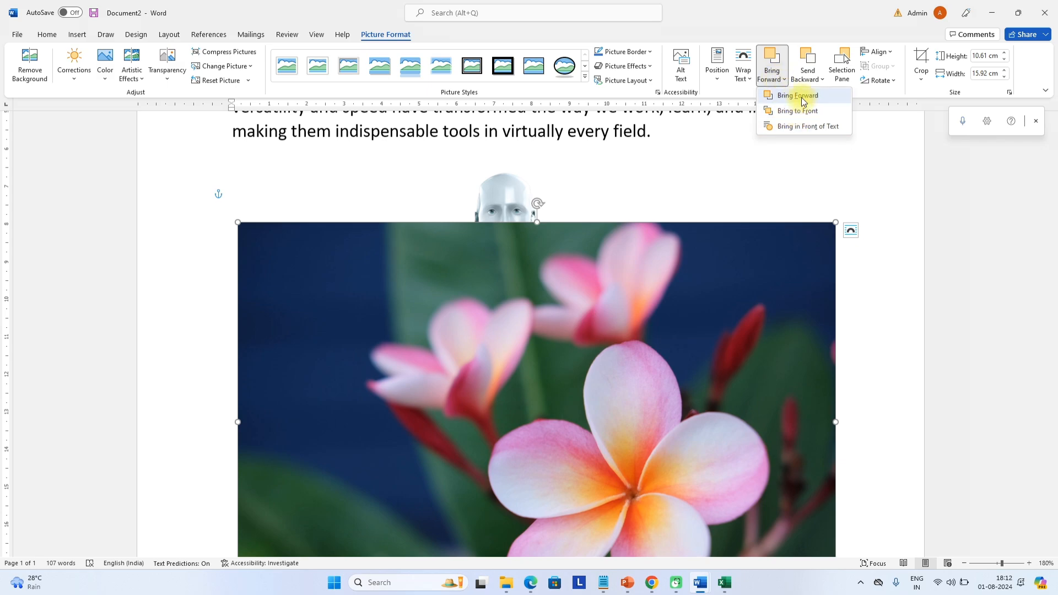
{"action": "left_click", "coordinate": [808, 77]}
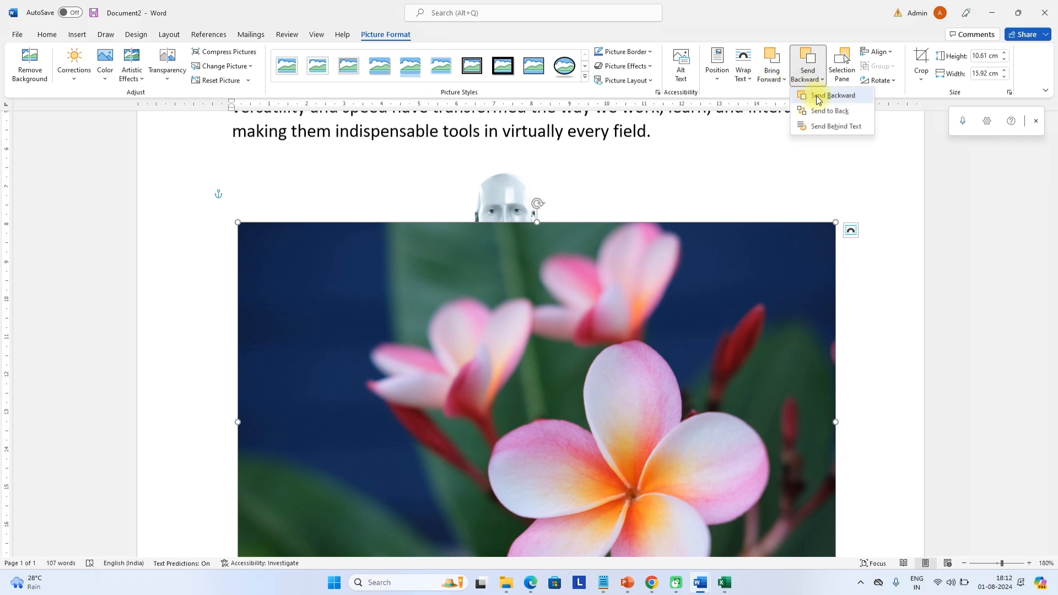
{"action": "left_click", "coordinate": [819, 97]}
{"action": "left_click_drag", "start_coordinate": [693, 366], "coordinate": [669, 243]}
{"action": "scroll", "coordinate": [670, 243], "scroll_direction": "up", "scroll_amount": 2}
{"action": "scroll", "coordinate": [669, 243], "scroll_direction": "up", "scroll_amount": 4}
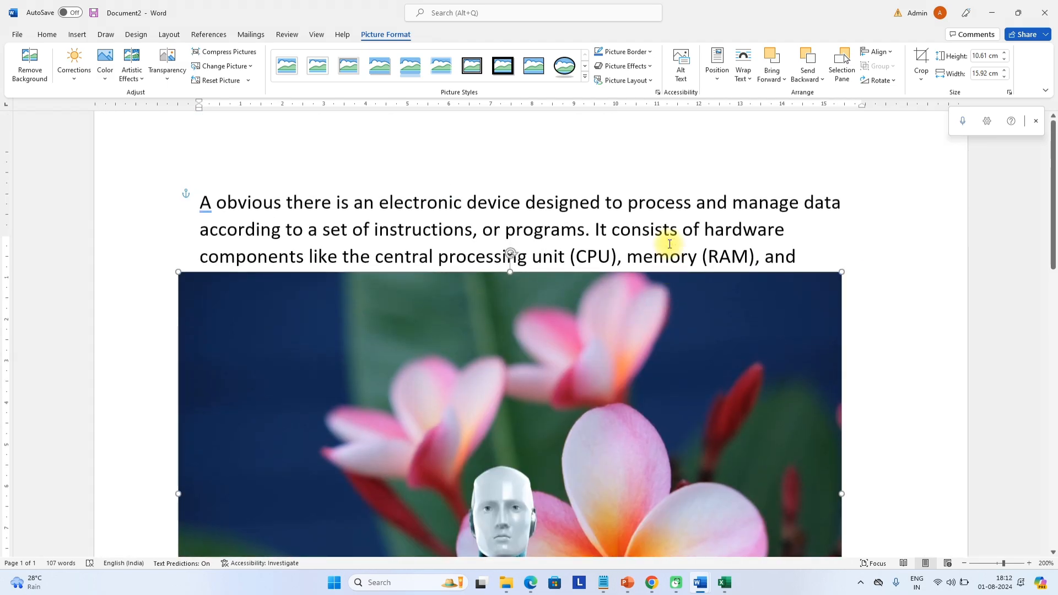
{"action": "left_click_drag", "start_coordinate": [603, 385], "coordinate": [624, 300]}
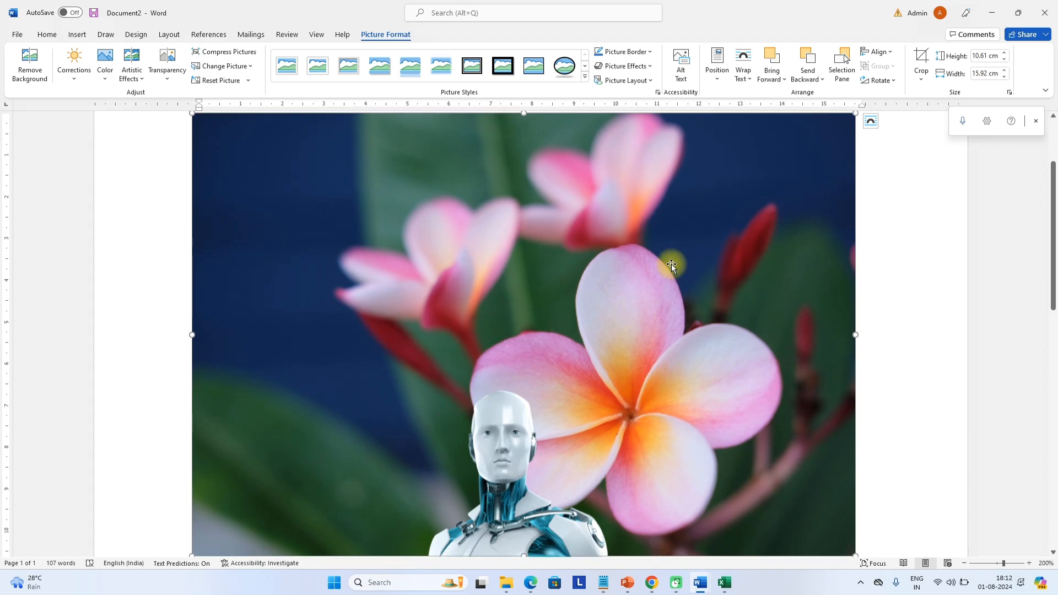
Send the flower picture to the back, behind the text, and move it into the text
{"action": "right_click", "coordinate": [671, 264]}
{"action": "left_click", "coordinate": [743, 423]}
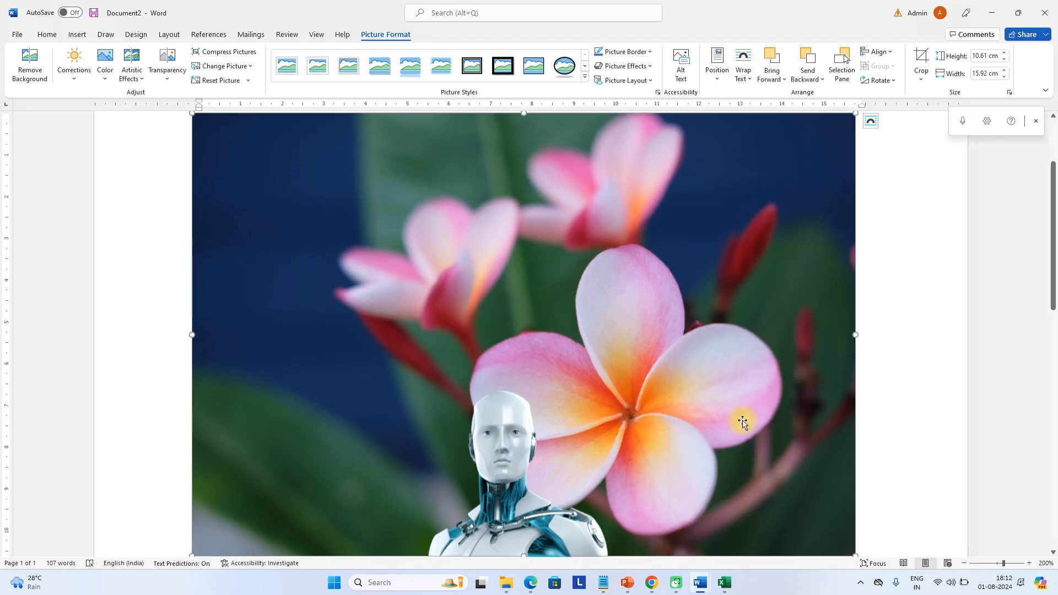
{"action": "right_click", "coordinate": [761, 365]}
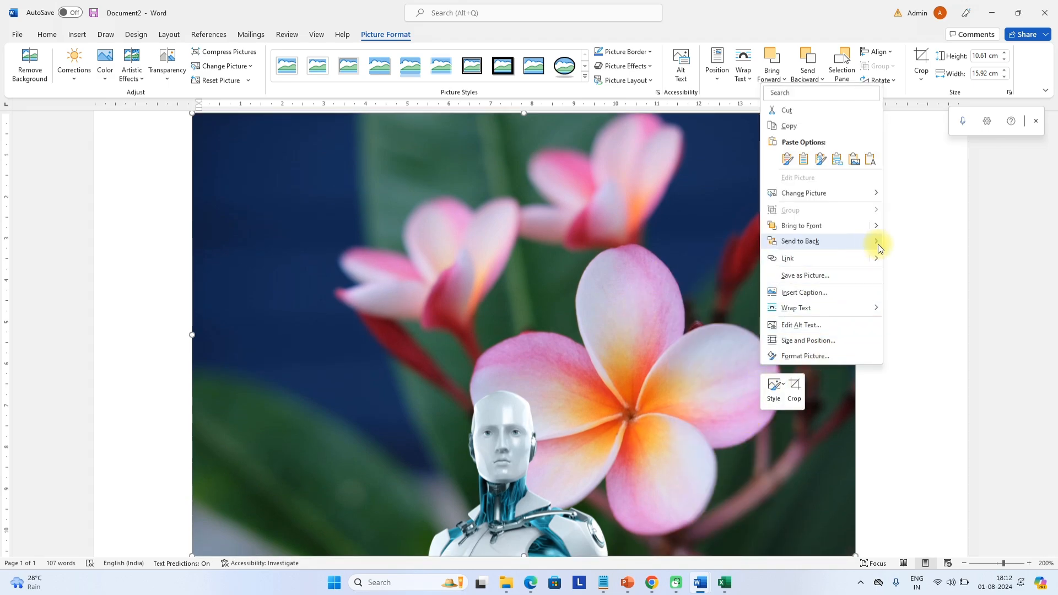
{"action": "mouse_move", "coordinate": [880, 248]}
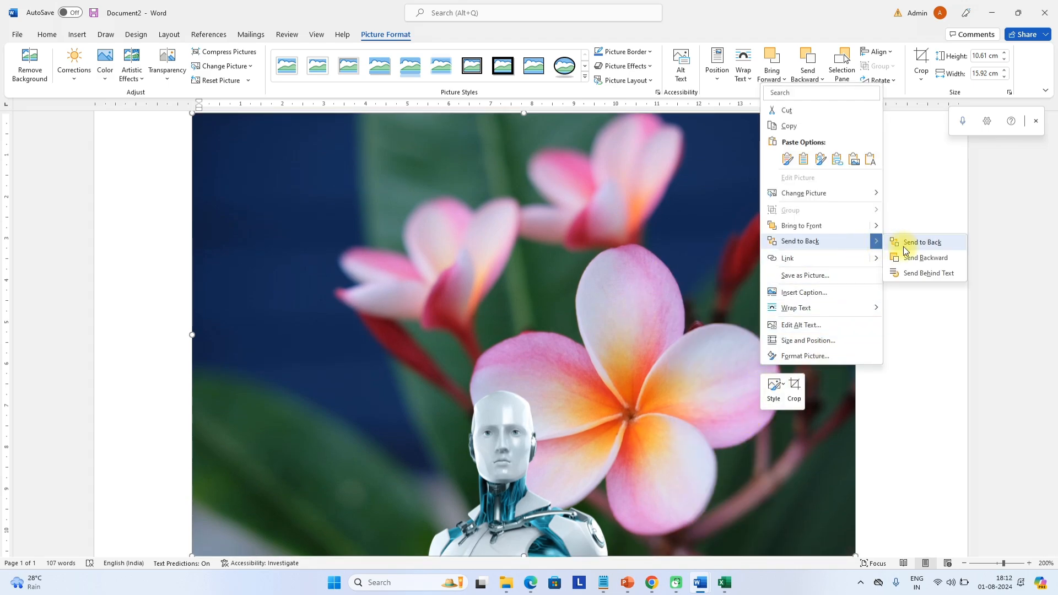
{"action": "left_click", "coordinate": [930, 274]}
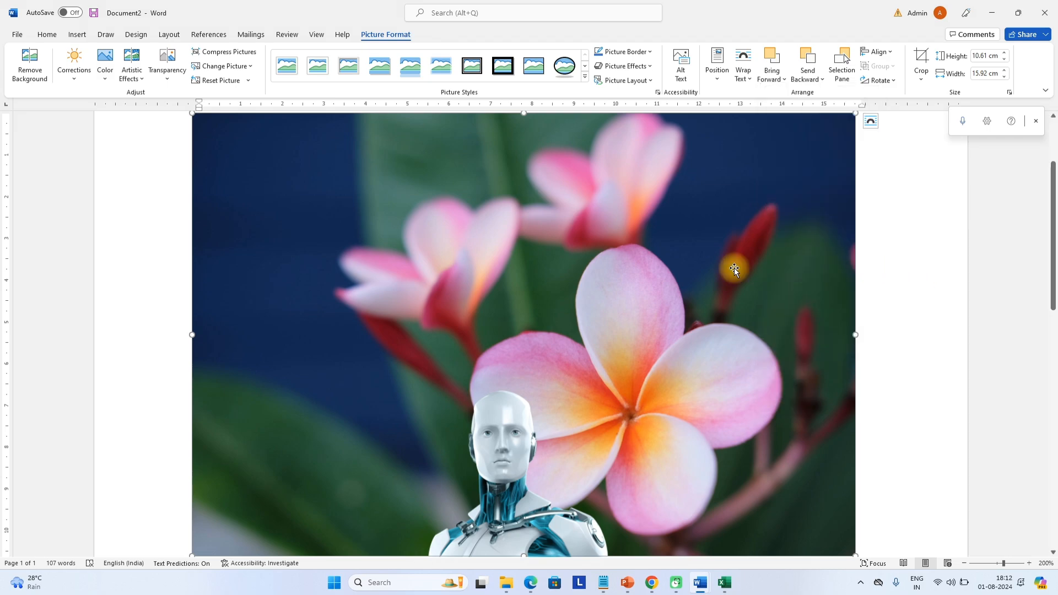
{"action": "scroll", "coordinate": [601, 256], "scroll_direction": "up", "scroll_amount": 2}
{"action": "scroll", "coordinate": [680, 279], "scroll_direction": "down", "scroll_amount": 2}
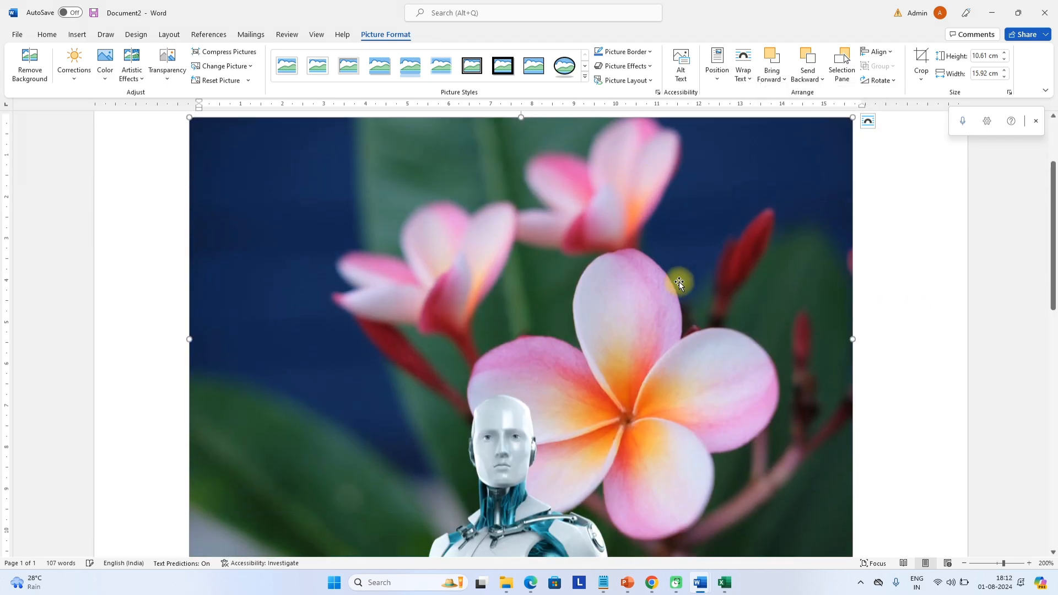
{"action": "scroll", "coordinate": [658, 304], "scroll_direction": "up", "scroll_amount": 2}
{"action": "scroll", "coordinate": [658, 305], "scroll_direction": "down", "scroll_amount": 5}
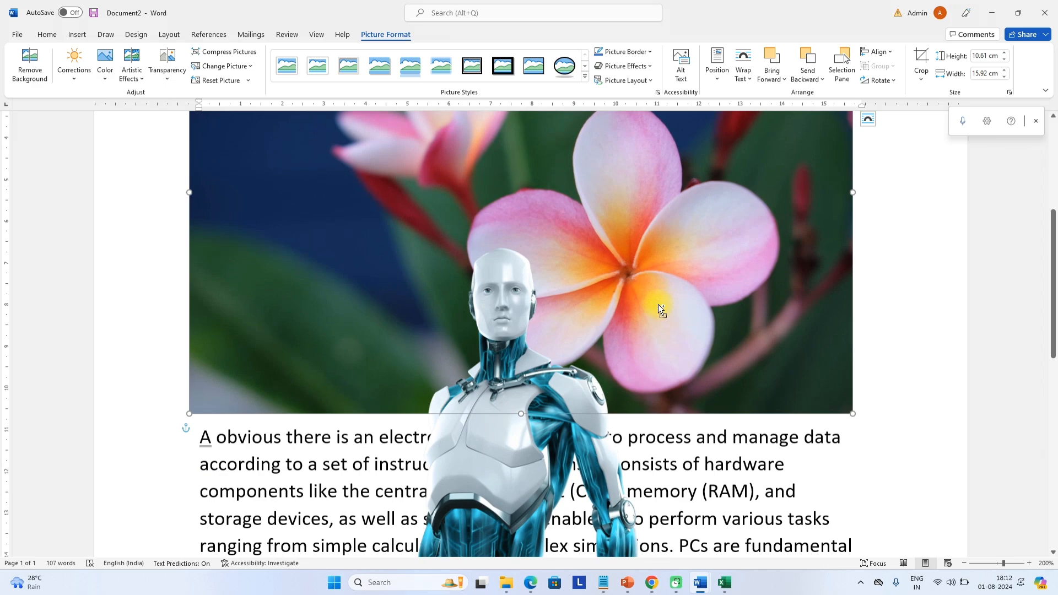
{"action": "scroll", "coordinate": [659, 309], "scroll_direction": "down", "scroll_amount": 11}
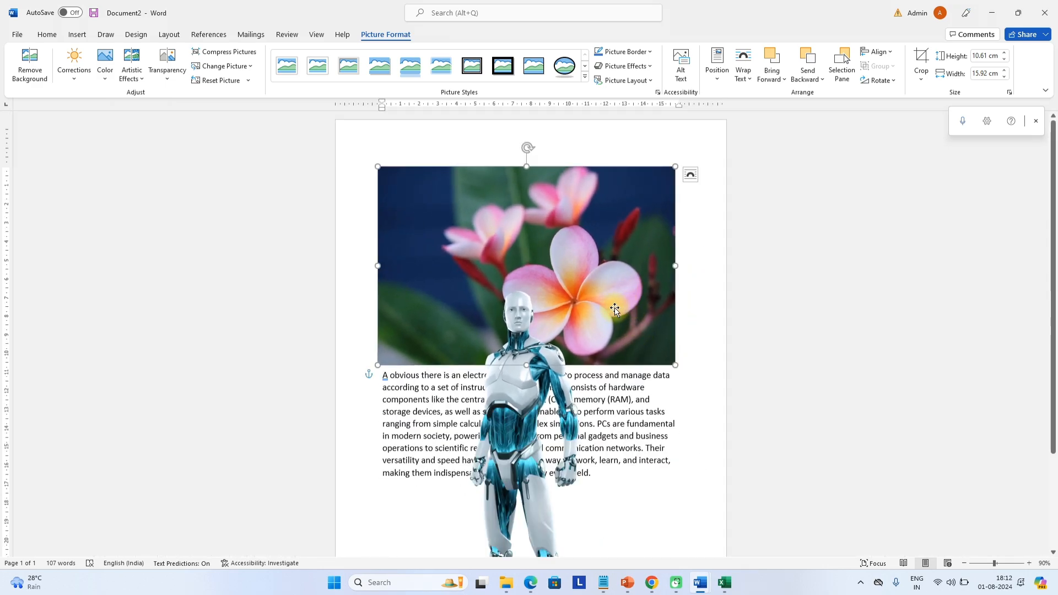
{"action": "mouse_move", "coordinate": [615, 309]}
{"action": "left_mouse_down"}
{"action": "mouse_move", "coordinate": [598, 356]}
{"action": "mouse_move", "coordinate": [599, 312]}
{"action": "left_mouse_up"}
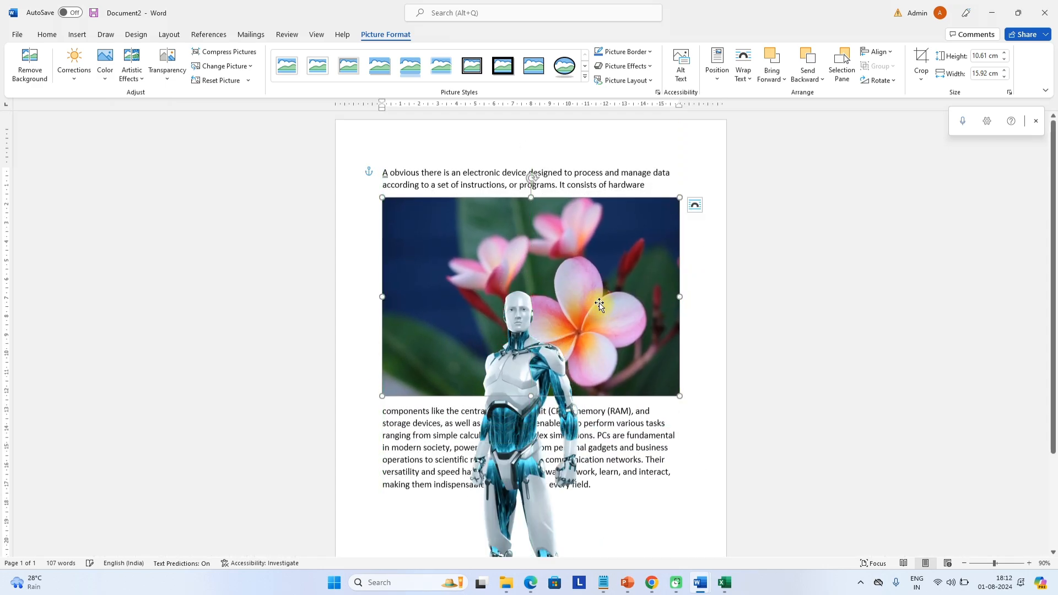
Delete the robot image and move the flower picture above the paragraph
{"action": "right_click", "coordinate": [600, 305]}
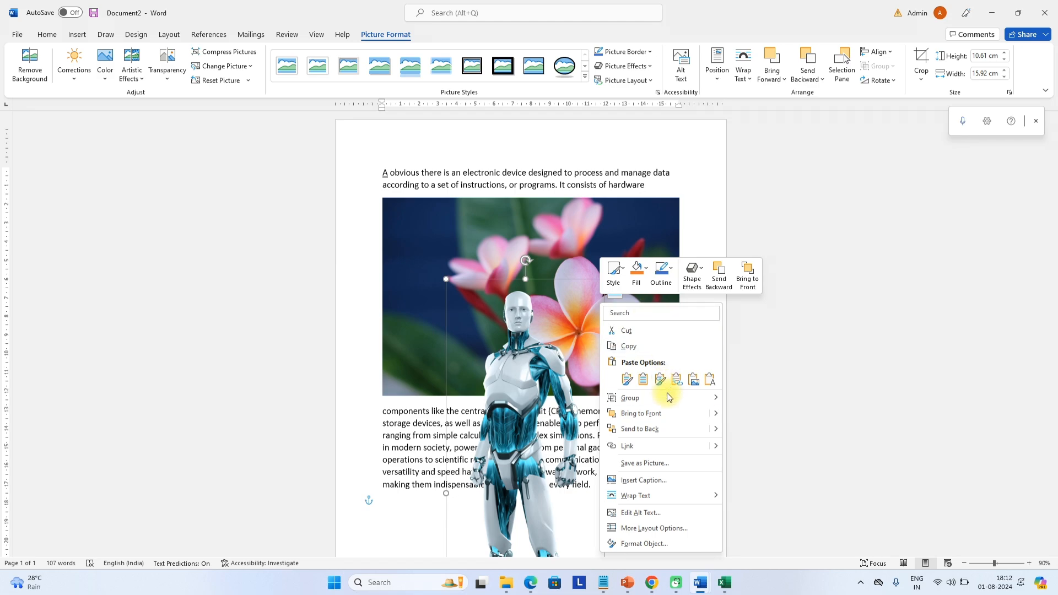
{"action": "key", "text": "Escape"}
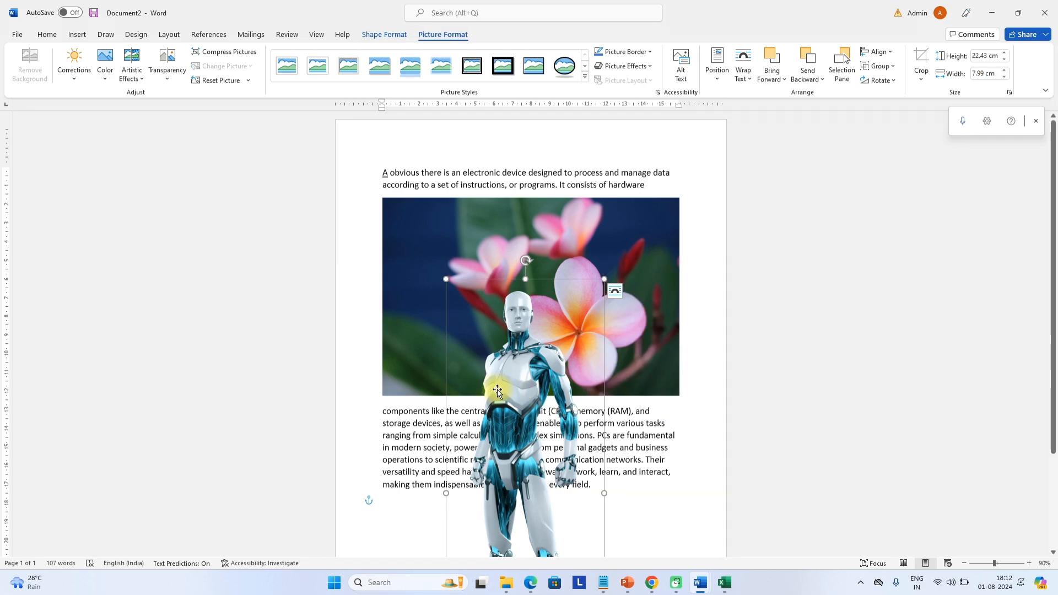
{"action": "key", "text": "Delete"}
{"action": "left_click_drag", "start_coordinate": [499, 299], "coordinate": [493, 259]}
Set the flower photo Behind Text and drag its left and top edges out to 17.63 × 10.61 cm
{"action": "right_click", "coordinate": [548, 249]}
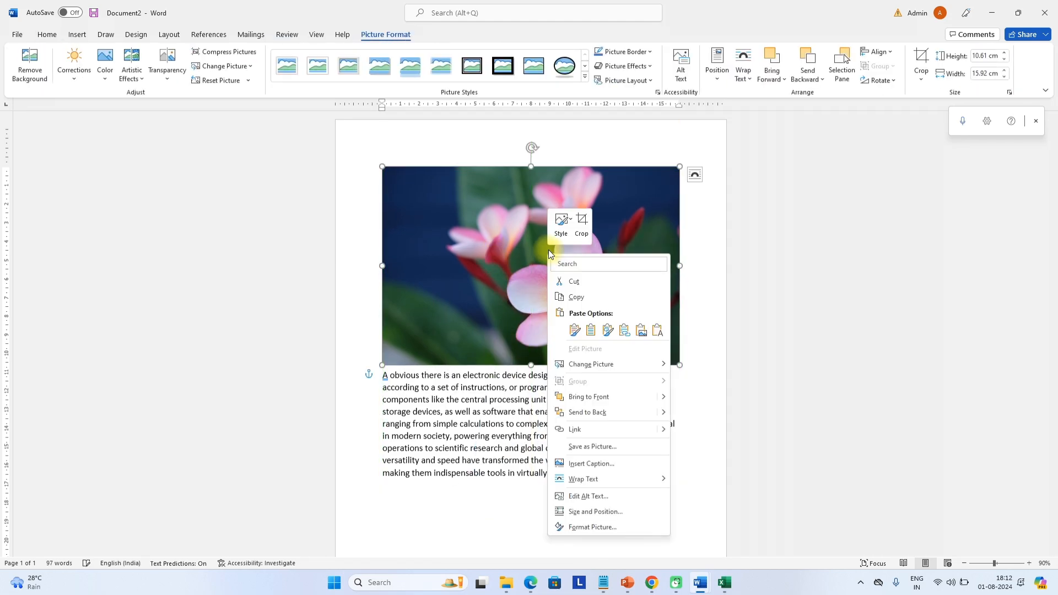
{"action": "key", "text": "Escape"}
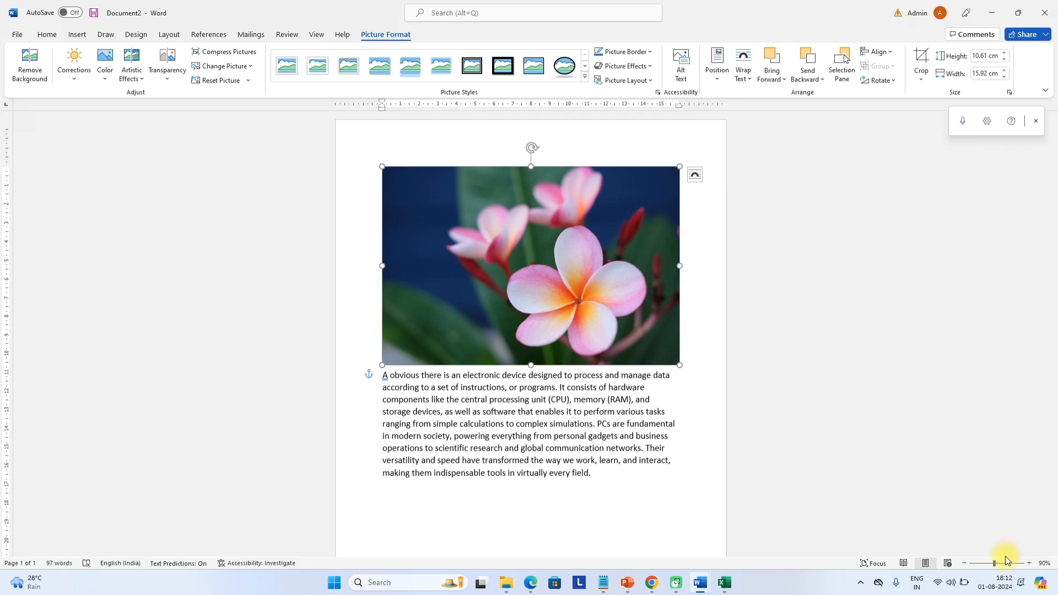
{"action": "scroll", "coordinate": [487, 233], "scroll_direction": "up", "scroll_amount": 6}
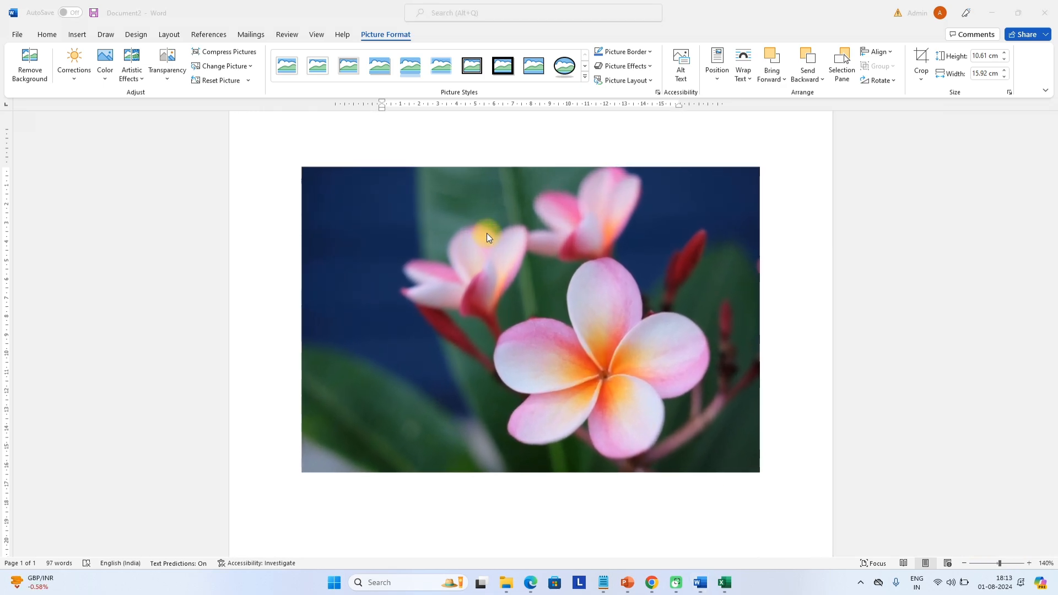
{"action": "left_click", "coordinate": [614, 253]}
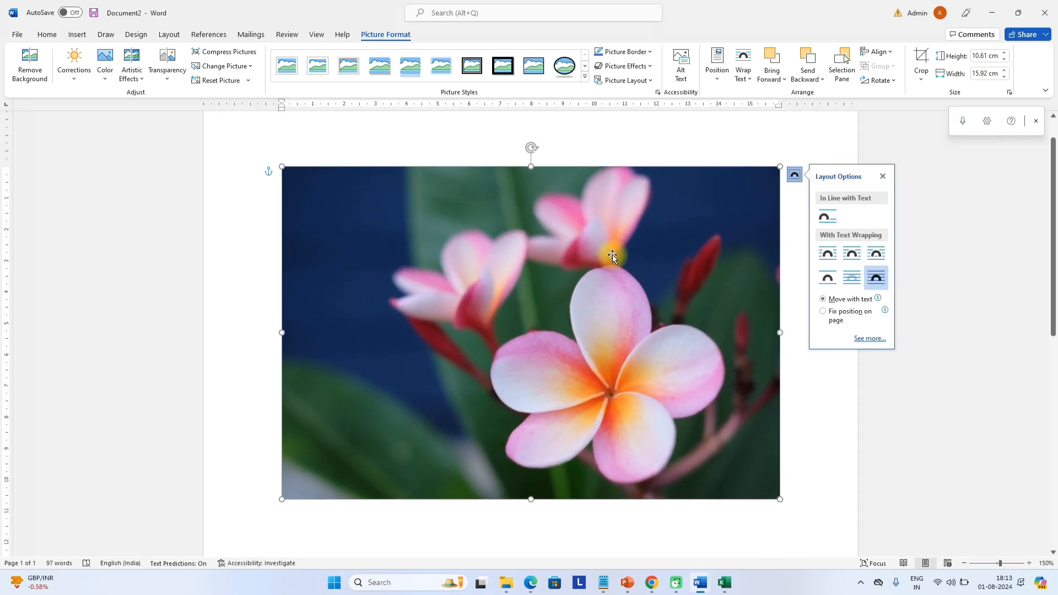
{"action": "right_click", "coordinate": [614, 253]}
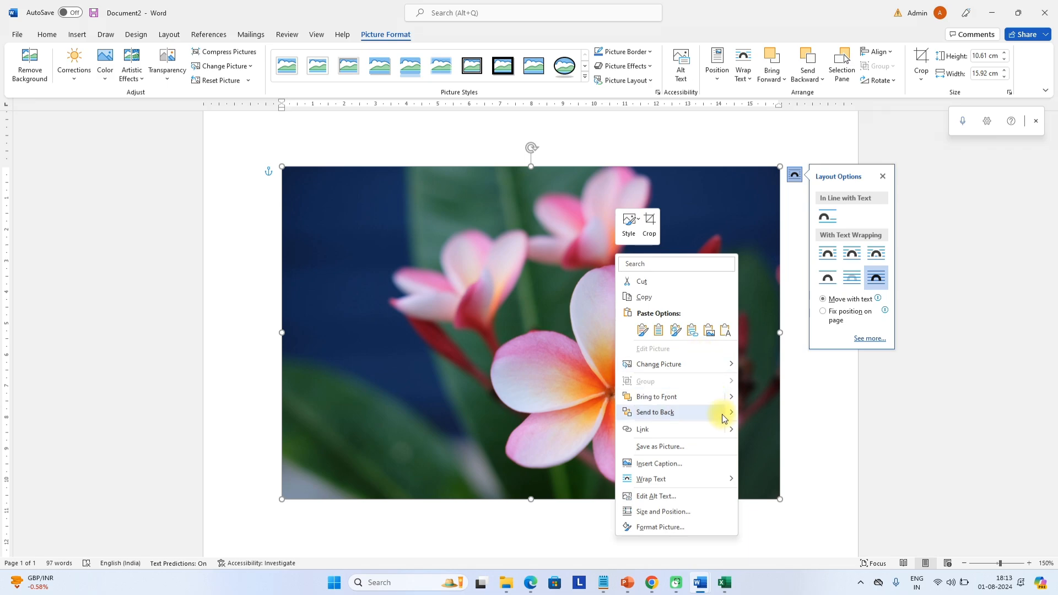
{"action": "mouse_move", "coordinate": [732, 419]}
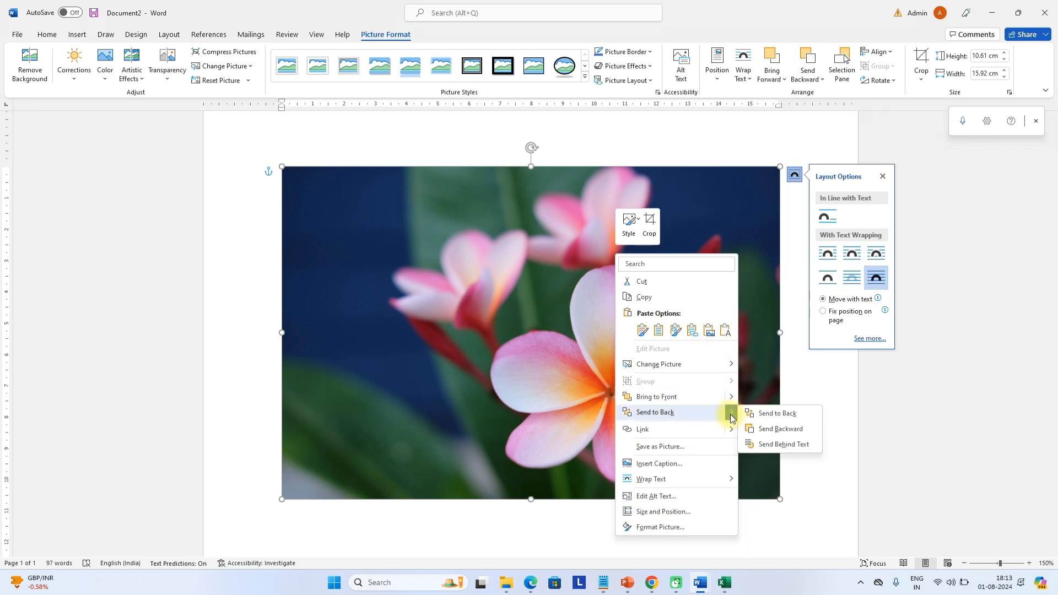
{"action": "left_click", "coordinate": [776, 445]}
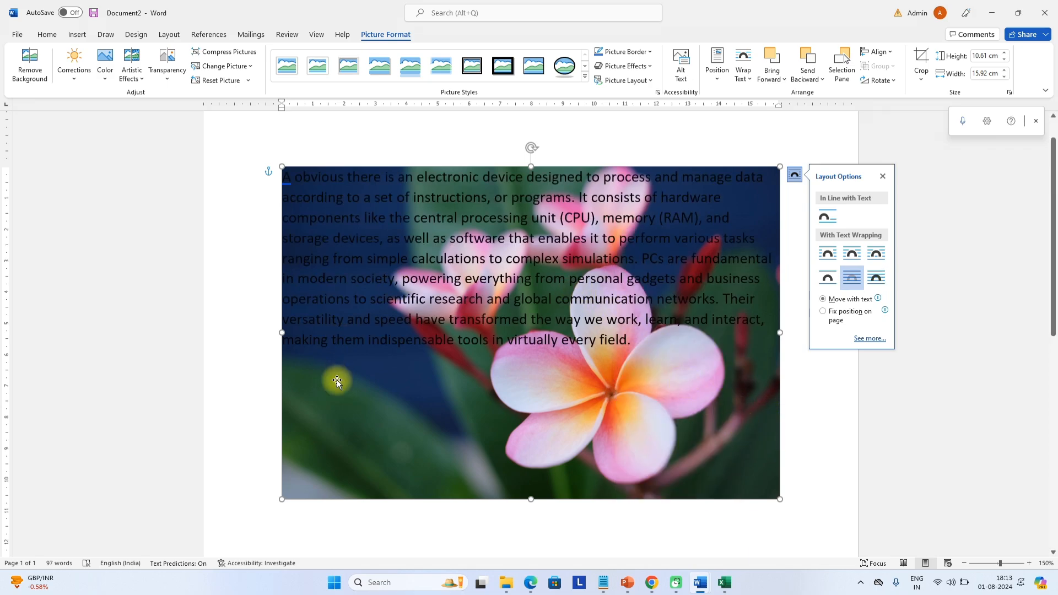
{"action": "left_click_drag", "start_coordinate": [280, 332], "coordinate": [228, 332]}
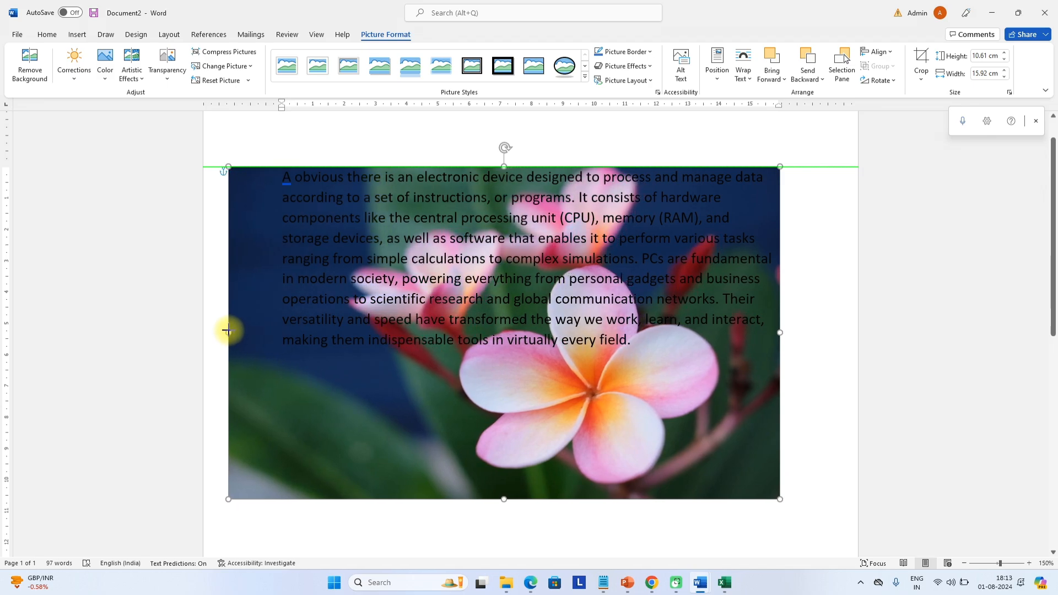
{"action": "left_click_drag", "start_coordinate": [503, 167], "coordinate": [503, 123]}
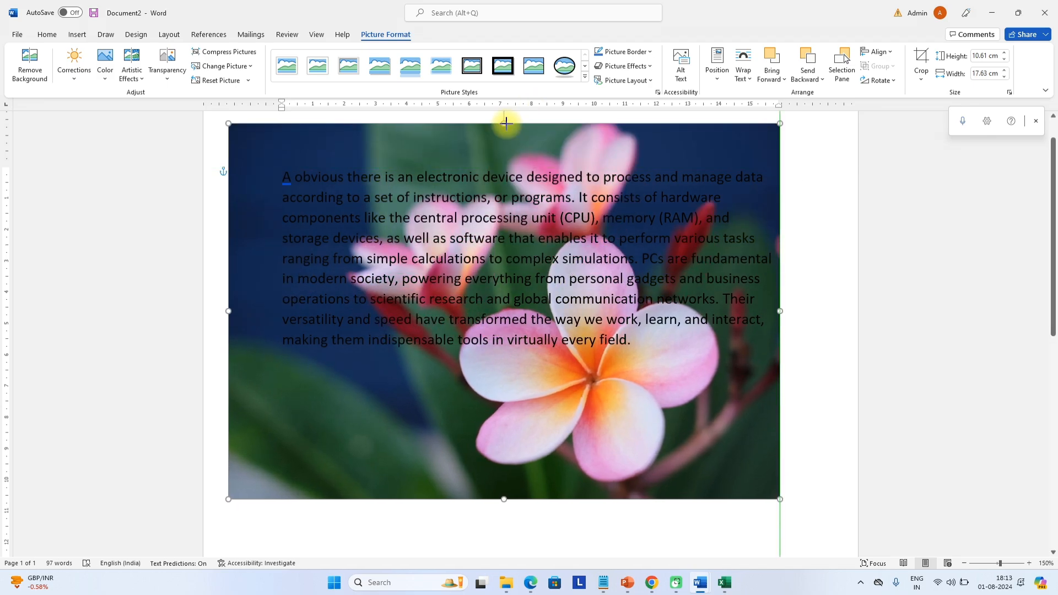
Widen the flower backdrop to 19.46 cm and make the PC paragraph's text white
{"action": "left_click_drag", "start_coordinate": [779, 311], "coordinate": [837, 311]}
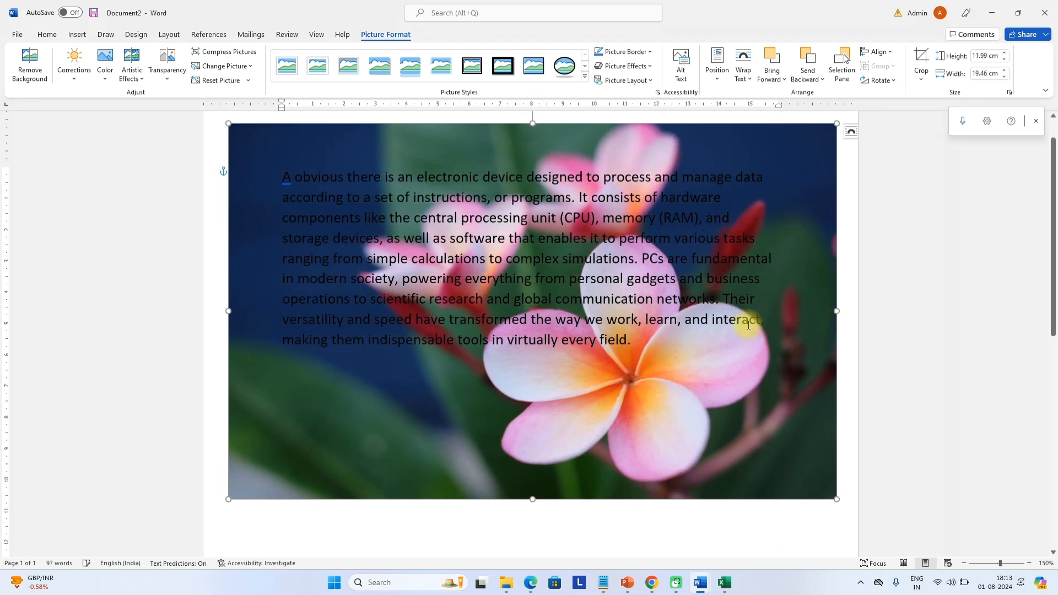
{"action": "left_click", "coordinate": [634, 340]}
{"action": "left_click_drag", "start_coordinate": [635, 340], "coordinate": [264, 140]}
{"action": "left_click", "coordinate": [295, 73]}
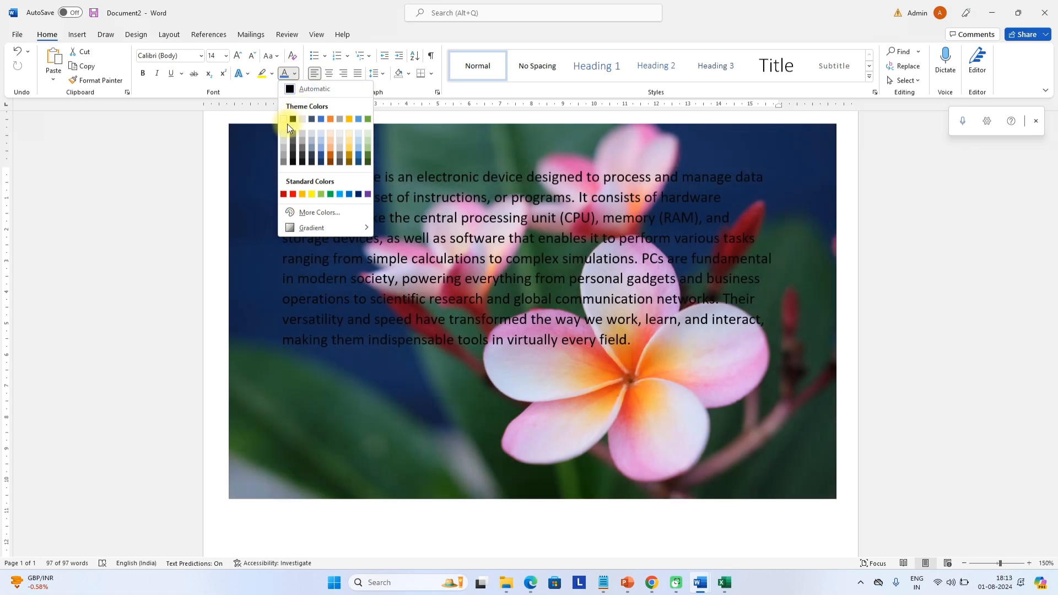
{"action": "left_click", "coordinate": [283, 119]}
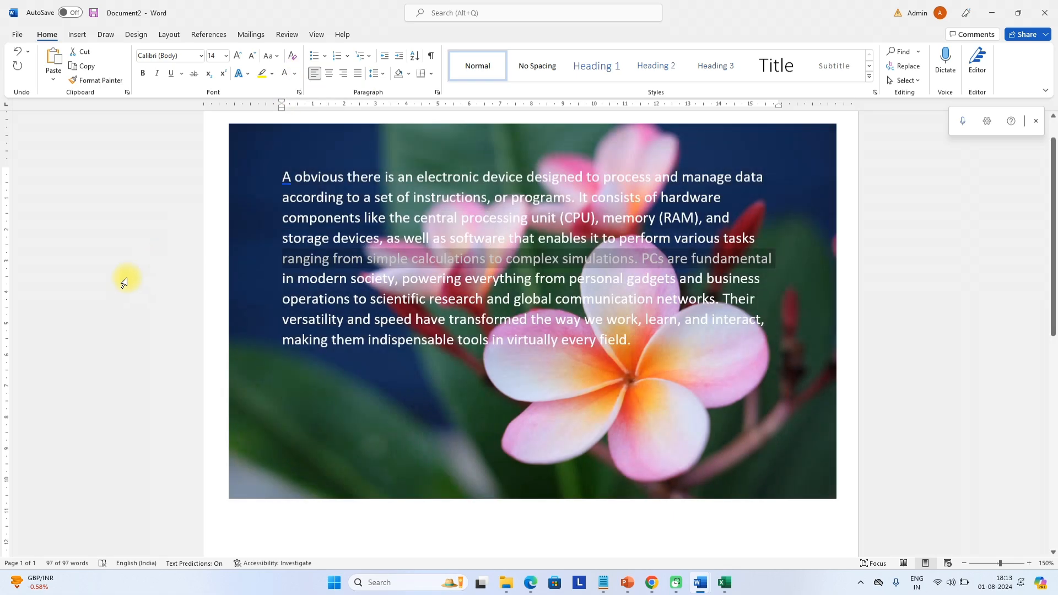
{"action": "scroll", "coordinate": [120, 279], "scroll_direction": "up", "scroll_amount": 1}
{"action": "scroll", "coordinate": [120, 279], "scroll_direction": "up", "scroll_amount": 3}
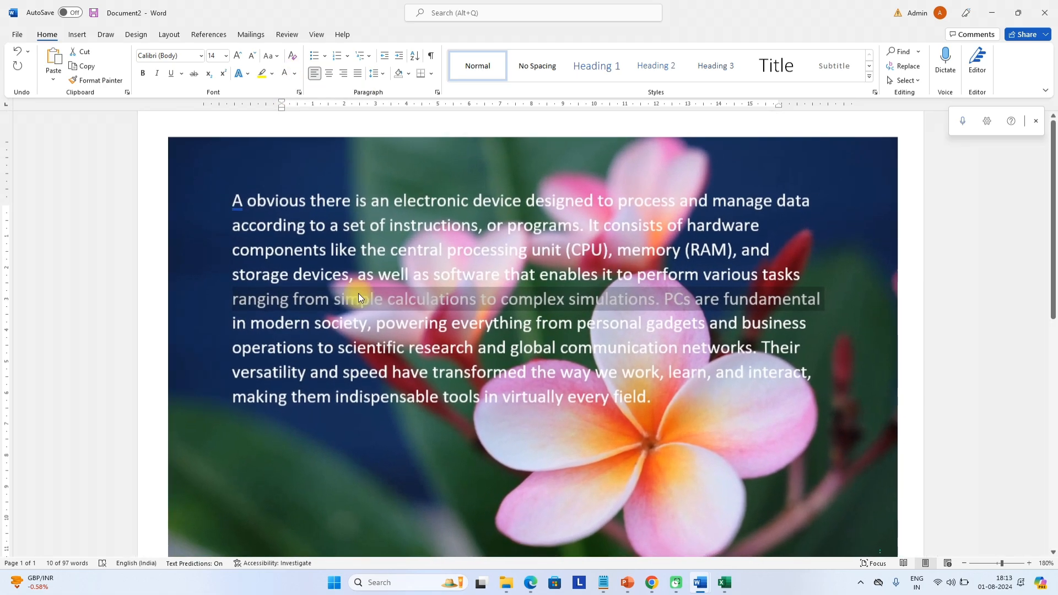
{"action": "left_click", "coordinate": [481, 298]}
{"action": "scroll", "coordinate": [622, 293], "scroll_direction": "down", "scroll_amount": 6}
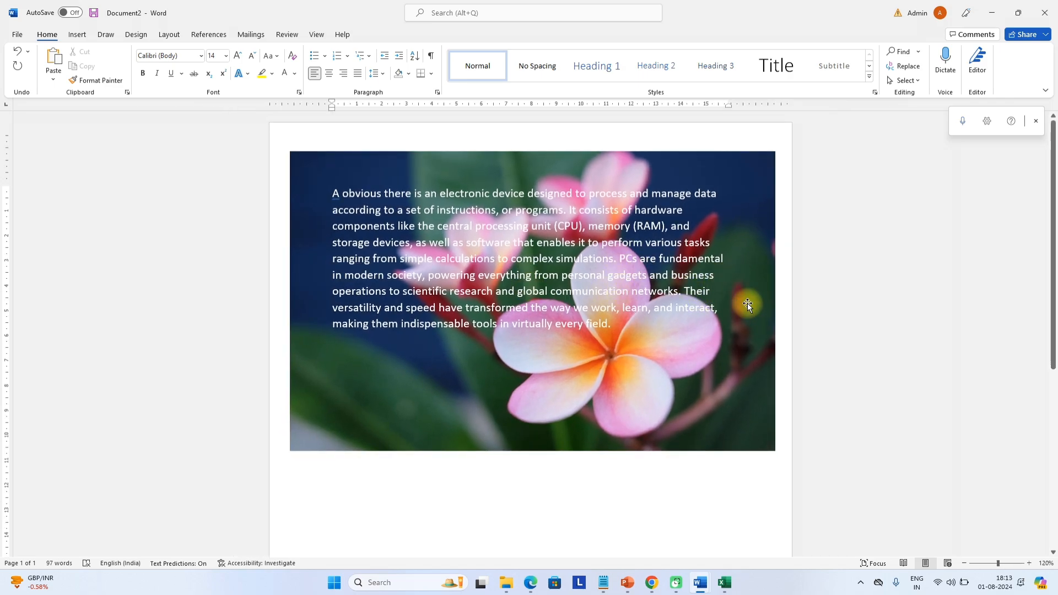
Delete the flower backdrop picture from the page
{"action": "left_click", "coordinate": [760, 200]}
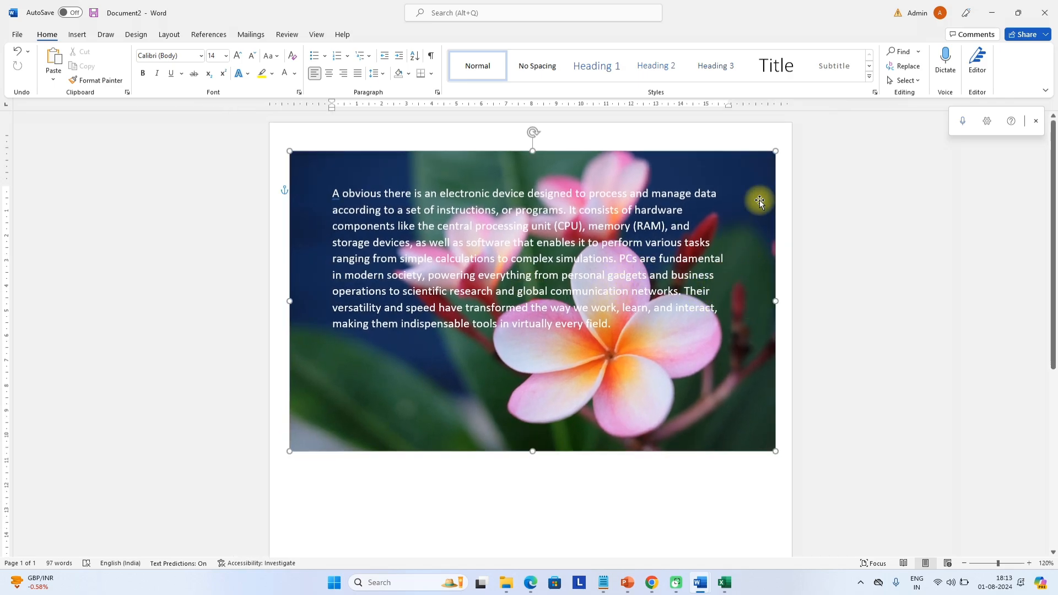
{"action": "key", "text": "Delete"}
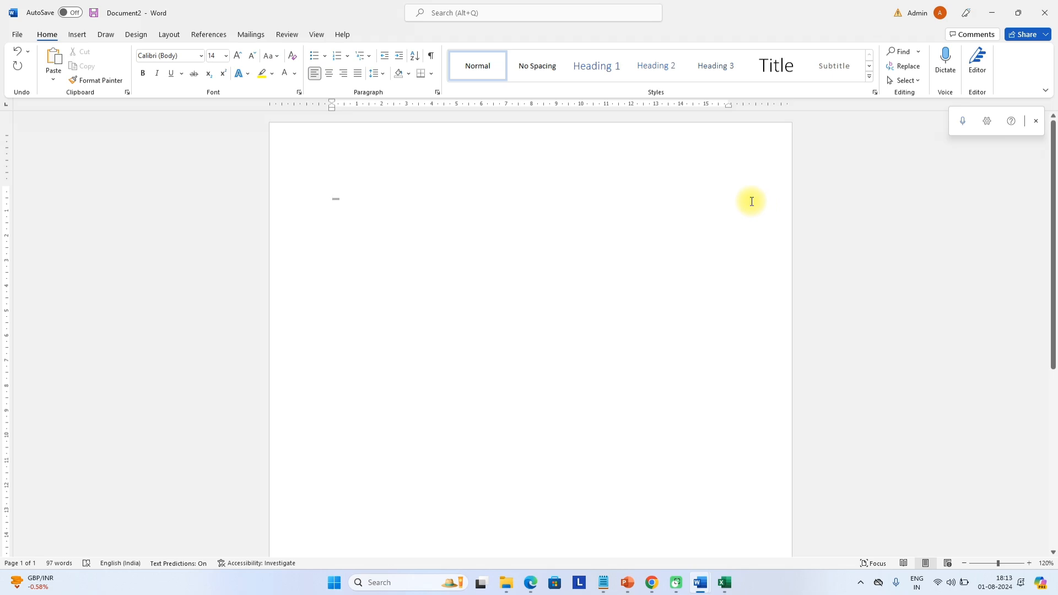
{"action": "key", "text": "ctrl+z"}
{"action": "left_click_drag", "start_coordinate": [745, 185], "coordinate": [759, 337]}
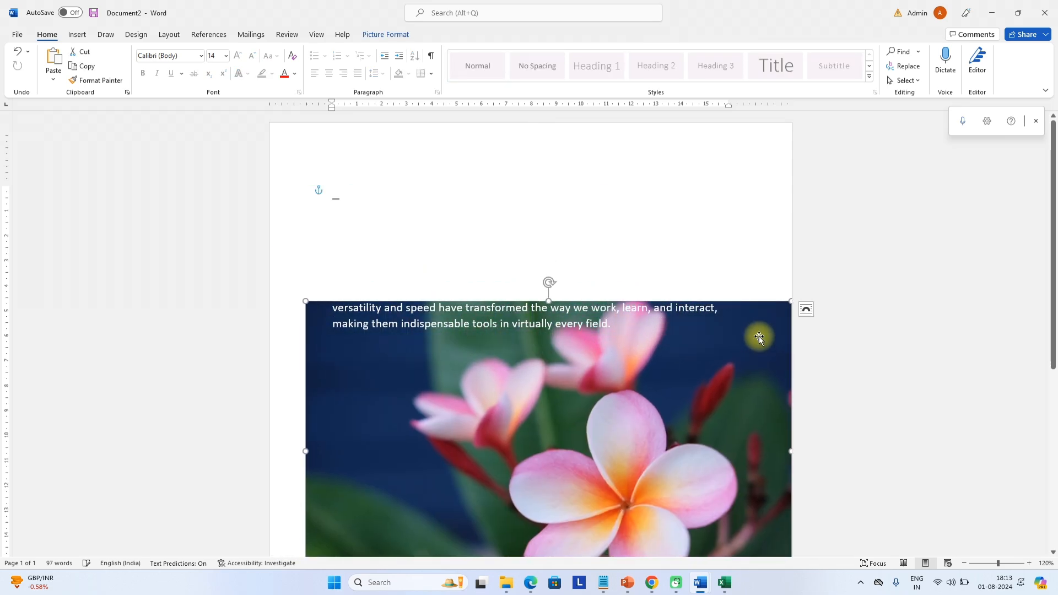
{"action": "key", "text": "Delete"}
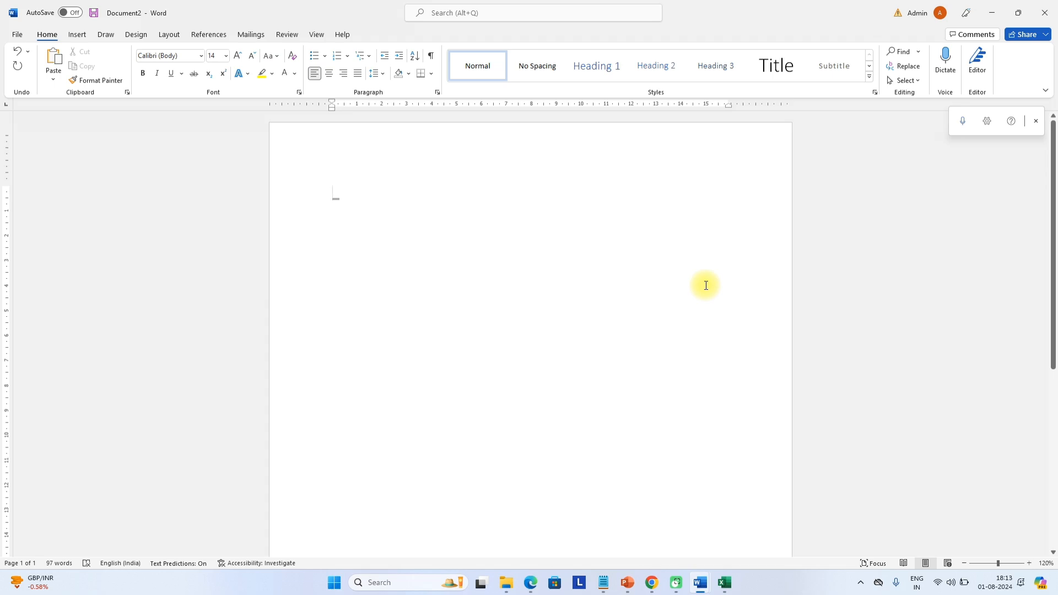
Set all the document text back to automatic black font colour
{"action": "key", "text": "ctrl+a"}
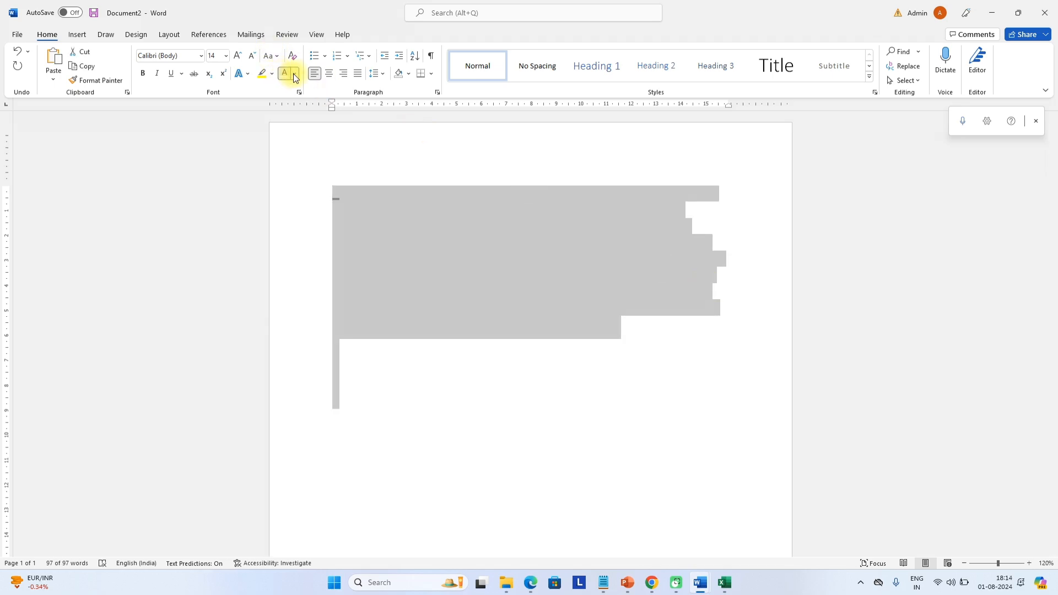
{"action": "left_click", "coordinate": [294, 74]}
{"action": "left_click", "coordinate": [299, 91]}
{"action": "left_click", "coordinate": [626, 258]}
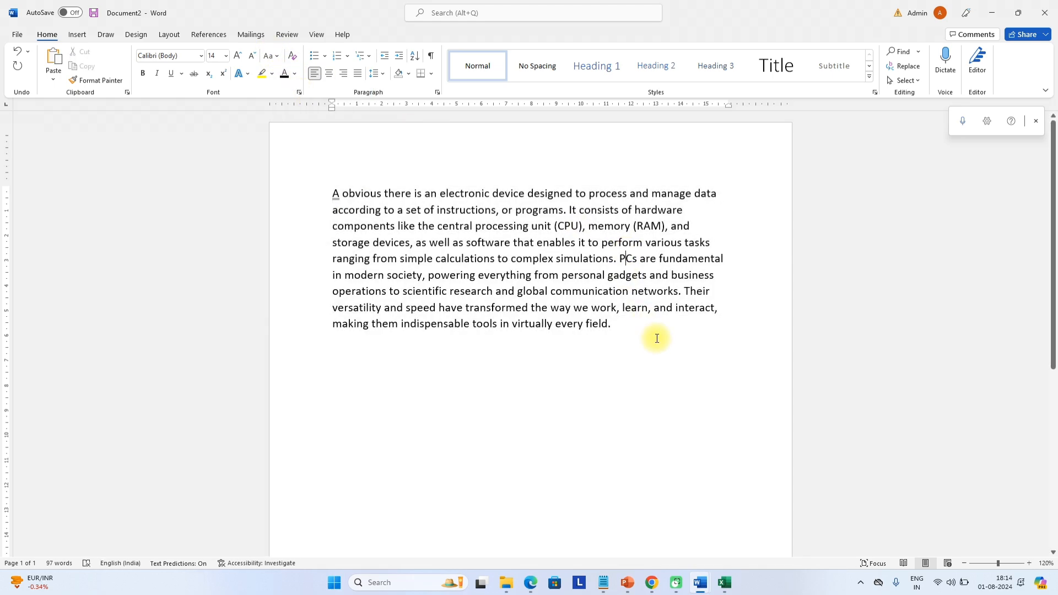
Justify the whole PC paragraph
{"action": "key", "text": "ctrl+a"}
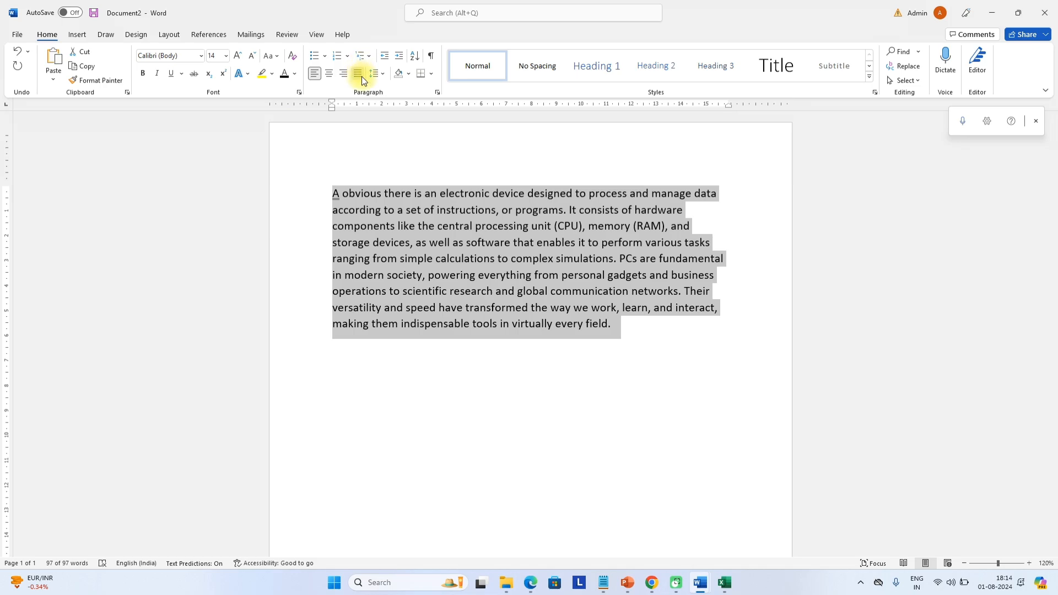
{"action": "left_click", "coordinate": [359, 74]}
{"action": "left_click", "coordinate": [577, 332]}
Draw a Line Arrow across the page below the paragraph
{"action": "left_click", "coordinate": [87, 35]}
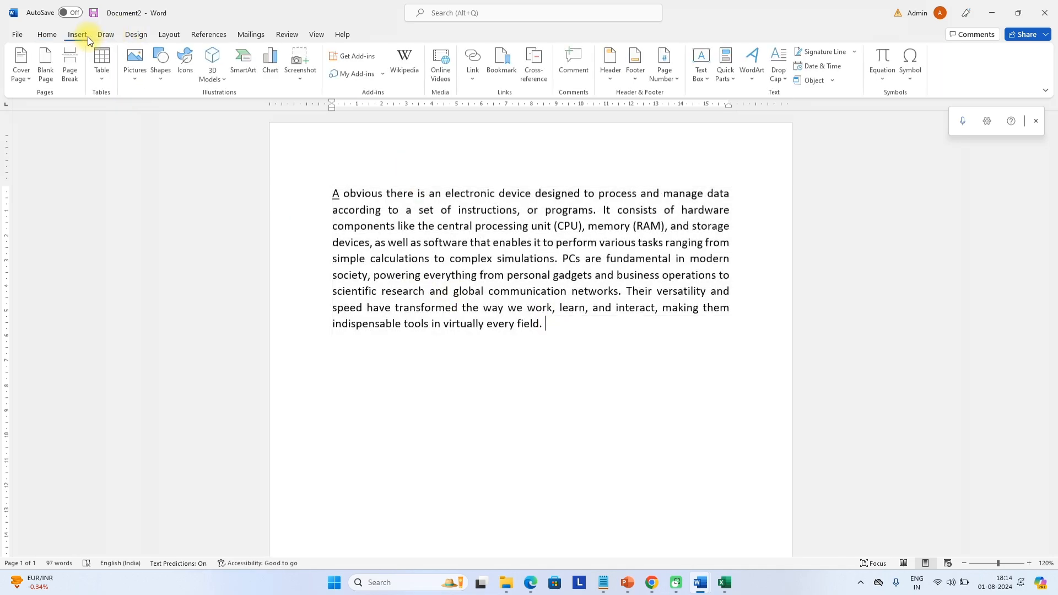
{"action": "left_click", "coordinate": [159, 78]}
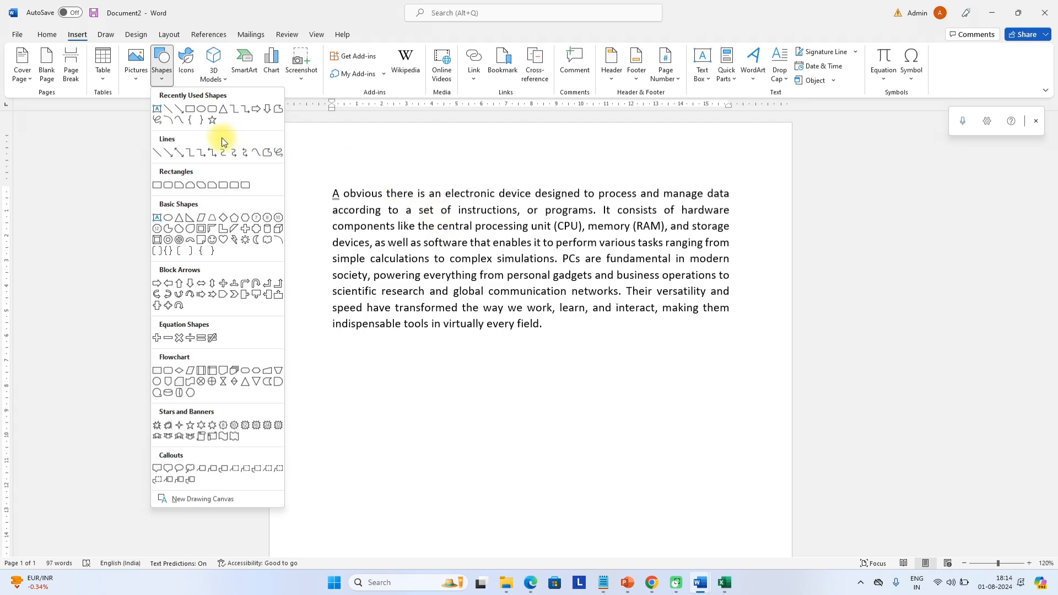
{"action": "scroll", "coordinate": [397, 188], "scroll_direction": "up", "scroll_amount": 3}
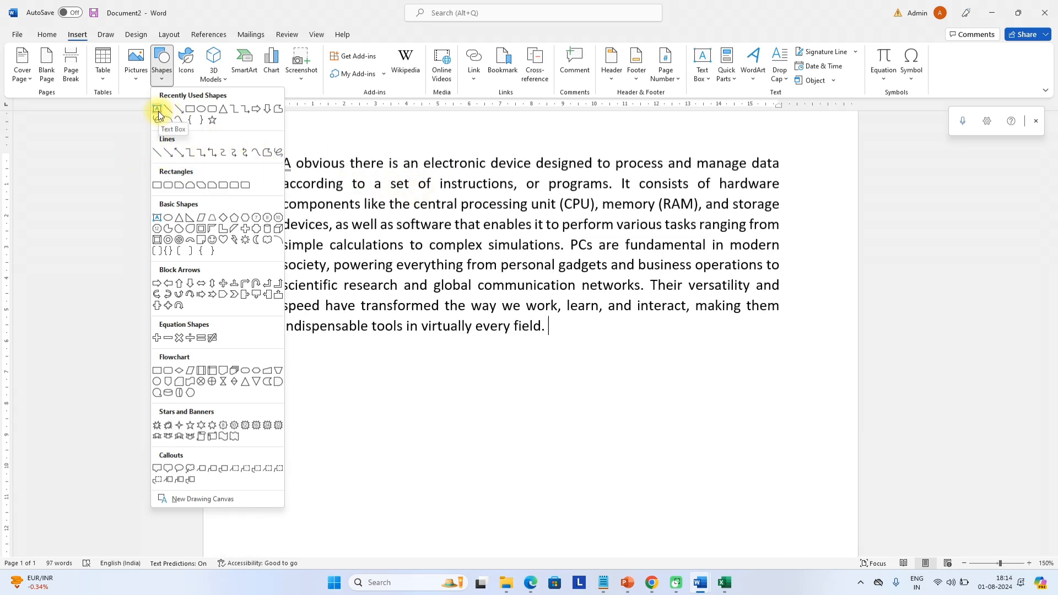
{"action": "left_click", "coordinate": [178, 110]}
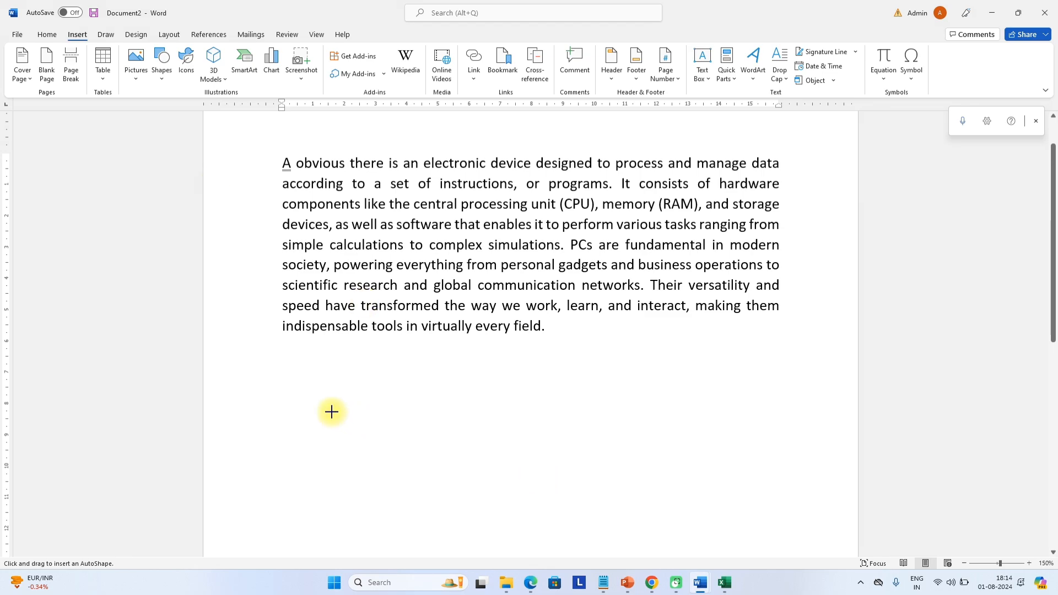
{"action": "mouse_move", "coordinate": [327, 396]}
{"action": "left_mouse_down"}
{"action": "mouse_move", "coordinate": [681, 548]}
{"action": "mouse_move", "coordinate": [609, 477]}
{"action": "mouse_move", "coordinate": [680, 419]}
{"action": "mouse_move", "coordinate": [743, 408]}
{"action": "left_mouse_up"}
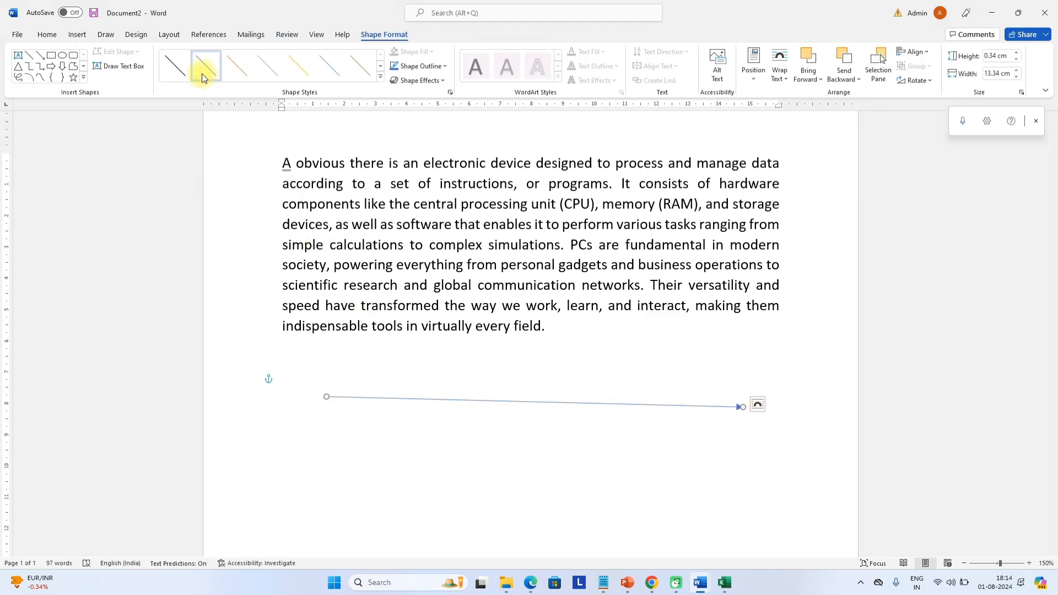
Style the arrow black with a 6 pt outline weight and an orange glow
{"action": "left_click", "coordinate": [174, 69]}
{"action": "left_click", "coordinate": [428, 68]}
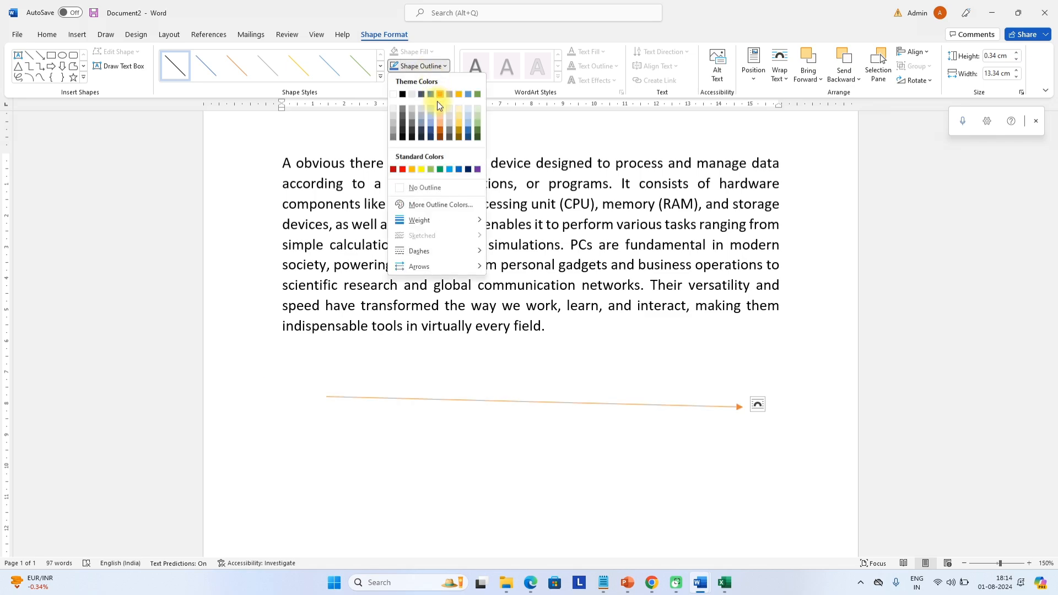
{"action": "mouse_move", "coordinate": [445, 220]}
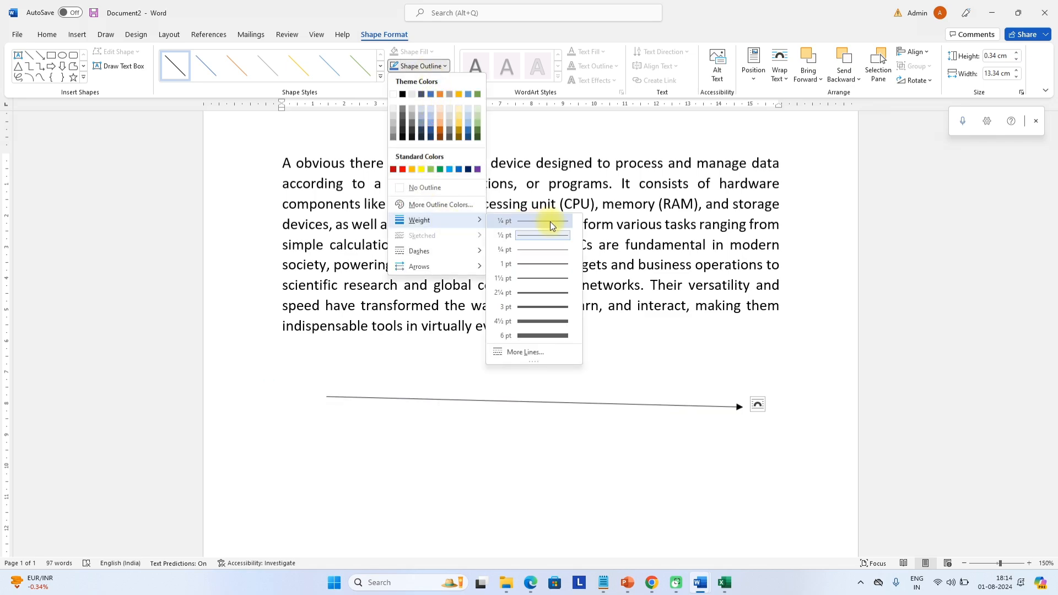
{"action": "left_click", "coordinate": [555, 340]}
{"action": "left_click", "coordinate": [419, 80]}
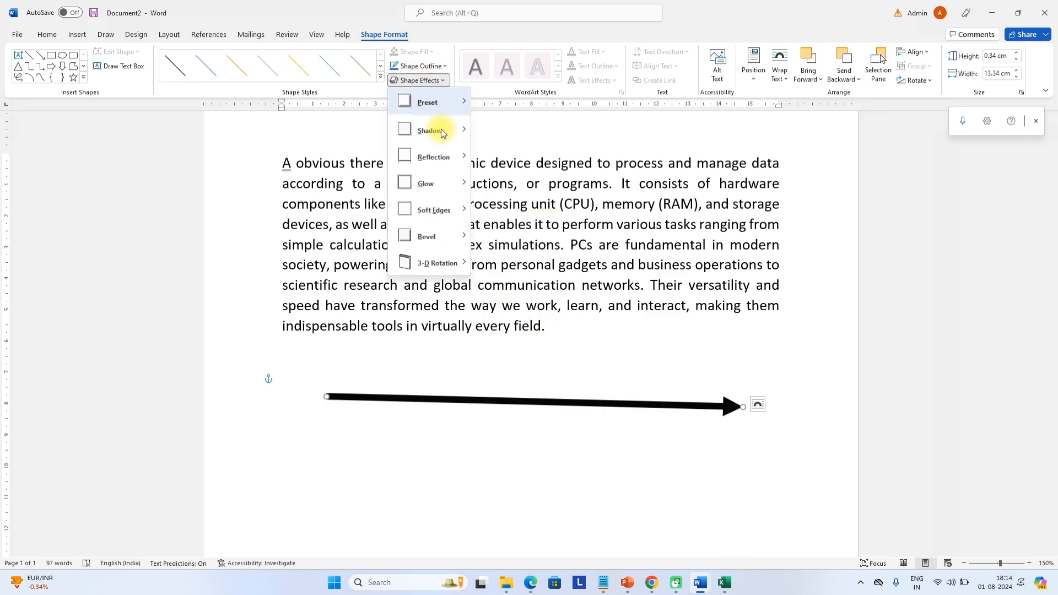
{"action": "mouse_move", "coordinate": [444, 174]}
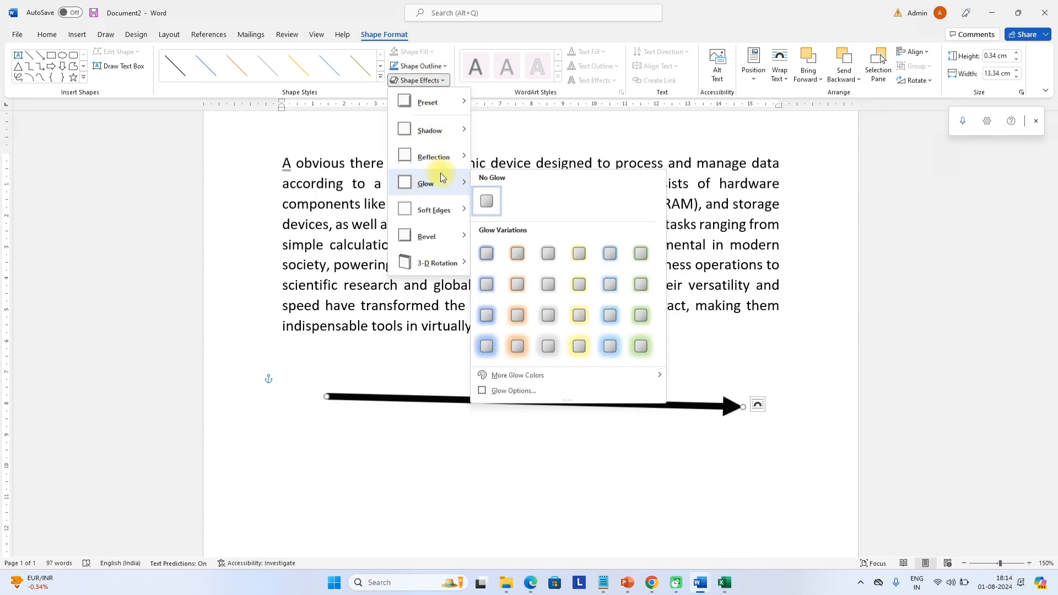
{"action": "left_click", "coordinate": [518, 275]}
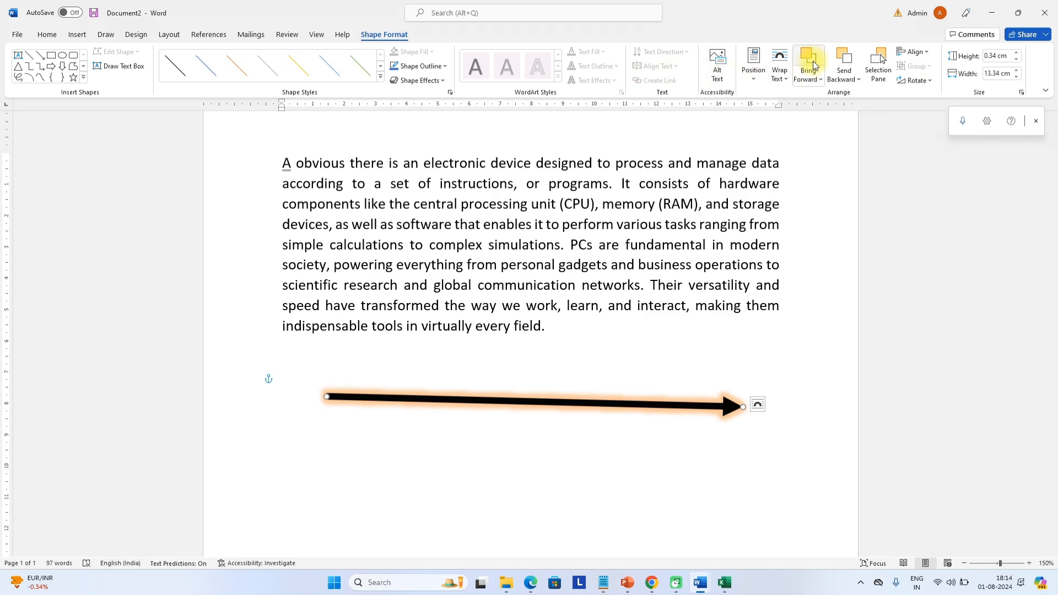
Set the arrow's wrapping to Through and drag it up into the middle of the paragraph
{"action": "left_click", "coordinate": [754, 65]}
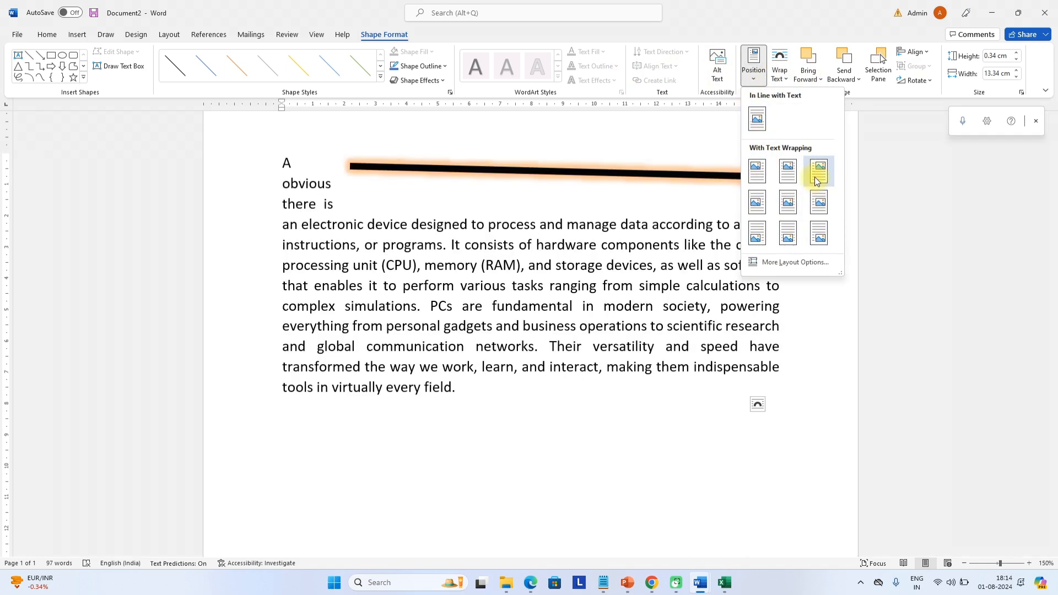
{"action": "left_click", "coordinate": [780, 68]}
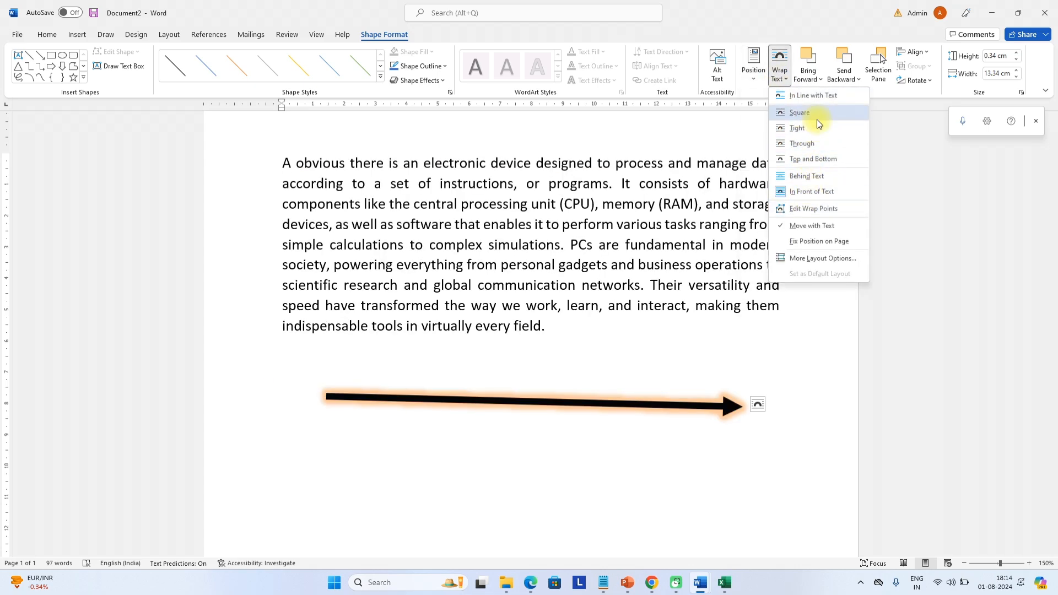
{"action": "left_click", "coordinate": [814, 143]}
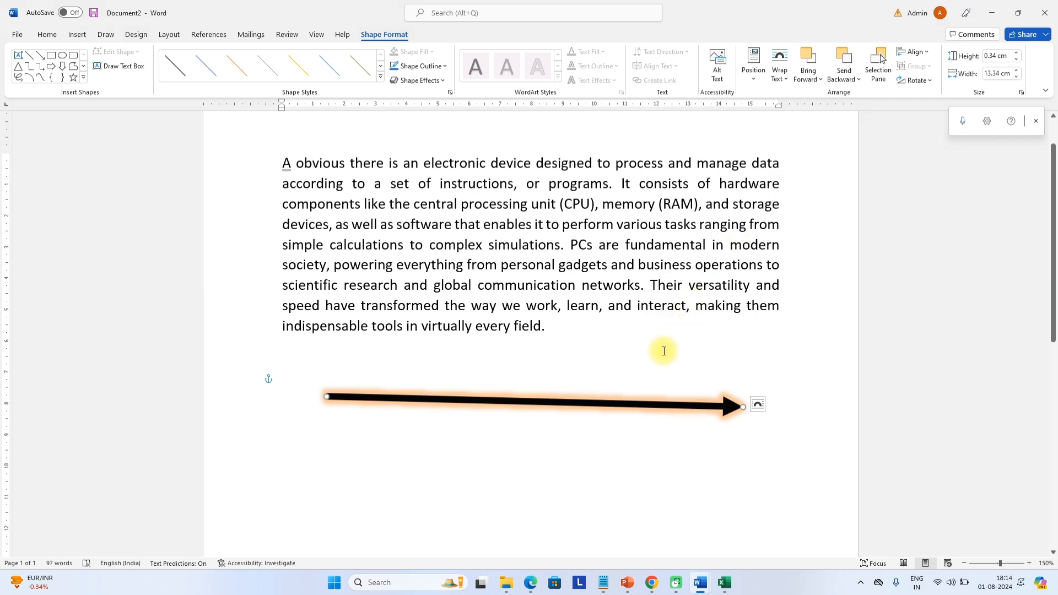
{"action": "left_click_drag", "start_coordinate": [657, 405], "coordinate": [647, 260]}
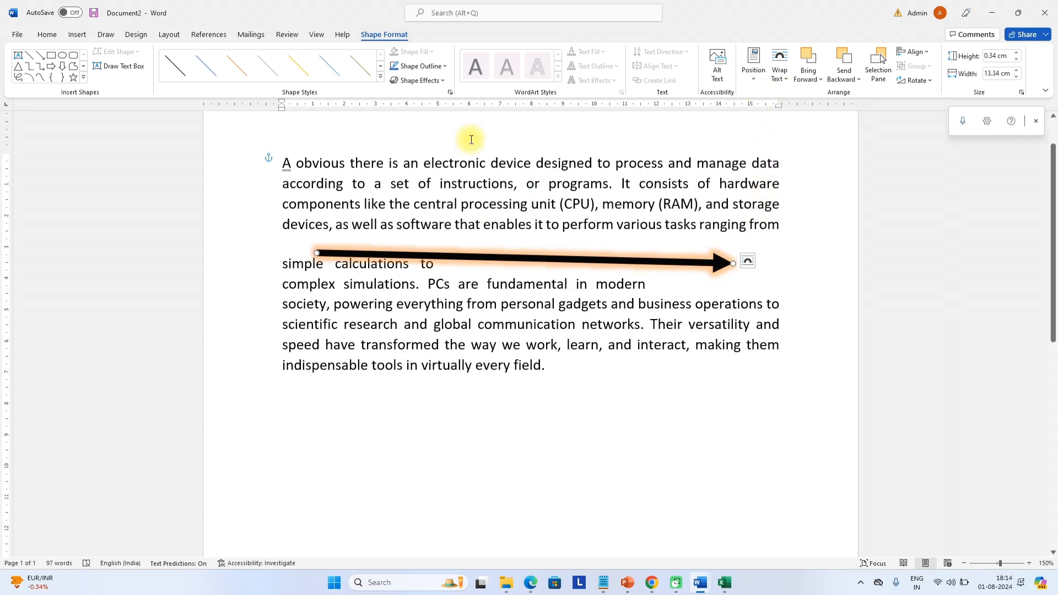
Draw a large rectangle over the paragraph and send it to the back, behind the text
{"action": "left_click", "coordinate": [51, 55]}
{"action": "mouse_move", "coordinate": [260, 149]}
{"action": "left_mouse_down"}
{"action": "mouse_move", "coordinate": [501, 328]}
{"action": "mouse_move", "coordinate": [826, 442]}
{"action": "left_mouse_up"}
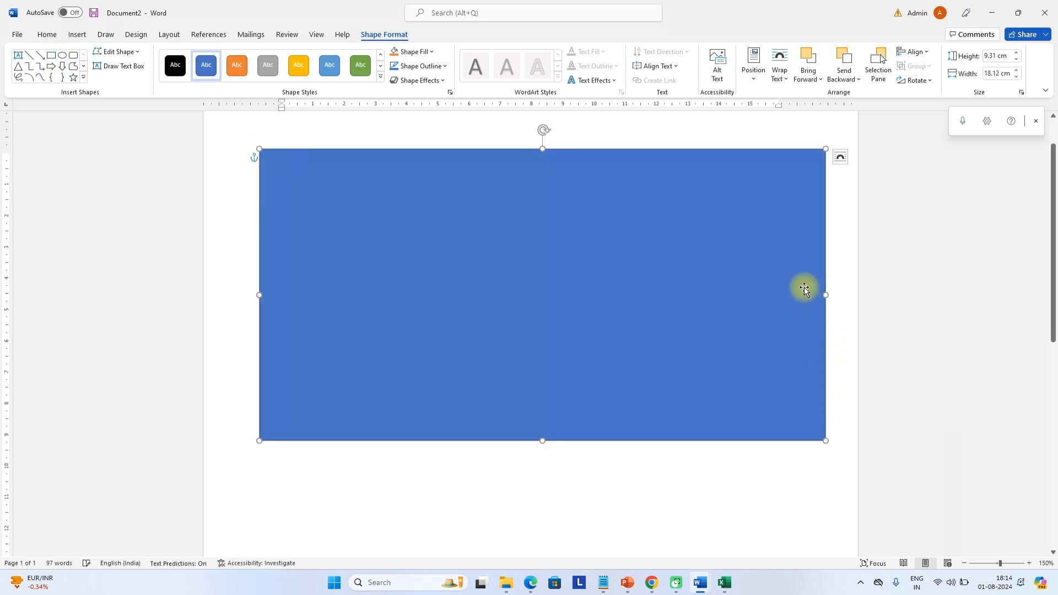
{"action": "left_click_drag", "start_coordinate": [803, 286], "coordinate": [801, 264]}
{"action": "right_click", "coordinate": [773, 247]}
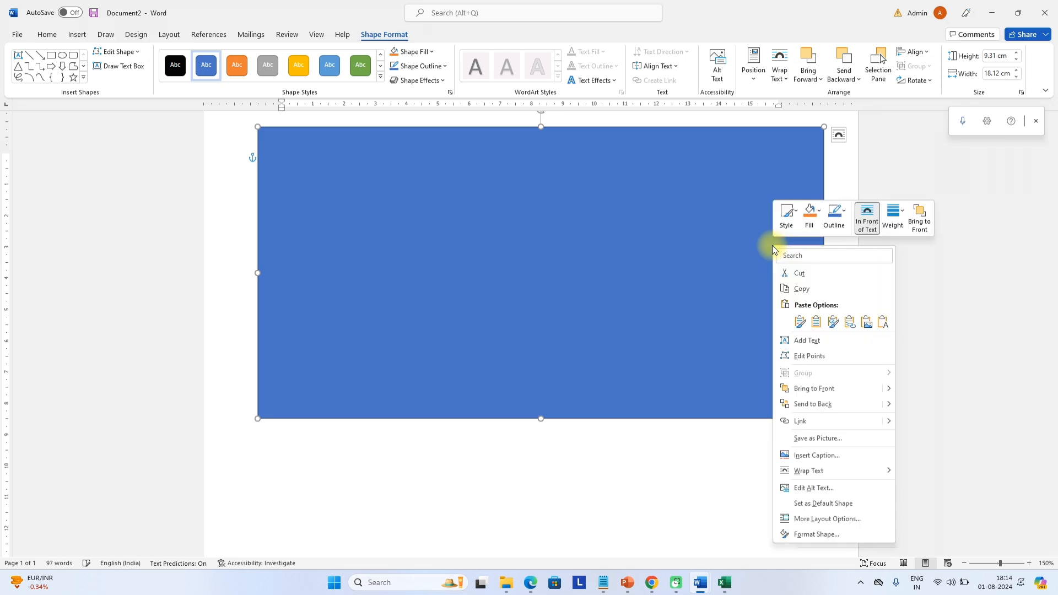
{"action": "left_click", "coordinate": [820, 406]}
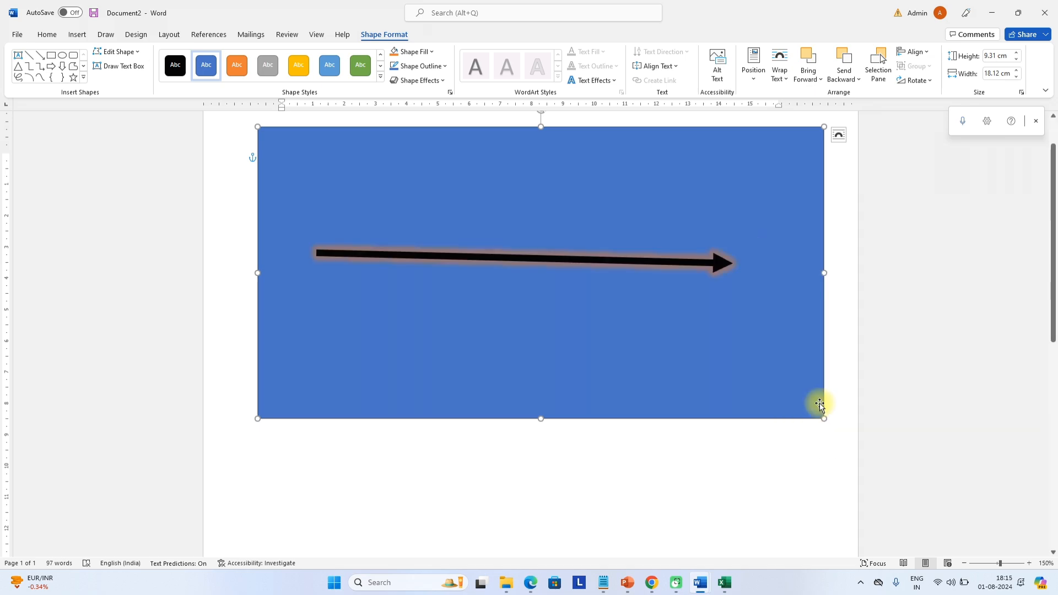
{"action": "right_click", "coordinate": [739, 315]}
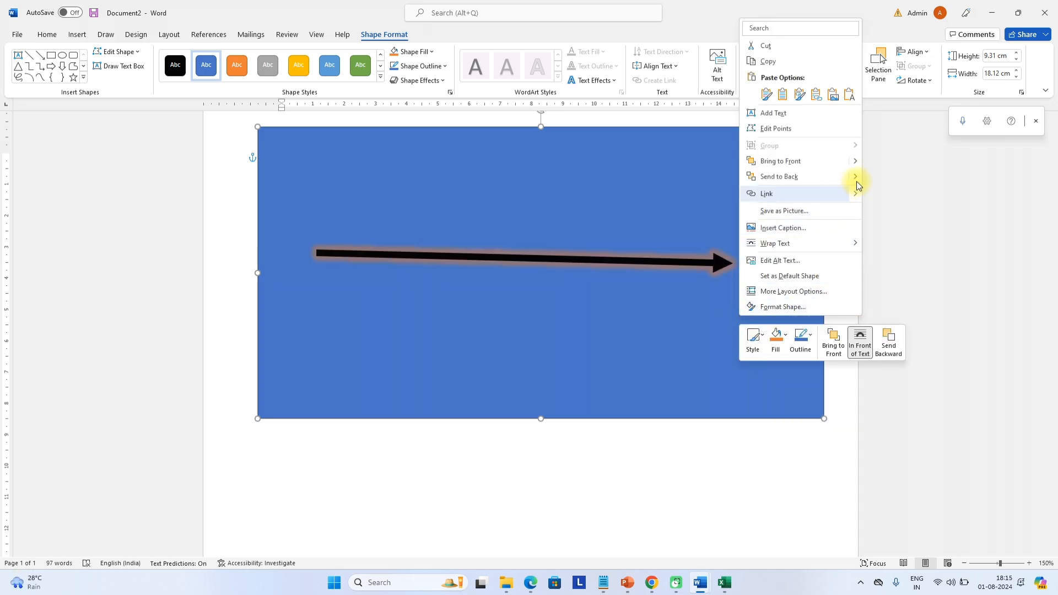
{"action": "left_click", "coordinate": [893, 209]}
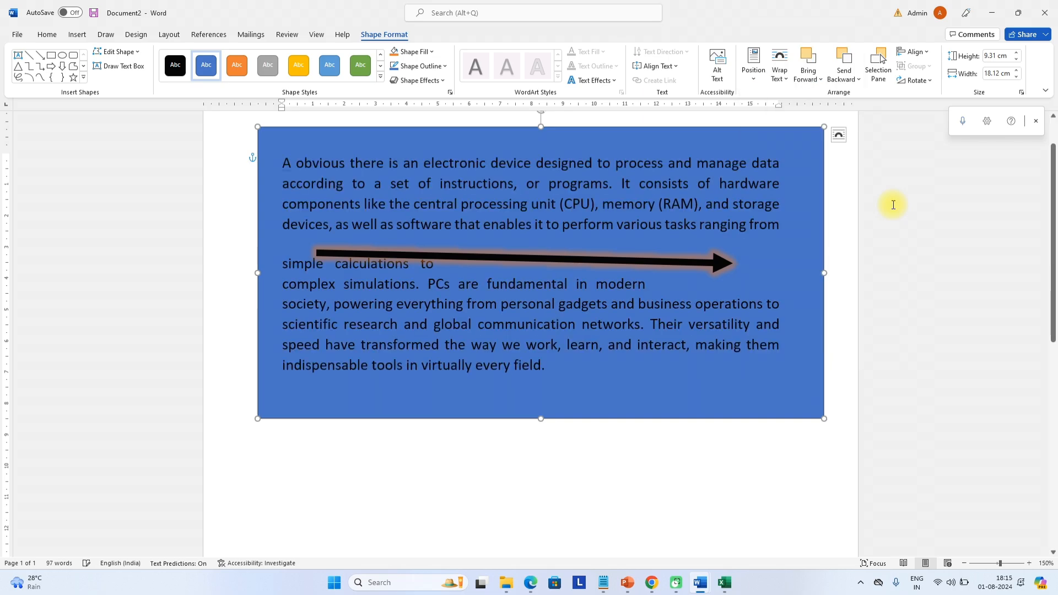
Delete both the glowing arrow and the blue rectangle
{"action": "left_click_drag", "start_coordinate": [768, 216], "coordinate": [771, 212]}
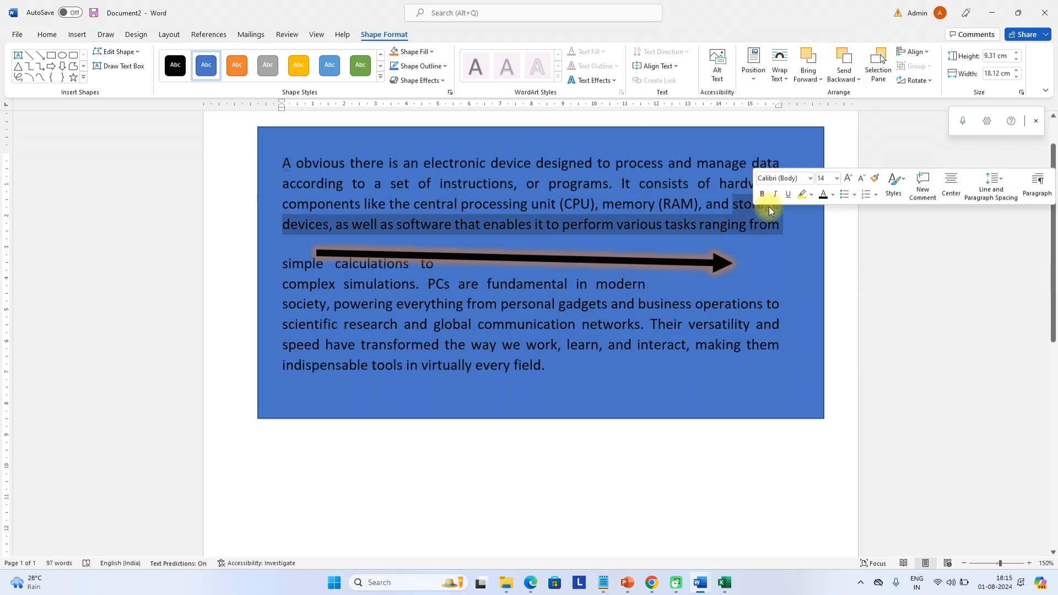
{"action": "left_click", "coordinate": [802, 221]}
{"action": "scroll", "coordinate": [798, 334], "scroll_direction": "up", "scroll_amount": 1}
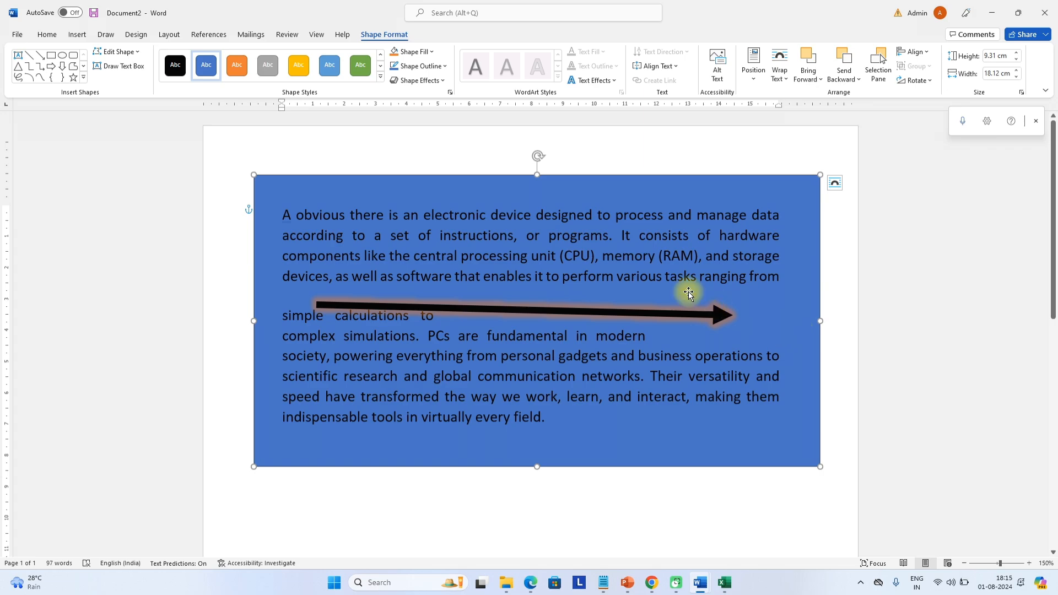
{"action": "left_click", "coordinate": [700, 308]}
{"action": "key", "text": "Delete"}
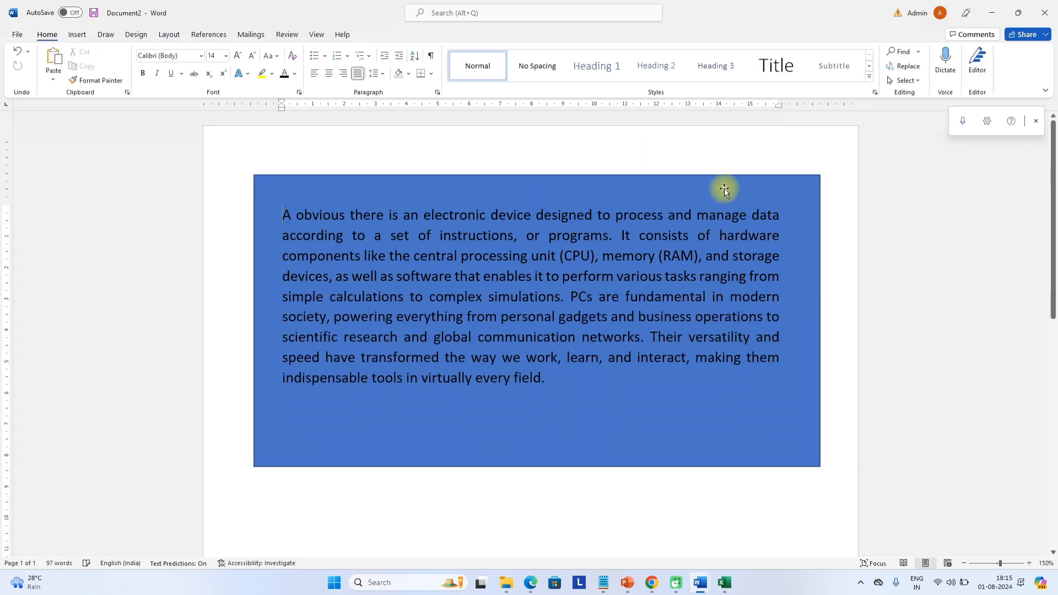
{"action": "left_click", "coordinate": [739, 203]}
{"action": "key", "text": "Delete"}
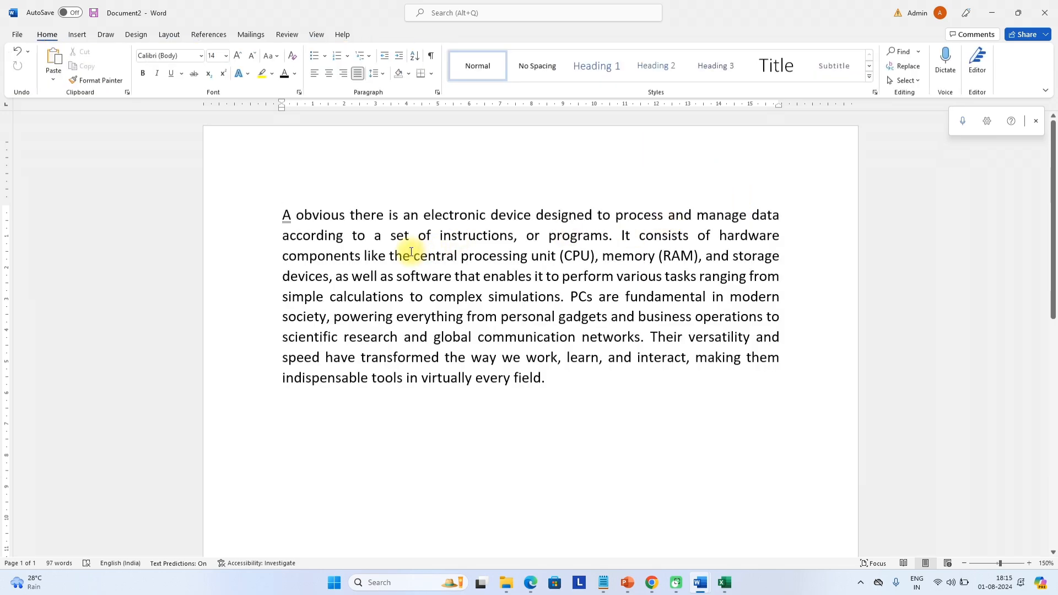
Insert the curved-arrow icon from the Stock Images icons library
{"action": "left_click", "coordinate": [77, 35]}
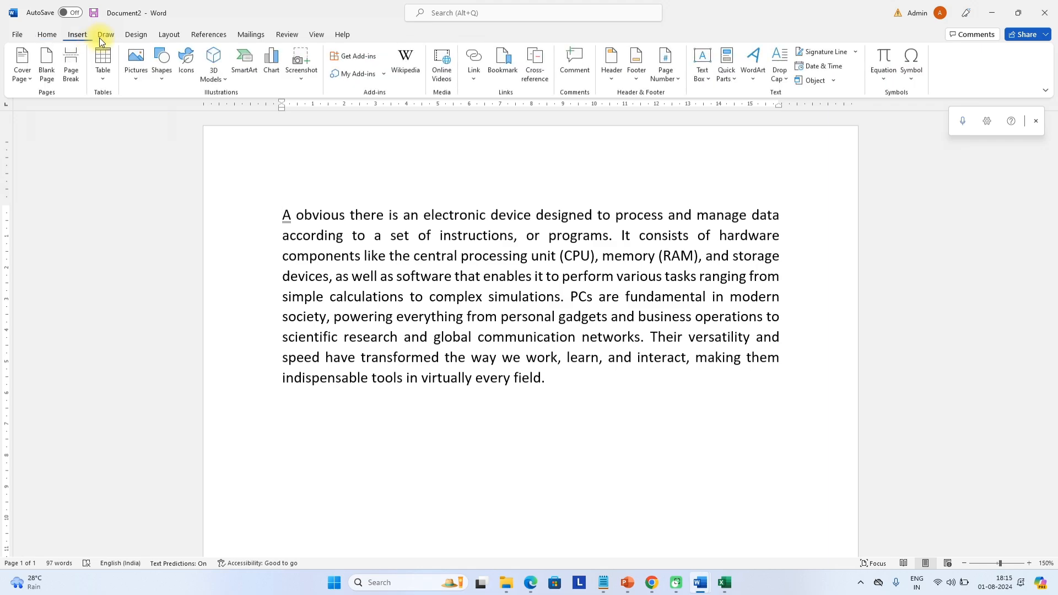
{"action": "left_click", "coordinate": [187, 68]}
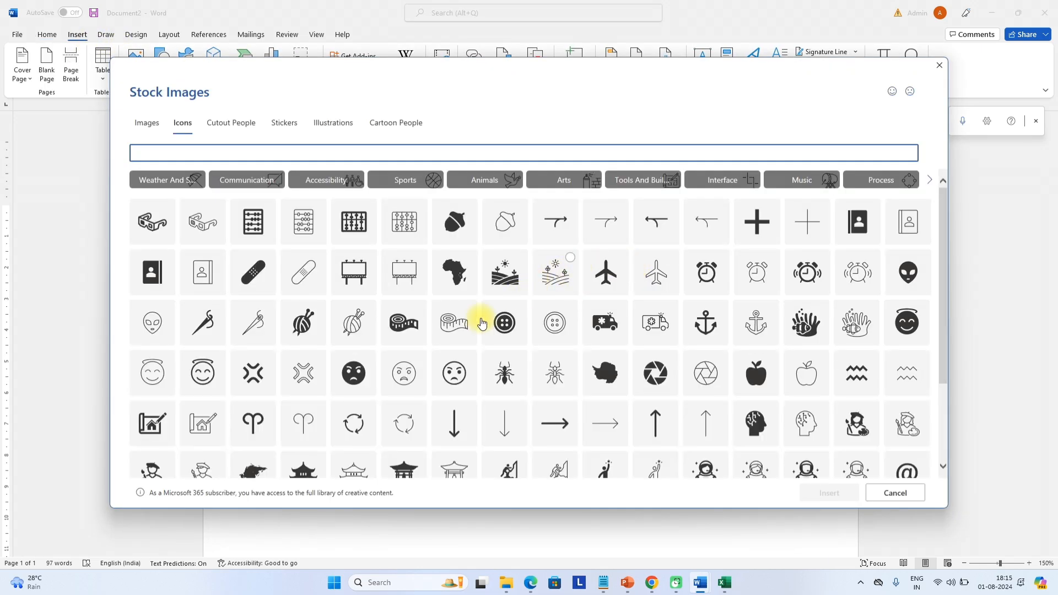
{"action": "scroll", "coordinate": [299, 329], "scroll_direction": "down", "scroll_amount": 3}
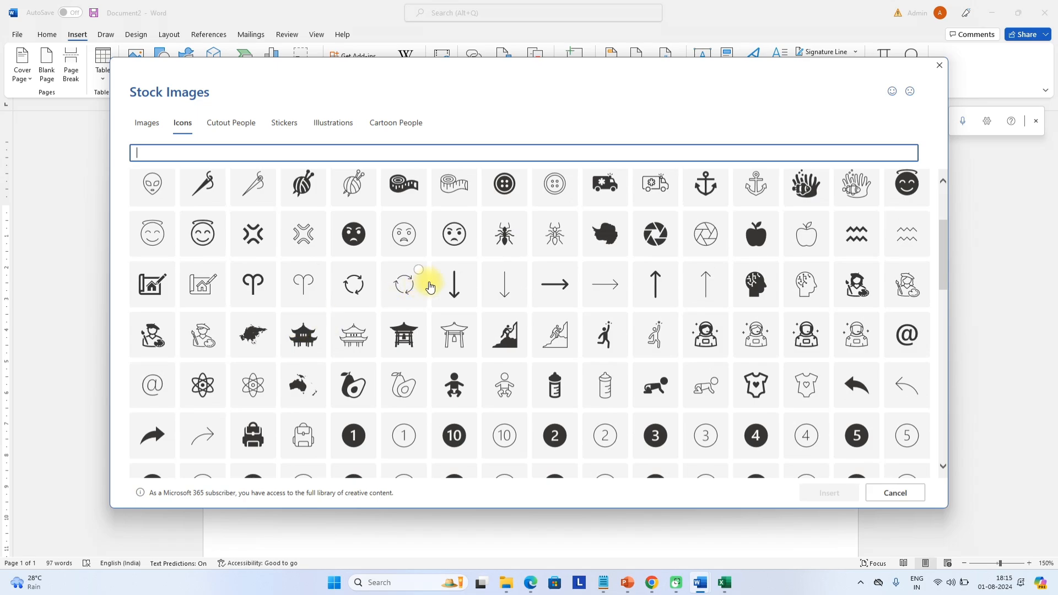
{"action": "scroll", "coordinate": [430, 287], "scroll_direction": "down", "scroll_amount": 6}
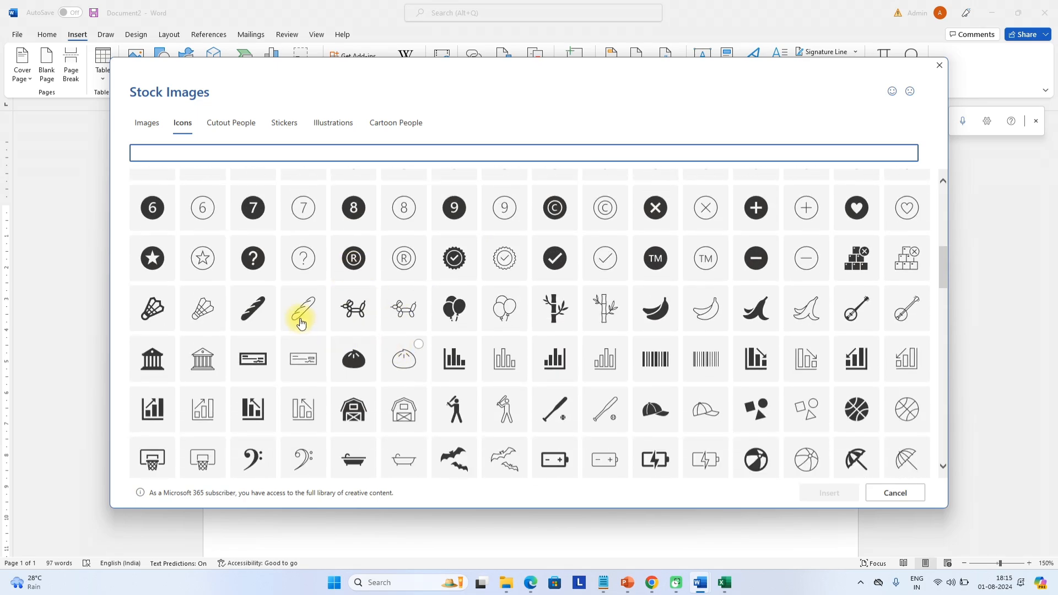
{"action": "scroll", "coordinate": [300, 324], "scroll_direction": "up", "scroll_amount": 2}
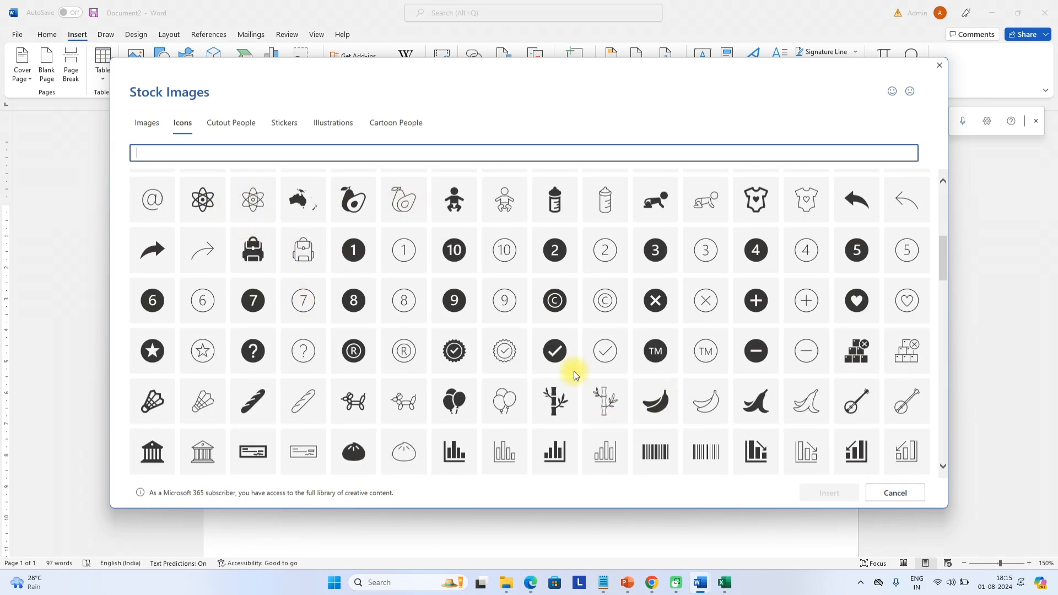
{"action": "scroll", "coordinate": [666, 287], "scroll_direction": "down", "scroll_amount": 3}
{"action": "scroll", "coordinate": [661, 295], "scroll_direction": "up", "scroll_amount": 3}
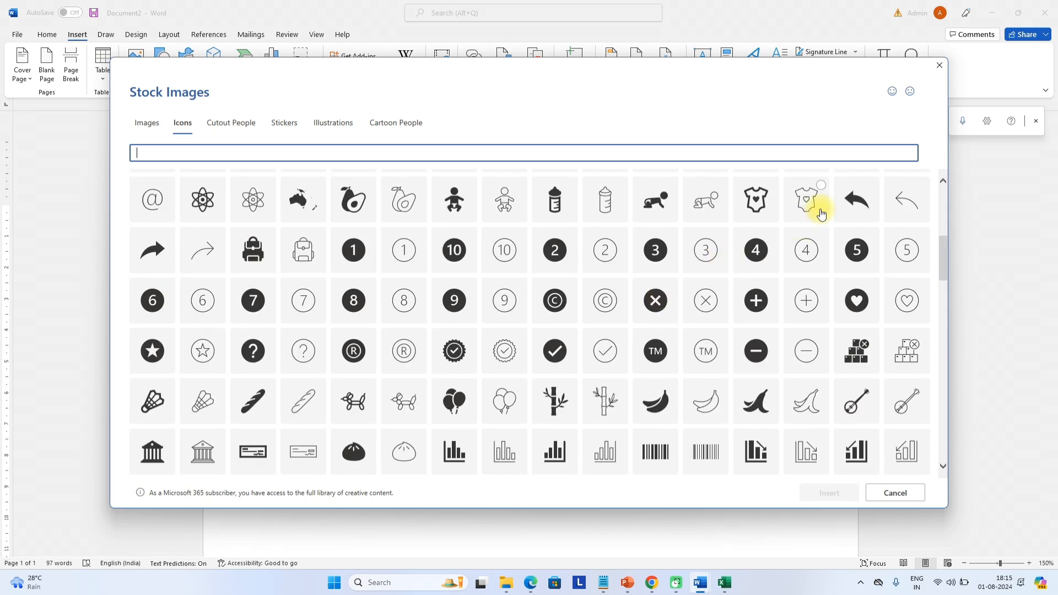
{"action": "left_click", "coordinate": [868, 205]}
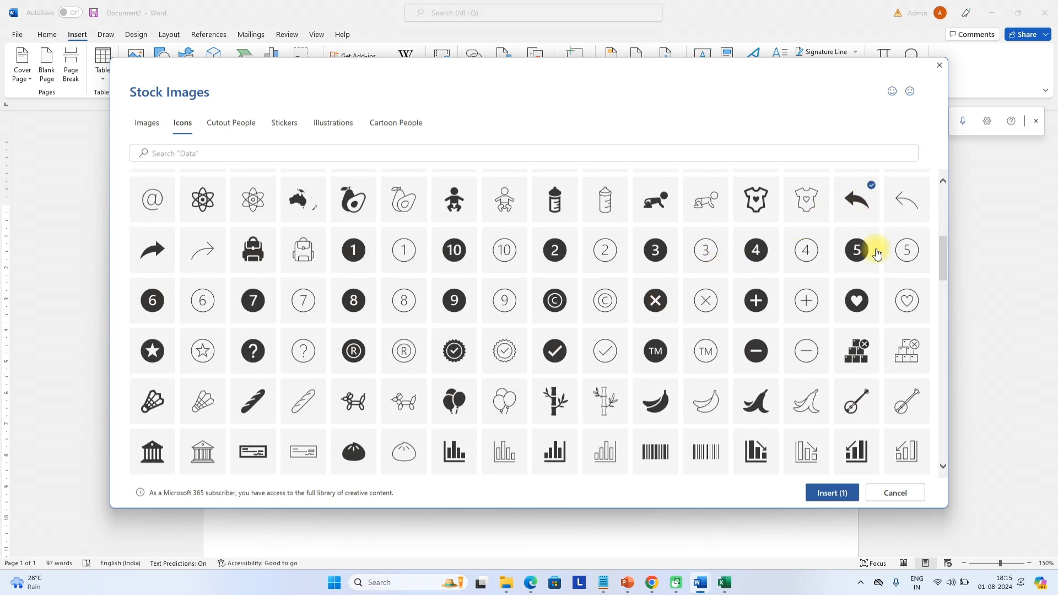
{"action": "left_click", "coordinate": [833, 494]}
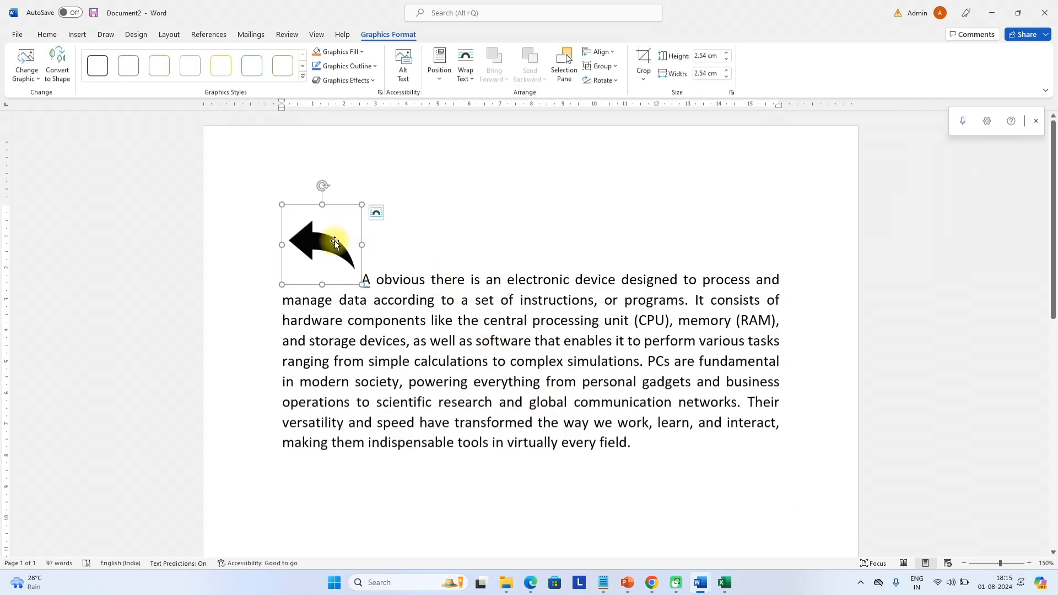
Place the arrow icon after the word 'field.', shrink it to 0.94 cm, then delete it
{"action": "left_click_drag", "start_coordinate": [334, 242], "coordinate": [475, 275]}
{"action": "left_click_drag", "start_coordinate": [642, 424], "coordinate": [677, 424]}
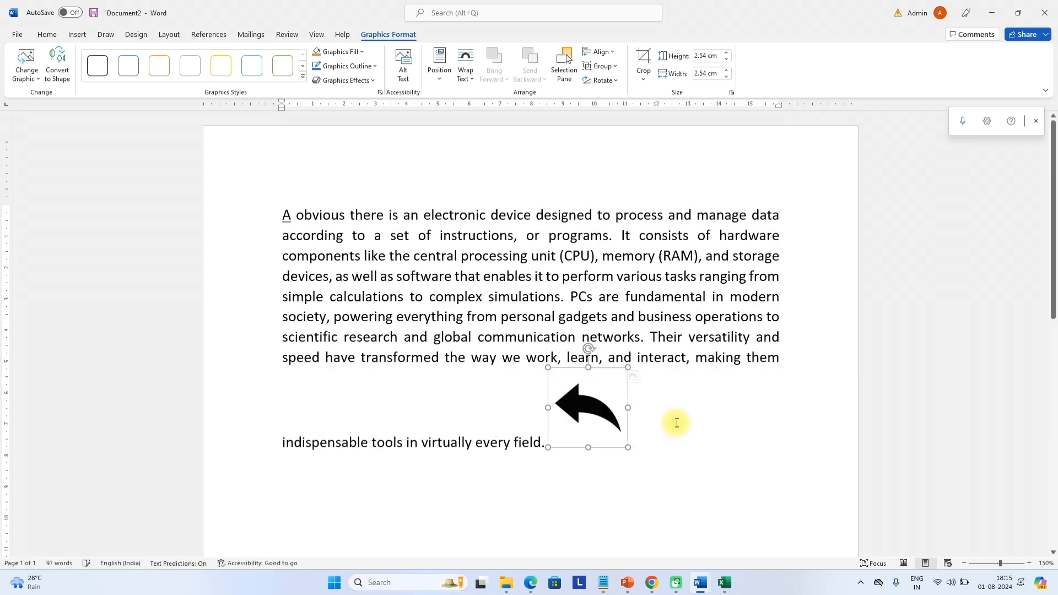
{"action": "left_click_drag", "start_coordinate": [629, 367], "coordinate": [557, 398]}
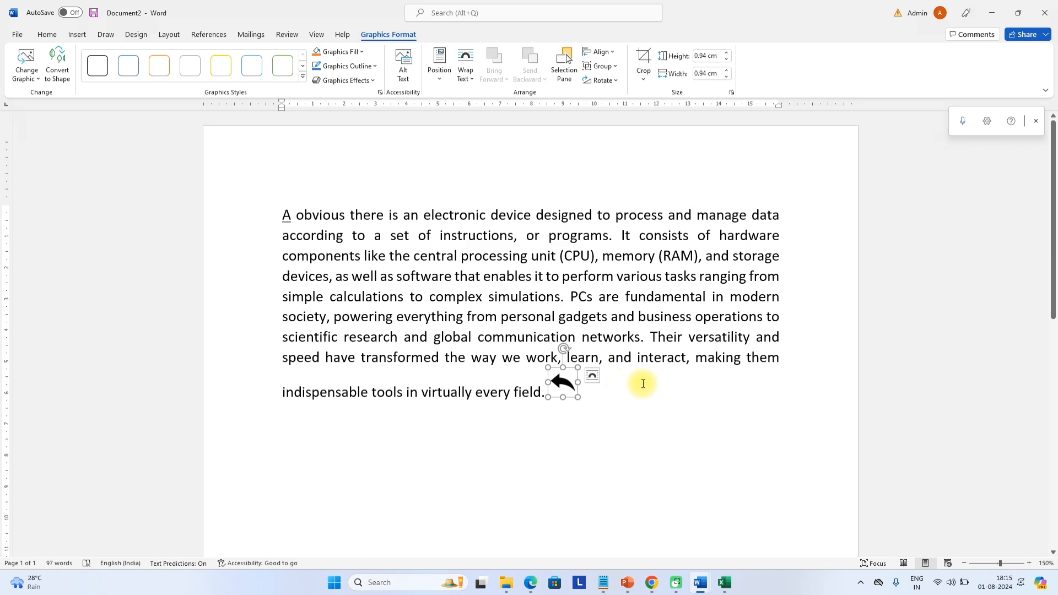
{"action": "key", "text": "Delete"}
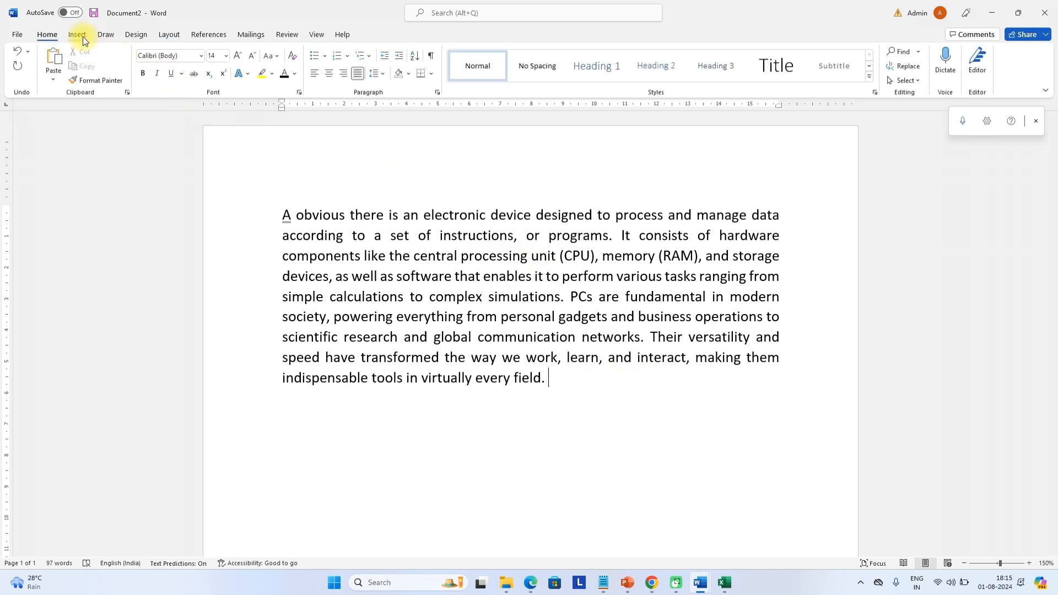
Insert the T-pose boy avatar from the Avatars category of the stock 3D models
{"action": "left_click", "coordinate": [77, 34]}
{"action": "left_click", "coordinate": [221, 75]}
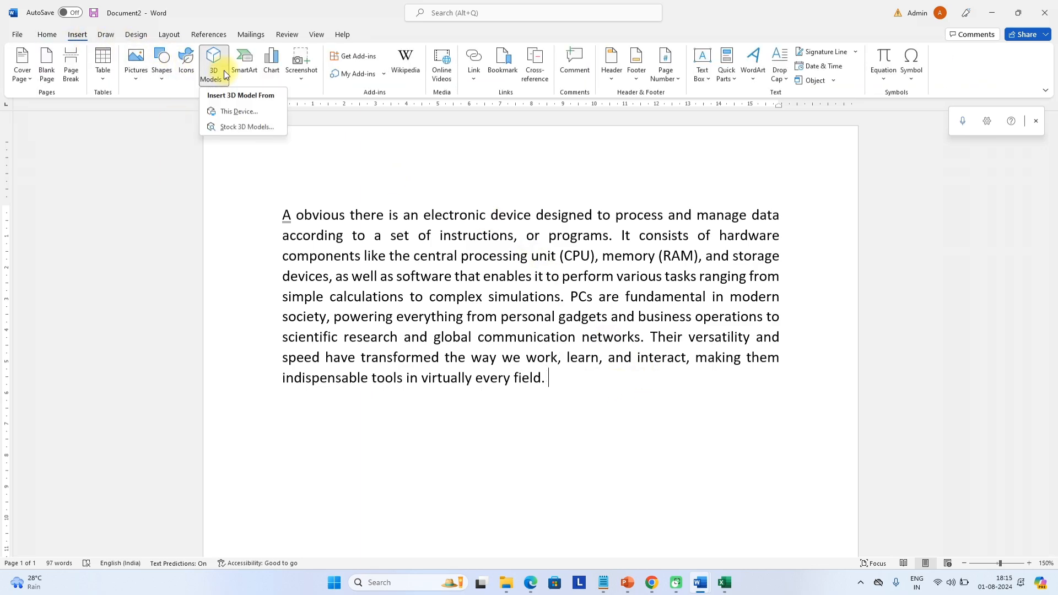
{"action": "left_click", "coordinate": [252, 126]}
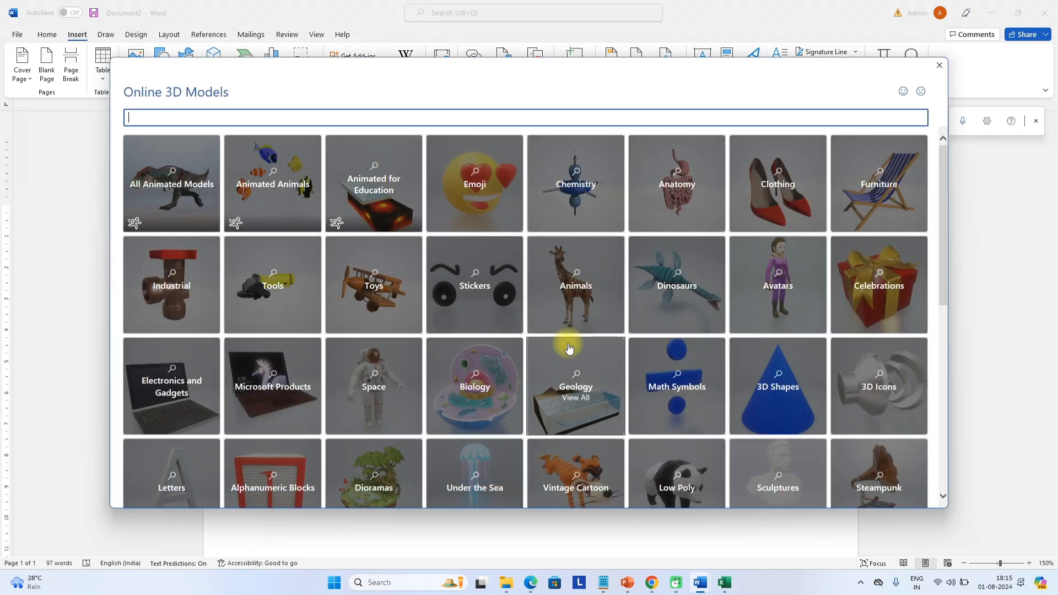
{"action": "scroll", "coordinate": [553, 308], "scroll_direction": "down", "scroll_amount": 8}
{"action": "scroll", "coordinate": [553, 303], "scroll_direction": "up", "scroll_amount": 10}
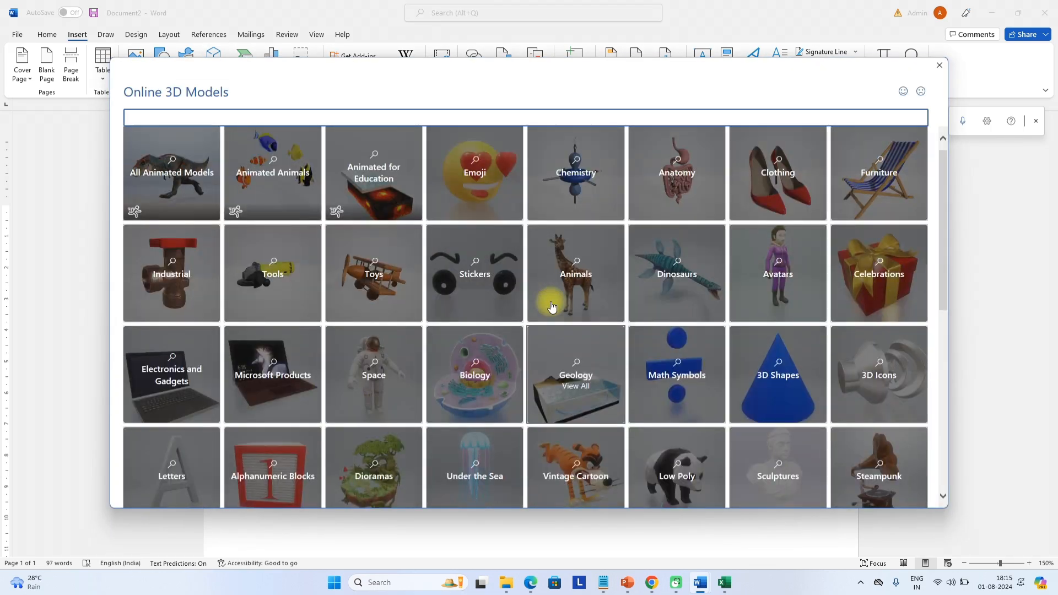
{"action": "left_click", "coordinate": [771, 303]}
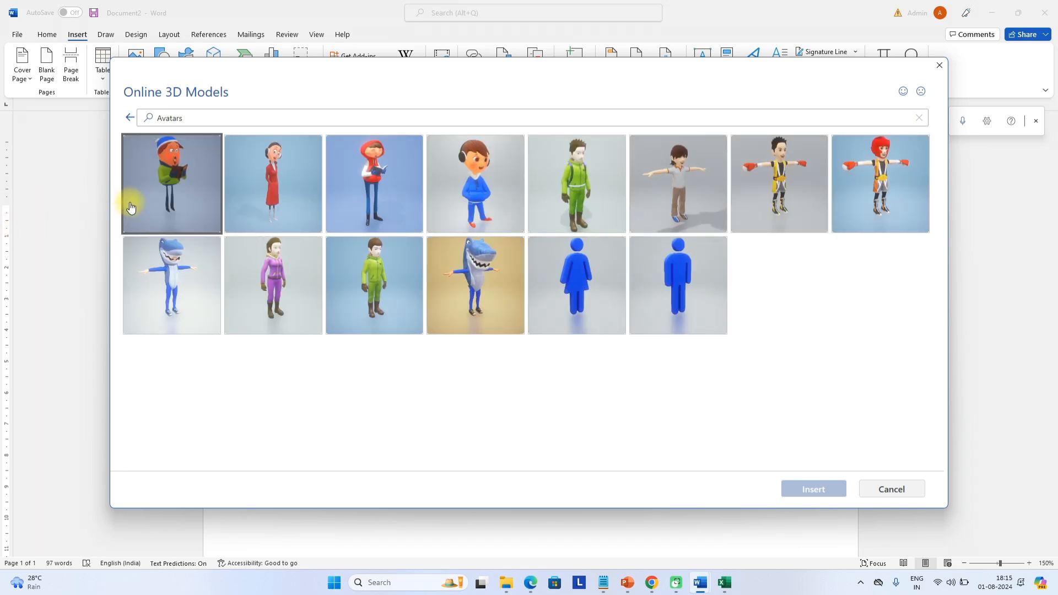
{"action": "left_click", "coordinate": [694, 193]}
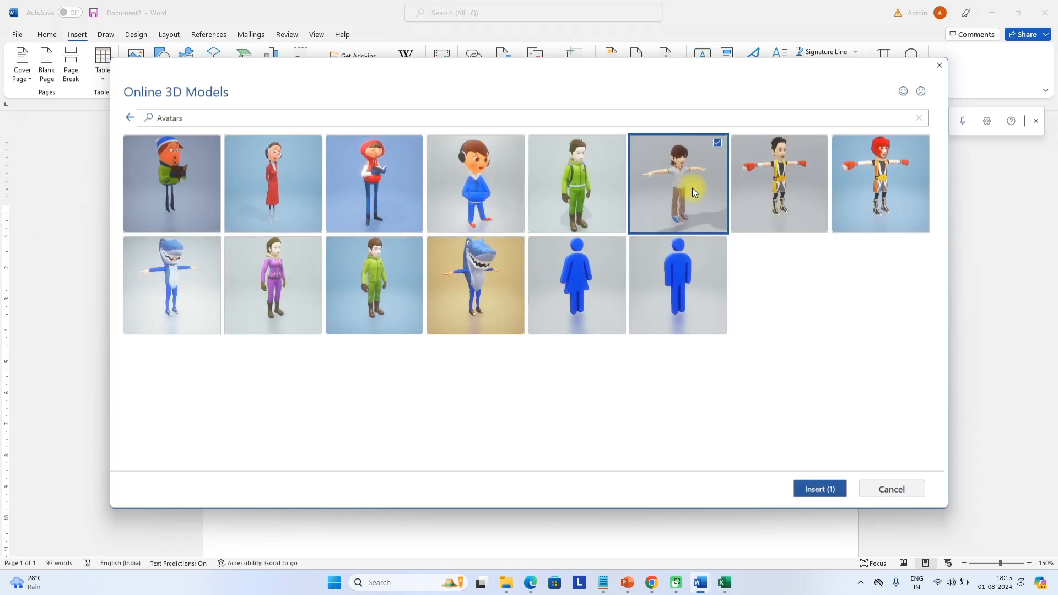
{"action": "left_click", "coordinate": [819, 491]}
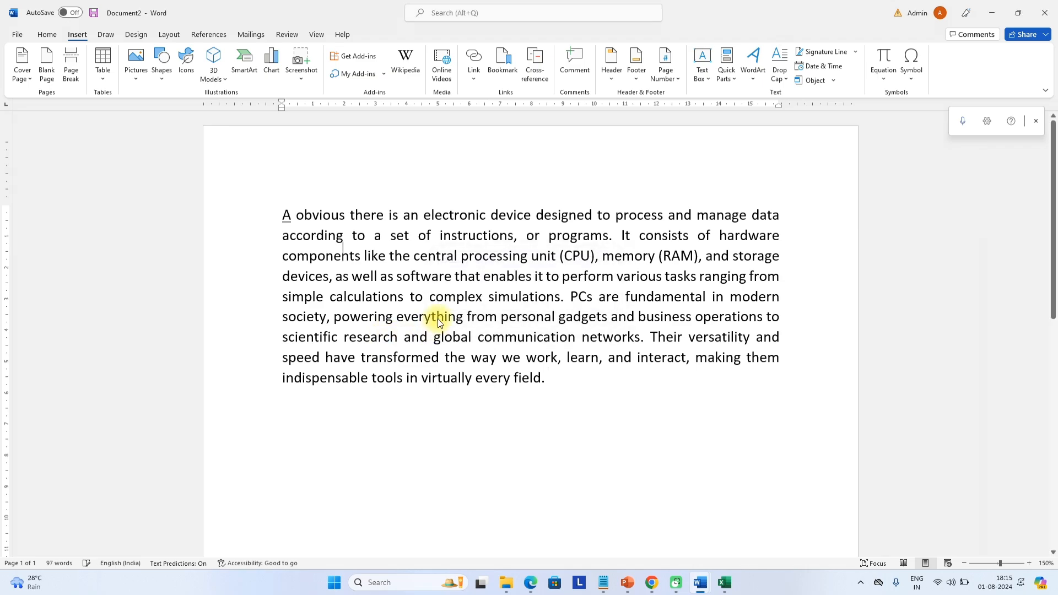
Move the boy model over the paragraph and enlarge it to 7.27 cm tall
{"action": "left_click_drag", "start_coordinate": [411, 432], "coordinate": [530, 292]}
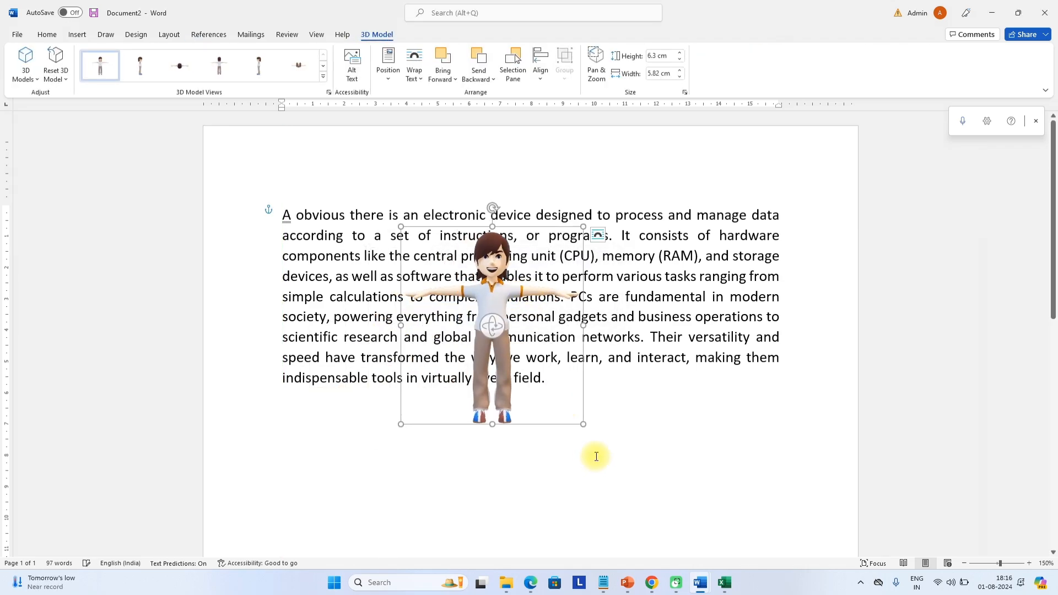
{"action": "left_click_drag", "start_coordinate": [583, 425], "coordinate": [612, 455]}
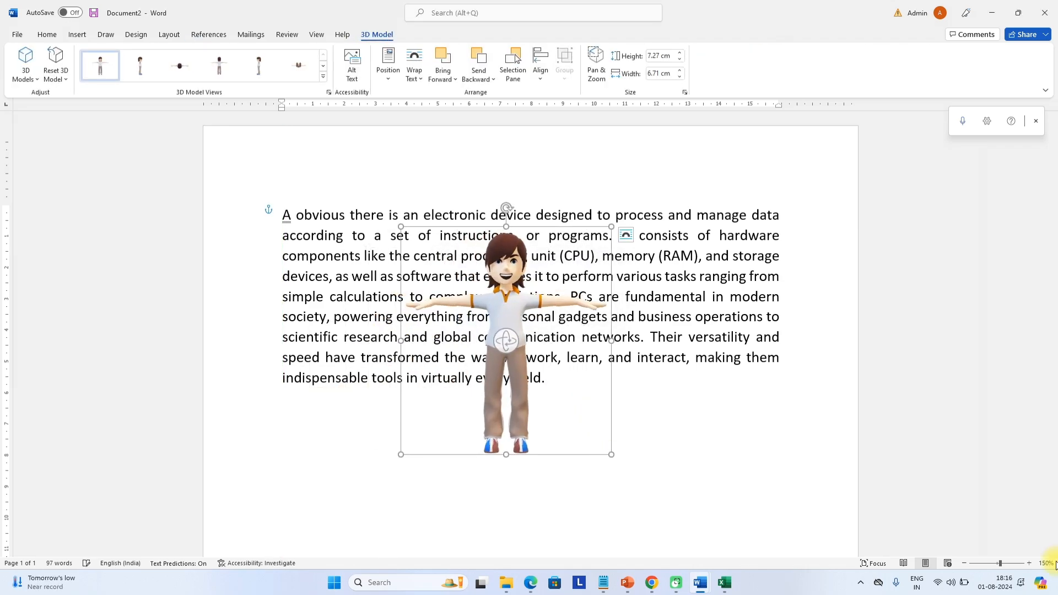
{"action": "left_click", "coordinate": [1001, 563]}
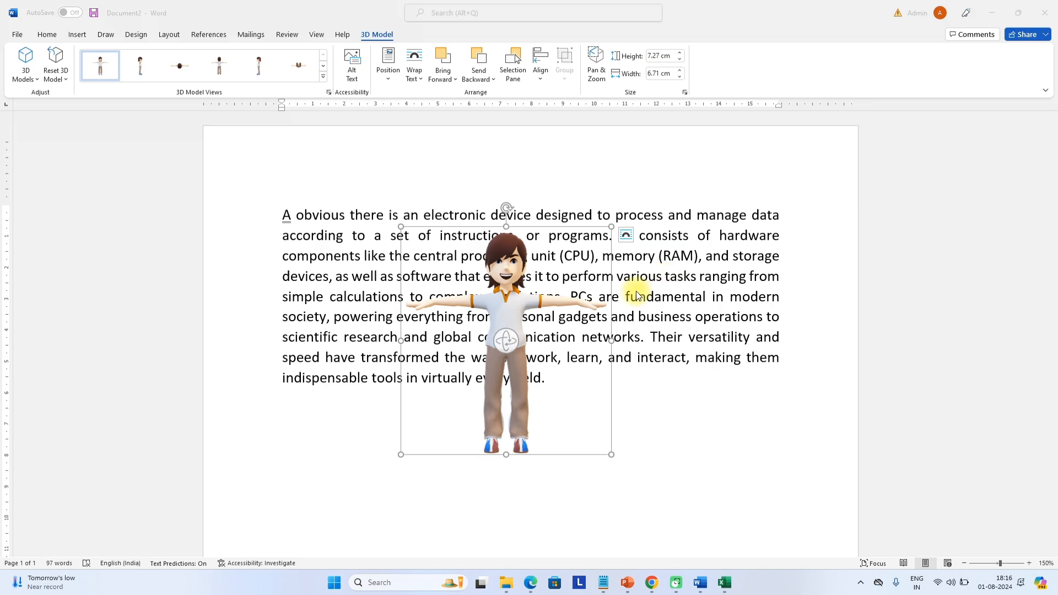
{"action": "left_click", "coordinate": [397, 223]}
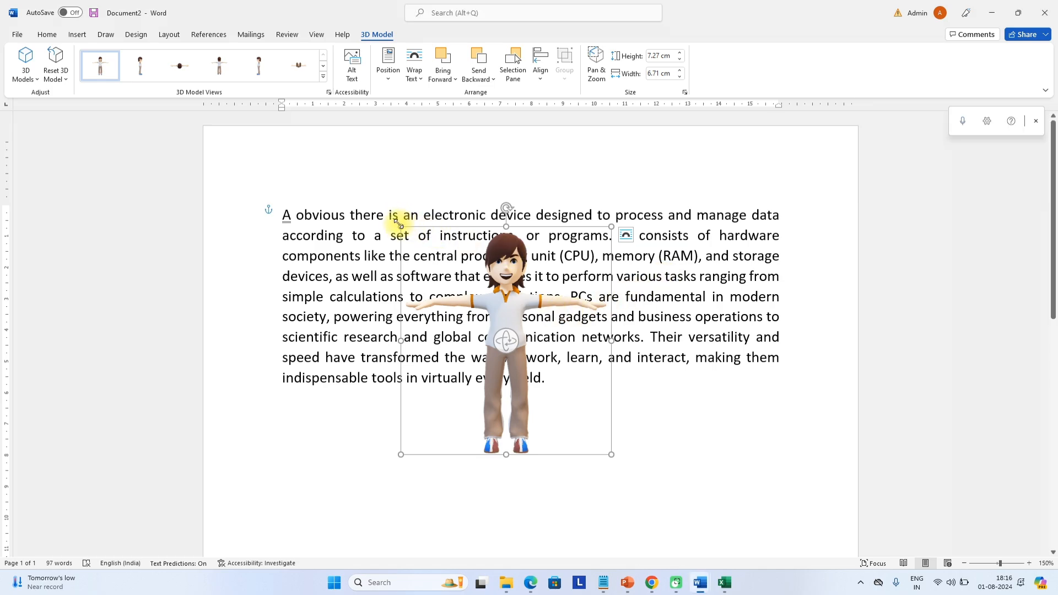
Enlarge the avatar to 8.56 cm, rotate and narrow it, and move it below the paragraph
{"action": "left_click_drag", "start_coordinate": [400, 226], "coordinate": [365, 186]}
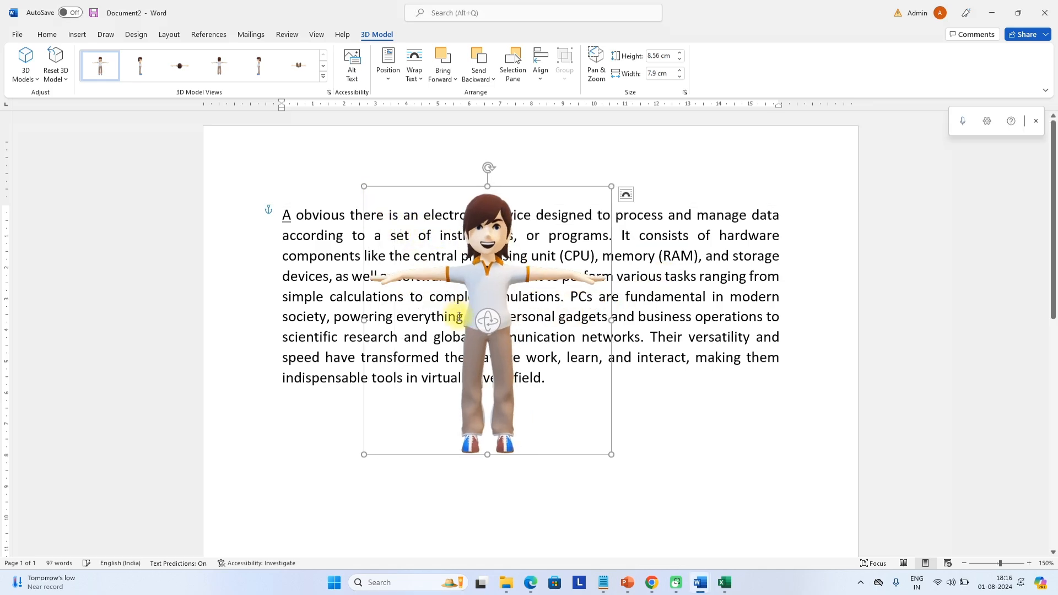
{"action": "left_click_drag", "start_coordinate": [480, 320], "coordinate": [528, 439]}
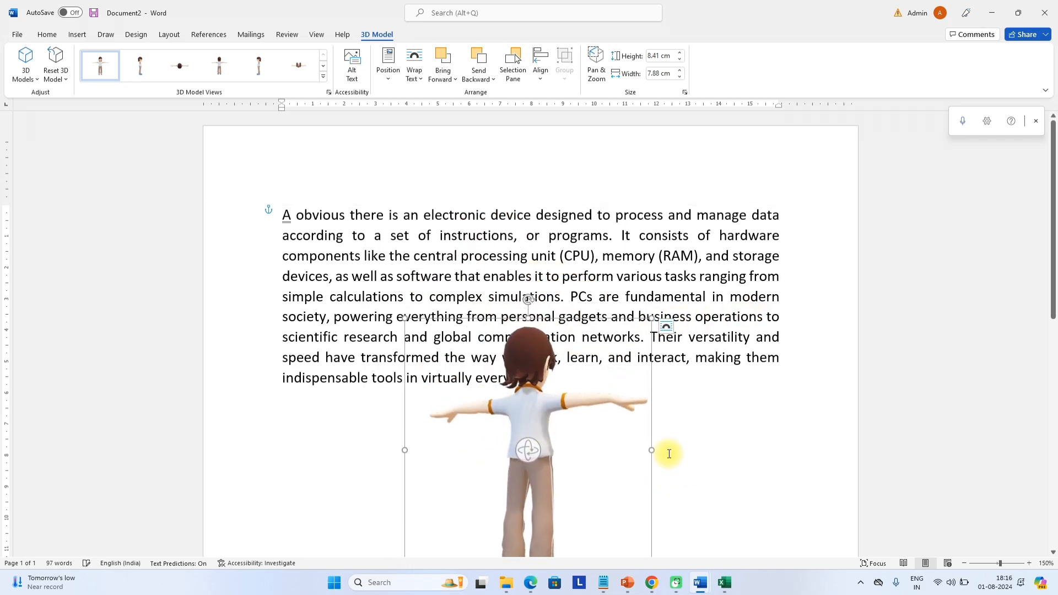
{"action": "left_click_drag", "start_coordinate": [647, 452], "coordinate": [315, 458]}
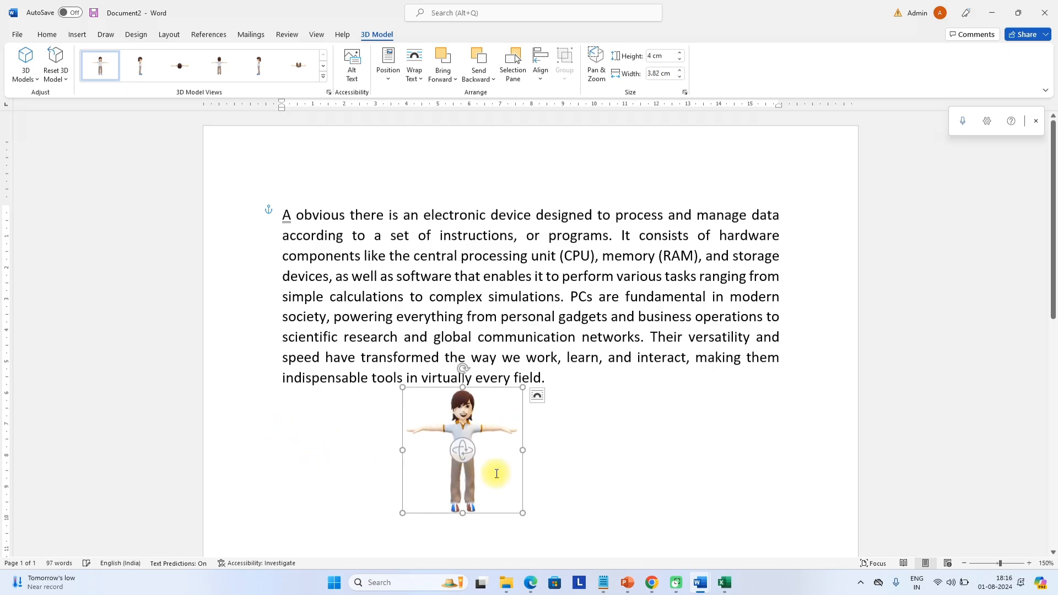
{"action": "left_click_drag", "start_coordinate": [473, 422], "coordinate": [416, 438]}
{"action": "scroll", "coordinate": [390, 330], "scroll_direction": "down", "scroll_amount": 1}
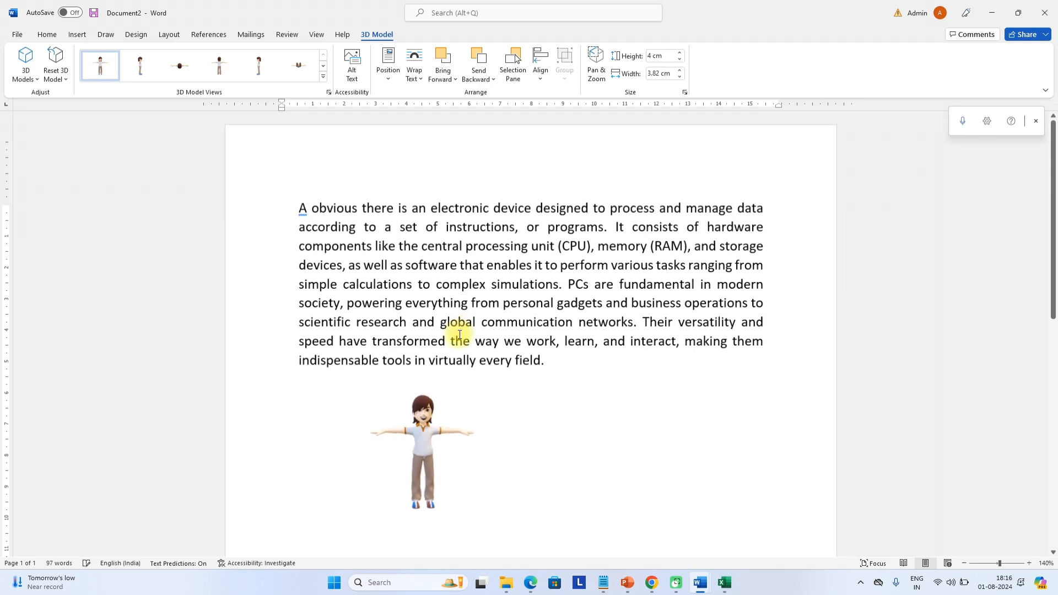
Try the side, back and top 3D views, settling on the side view
{"action": "left_click", "coordinate": [148, 65]}
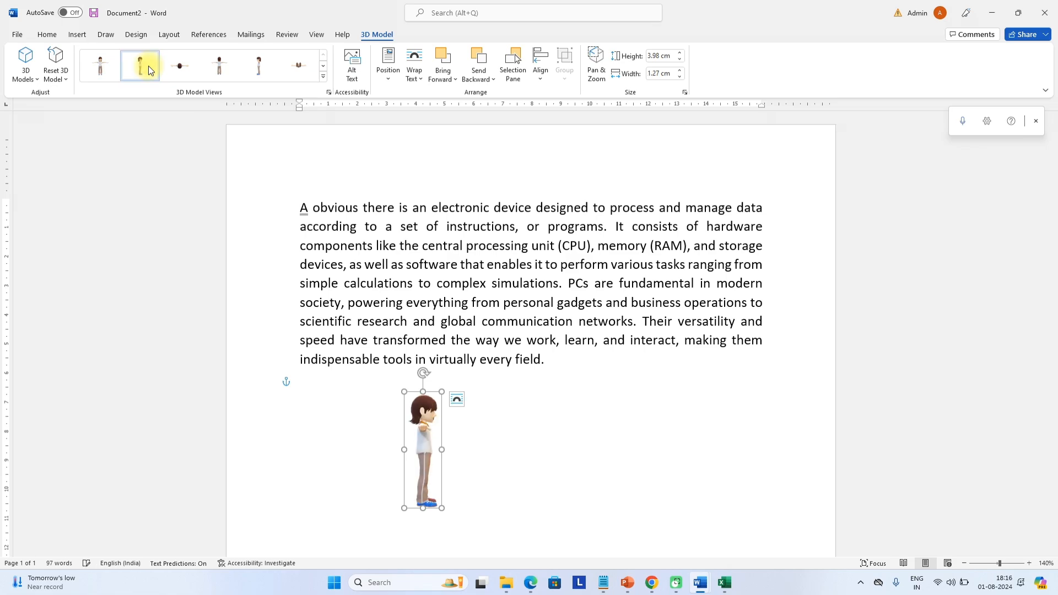
{"action": "left_click", "coordinate": [216, 73]}
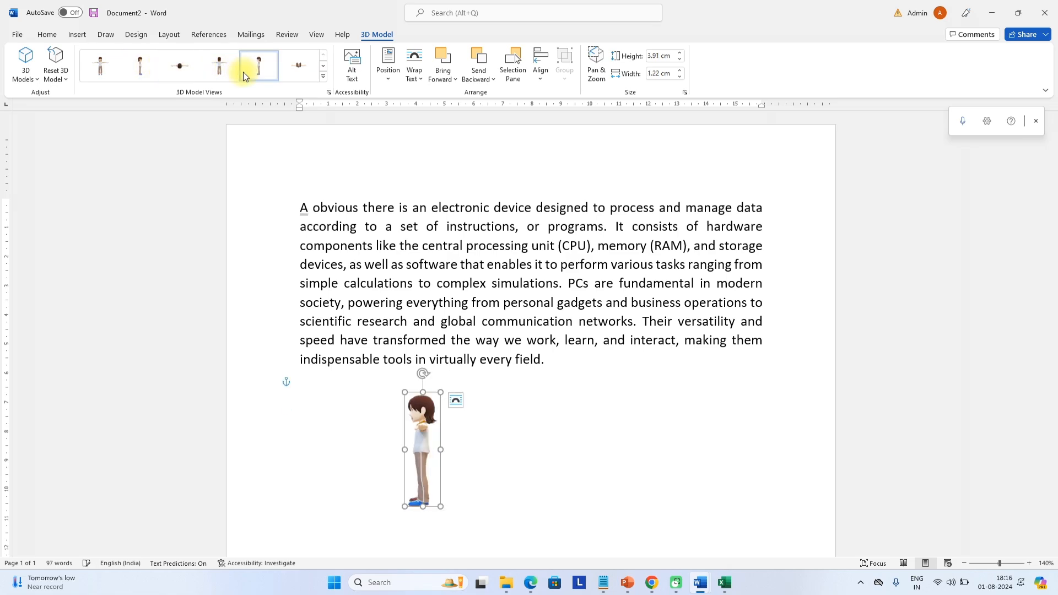
{"action": "left_click", "coordinate": [292, 71]}
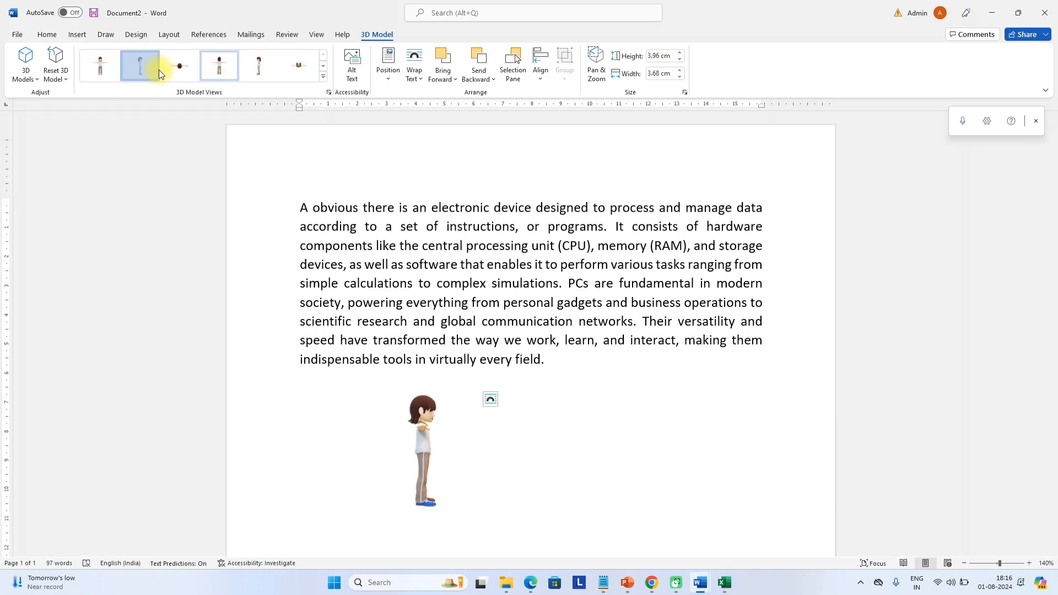
{"action": "left_click", "coordinate": [138, 68]}
Enlarge the avatar to 11.37 cm tall and place it at the left margin
{"action": "left_click_drag", "start_coordinate": [401, 391], "coordinate": [333, 340]}
{"action": "left_click_drag", "start_coordinate": [400, 291], "coordinate": [355, 453]}
{"action": "scroll", "coordinate": [473, 315], "scroll_direction": "down", "scroll_amount": 4}
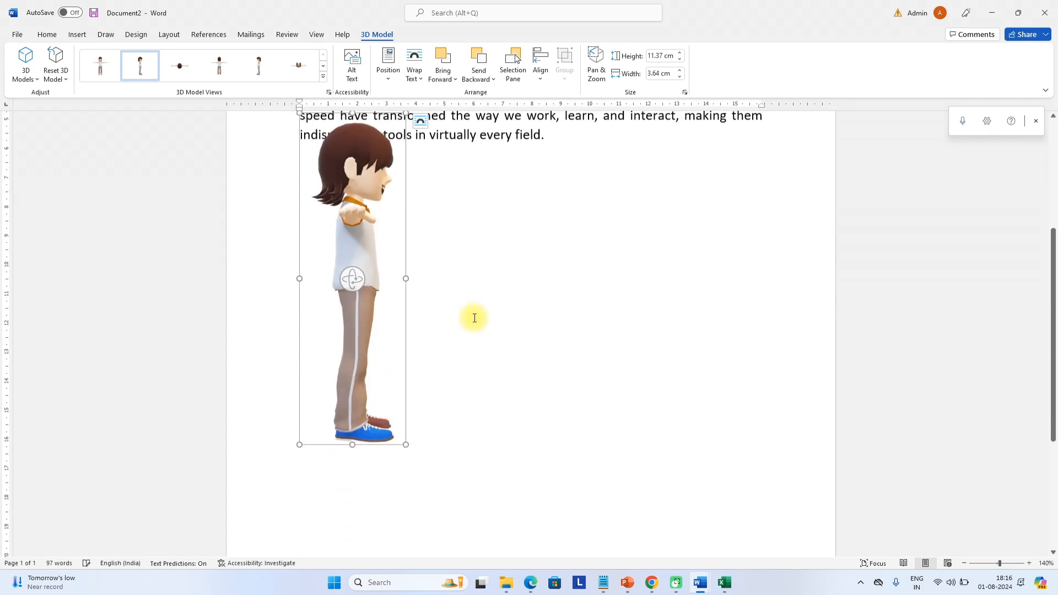
{"action": "scroll", "coordinate": [472, 314], "scroll_direction": "down", "scroll_amount": 5}
{"action": "left_click_drag", "start_coordinate": [423, 220], "coordinate": [412, 268]}
{"action": "left_click", "coordinate": [571, 236]}
{"action": "scroll", "coordinate": [572, 236], "scroll_direction": "up", "scroll_amount": 2}
{"action": "scroll", "coordinate": [464, 276], "scroll_direction": "up", "scroll_amount": 2}
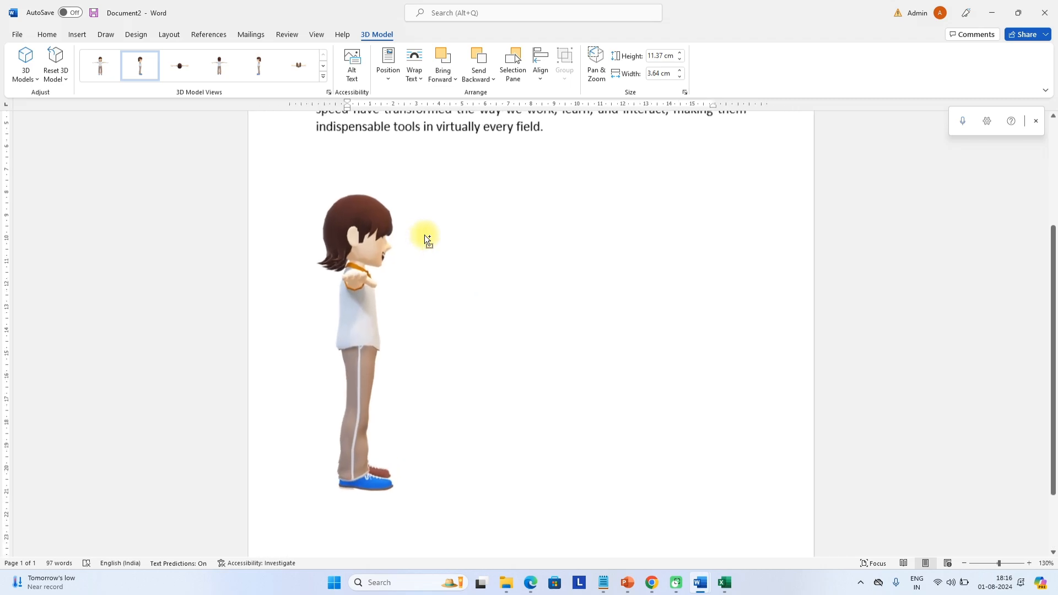
{"action": "left_click", "coordinate": [350, 217]}
Search the stock 3D models for 'computer' and insert the laptop model
{"action": "left_click", "coordinate": [81, 31]}
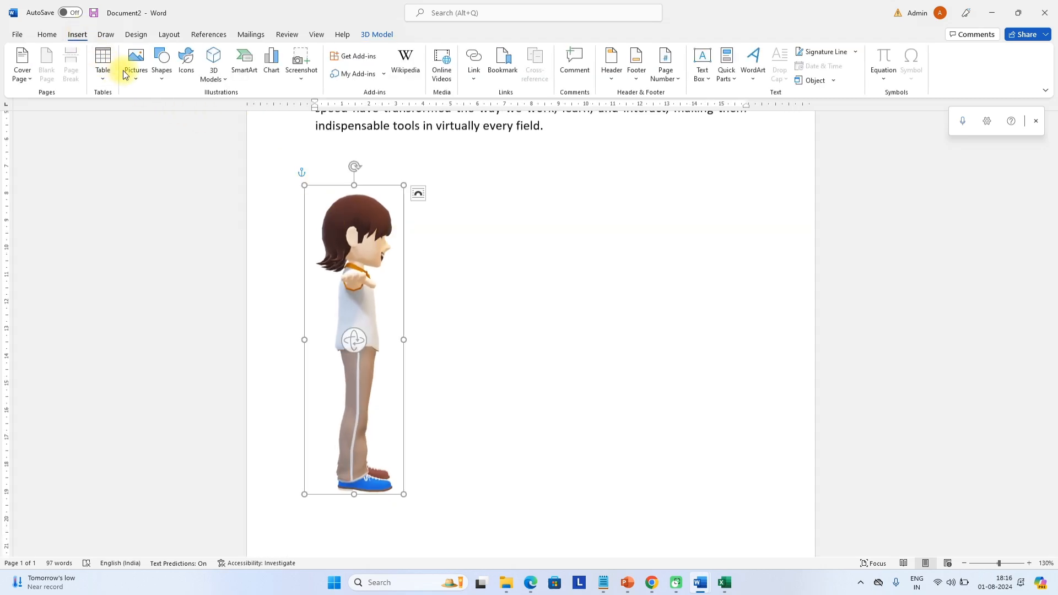
{"action": "left_click", "coordinate": [213, 68]}
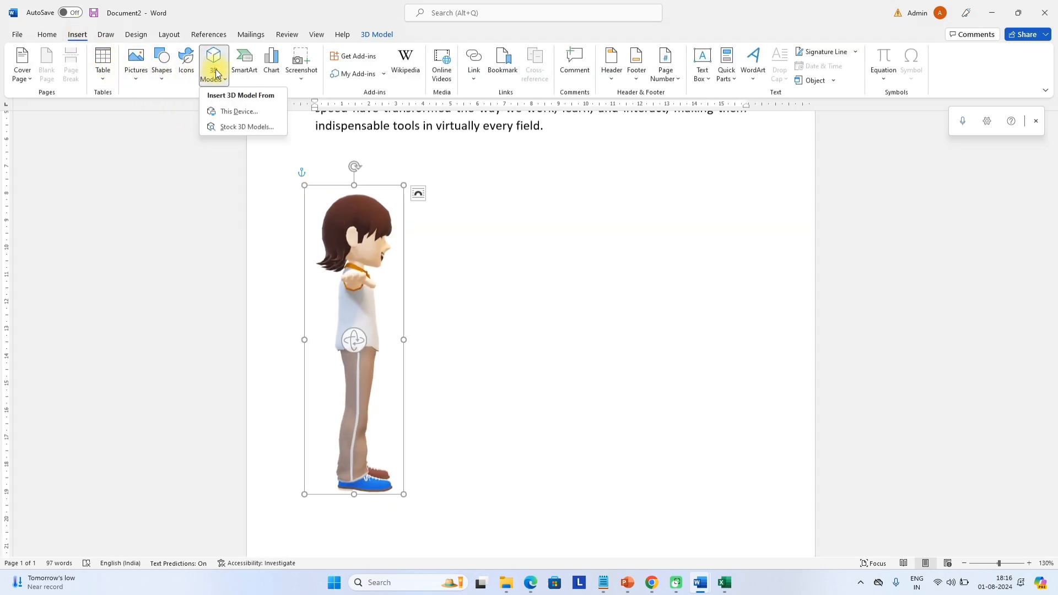
{"action": "left_click", "coordinate": [246, 127]}
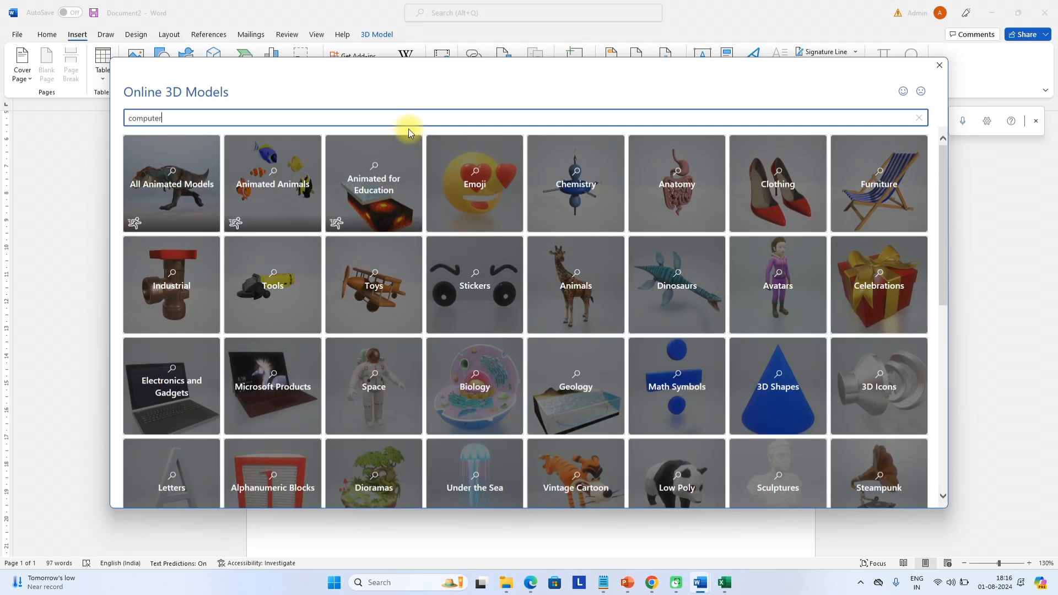
{"action": "type", "text": "computer"}
{"action": "key", "text": "Return"}
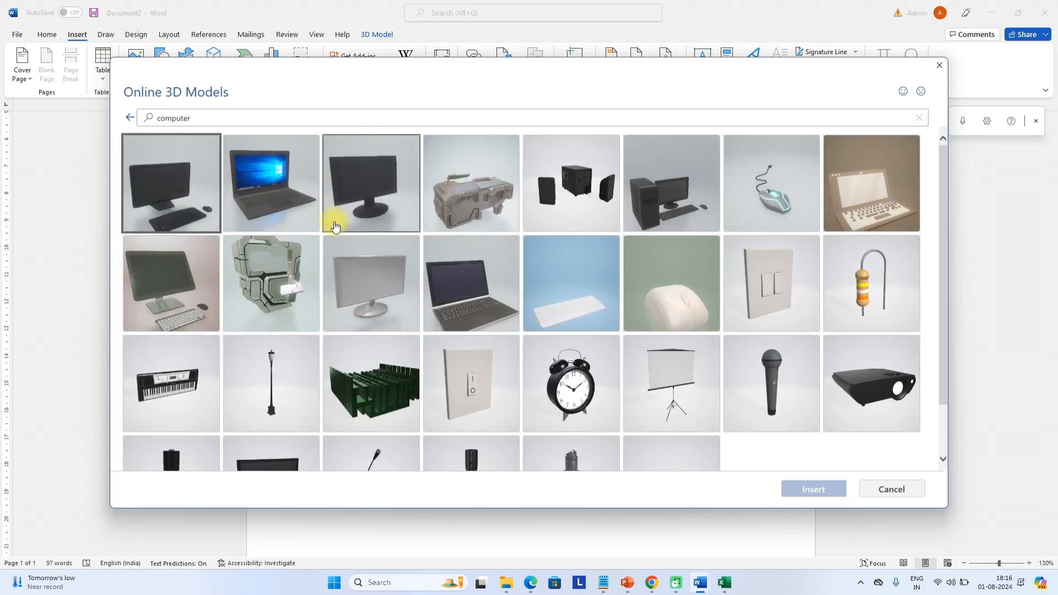
{"action": "left_click", "coordinate": [300, 212]}
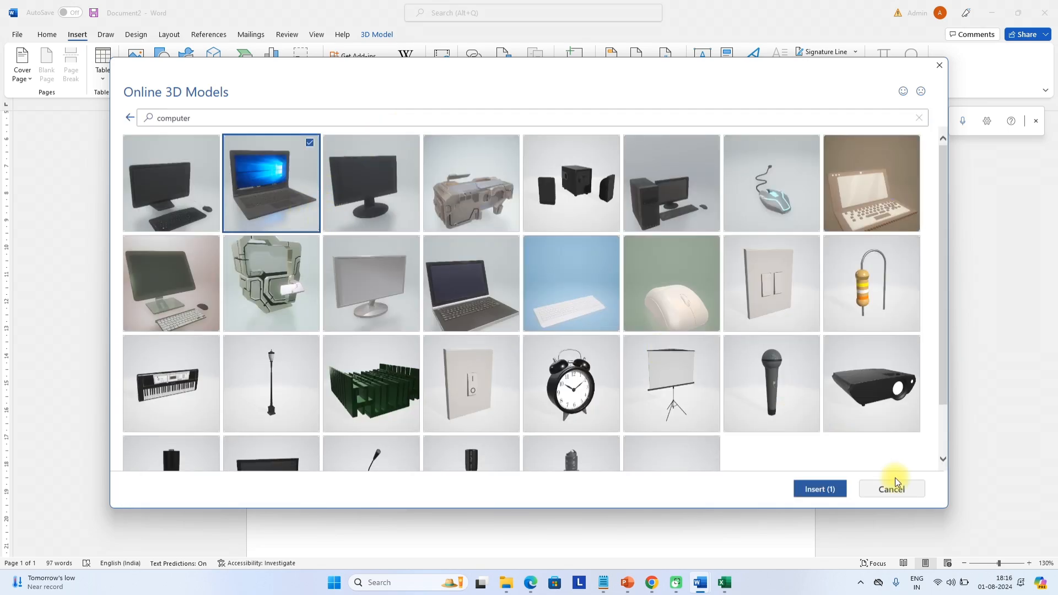
{"action": "left_click", "coordinate": [818, 490]}
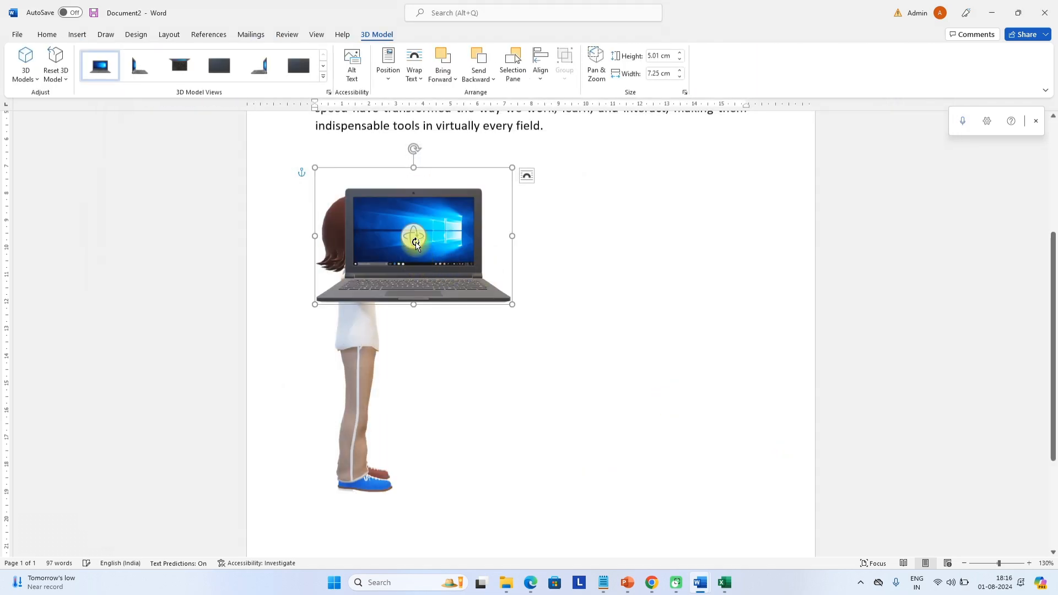
Move and enlarge the laptop beside the avatar, then undo those changes
{"action": "left_click_drag", "start_coordinate": [425, 238], "coordinate": [538, 375]}
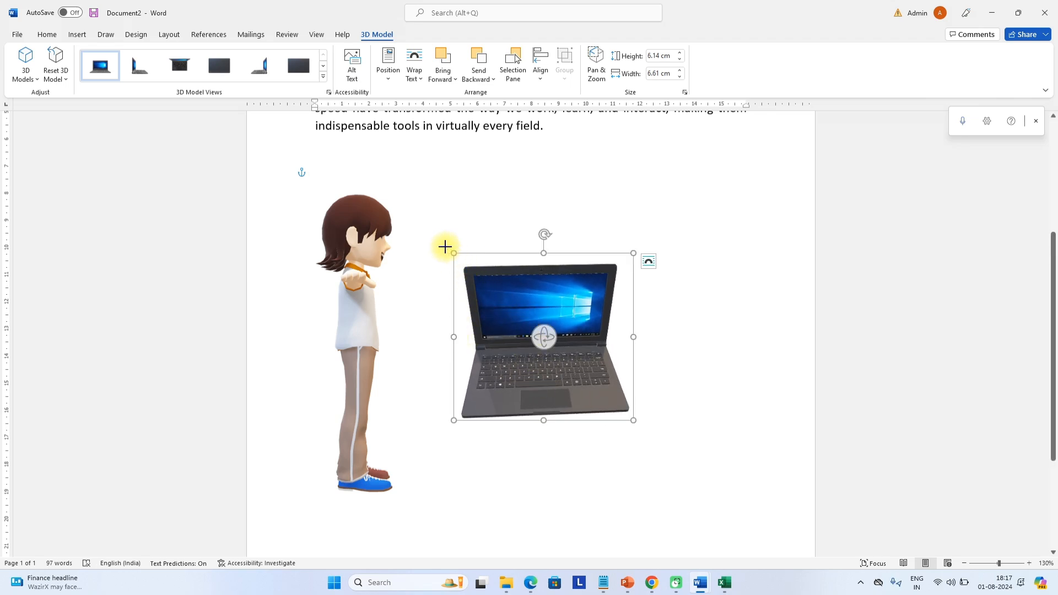
{"action": "left_click_drag", "start_coordinate": [445, 247], "coordinate": [381, 168]}
{"action": "left_click_drag", "start_coordinate": [479, 278], "coordinate": [643, 371]}
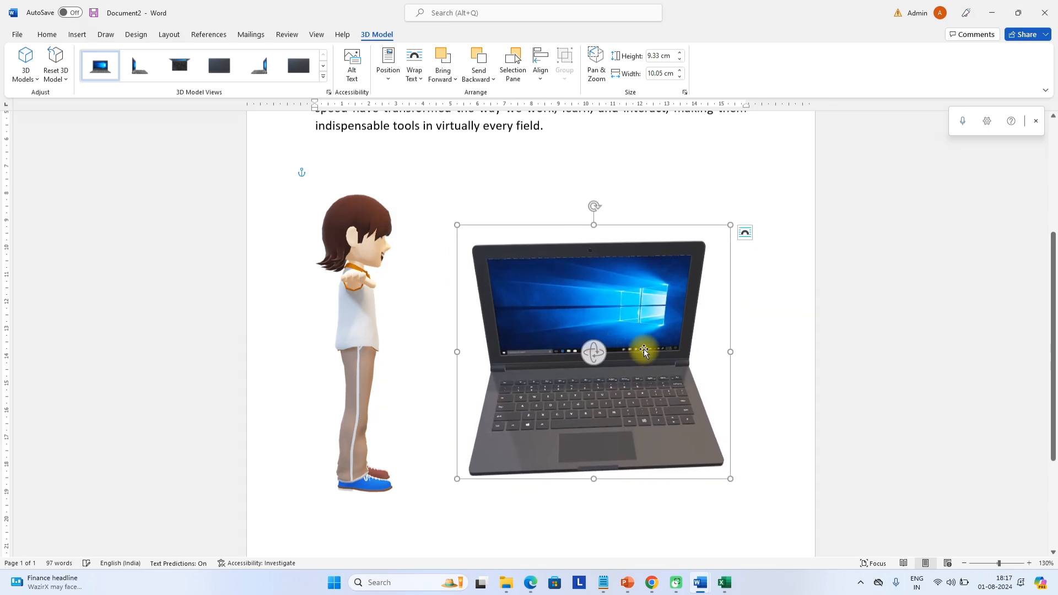
{"action": "key", "text": "ctrl+z"}
{"action": "key", "text": "ctrl+z"}
{"action": "key", "text": "ctrl+z"}
{"action": "key", "text": "ctrl+z"}
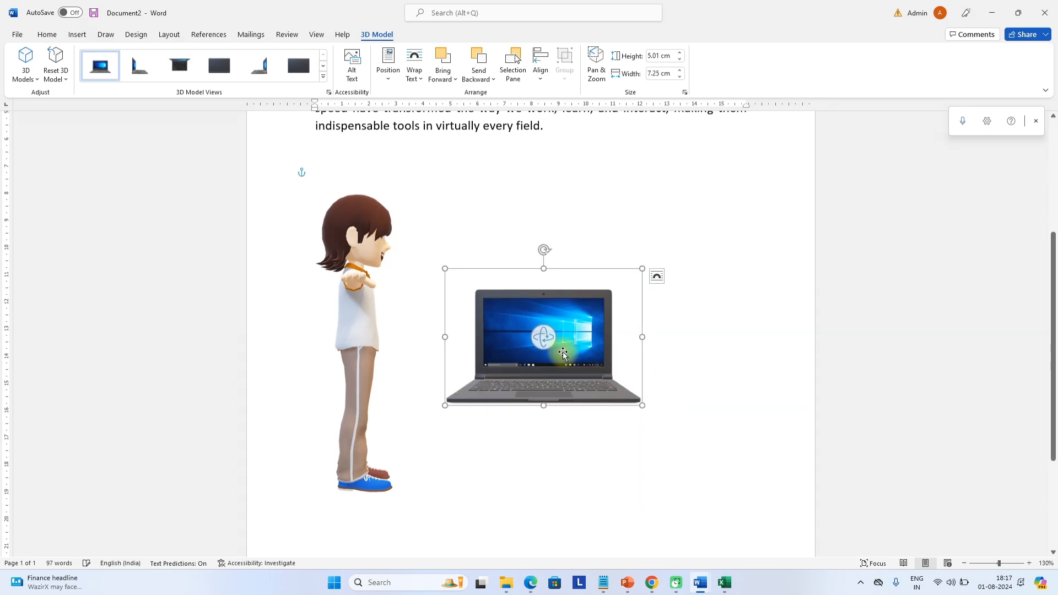
Move the laptop up toward the paragraph and set it Behind Text
{"action": "left_click_drag", "start_coordinate": [570, 327], "coordinate": [539, 119]}
{"action": "scroll", "coordinate": [575, 276], "scroll_direction": "up", "scroll_amount": 1}
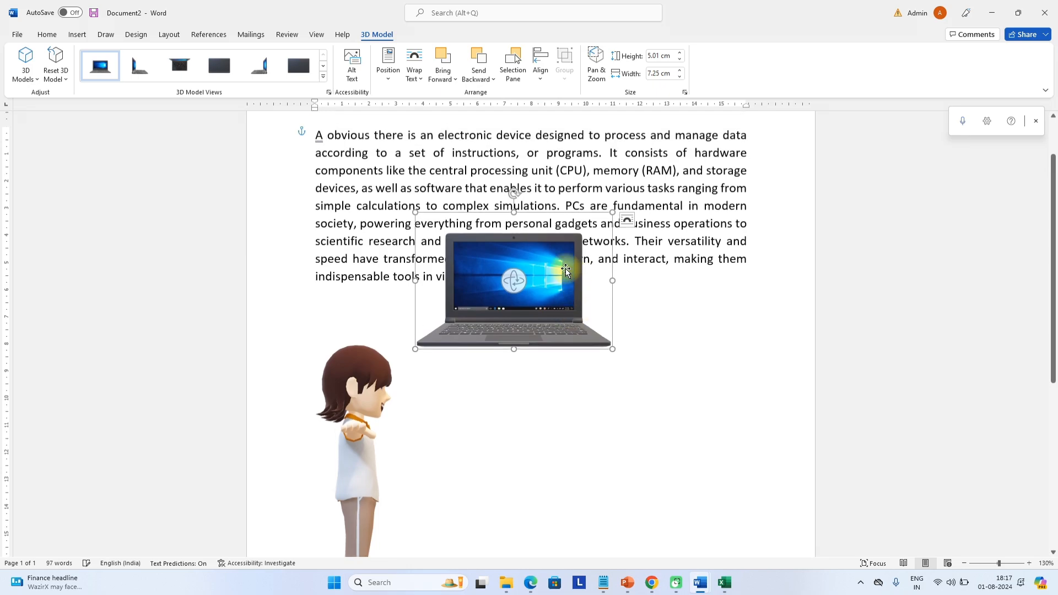
{"action": "left_click_drag", "start_coordinate": [574, 276], "coordinate": [563, 210]}
{"action": "right_click", "coordinate": [568, 203]}
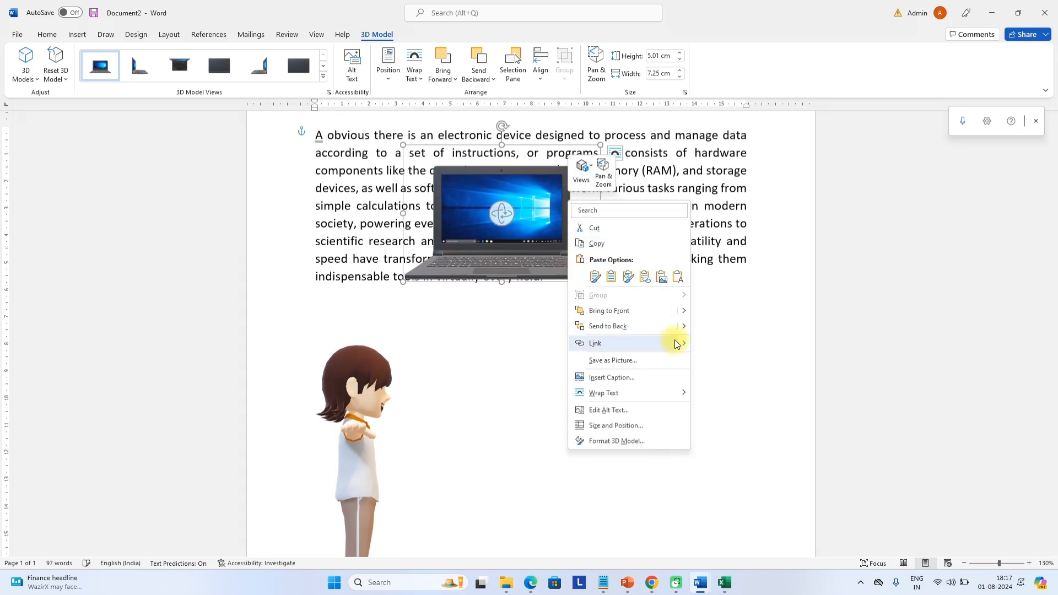
{"action": "mouse_move", "coordinate": [684, 326]}
{"action": "left_click", "coordinate": [736, 357]}
{"action": "left_click_drag", "start_coordinate": [543, 225], "coordinate": [558, 185]}
Enlarge the laptop to 17.4 × 12.03 cm over the paragraph, then undo and remove it
{"action": "left_click", "coordinate": [576, 271]}
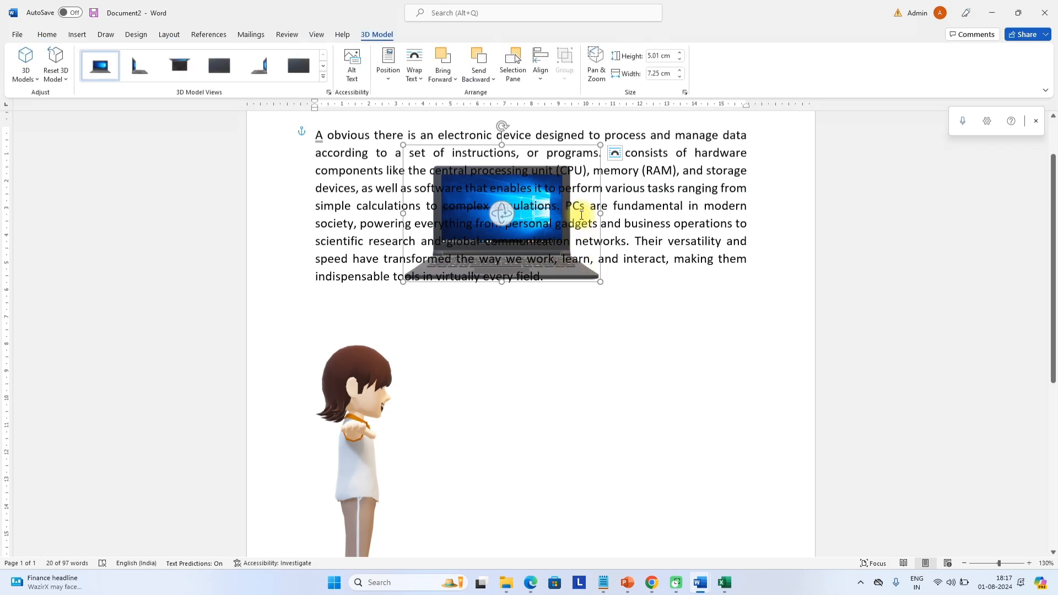
{"action": "mouse_move", "coordinate": [594, 275]}
{"action": "left_mouse_down"}
{"action": "mouse_move", "coordinate": [592, 149]}
{"action": "mouse_move", "coordinate": [599, 256]}
{"action": "left_mouse_up"}
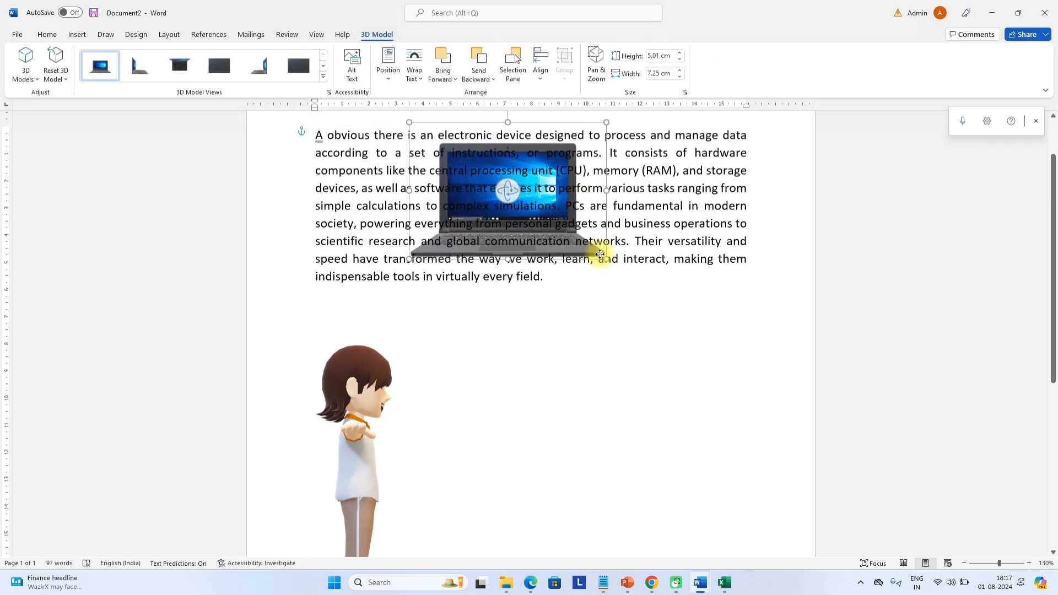
{"action": "left_click_drag", "start_coordinate": [677, 323], "coordinate": [880, 450]}
{"action": "left_click_drag", "start_coordinate": [746, 359], "coordinate": [592, 296]}
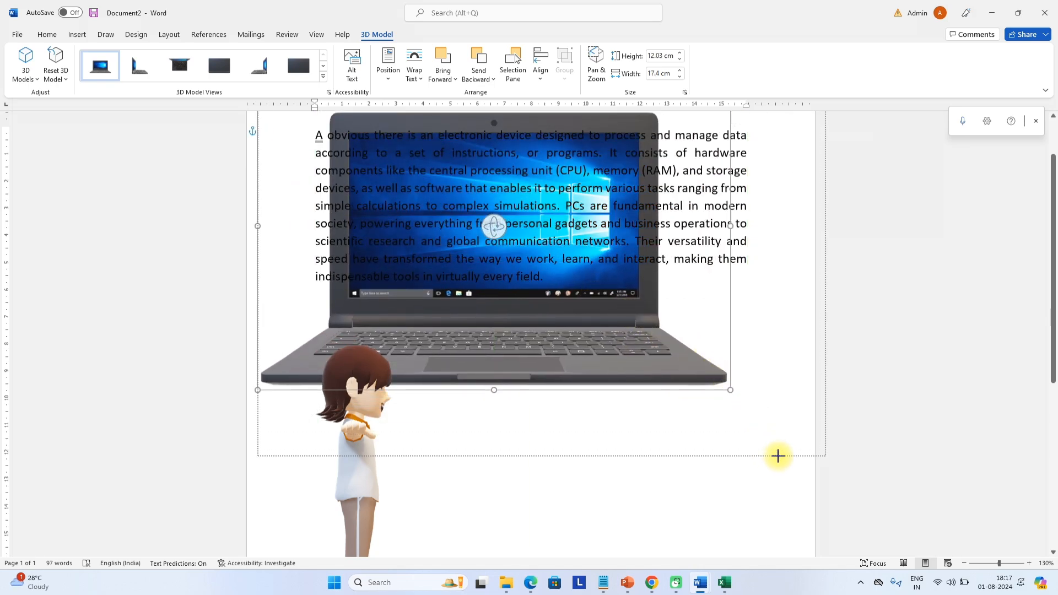
{"action": "left_click_drag", "start_coordinate": [697, 357], "coordinate": [663, 344]}
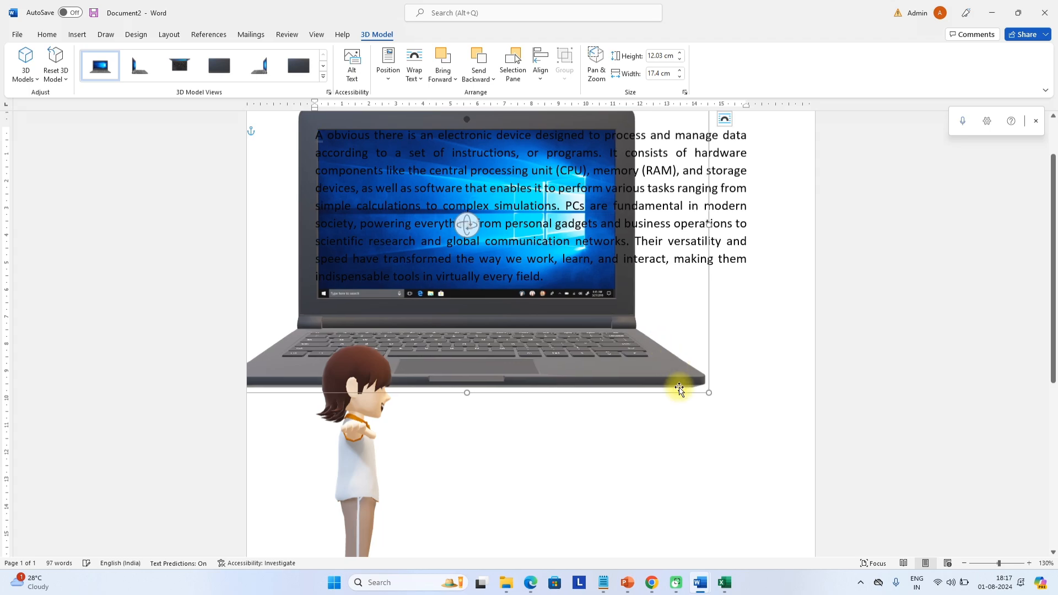
{"action": "left_click_drag", "start_coordinate": [680, 392], "coordinate": [660, 379]}
{"action": "key", "text": "ctrl+z"}
{"action": "key", "text": "ctrl+z"}
{"action": "key", "text": "ctrl+z"}
{"action": "key", "text": "ctrl+z"}
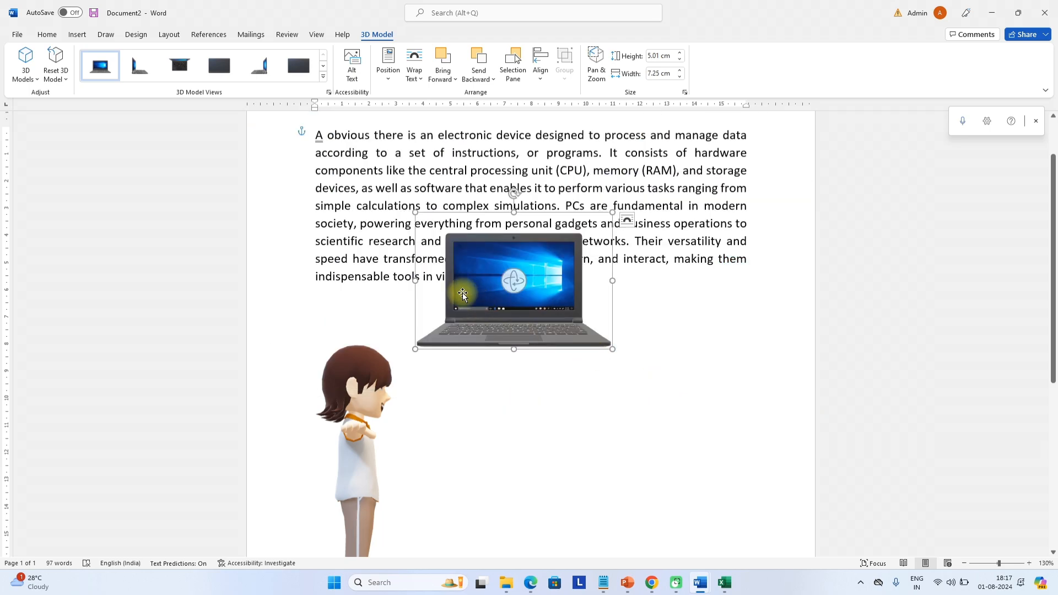
{"action": "key", "text": "ctrl+z"}
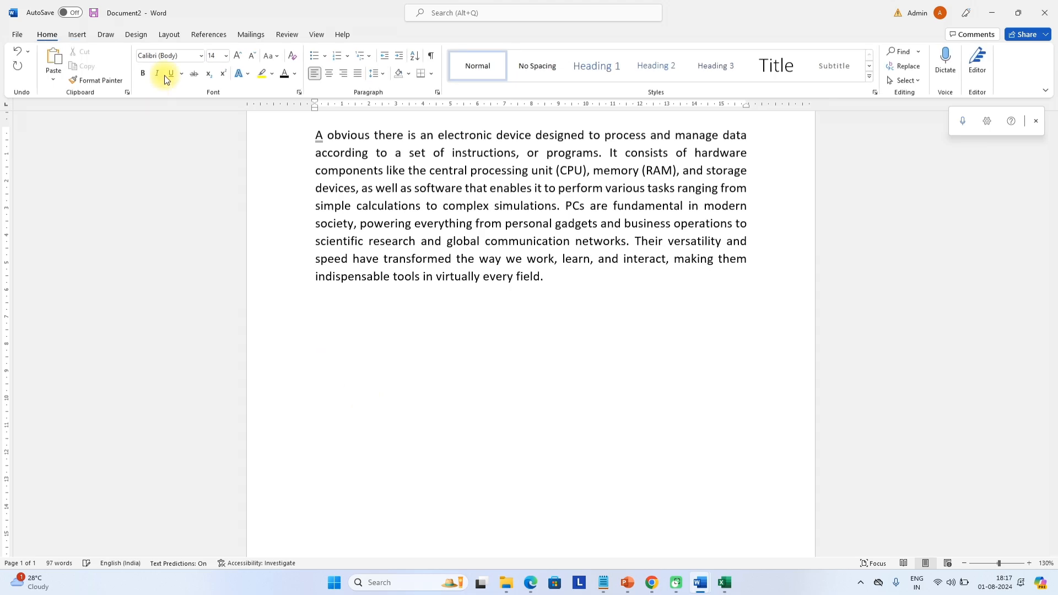
Insert a Text Cycle SmartArt graphic from the Cycle category below the paragraph
{"action": "left_click", "coordinate": [81, 33]}
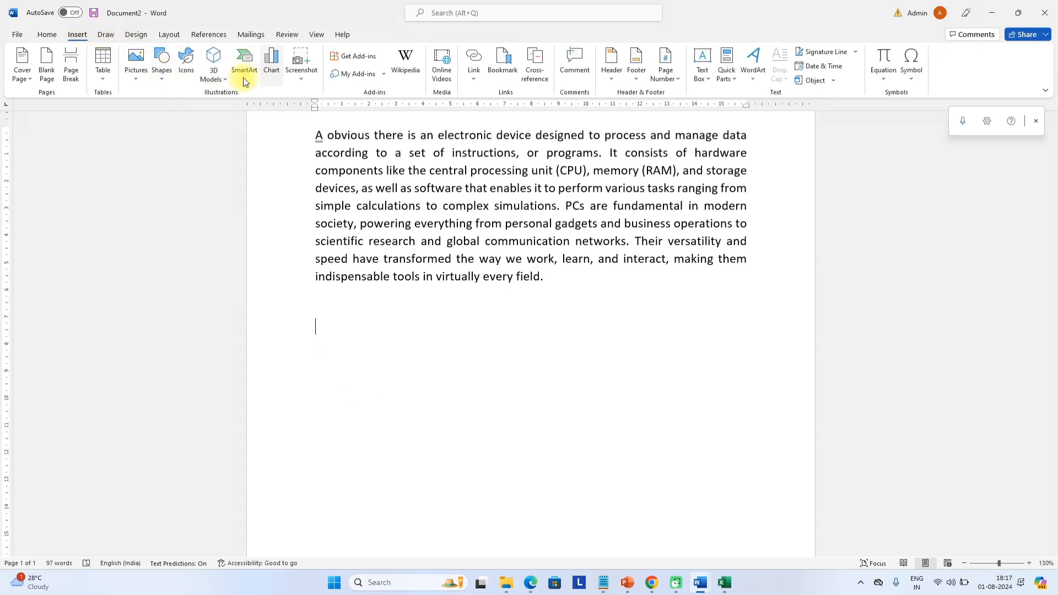
{"action": "left_click", "coordinate": [246, 74]}
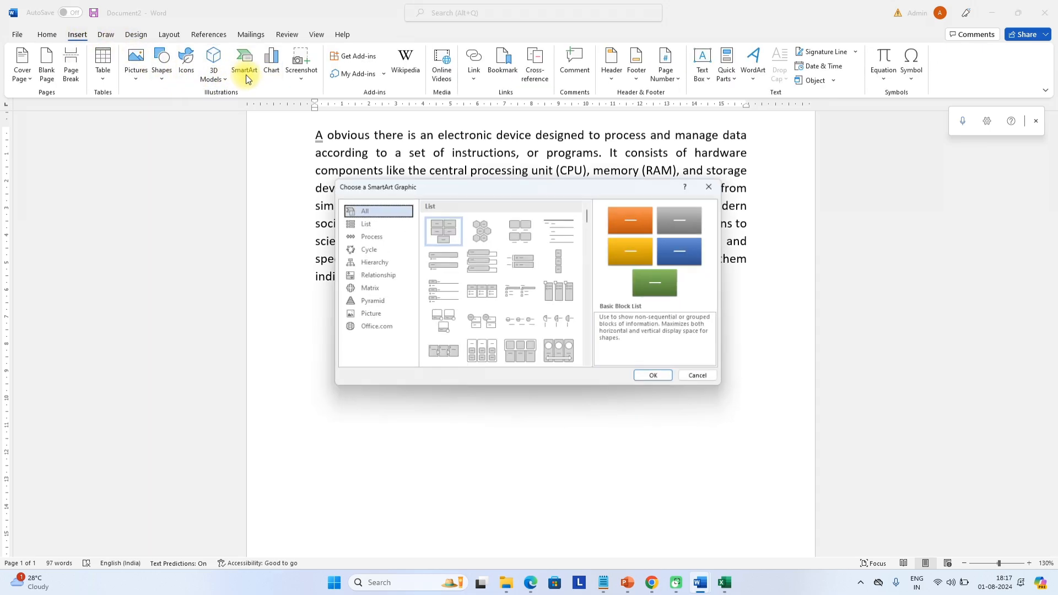
{"action": "scroll", "coordinate": [505, 331], "scroll_direction": "down", "scroll_amount": 5}
{"action": "scroll", "coordinate": [505, 331], "scroll_direction": "down", "scroll_amount": 5}
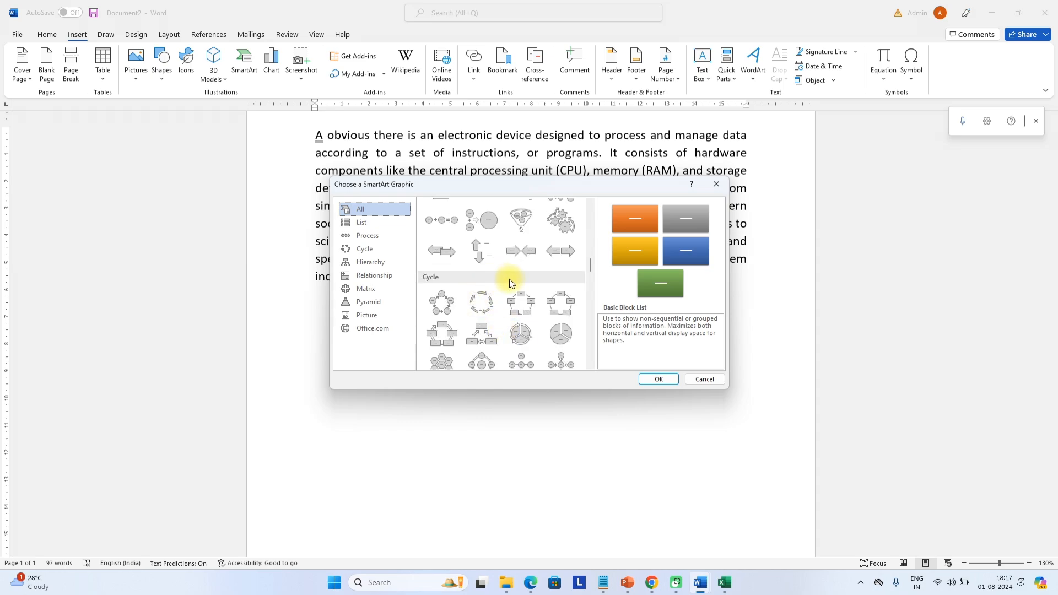
{"action": "left_click", "coordinate": [481, 300]}
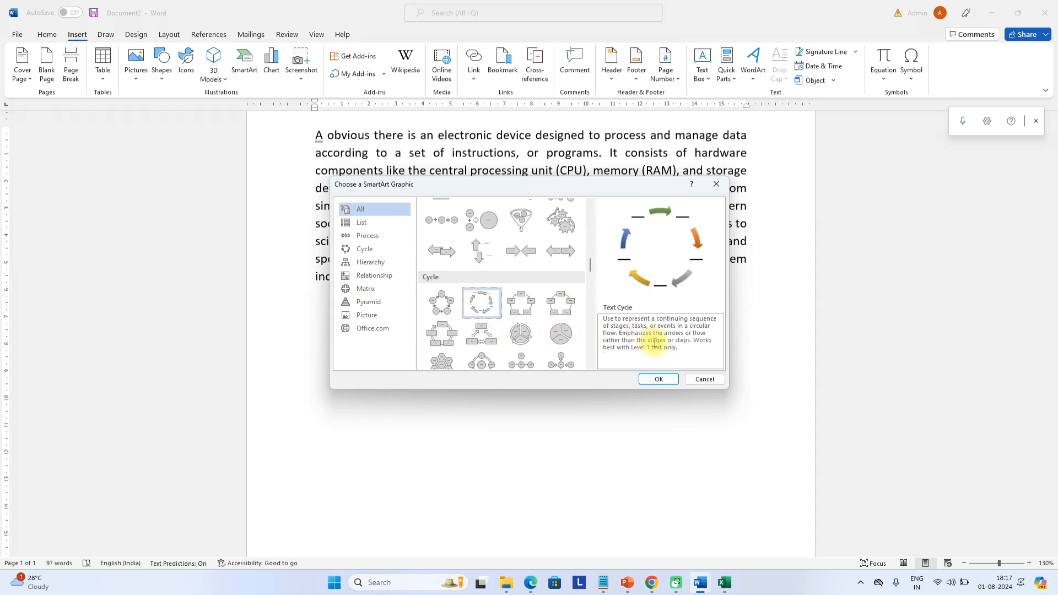
{"action": "left_click", "coordinate": [662, 379]}
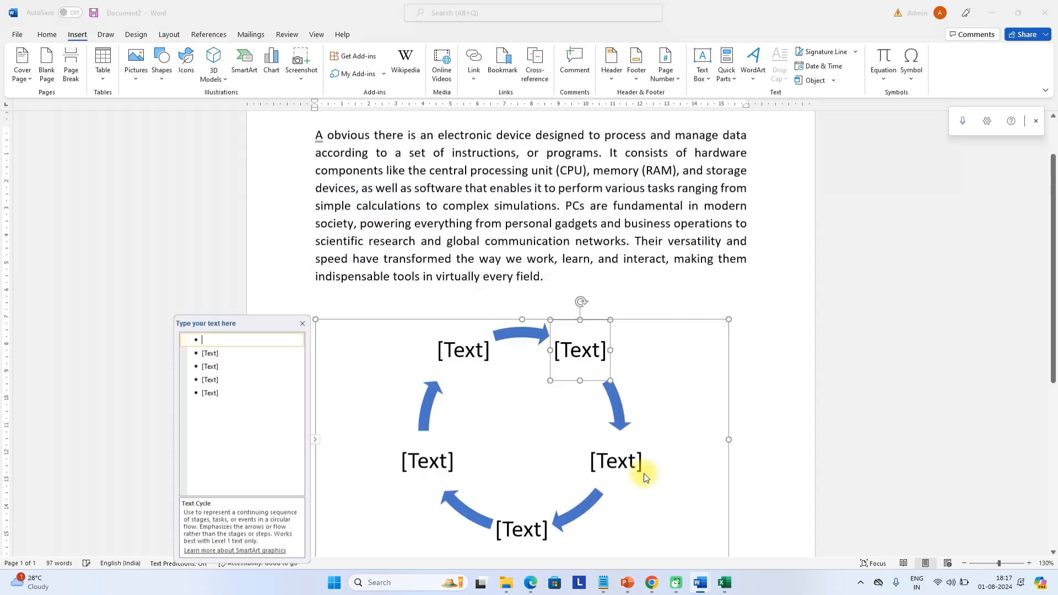
Select each of the five Text Cycle label placeholders in turn
{"action": "left_click", "coordinate": [580, 351]}
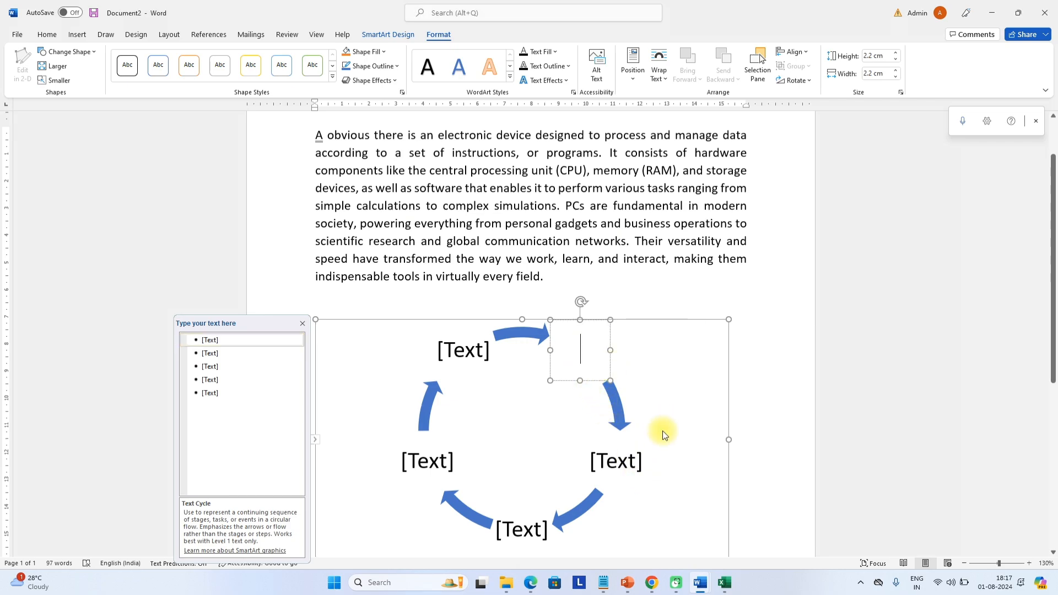
{"action": "left_click", "coordinate": [619, 462]}
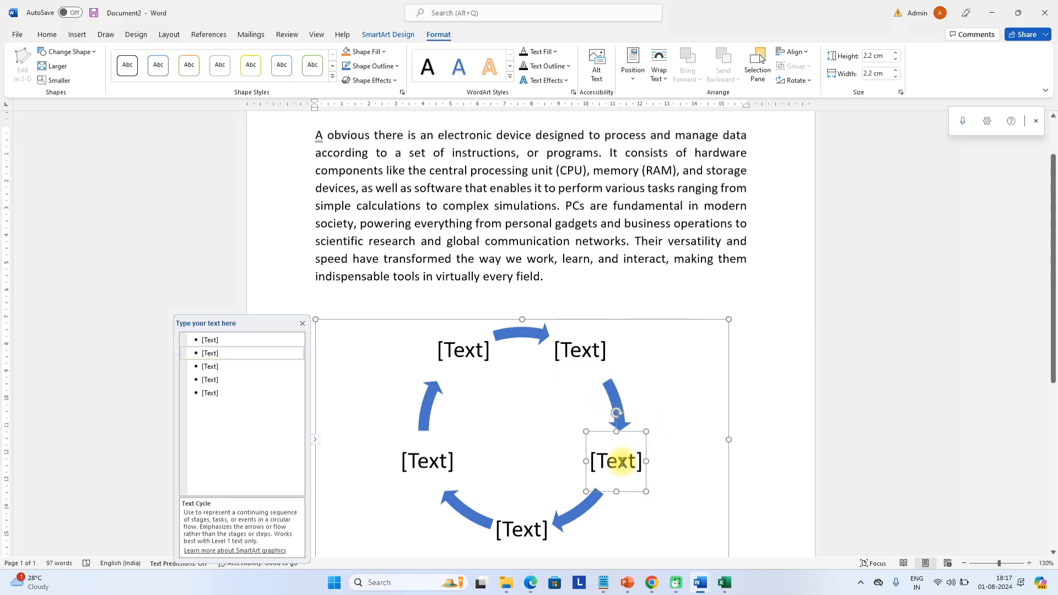
{"action": "left_click", "coordinate": [507, 532]}
{"action": "left_click", "coordinate": [417, 466]}
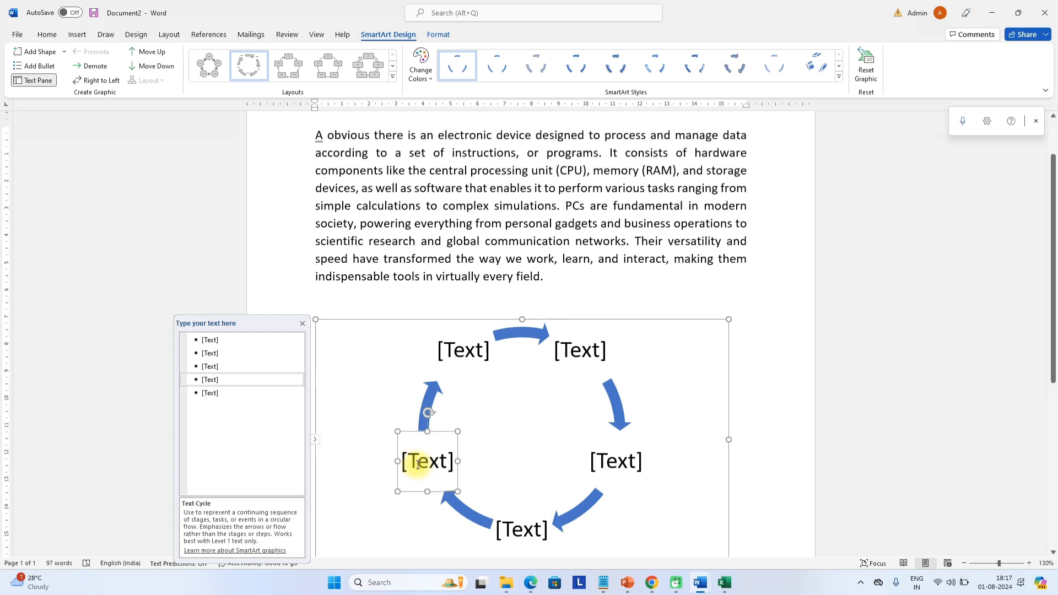
{"action": "left_click", "coordinate": [463, 349]}
{"action": "scroll", "coordinate": [621, 375], "scroll_direction": "down", "scroll_amount": 3}
{"action": "scroll", "coordinate": [621, 375], "scroll_direction": "down", "scroll_amount": 6}
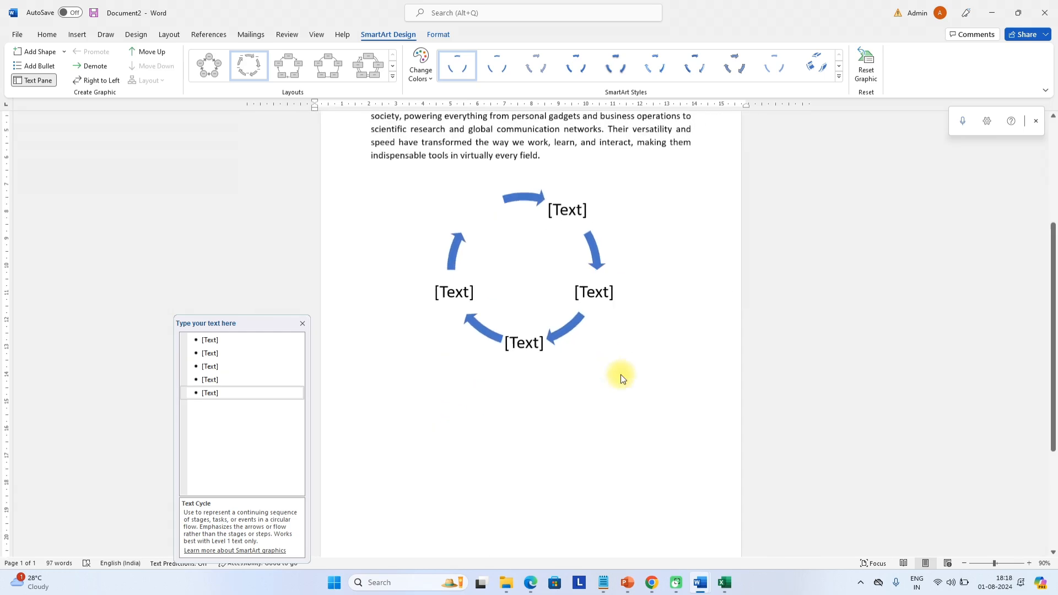
{"action": "scroll", "coordinate": [548, 348], "scroll_direction": "up", "scroll_amount": 1}
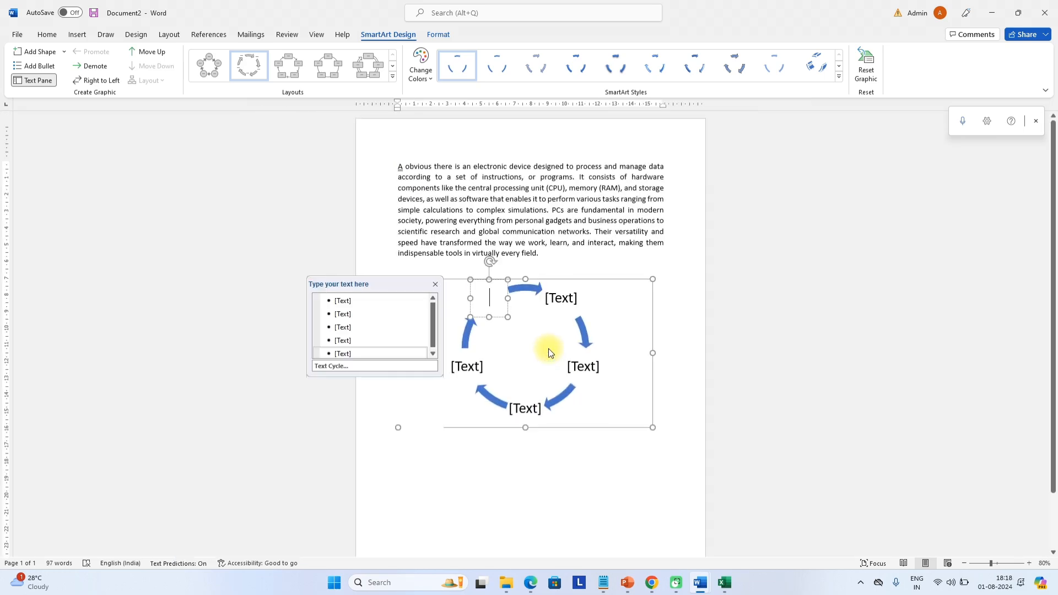
Delete the Text Cycle graphic and bring up the Insert Chart dialog
{"action": "left_click", "coordinate": [553, 279]}
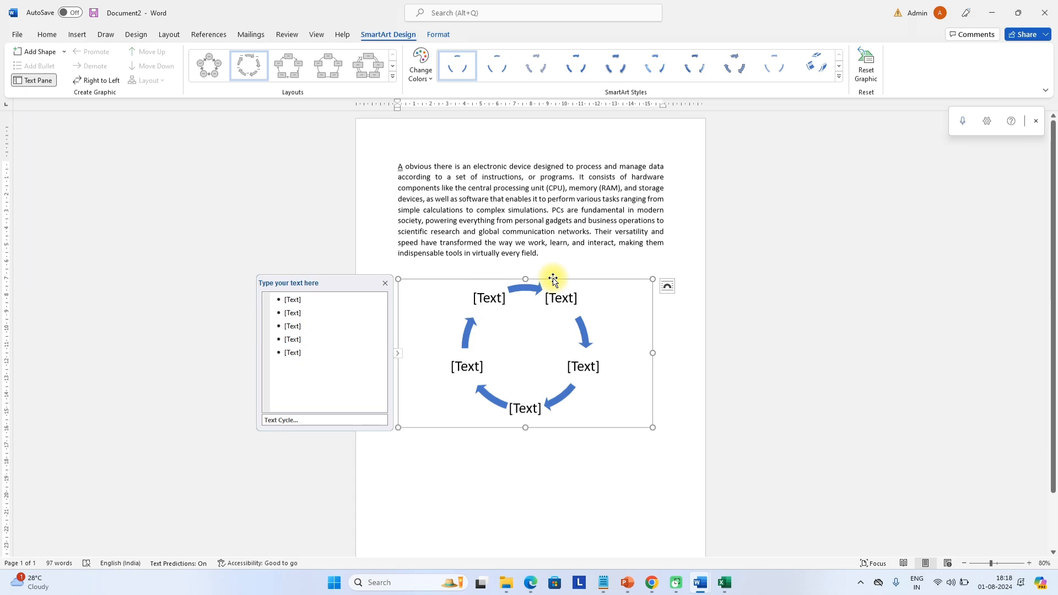
{"action": "key", "text": "Delete"}
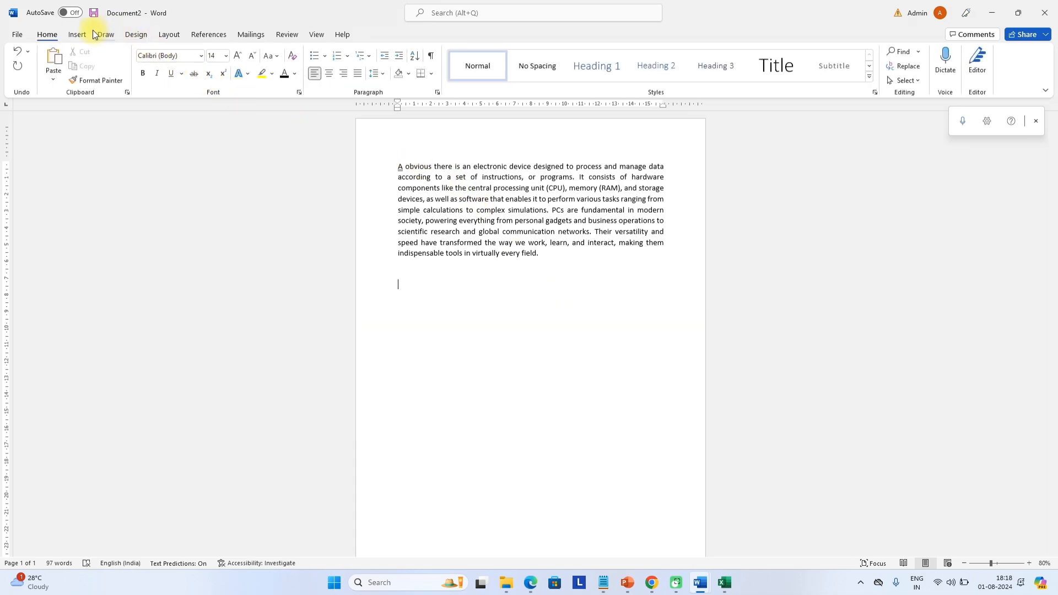
{"action": "left_click", "coordinate": [87, 34]}
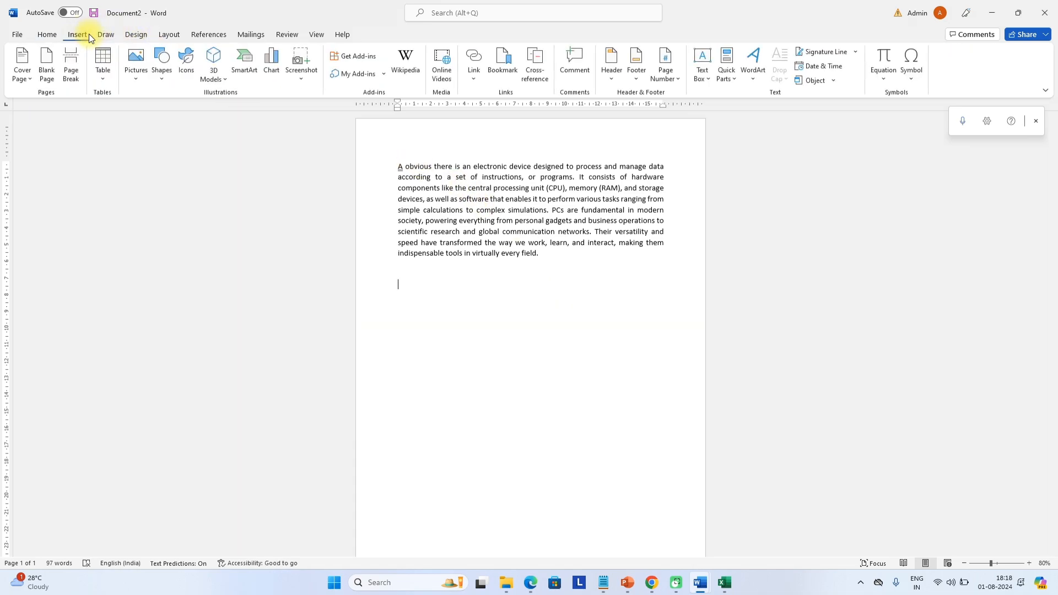
{"action": "left_click", "coordinate": [270, 70]}
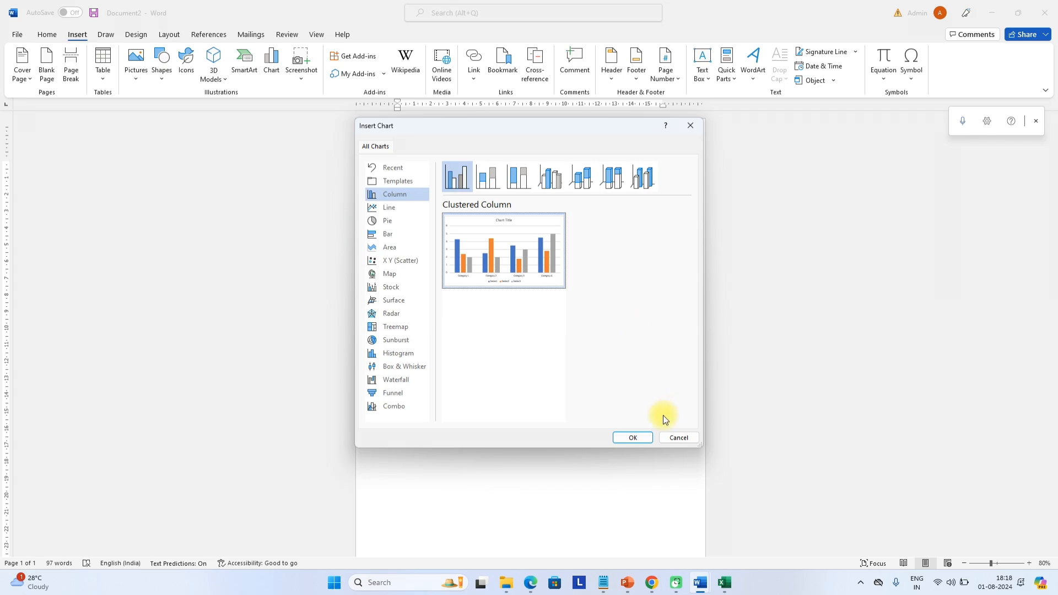
Insert a clustered column chart and enlarge its data sheet window to show more rows
{"action": "left_click", "coordinate": [630, 441]}
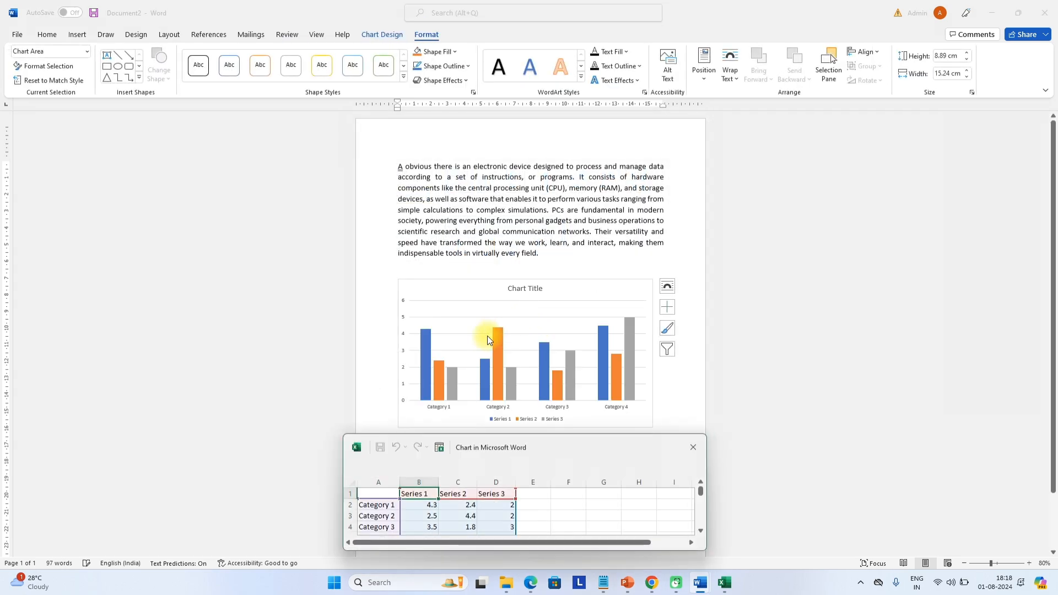
{"action": "left_click", "coordinate": [524, 318]}
{"action": "left_click", "coordinate": [466, 516]}
{"action": "left_click_drag", "start_coordinate": [497, 447], "coordinate": [797, 107]}
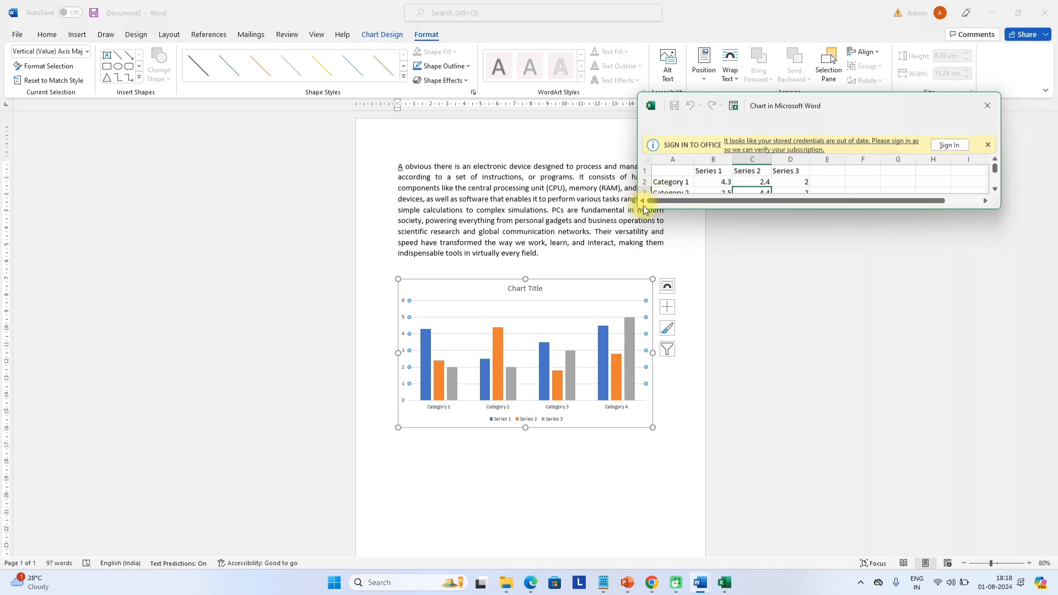
{"action": "left_click_drag", "start_coordinate": [636, 212], "coordinate": [642, 389]}
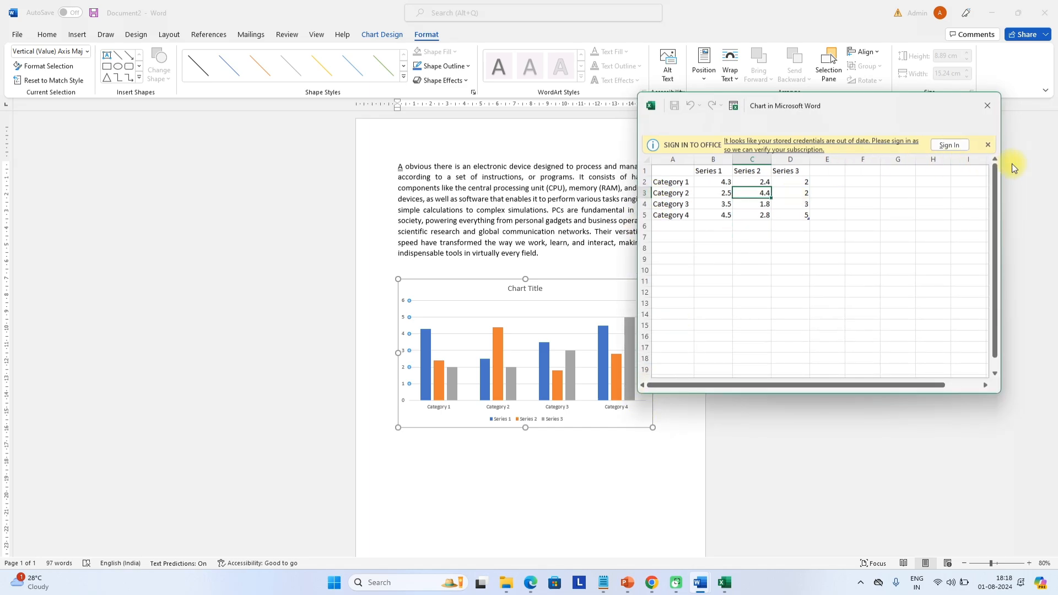
Dismiss the sign-in notice, select the data range A1:D5 and close the data sheet
{"action": "left_click", "coordinate": [987, 145]}
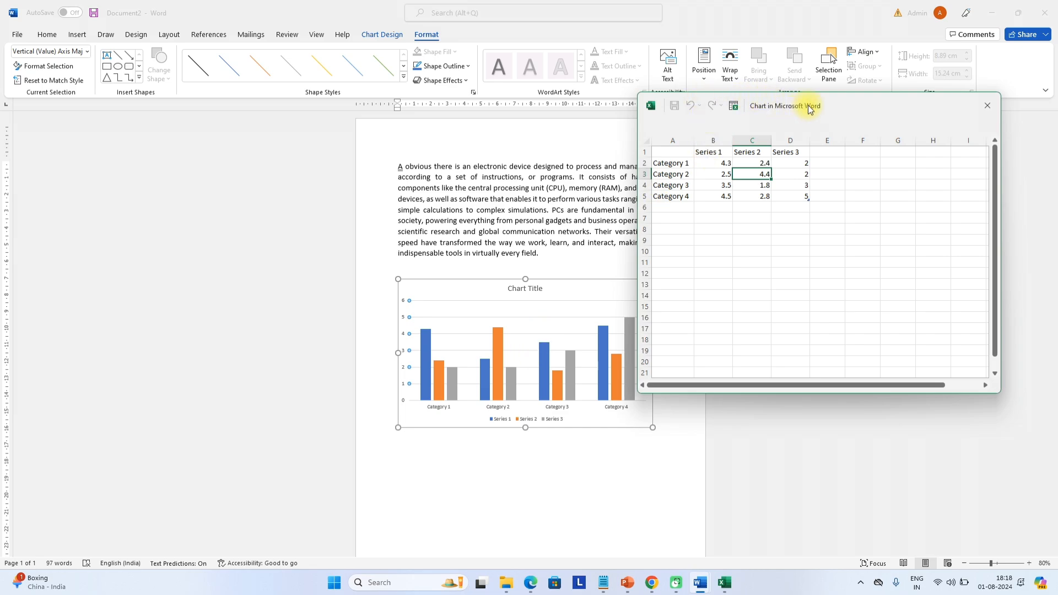
{"action": "left_click_drag", "start_coordinate": [820, 103], "coordinate": [907, 204]}
{"action": "left_click", "coordinate": [882, 288]}
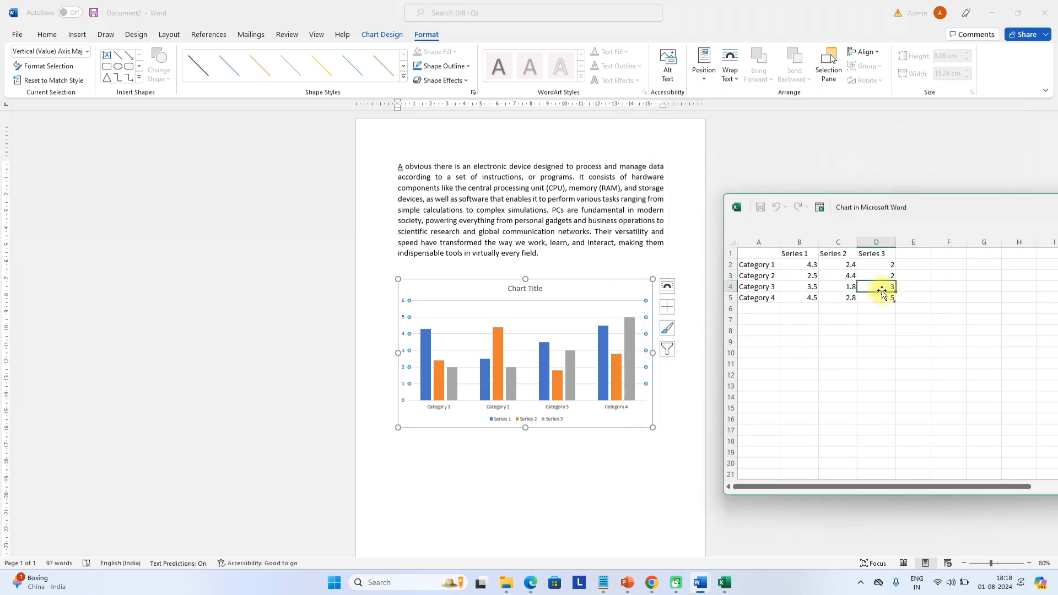
{"action": "left_click_drag", "start_coordinate": [884, 294], "coordinate": [766, 257]}
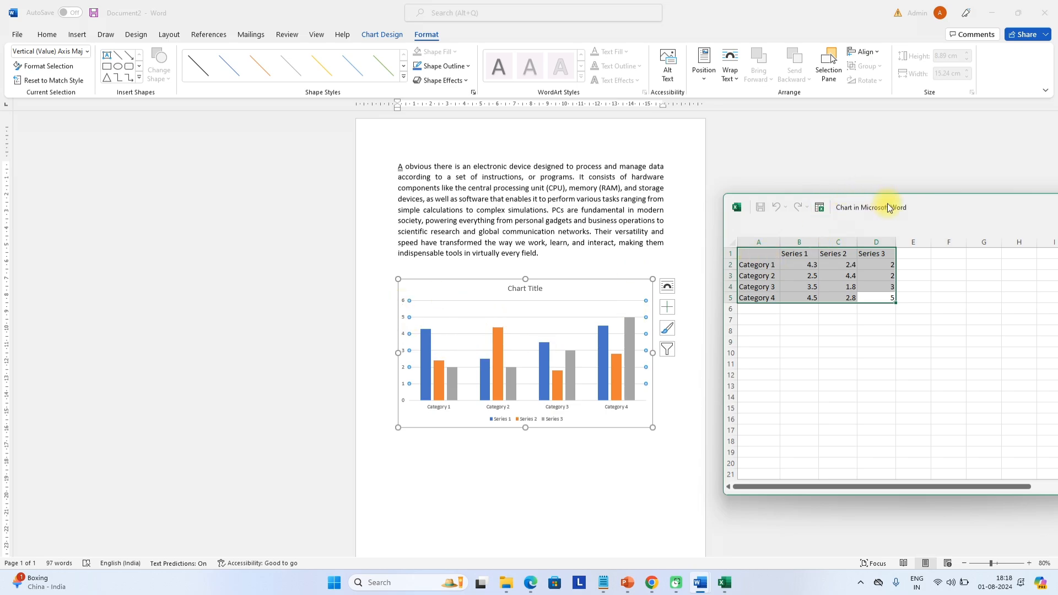
{"action": "left_click_drag", "start_coordinate": [888, 206], "coordinate": [496, 238]}
{"action": "left_click", "coordinate": [682, 243]}
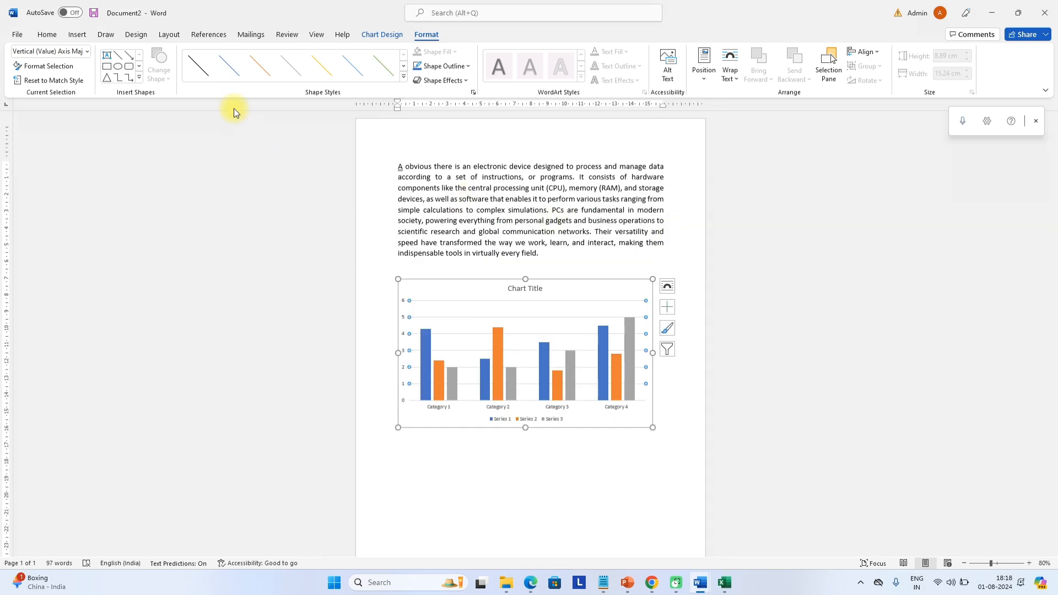
Add the Wikipedia add-in from the Office Add-ins store, accepting its license terms
{"action": "left_click", "coordinate": [78, 35]}
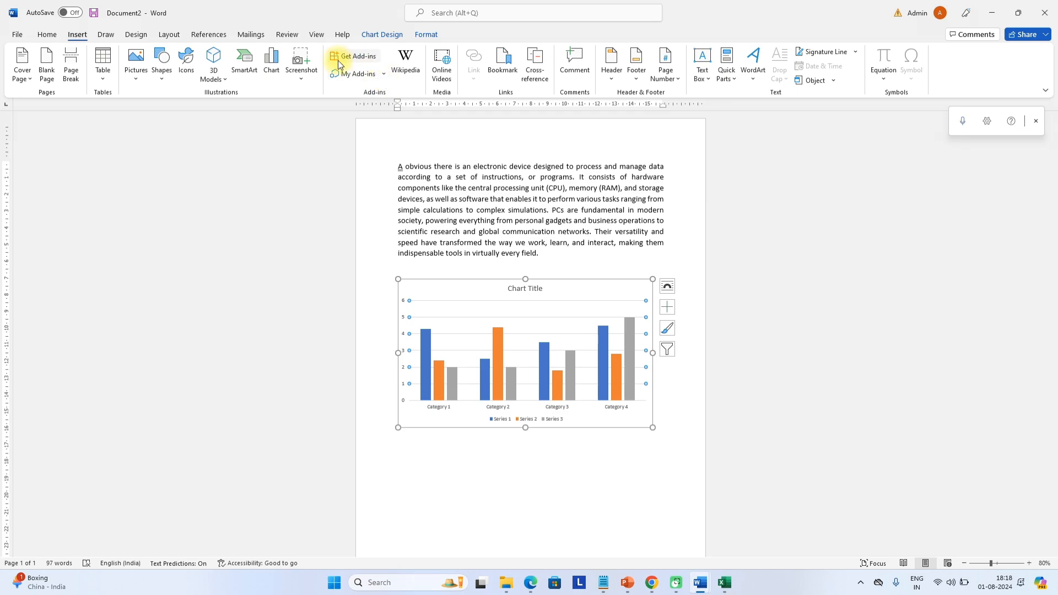
{"action": "left_click", "coordinate": [302, 78]}
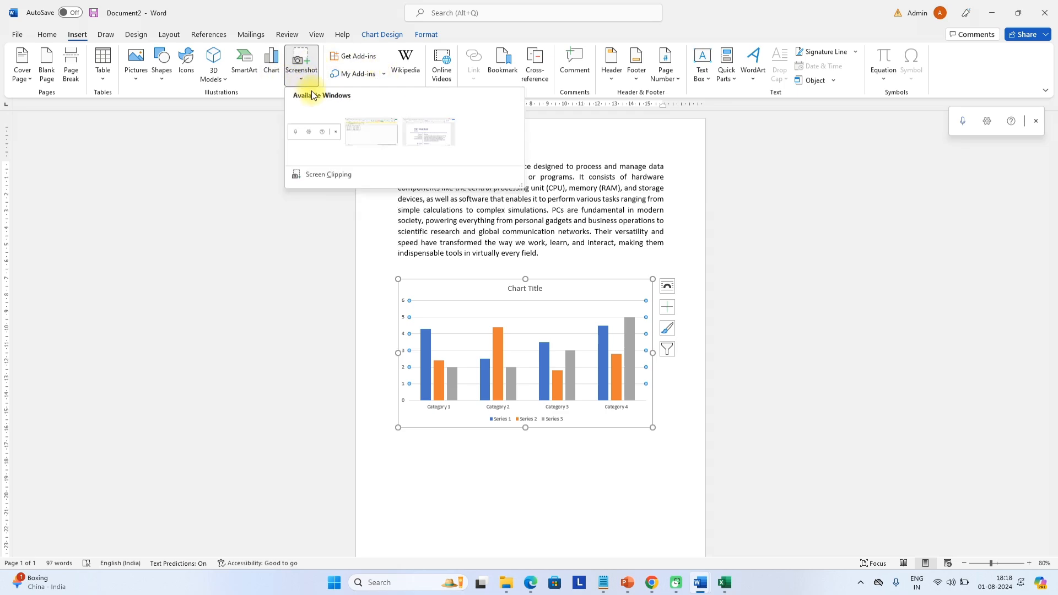
{"action": "left_click", "coordinate": [369, 55]}
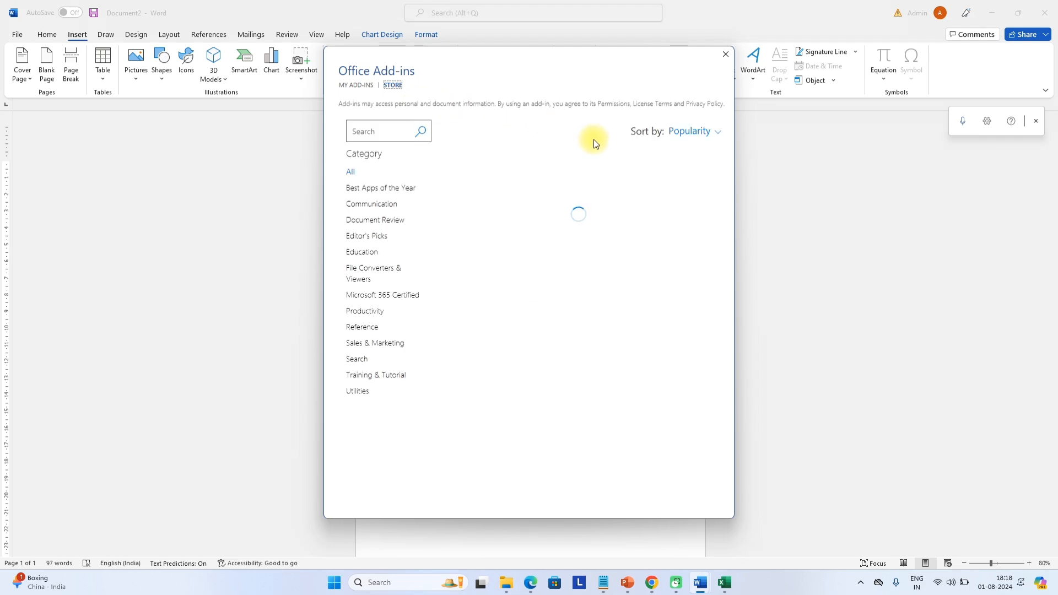
{"action": "scroll", "coordinate": [536, 299], "scroll_direction": "down", "scroll_amount": 3}
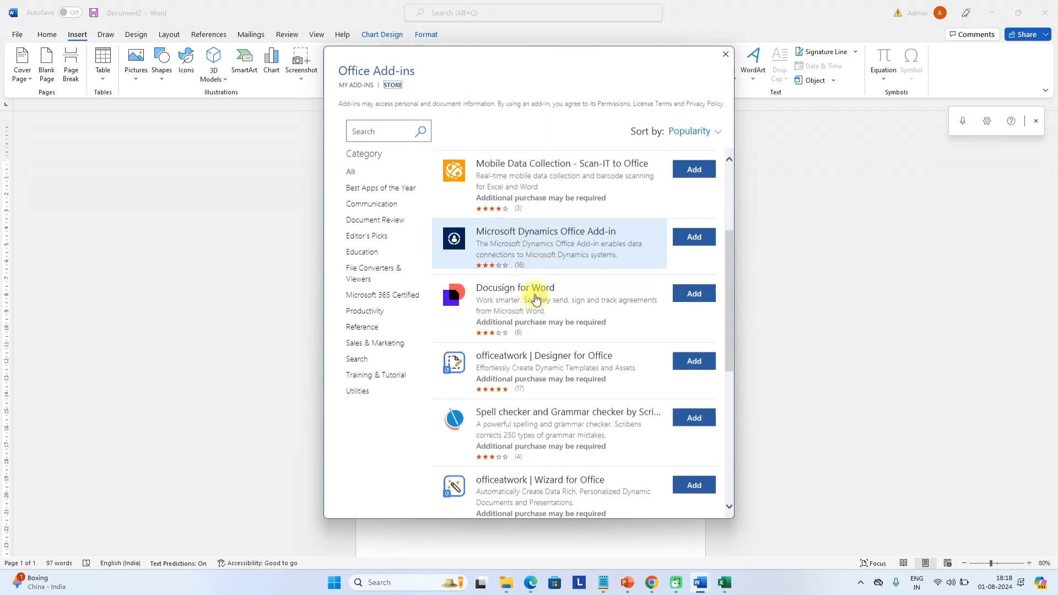
{"action": "scroll", "coordinate": [537, 299], "scroll_direction": "up", "scroll_amount": 2}
{"action": "left_click", "coordinate": [695, 235]}
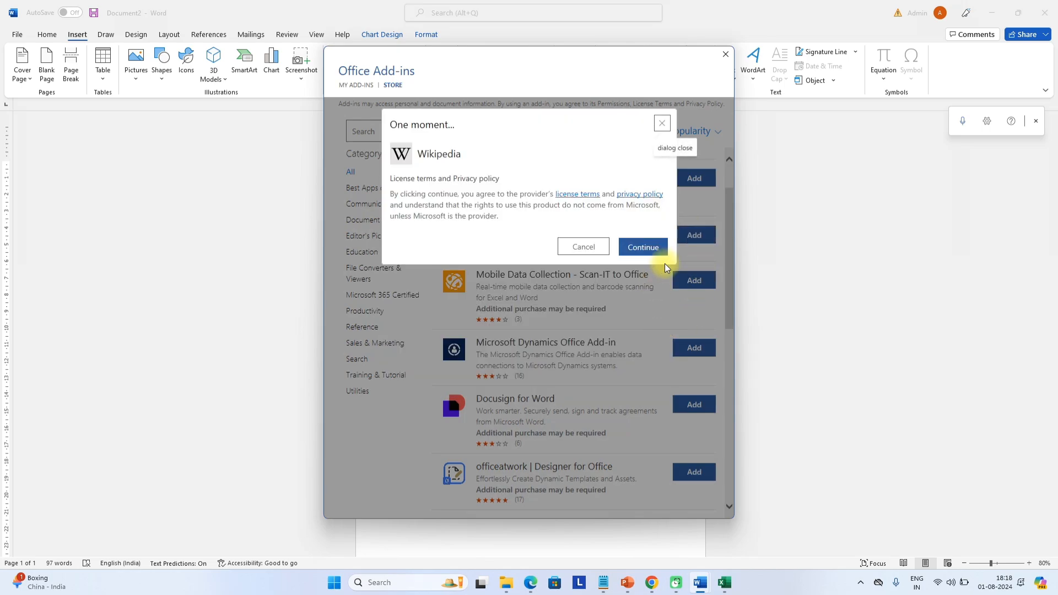
{"action": "left_click", "coordinate": [649, 244]}
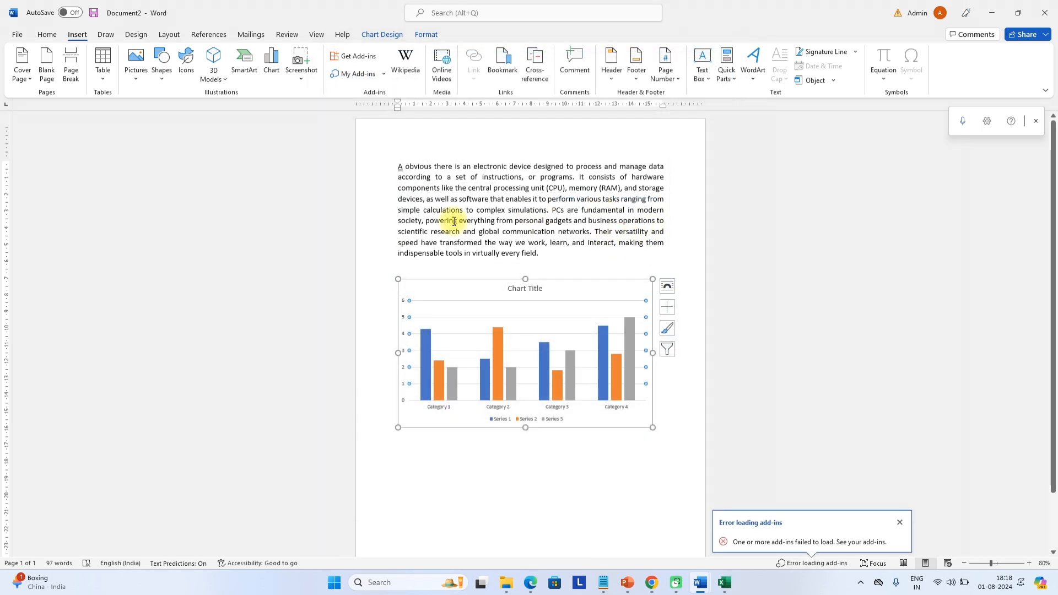
{"action": "left_click", "coordinate": [446, 77]}
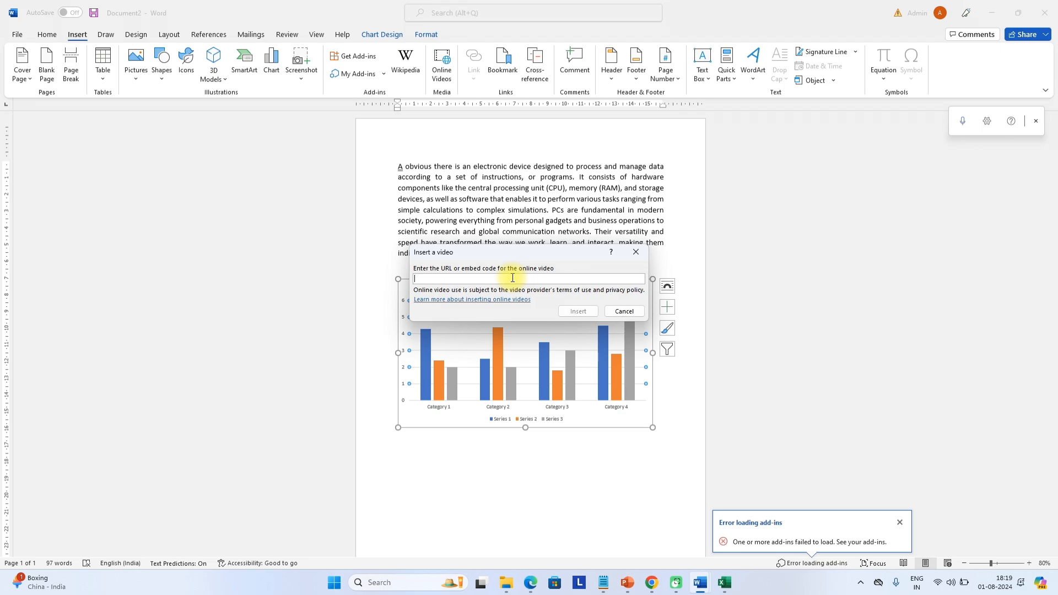
{"action": "left_click", "coordinate": [633, 253]}
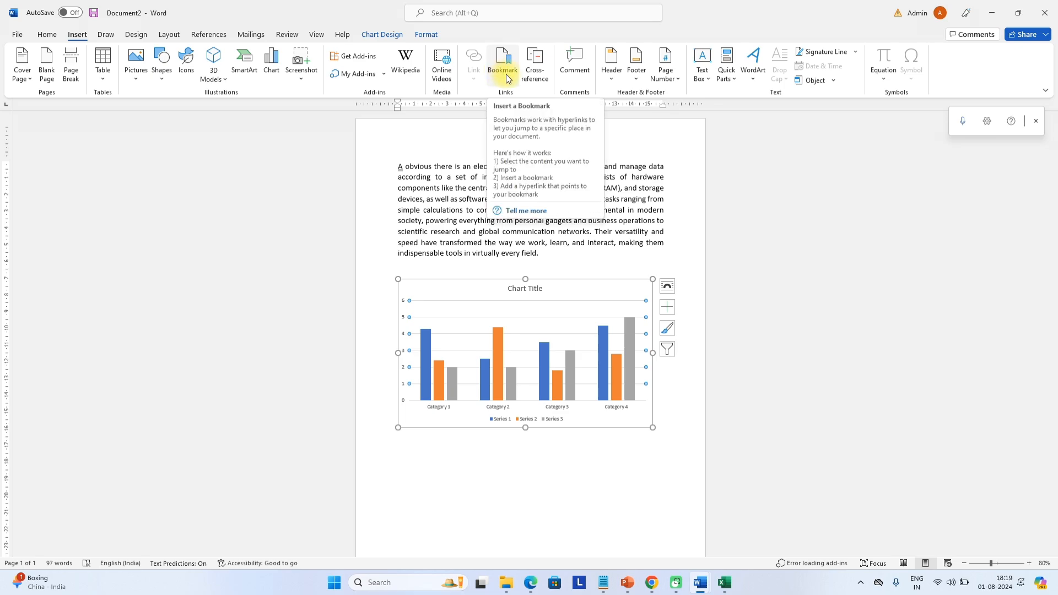
Insert a Blank header reading 'Computer Notes' and return to the body
{"action": "left_click", "coordinate": [611, 75]}
{"action": "scroll", "coordinate": [672, 281], "scroll_direction": "down", "scroll_amount": 3}
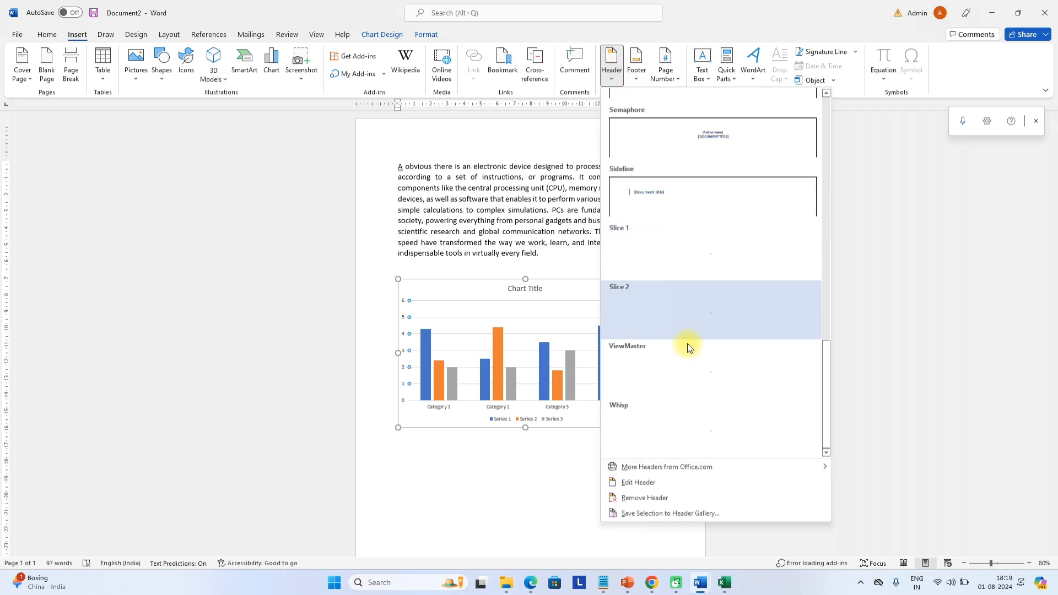
{"action": "scroll", "coordinate": [688, 331], "scroll_direction": "up", "scroll_amount": 3}
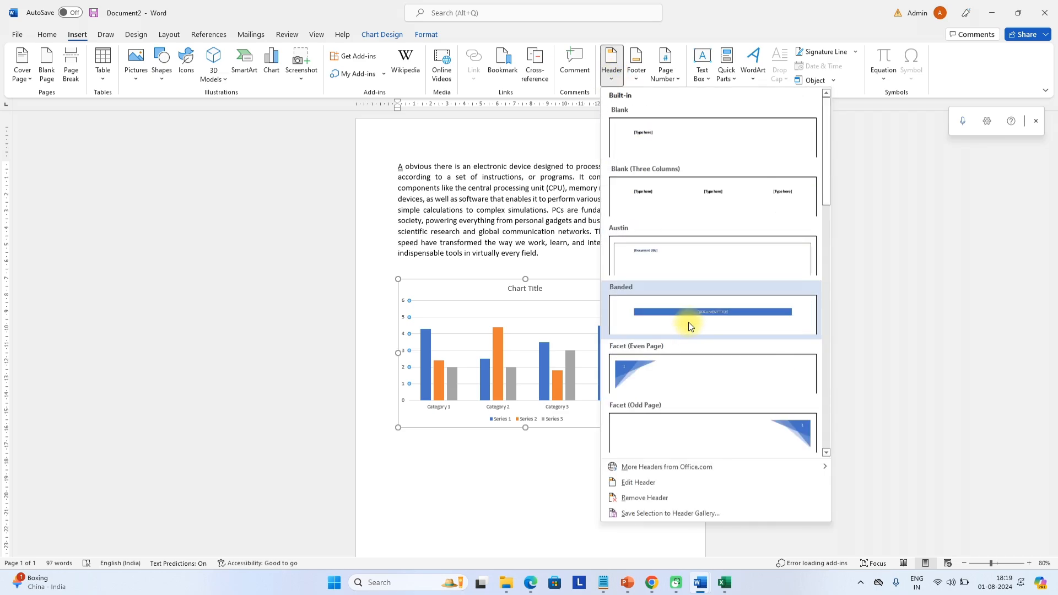
{"action": "left_click", "coordinate": [705, 148]}
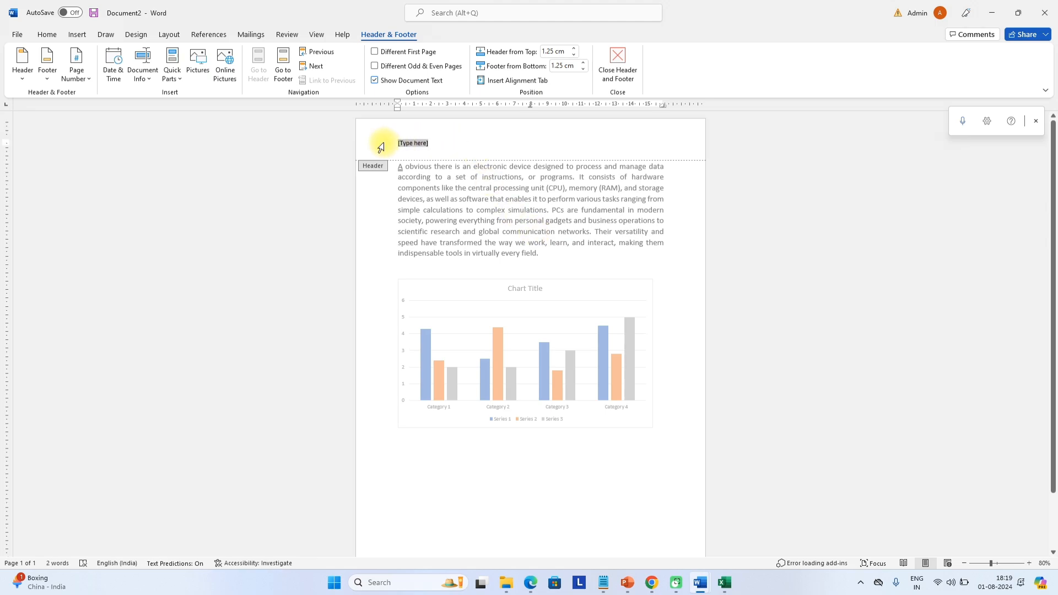
{"action": "type", "text": "c"}
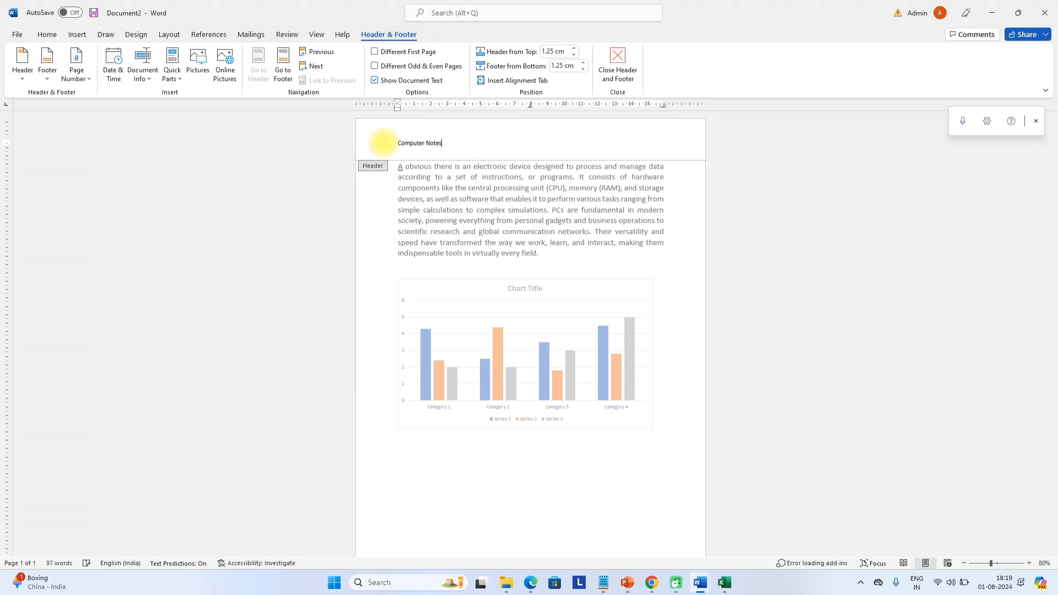
{"action": "double_click", "coordinate": [216, 245]}
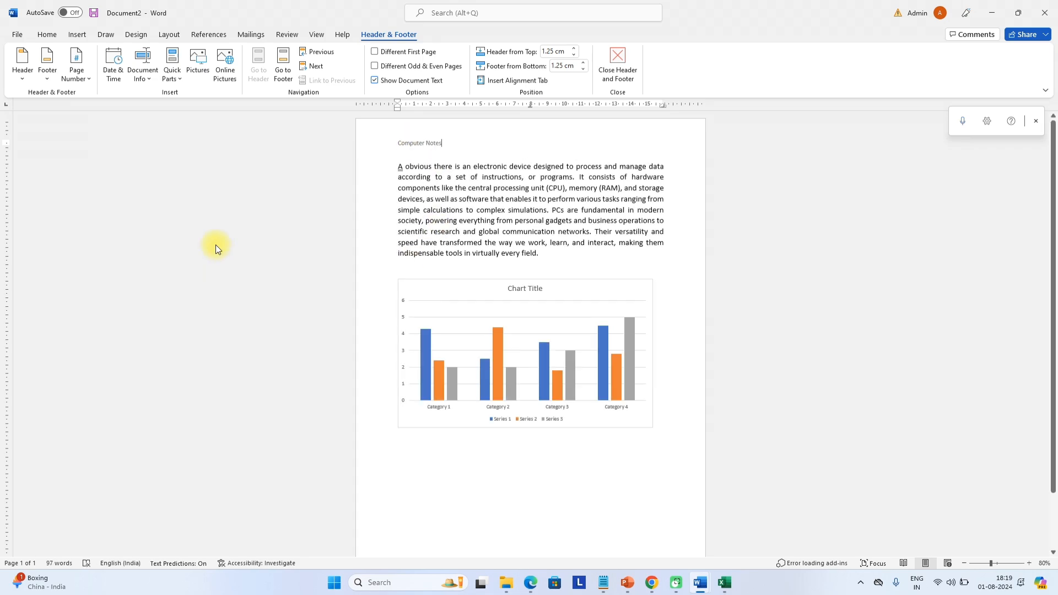
Add blank lines after the paragraph to push the column chart onto page 2
{"action": "left_click", "coordinate": [397, 252]}
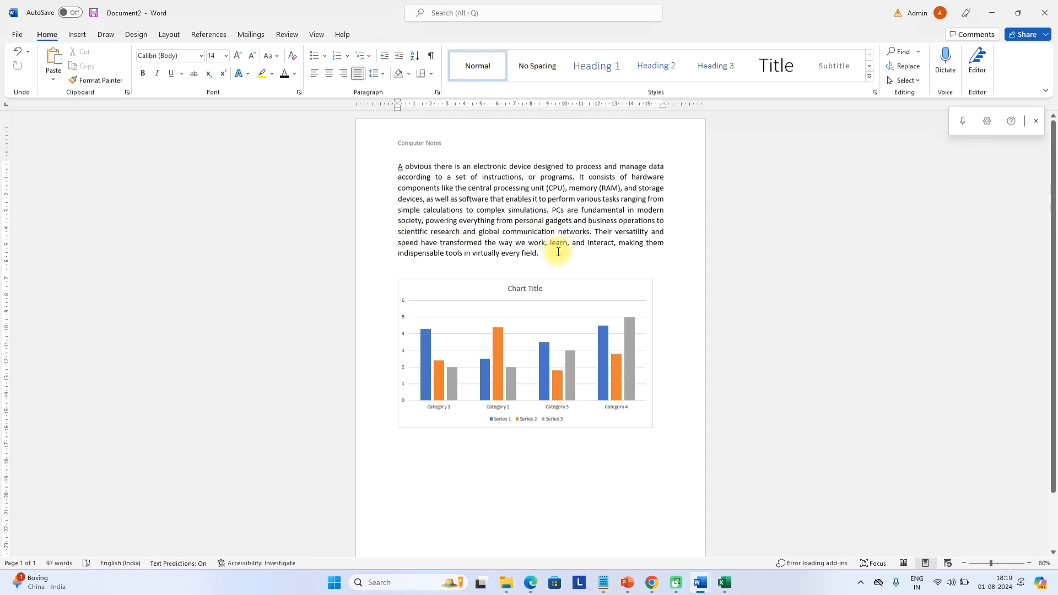
{"action": "key", "text": "Return"}
{"action": "key", "text": "Return"}
{"action": "key", "text": "Return"}
{"action": "key", "text": "Return"}
{"action": "key", "text": "Return"}
{"action": "key", "text": "Return"}
{"action": "key", "text": "Return"}
{"action": "key", "text": "Return"}
{"action": "key", "text": "Return"}
{"action": "key", "text": "Return"}
{"action": "key", "text": "Return"}
{"action": "key", "text": "Return"}
{"action": "key", "text": "Return"}
{"action": "key", "text": "Return"}
{"action": "key", "text": "Return"}
{"action": "key", "text": "Return"}
{"action": "key", "text": "Return"}
{"action": "key", "text": "Return"}
{"action": "key", "text": "Return"}
{"action": "key", "text": "Return"}
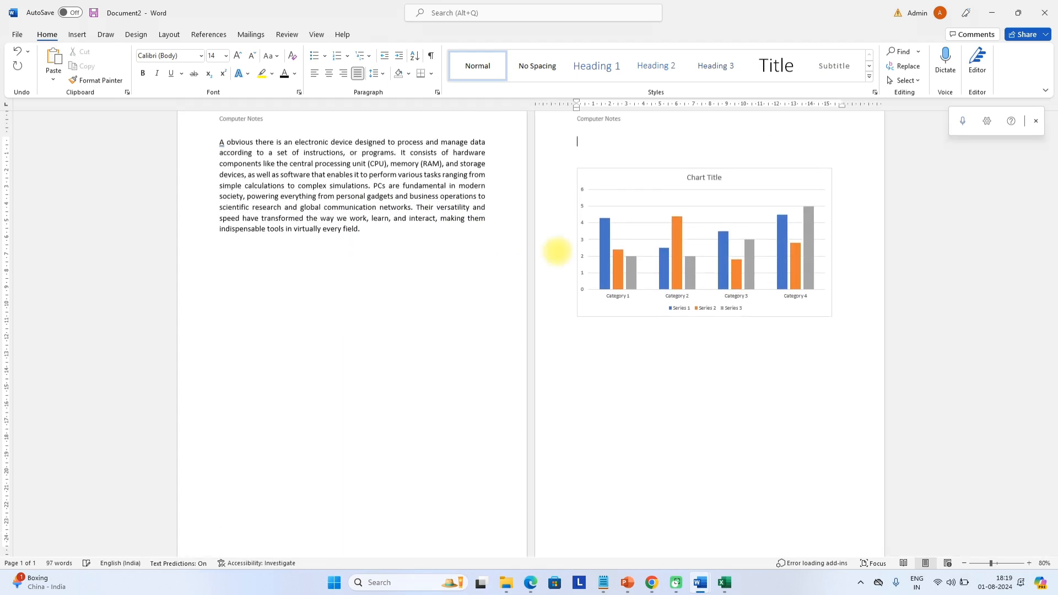
{"action": "scroll", "coordinate": [557, 251], "scroll_direction": "up", "scroll_amount": 2, "text": "ctrl"}
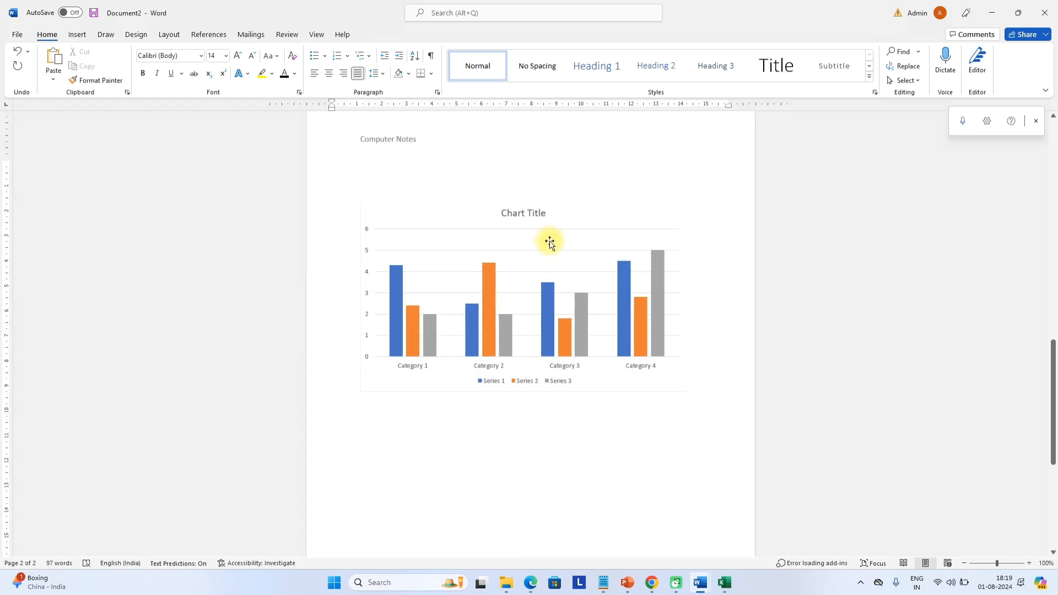
{"action": "scroll", "coordinate": [550, 242], "scroll_direction": "down", "scroll_amount": 3, "text": "ctrl"}
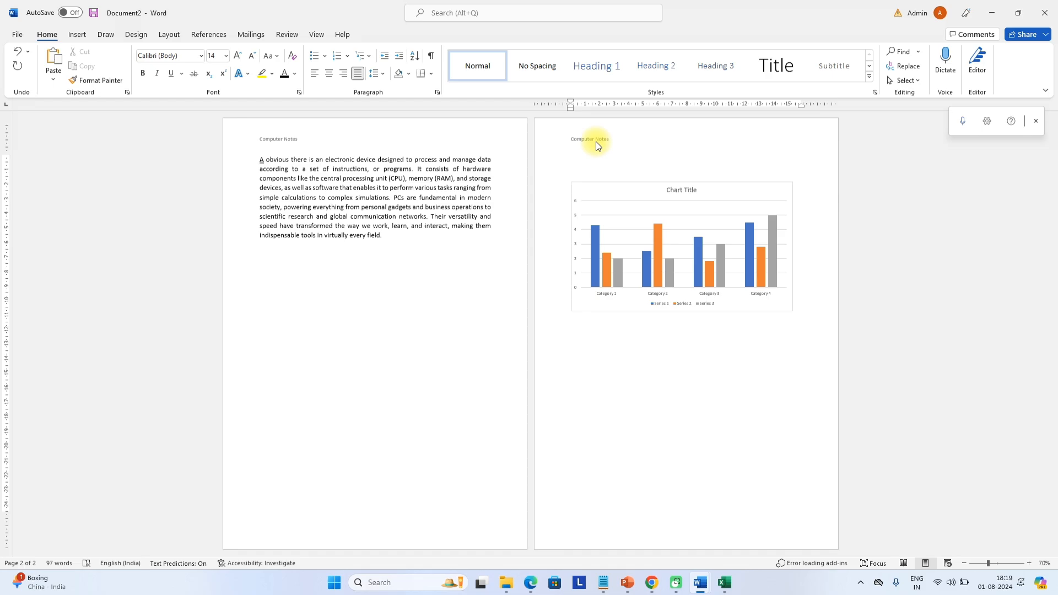
Insert a Blank footer design into the document
{"action": "left_click", "coordinate": [79, 34]}
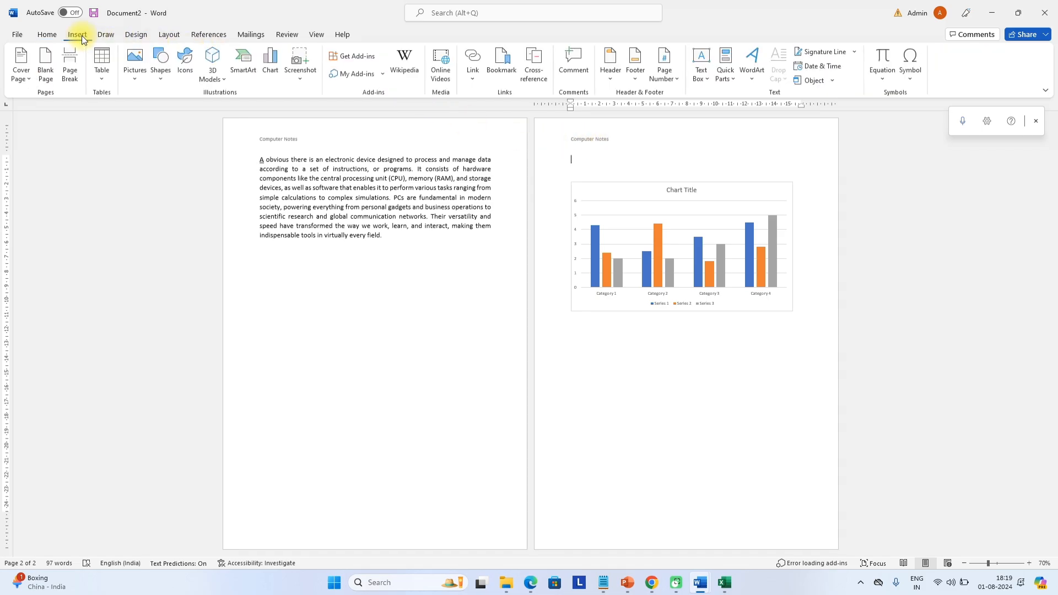
{"action": "left_click", "coordinate": [634, 80]}
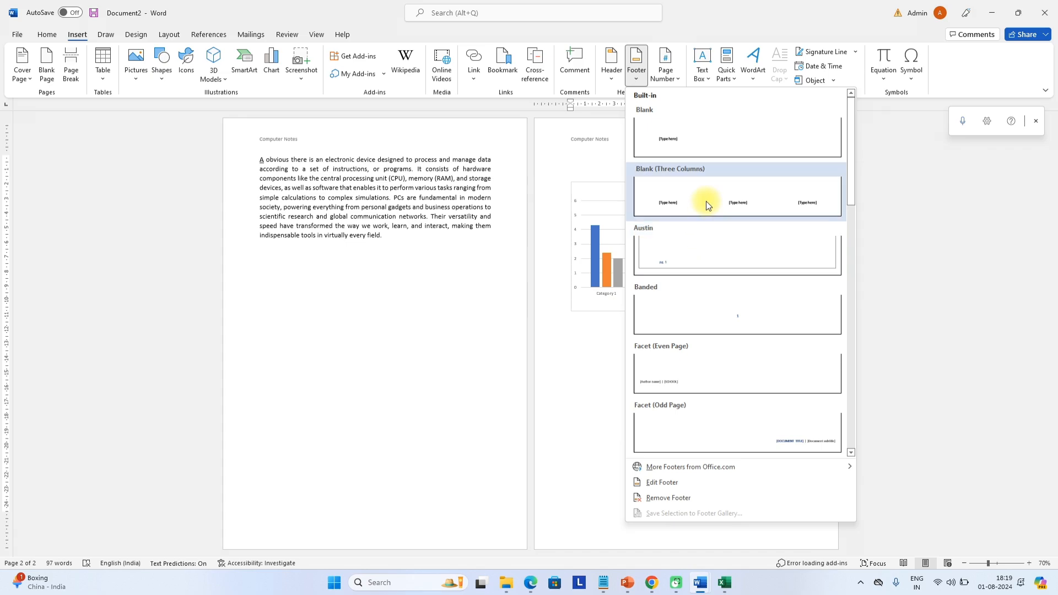
{"action": "left_click", "coordinate": [645, 115]}
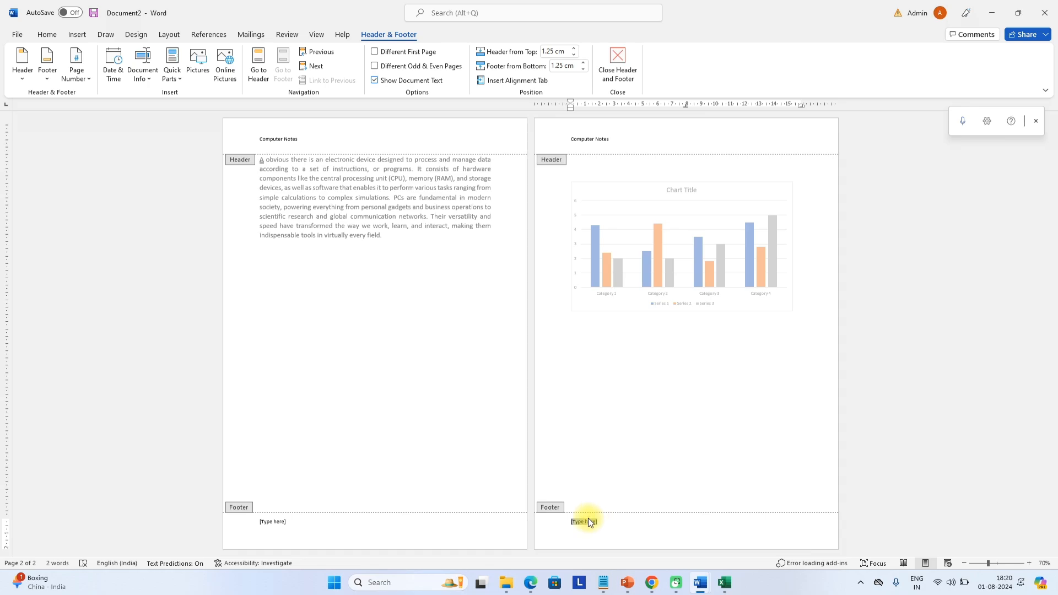
{"action": "key", "text": "Escape"}
Make the footer read 'Date: 01/08/2024' and return to the document body
{"action": "double_click", "coordinate": [584, 524]}
{"action": "type", "text": "Date: 0"}
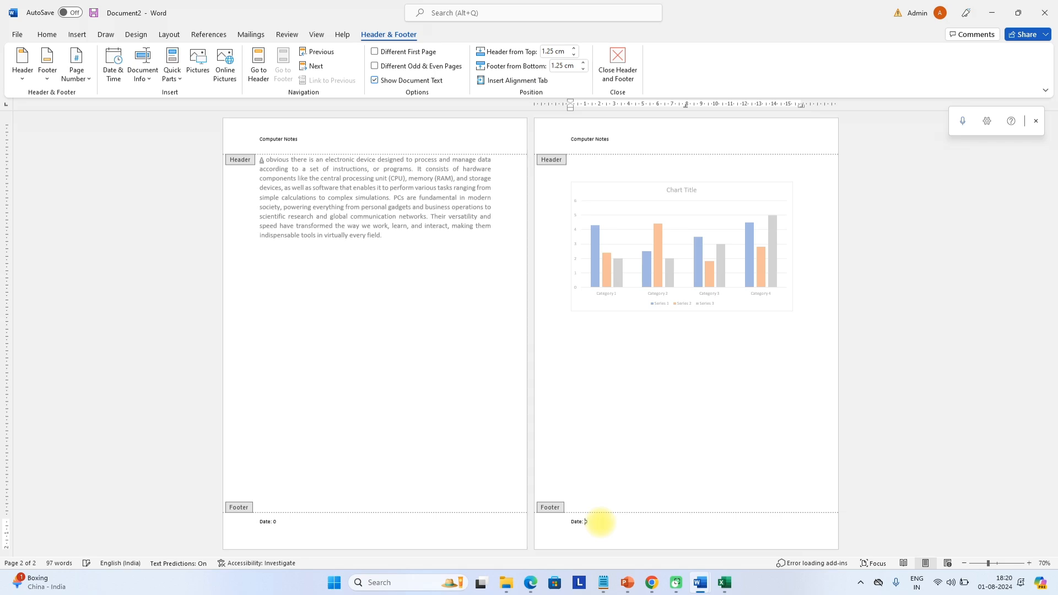
{"action": "key", "text": "BackSpace"}
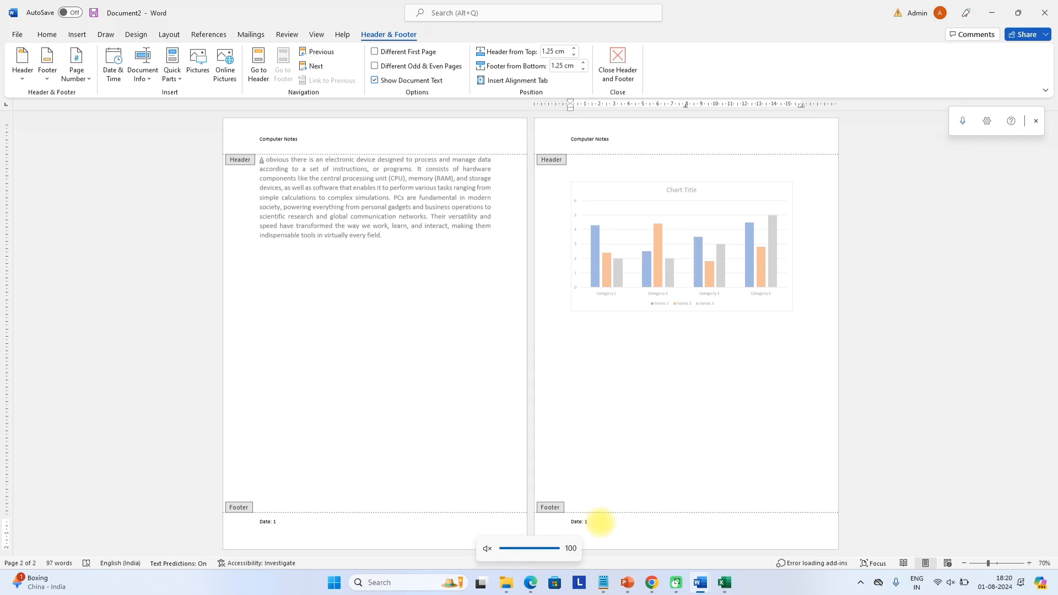
{"action": "key", "text": "BackSpace"}
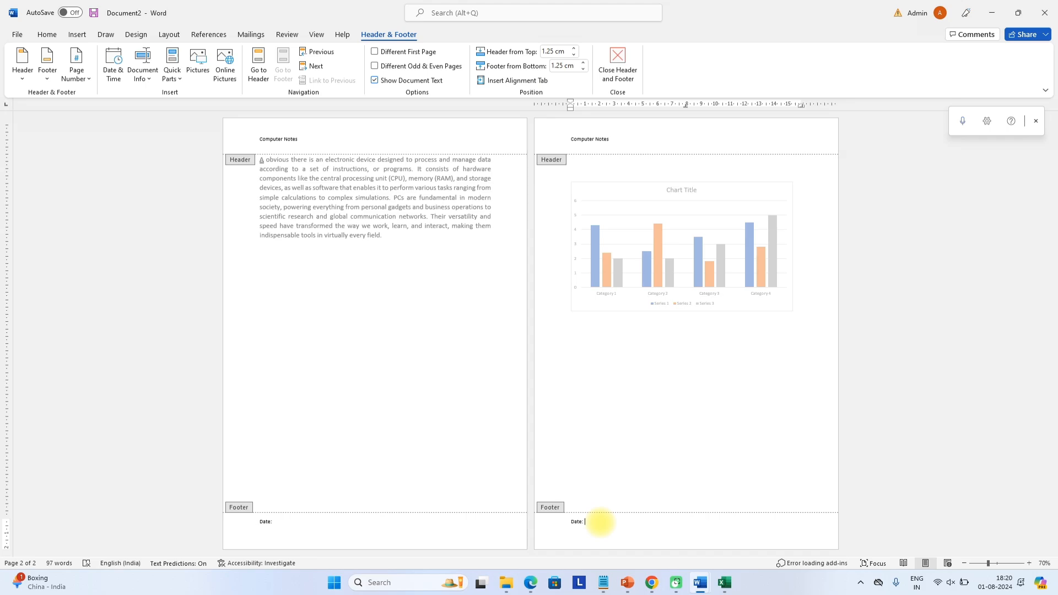
{"action": "key", "text": "XF86AudioMute"}
{"action": "type", "text": "4"}
{"action": "double_click", "coordinate": [437, 405]}
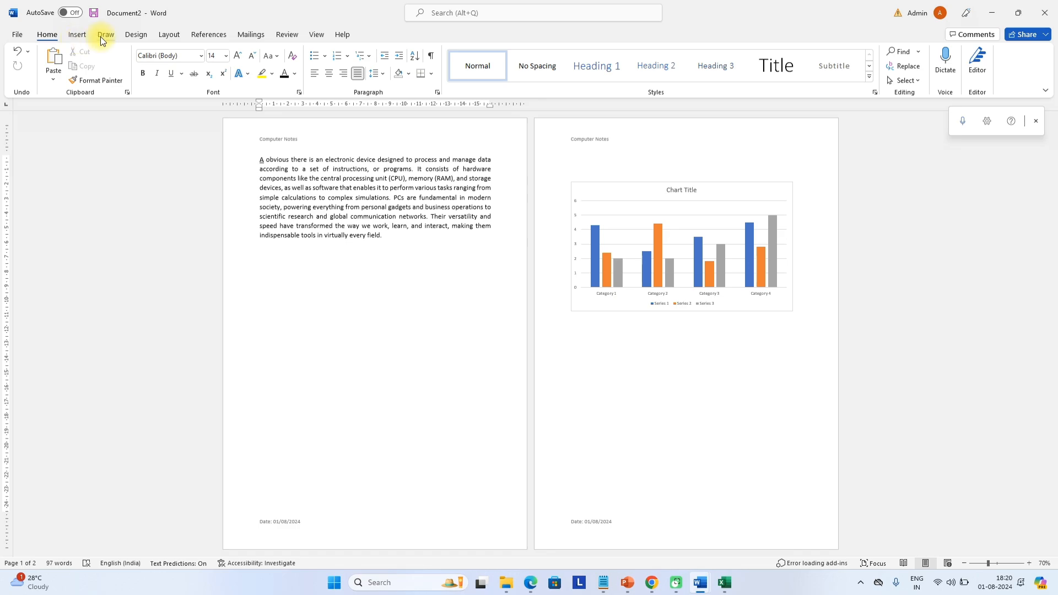
Insert a Simple quote text box and move it to the top of page 2
{"action": "left_click", "coordinate": [81, 35]}
{"action": "left_click", "coordinate": [708, 80]}
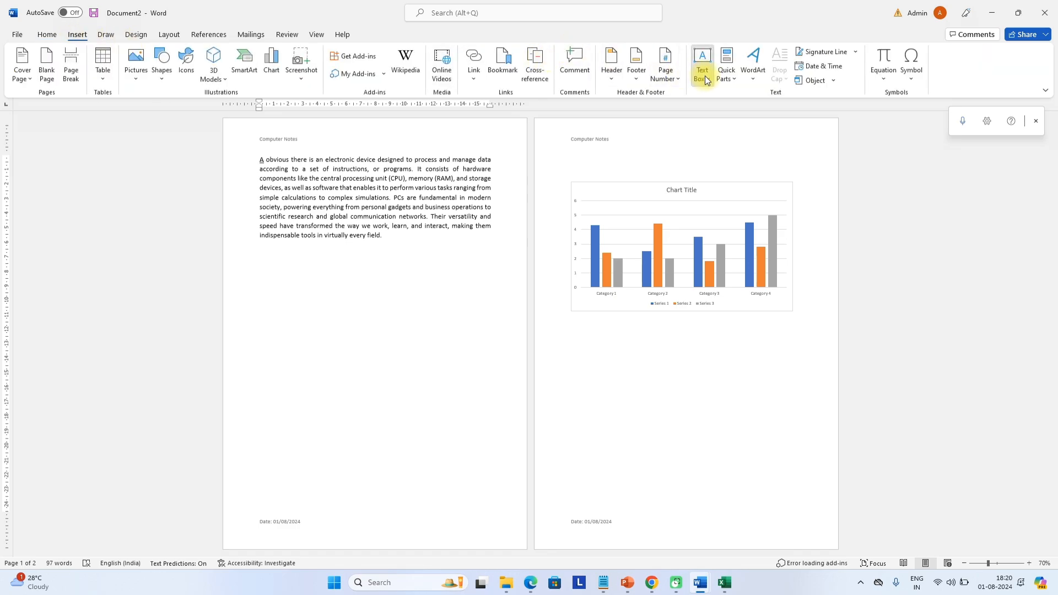
{"action": "left_click", "coordinate": [731, 134]}
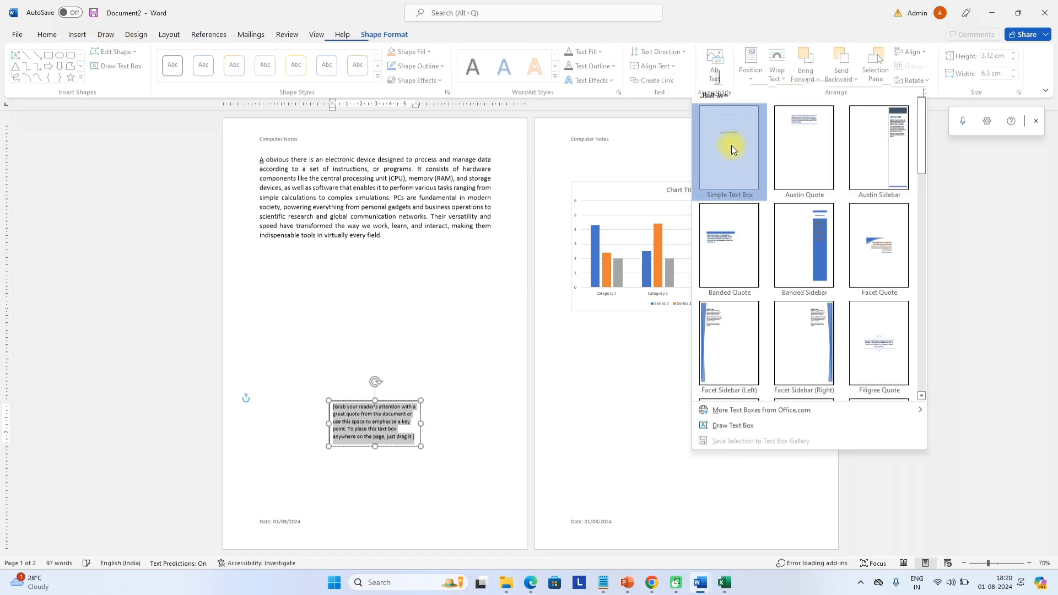
{"action": "left_click_drag", "start_coordinate": [458, 392], "coordinate": [804, 296]}
Turn the quote box's placeholder text into WordArt
{"action": "left_click", "coordinate": [679, 216]}
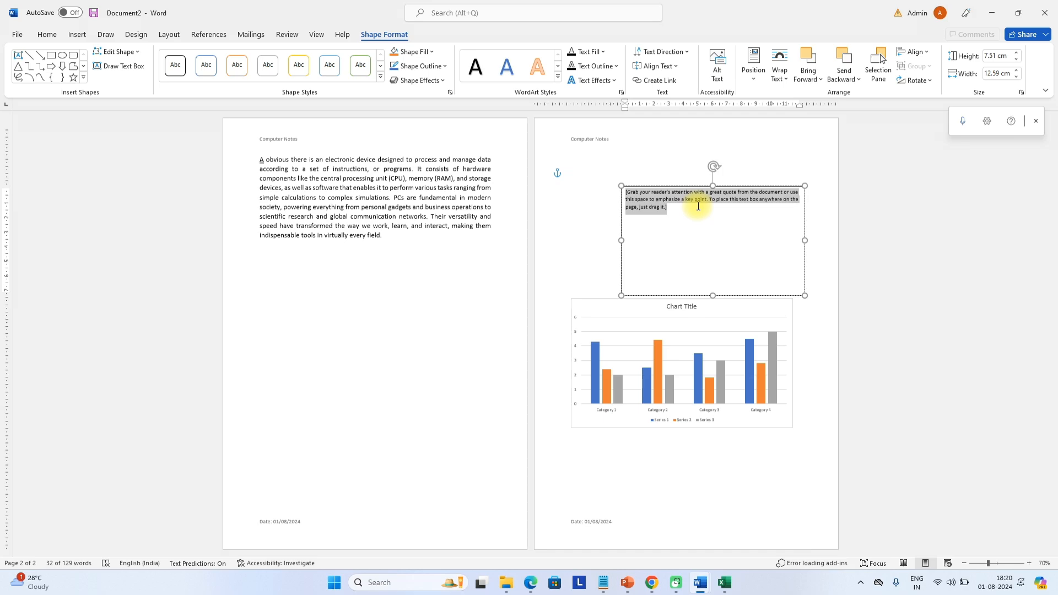
{"action": "left_click", "coordinate": [77, 34]}
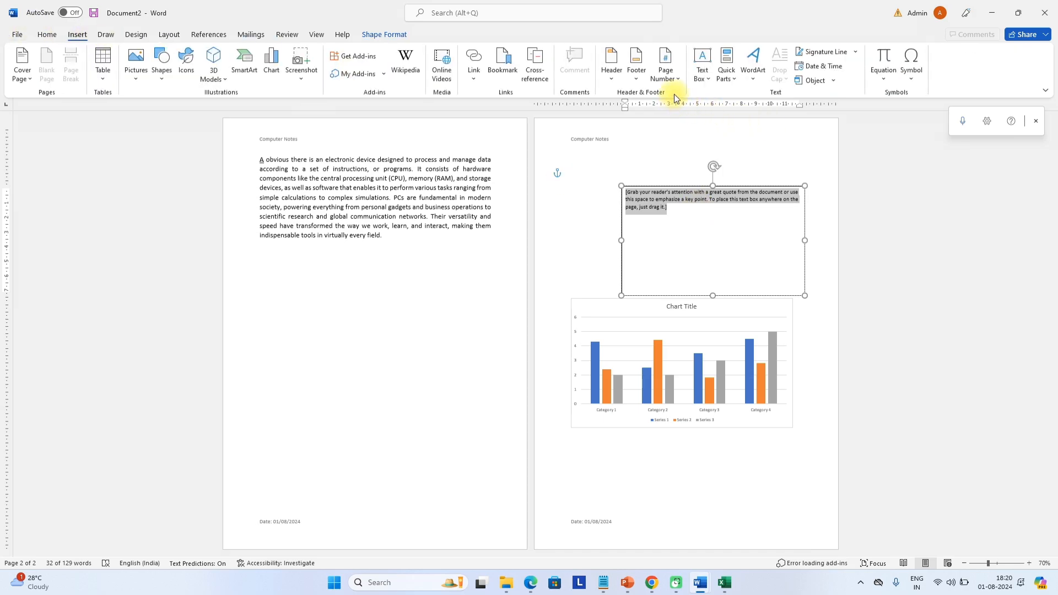
{"action": "left_click", "coordinate": [726, 76]}
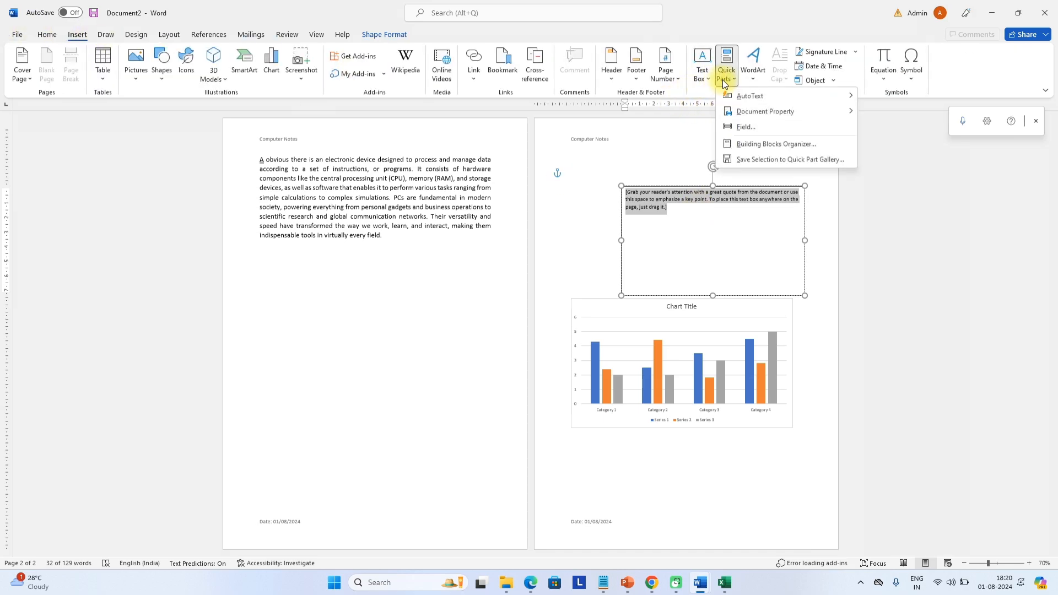
{"action": "left_click", "coordinate": [751, 77]}
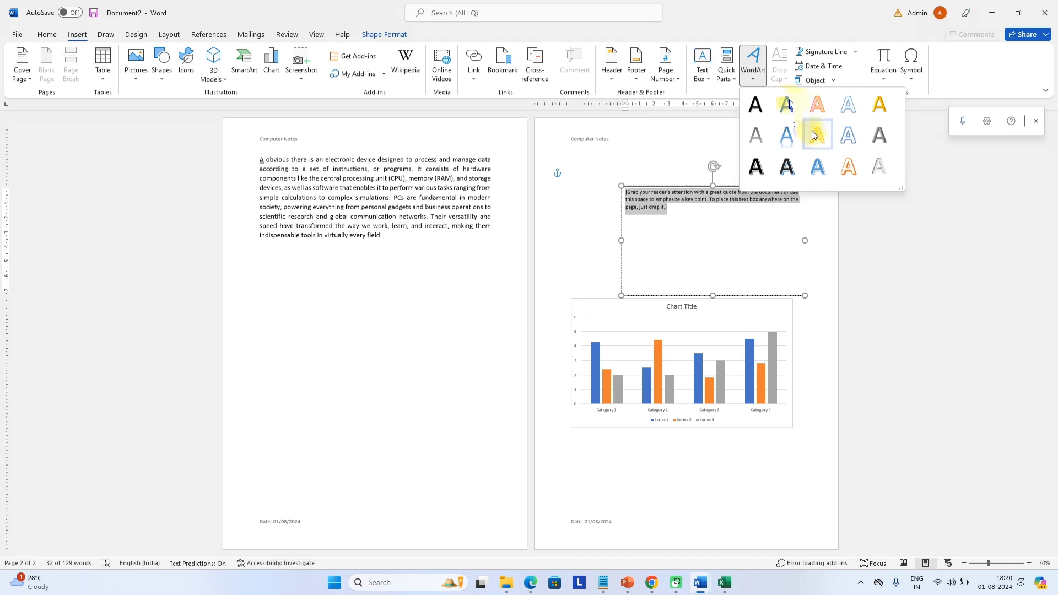
{"action": "left_click", "coordinate": [789, 172]}
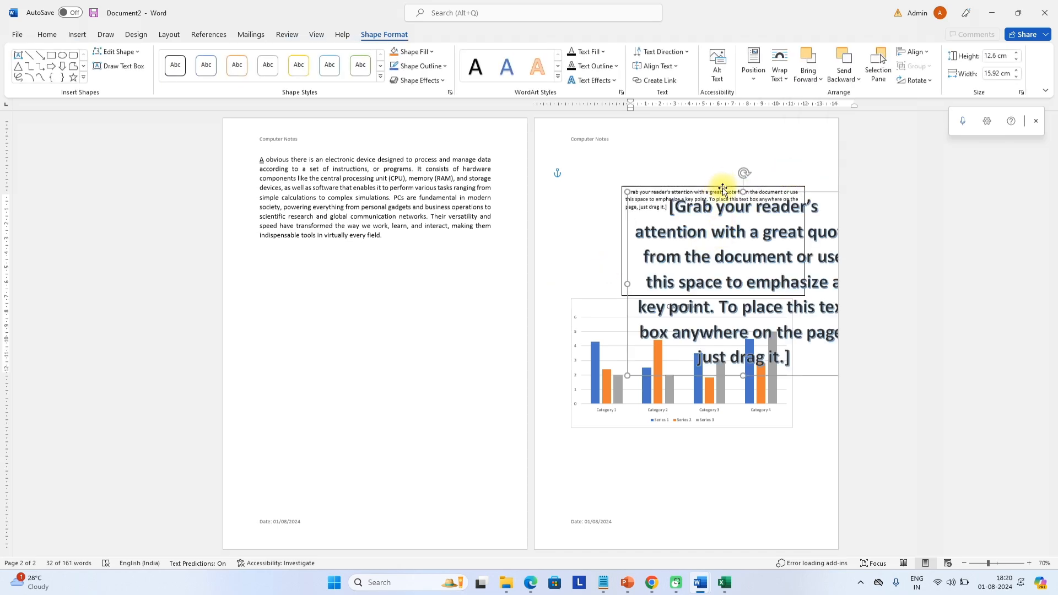
Move the WordArt under the page 1 paragraph and change its text to 'Health is wealth'
{"action": "left_click_drag", "start_coordinate": [723, 190], "coordinate": [381, 275]}
{"action": "triple_click", "coordinate": [389, 354]}
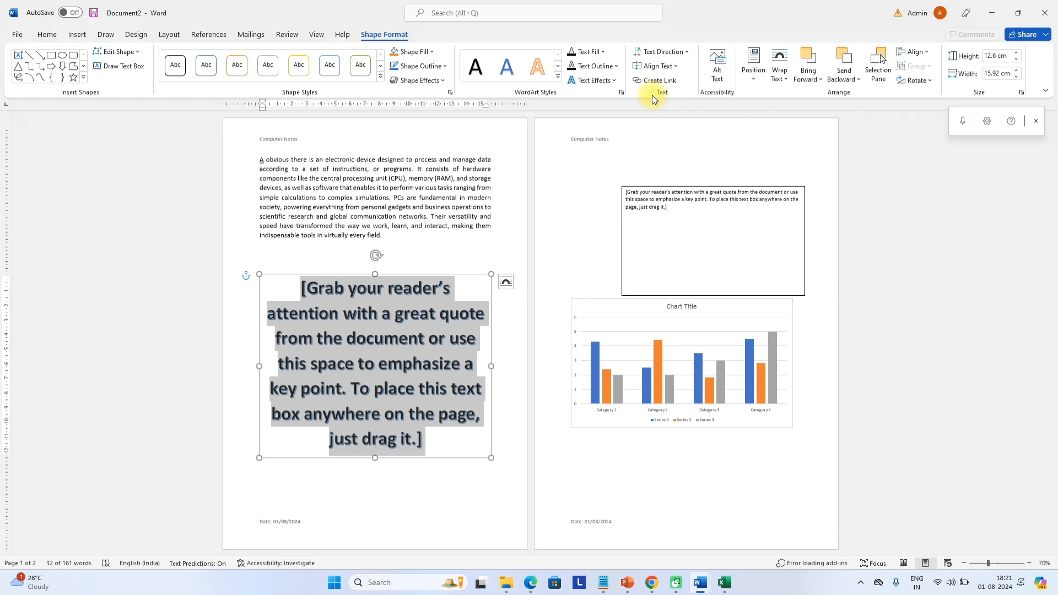
{"action": "left_click", "coordinate": [414, 287]}
{"action": "key", "text": "ctrl+a"}
{"action": "type", "text": "Health i"}
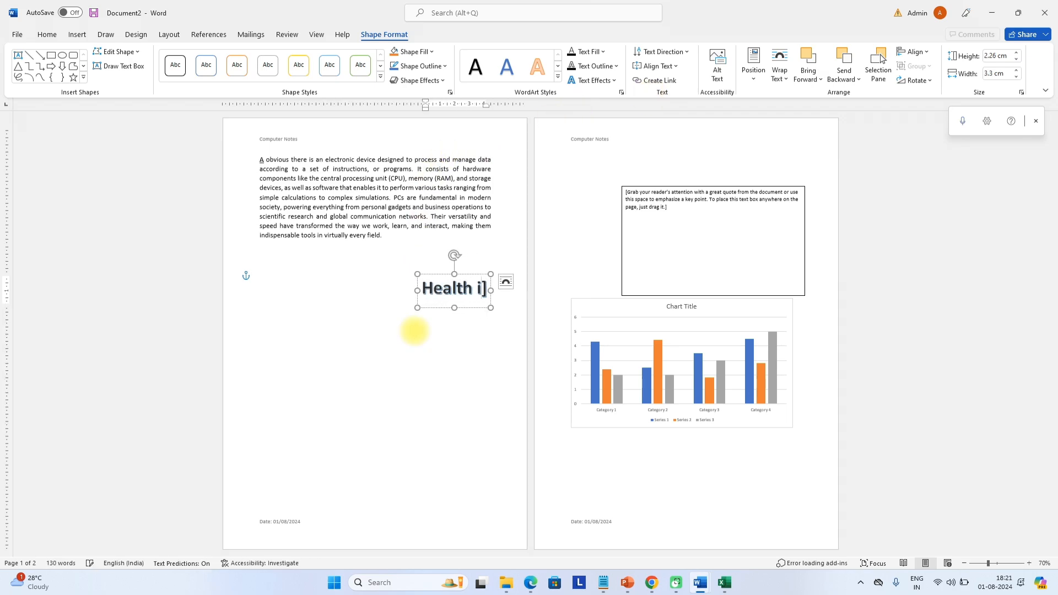
{"action": "type", "text": "s wealth"}
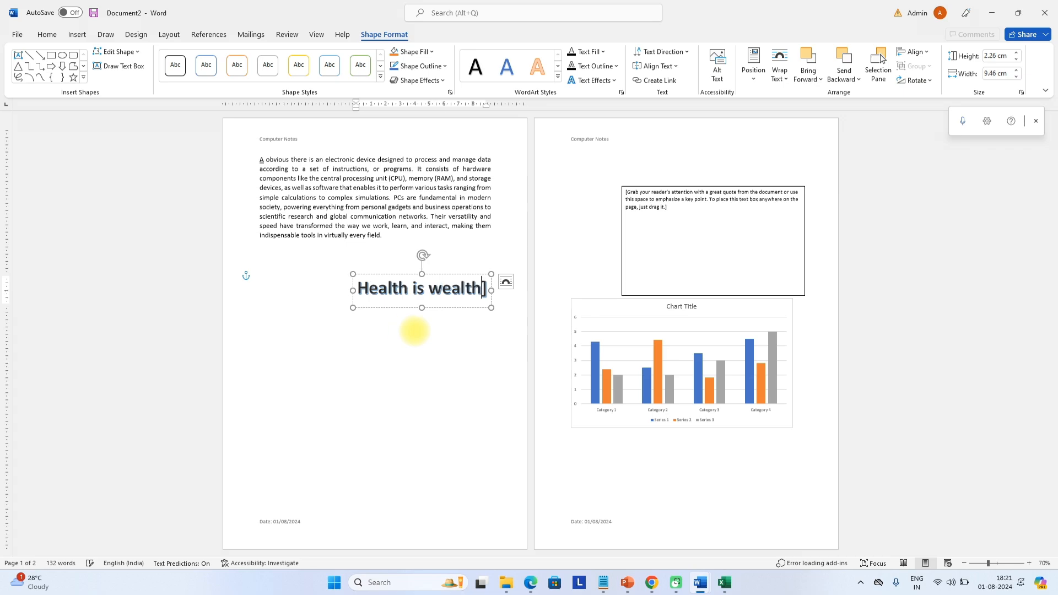
{"action": "key", "text": "BackSpace"}
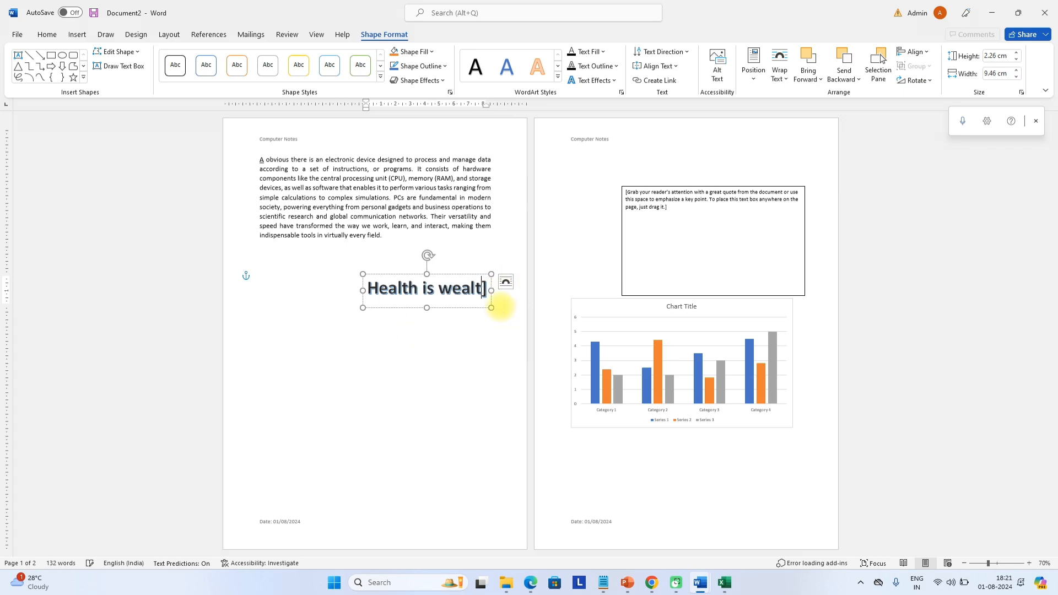
{"action": "type", "text": "..."}
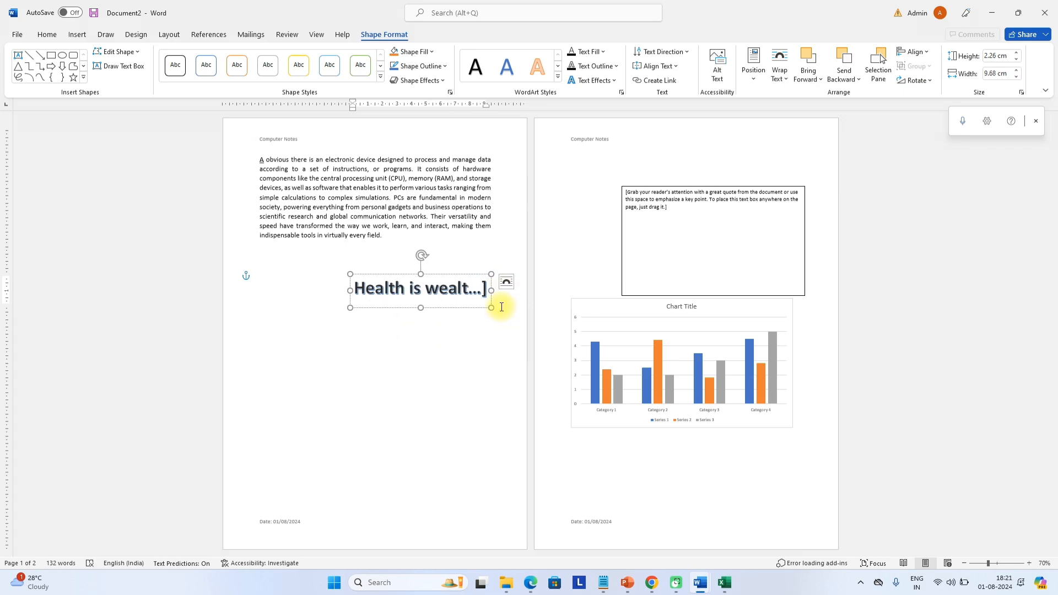
{"action": "type", "text": "!"}
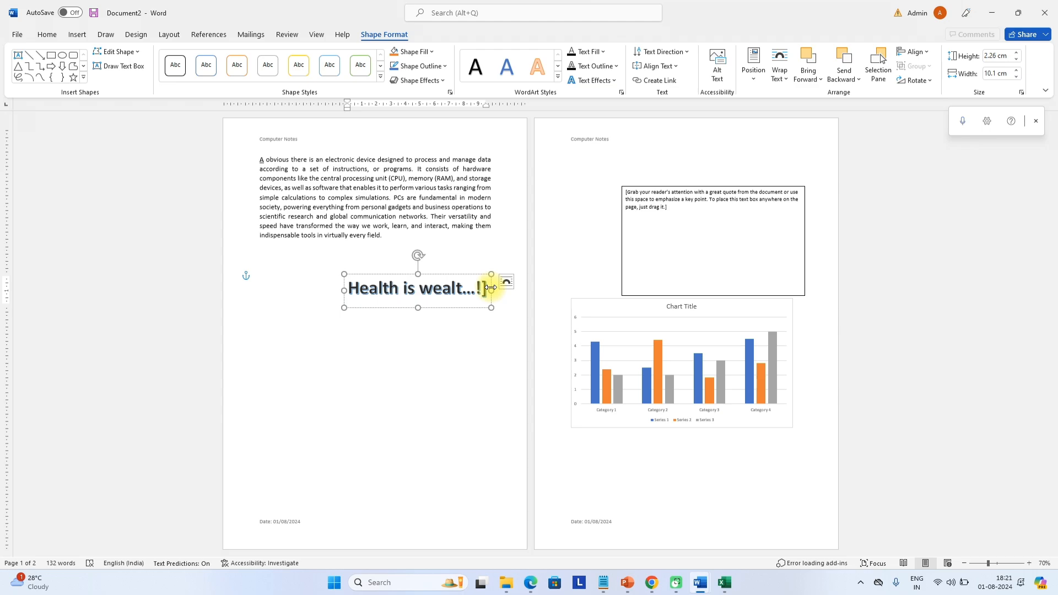
{"action": "key", "text": "BackSpace"}
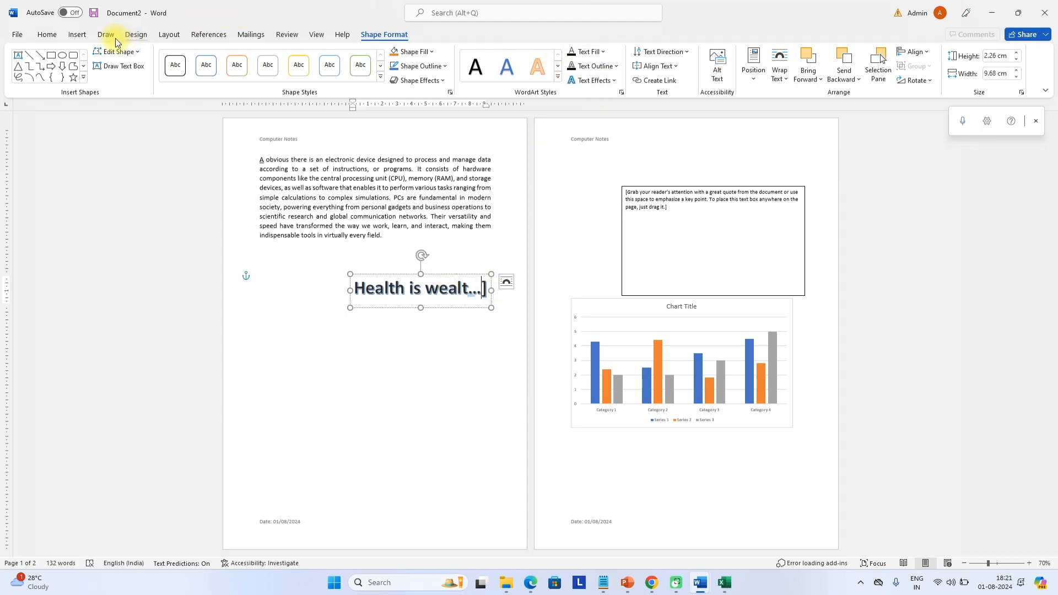
Preview the Signature Line, Equation and Symbol options without inserting any, then select the chart
{"action": "left_click", "coordinate": [77, 34]}
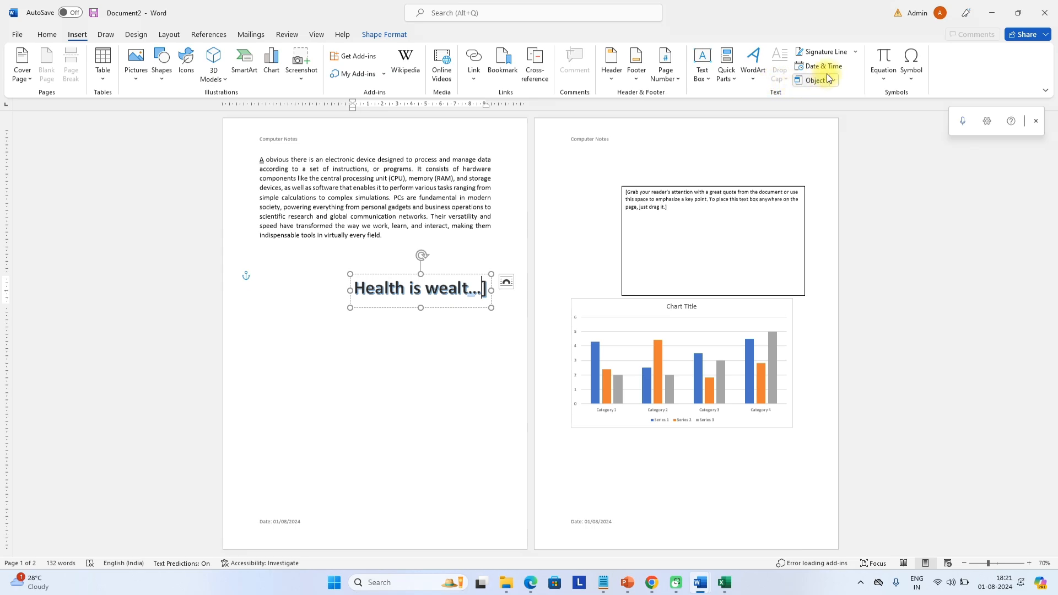
{"action": "left_click", "coordinate": [844, 53]}
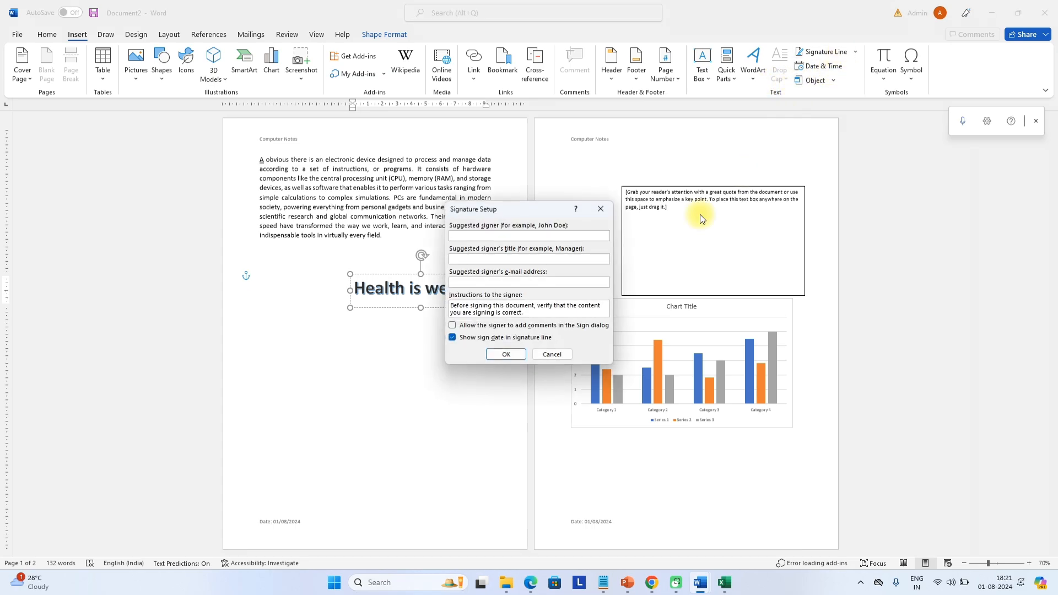
{"action": "left_click", "coordinate": [597, 211]}
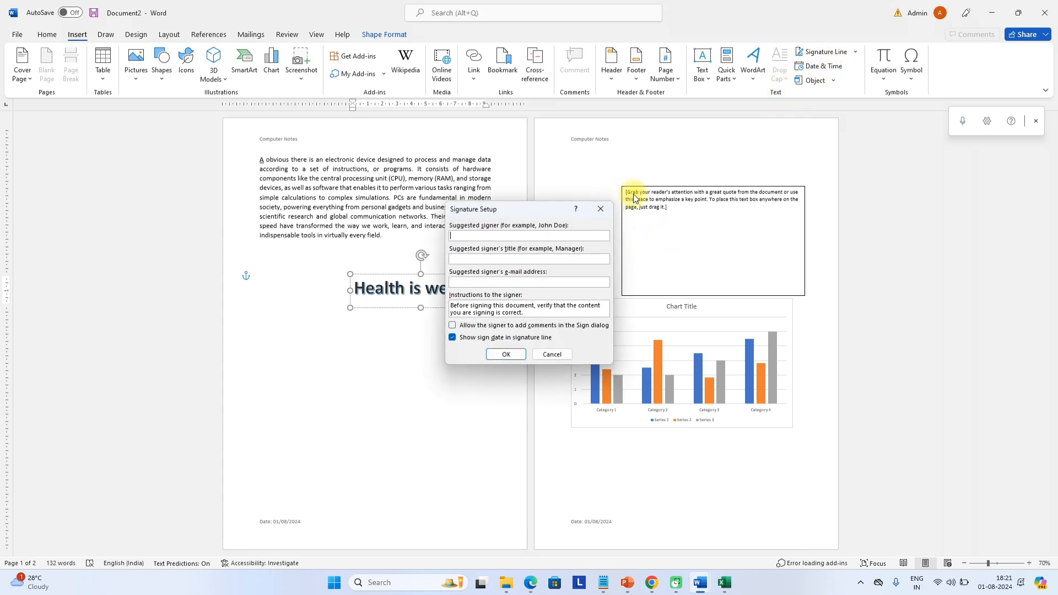
{"action": "left_click", "coordinate": [894, 83]}
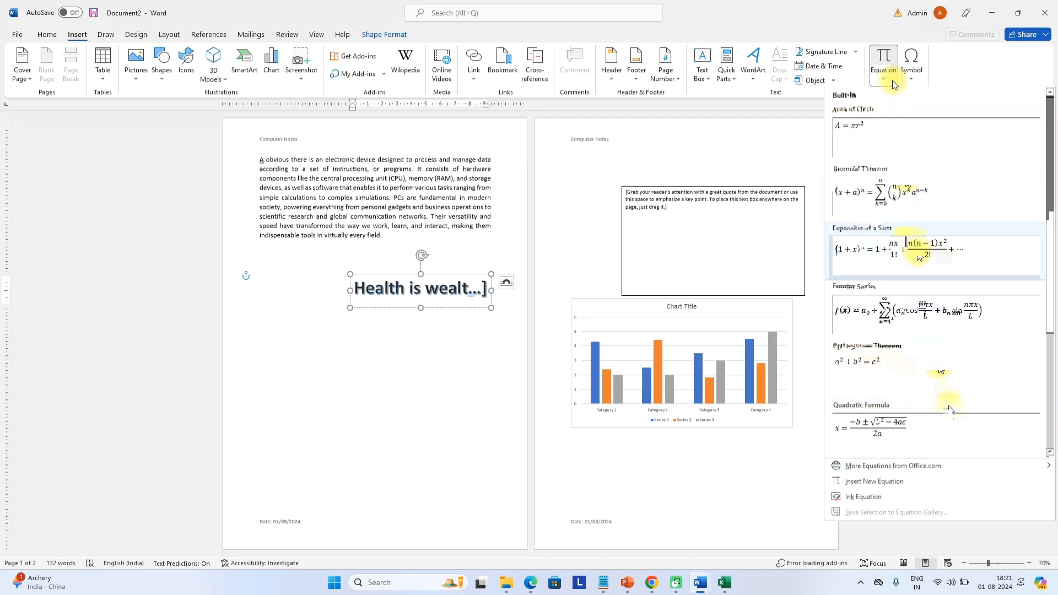
{"action": "left_click", "coordinate": [912, 65]}
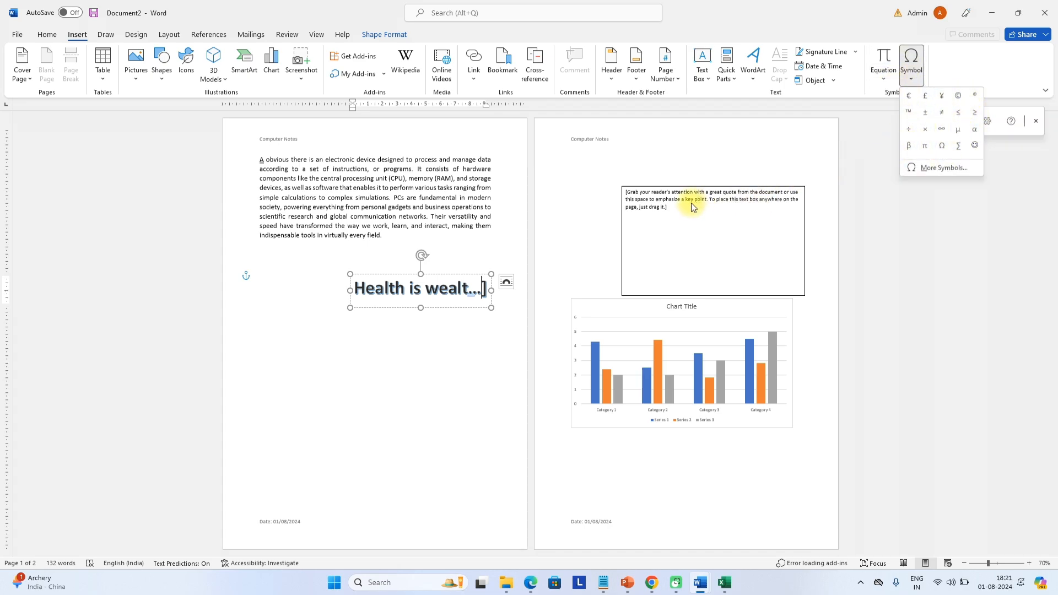
{"action": "left_click", "coordinate": [521, 203]}
{"action": "left_click", "coordinate": [716, 409]}
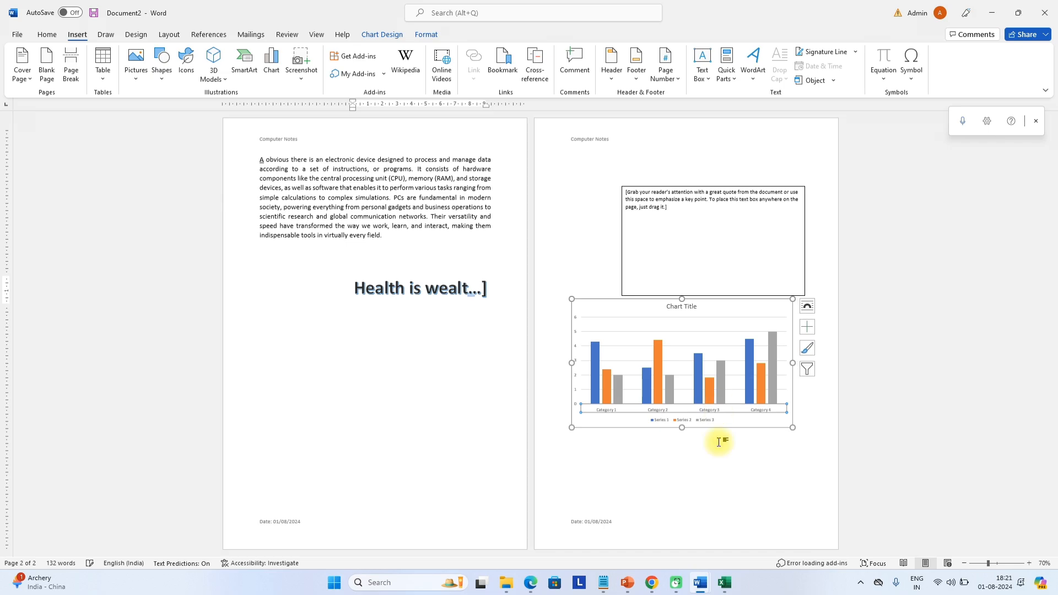
Delete the page 2 chart, the quote text box and the WordArt slogan
{"action": "left_click", "coordinate": [623, 318]}
{"action": "key", "text": "Delete"}
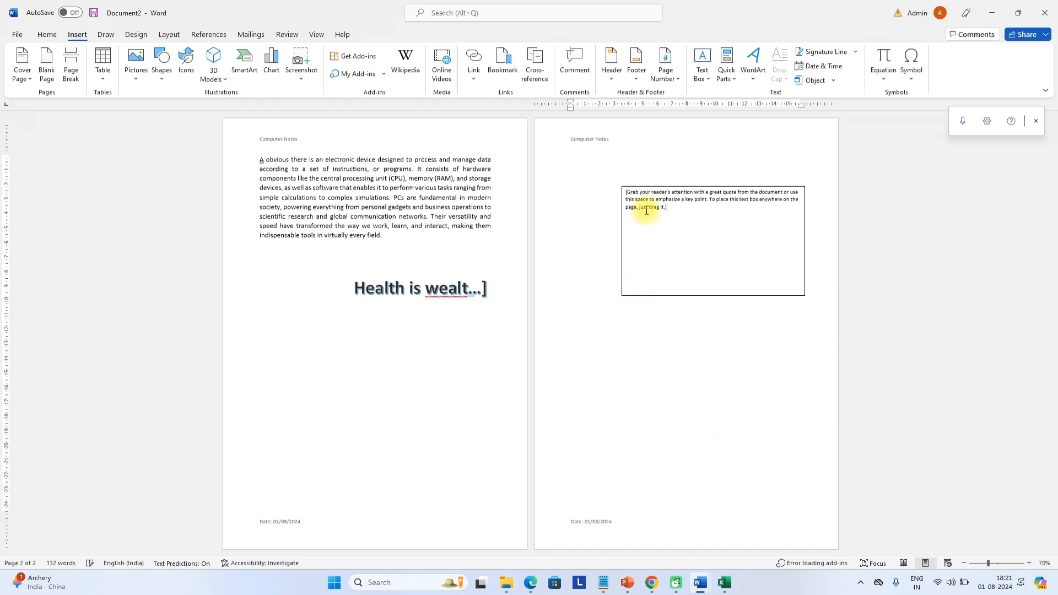
{"action": "left_click", "coordinate": [646, 189]}
{"action": "key", "text": "Delete"}
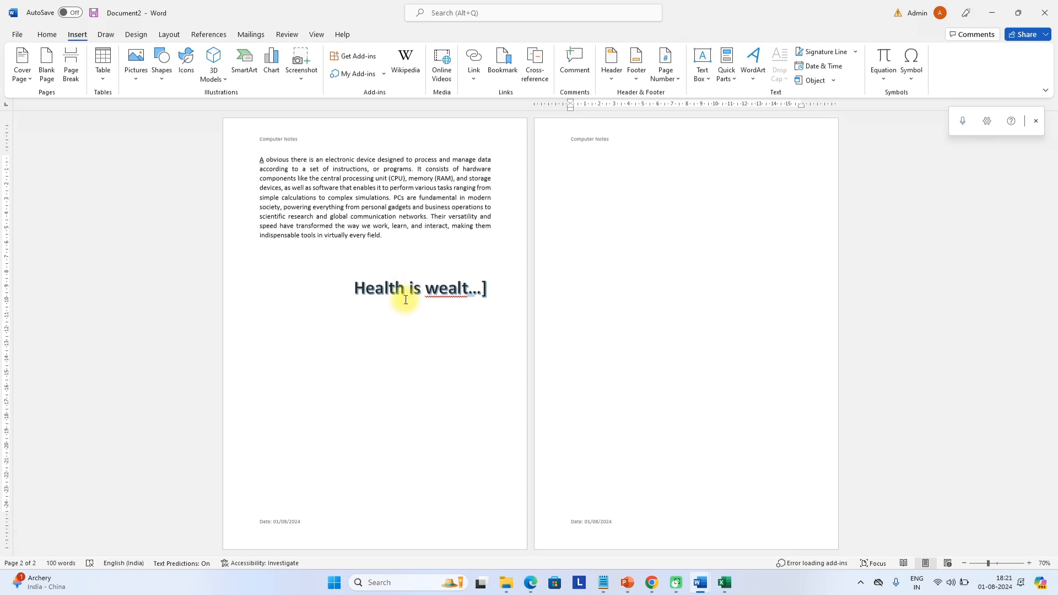
{"action": "left_click", "coordinate": [405, 291]}
{"action": "left_click", "coordinate": [419, 274]}
{"action": "key", "text": "Delete"}
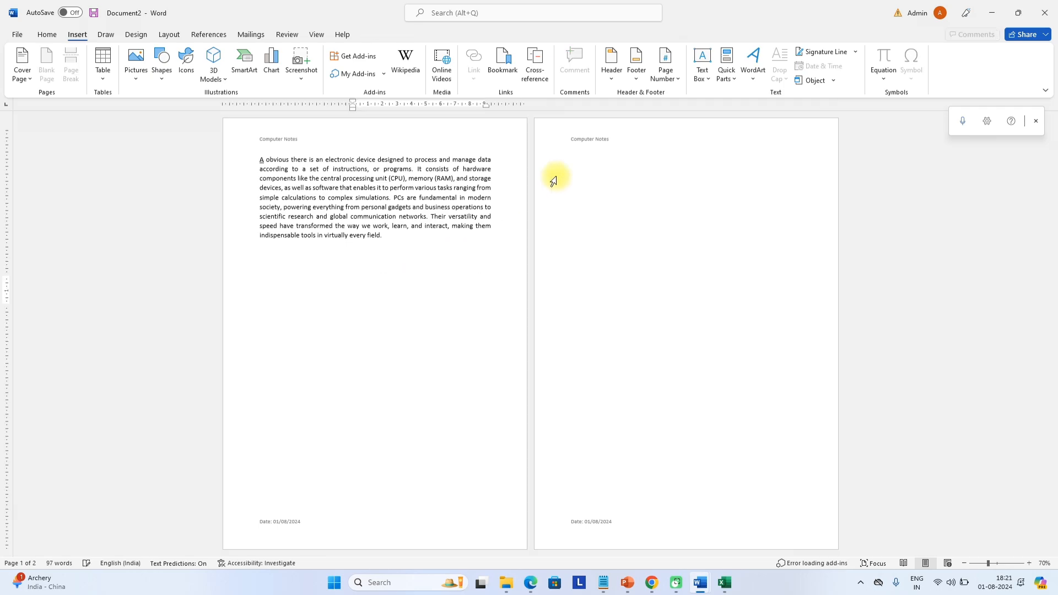
Scribble black pen strokes and a box on page 1, then undo them all with Ctrl+Z
{"action": "left_click", "coordinate": [106, 34]}
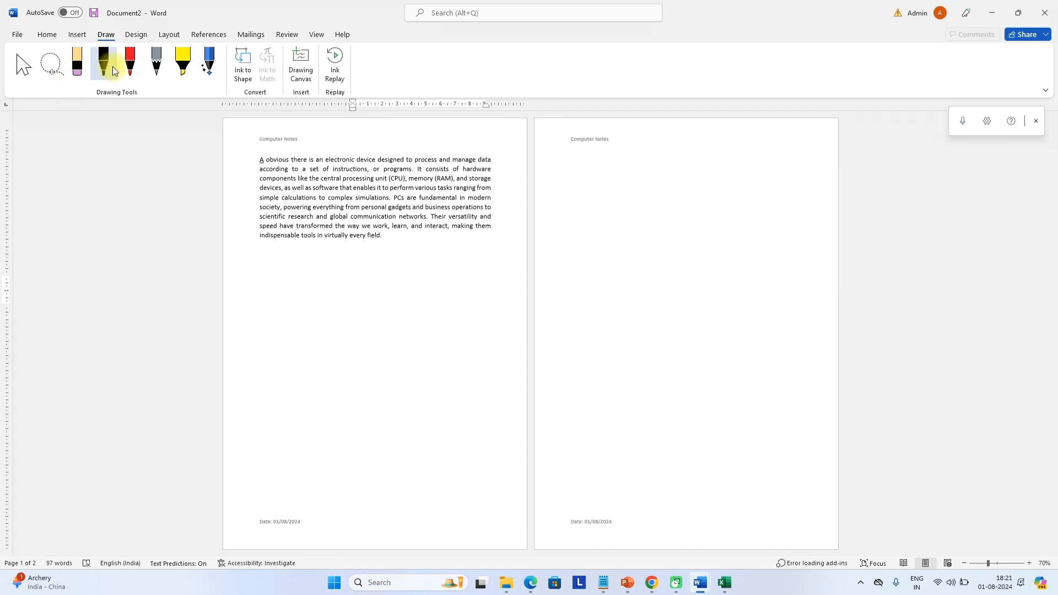
{"action": "left_click", "coordinate": [104, 65]}
{"action": "mouse_move", "coordinate": [292, 287]}
{"action": "left_mouse_down"}
{"action": "mouse_move", "coordinate": [319, 326]}
{"action": "mouse_move", "coordinate": [324, 281]}
{"action": "mouse_move", "coordinate": [346, 263]}
{"action": "left_mouse_up"}
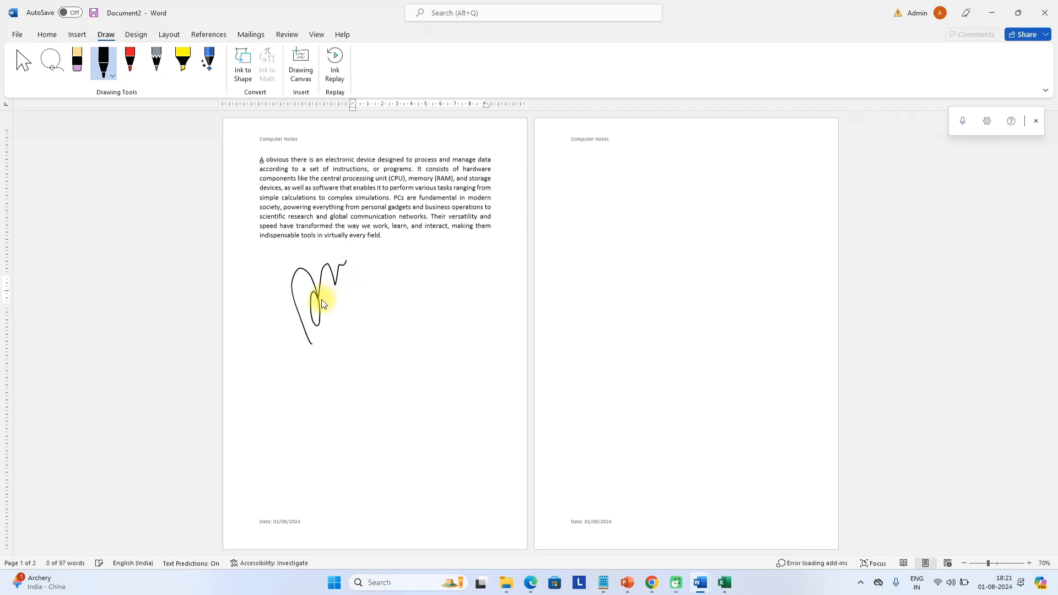
{"action": "left_click_drag", "start_coordinate": [322, 299], "coordinate": [398, 257]}
{"action": "mouse_move", "coordinate": [373, 334]}
{"action": "left_mouse_down"}
{"action": "mouse_move", "coordinate": [491, 340]}
{"action": "mouse_move", "coordinate": [496, 501]}
{"action": "left_mouse_up"}
{"action": "mouse_move", "coordinate": [375, 375]}
{"action": "left_mouse_down"}
{"action": "mouse_move", "coordinate": [374, 399]}
{"action": "mouse_move", "coordinate": [513, 396]}
{"action": "left_mouse_up"}
{"action": "left_click", "coordinate": [435, 404]}
{"action": "left_click_drag", "start_coordinate": [435, 404], "coordinate": [435, 437]}
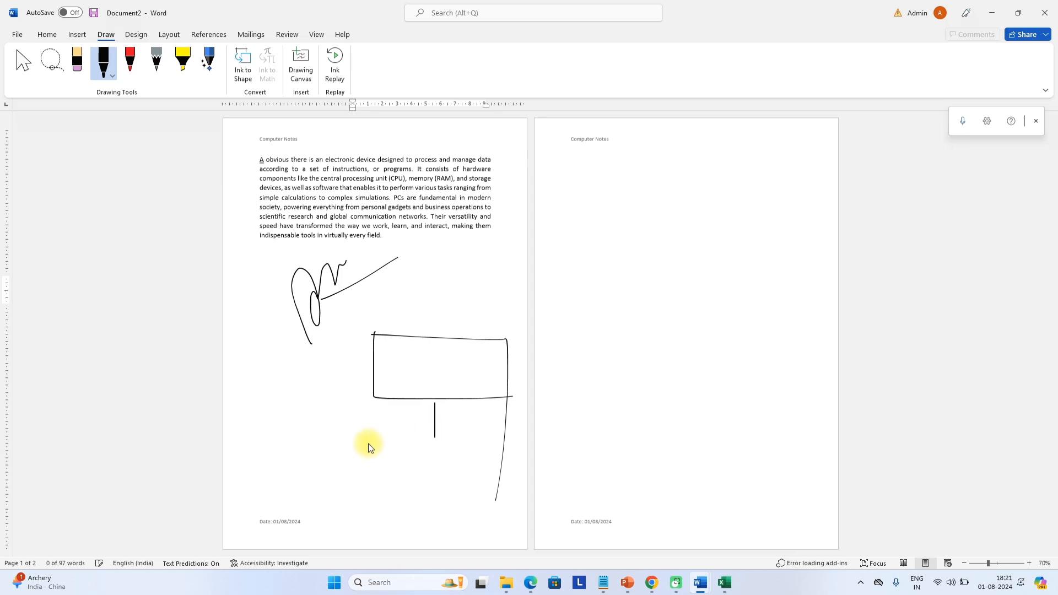
{"action": "mouse_move", "coordinate": [368, 442]}
{"action": "left_mouse_down"}
{"action": "mouse_move", "coordinate": [557, 456]}
{"action": "mouse_move", "coordinate": [524, 558]}
{"action": "mouse_move", "coordinate": [241, 518]}
{"action": "mouse_move", "coordinate": [298, 507]}
{"action": "mouse_move", "coordinate": [298, 527]}
{"action": "left_mouse_up"}
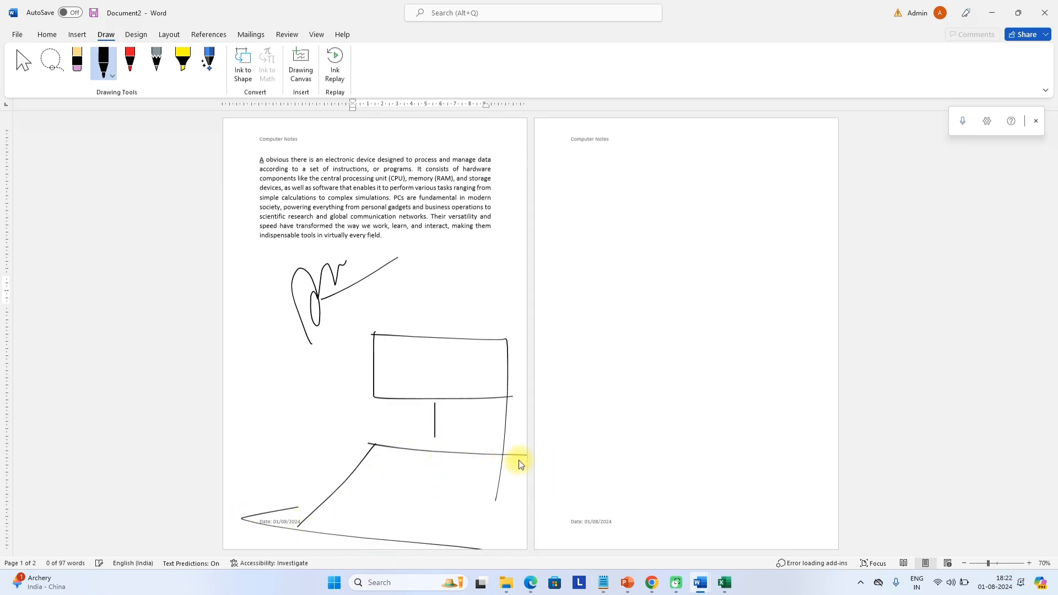
{"action": "left_click_drag", "start_coordinate": [518, 461], "coordinate": [468, 571]}
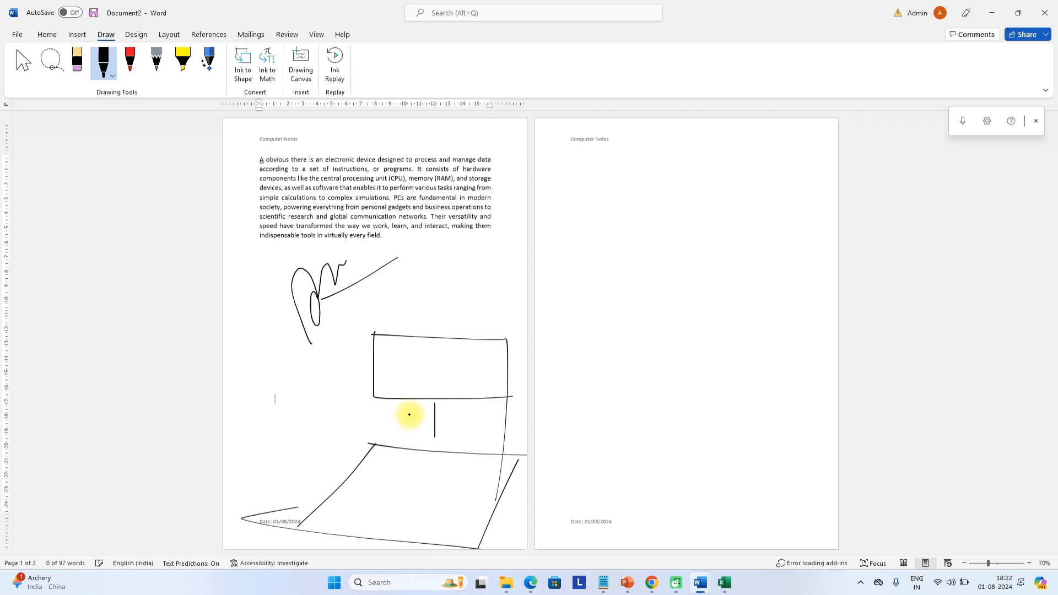
{"action": "key", "text": "ctrl+z"}
{"action": "key", "text": "ctrl+z"}
{"action": "key", "text": "ctrl+z"}
{"action": "key", "text": "ctrl+z"}
{"action": "key", "text": "ctrl+z"}
{"action": "key", "text": "ctrl+z"}
{"action": "key", "text": "ctrl+z"}
{"action": "key", "text": "ctrl+z"}
{"action": "key", "text": "ctrl+z"}
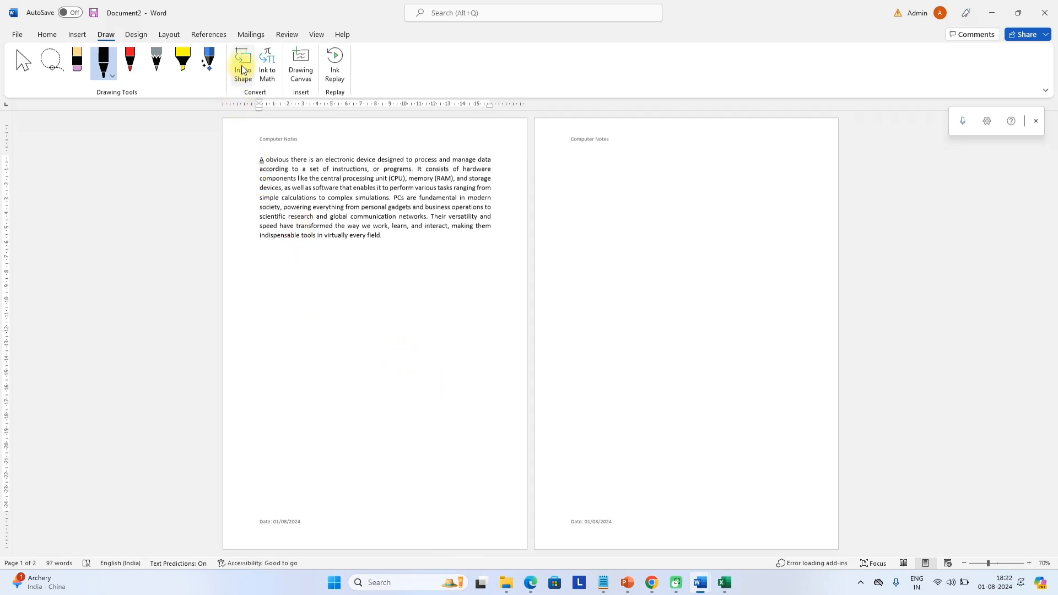
Handwrite (3+2)/(3×4)² in Ink to Math, erasing a stray stroke, then close without inserting
{"action": "left_click", "coordinate": [280, 71]}
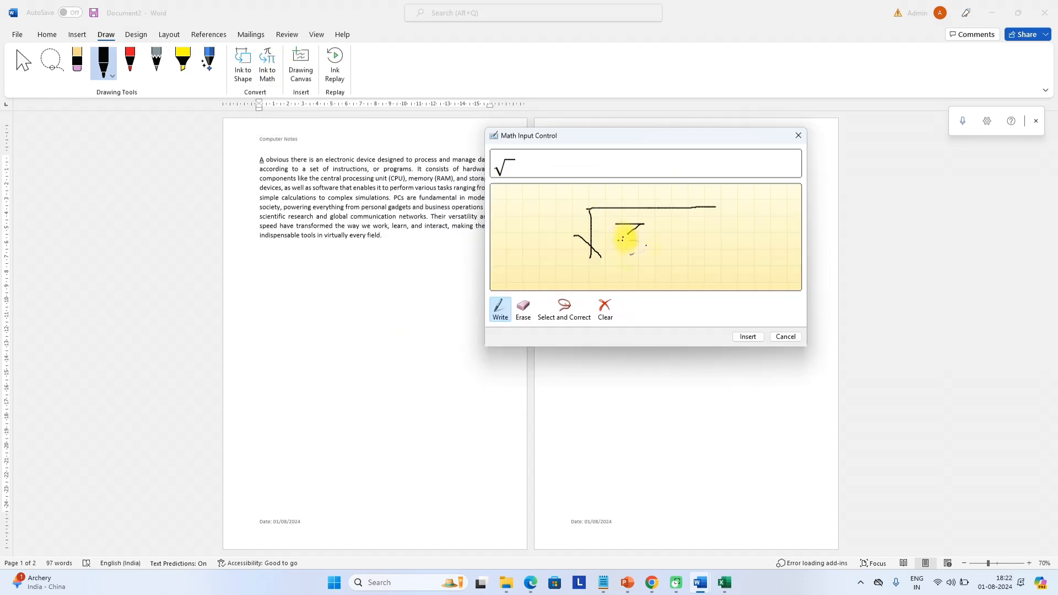
{"action": "left_click_drag", "start_coordinate": [622, 239], "coordinate": [623, 255]}
{"action": "mouse_move", "coordinate": [681, 234]}
{"action": "left_mouse_down"}
{"action": "mouse_move", "coordinate": [664, 251]}
{"action": "mouse_move", "coordinate": [725, 258]}
{"action": "left_mouse_up"}
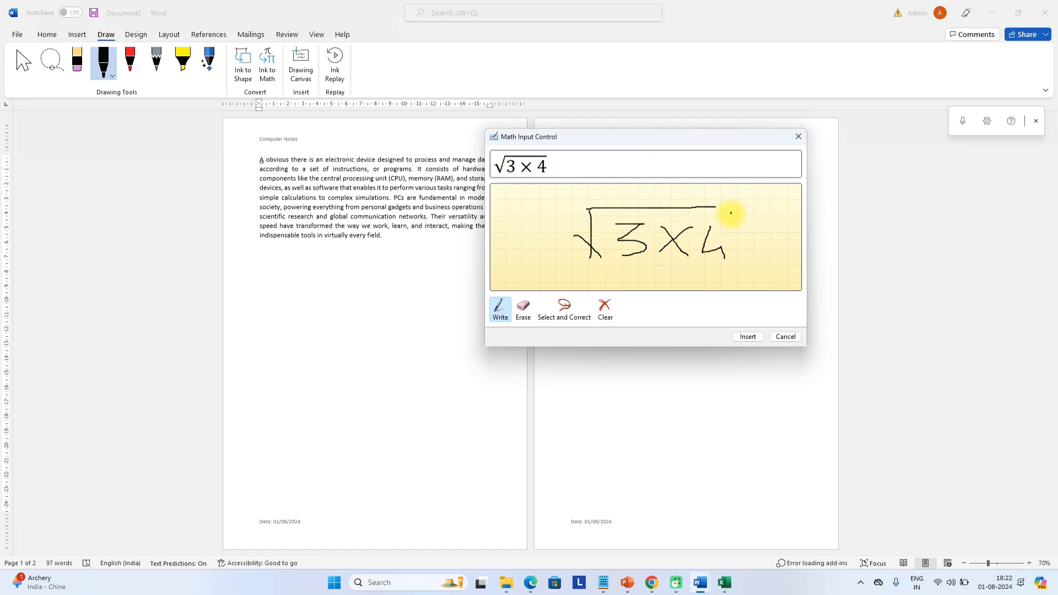
{"action": "left_click_drag", "start_coordinate": [734, 216], "coordinate": [745, 225]}
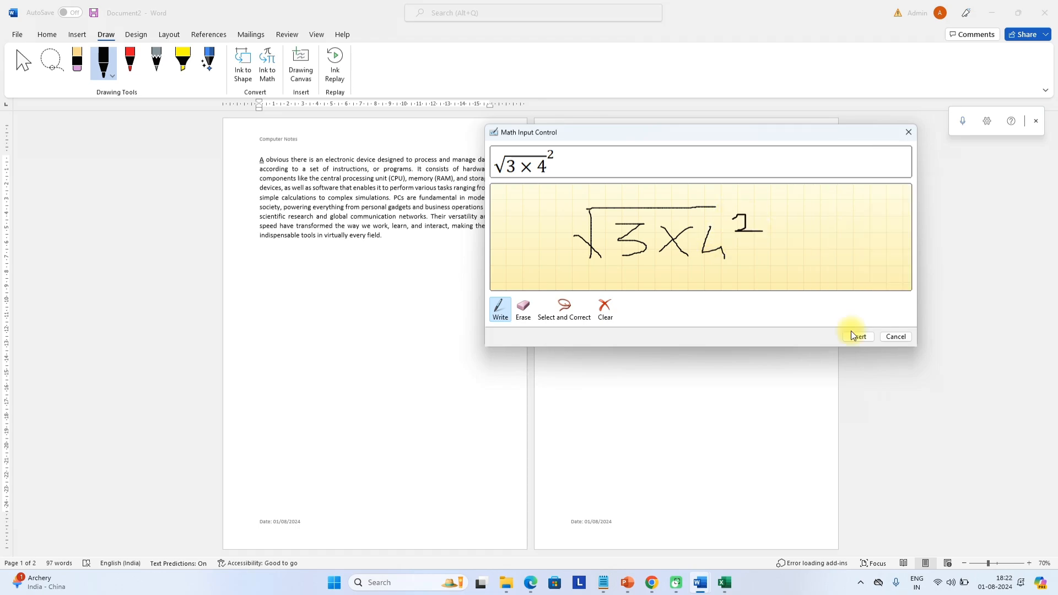
{"action": "mouse_move", "coordinate": [604, 190]}
{"action": "left_mouse_down"}
{"action": "mouse_move", "coordinate": [607, 203]}
{"action": "mouse_move", "coordinate": [659, 198]}
{"action": "left_mouse_up"}
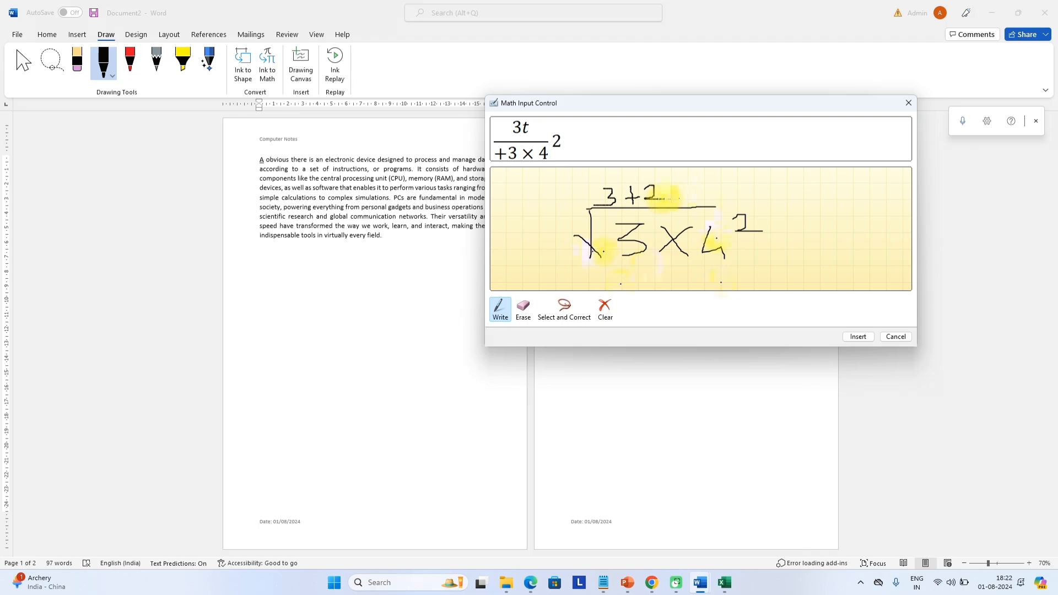
{"action": "left_click", "coordinate": [523, 307]}
{"action": "left_click", "coordinate": [590, 251]}
{"action": "left_click", "coordinate": [508, 315]}
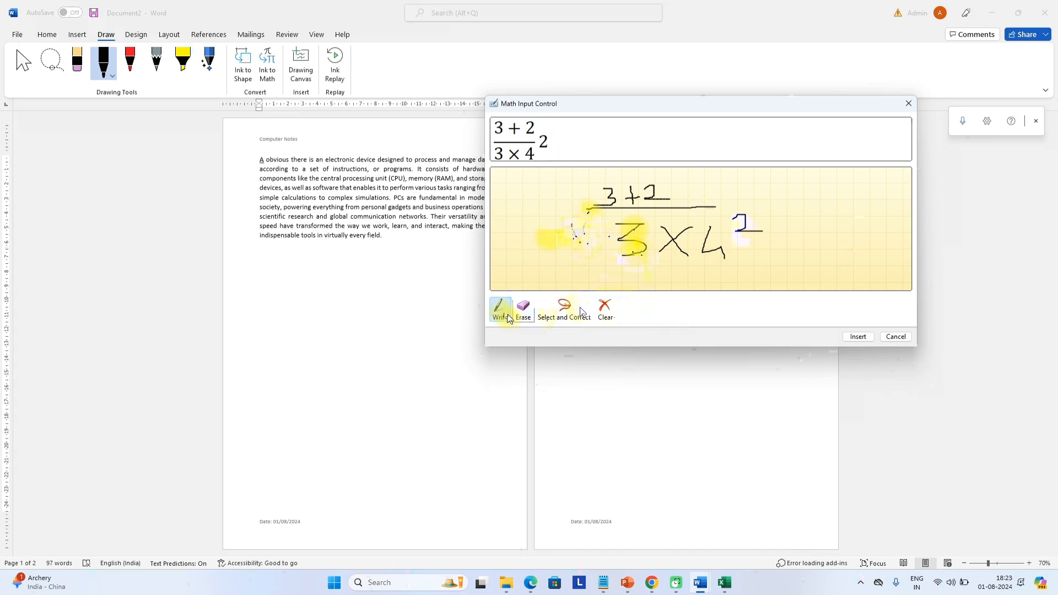
{"action": "left_click", "coordinate": [897, 337]}
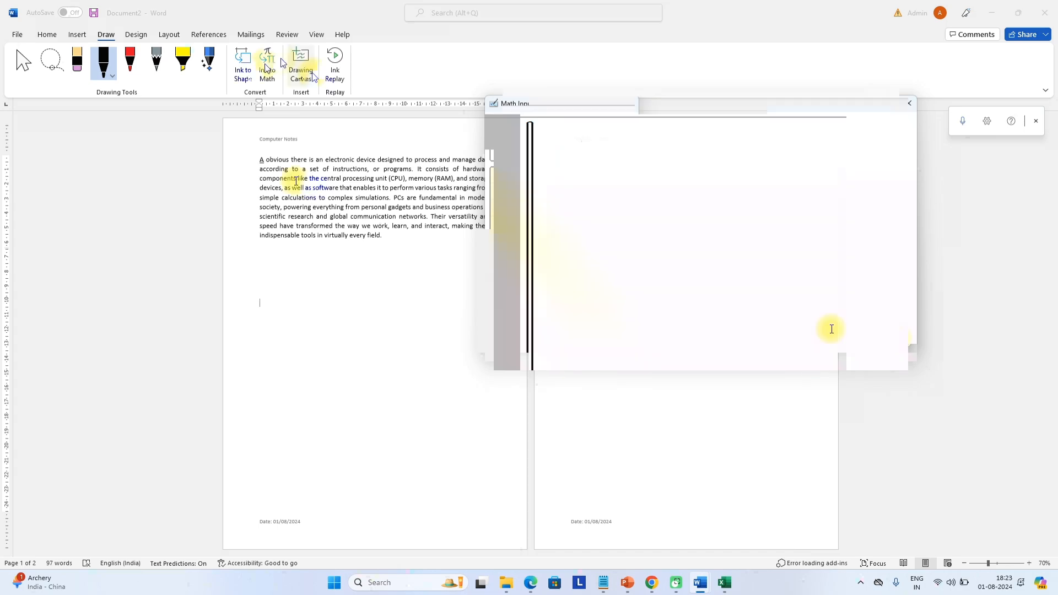
Apply the Ion Boardroom theme to the document
{"action": "left_click", "coordinate": [133, 35]}
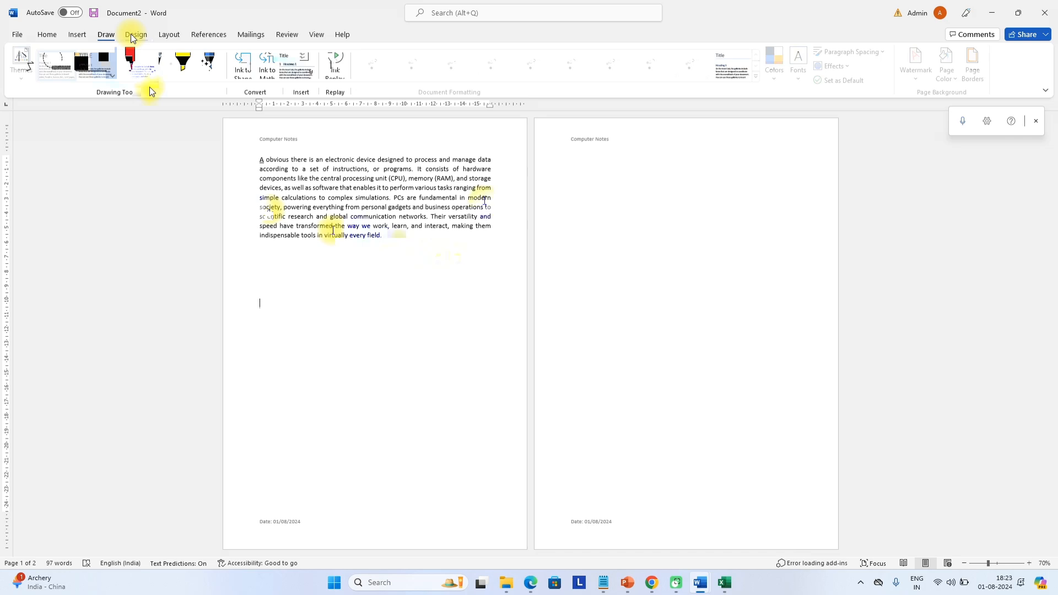
{"action": "left_click", "coordinate": [23, 62]}
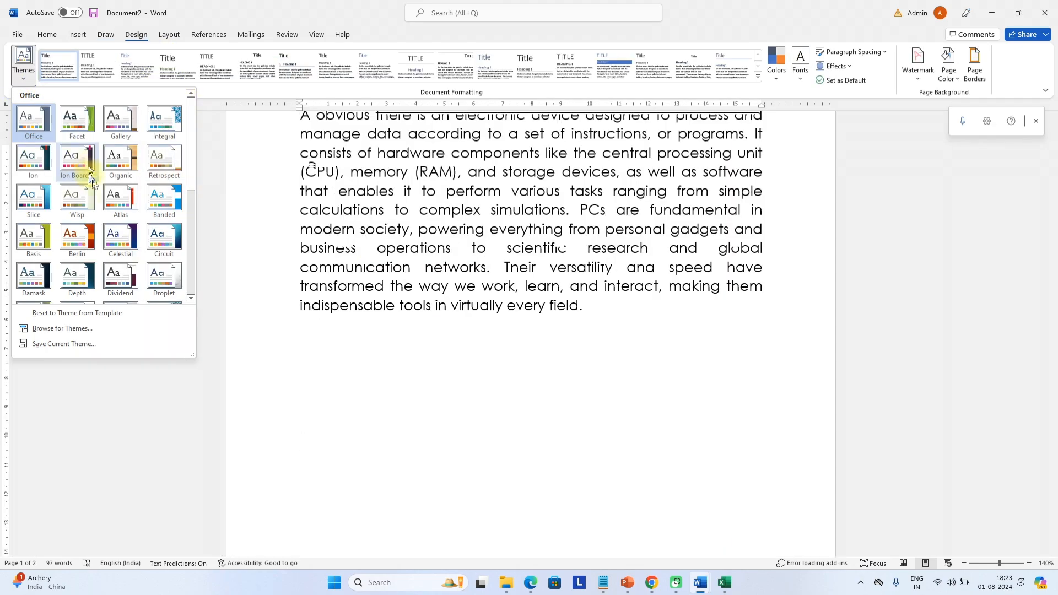
{"action": "left_click", "coordinate": [88, 172]}
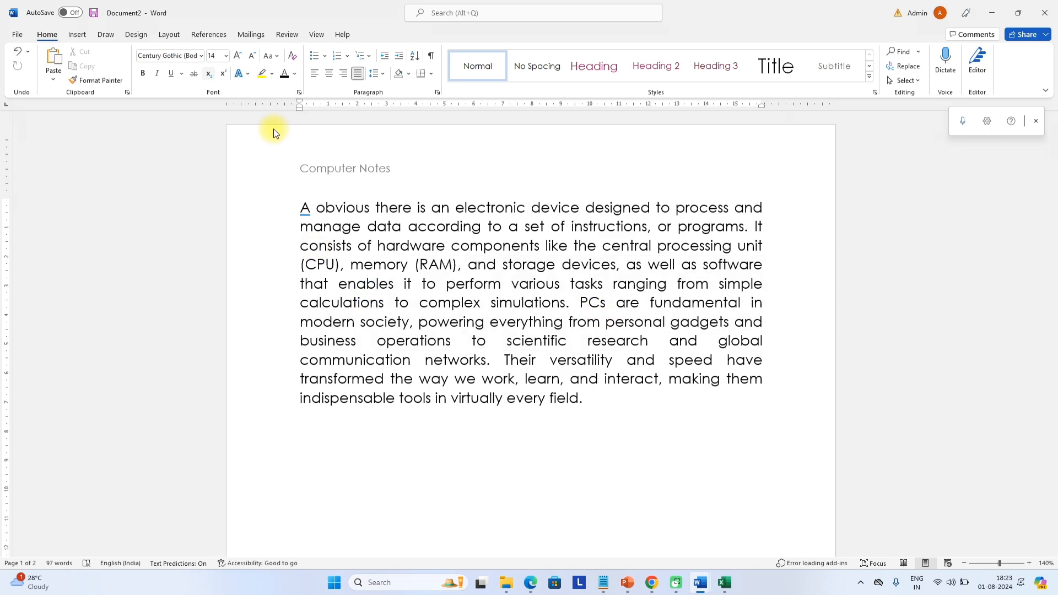
Select the body paragraph and bring up the theme Colors list
{"action": "left_click_drag", "start_coordinate": [612, 398], "coordinate": [300, 201]}
{"action": "left_click", "coordinate": [136, 34]}
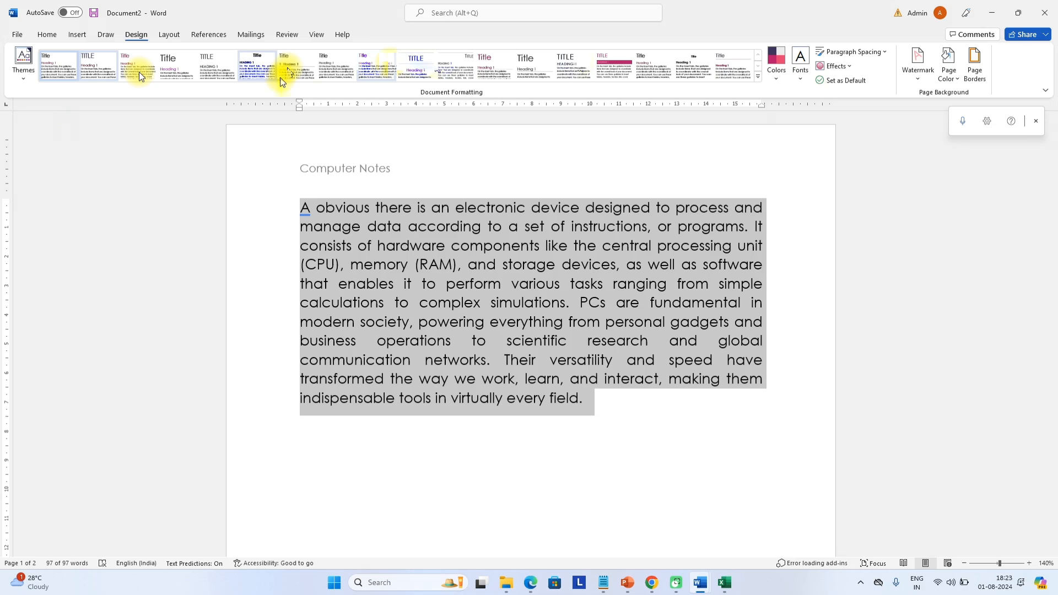
{"action": "left_click", "coordinate": [23, 70]}
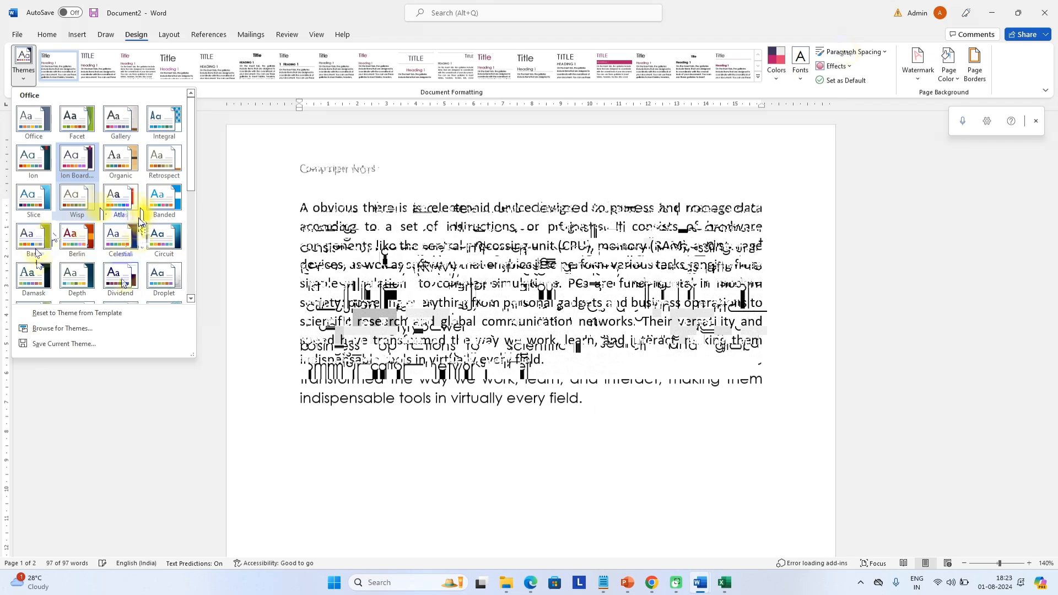
{"action": "left_click", "coordinate": [777, 61]}
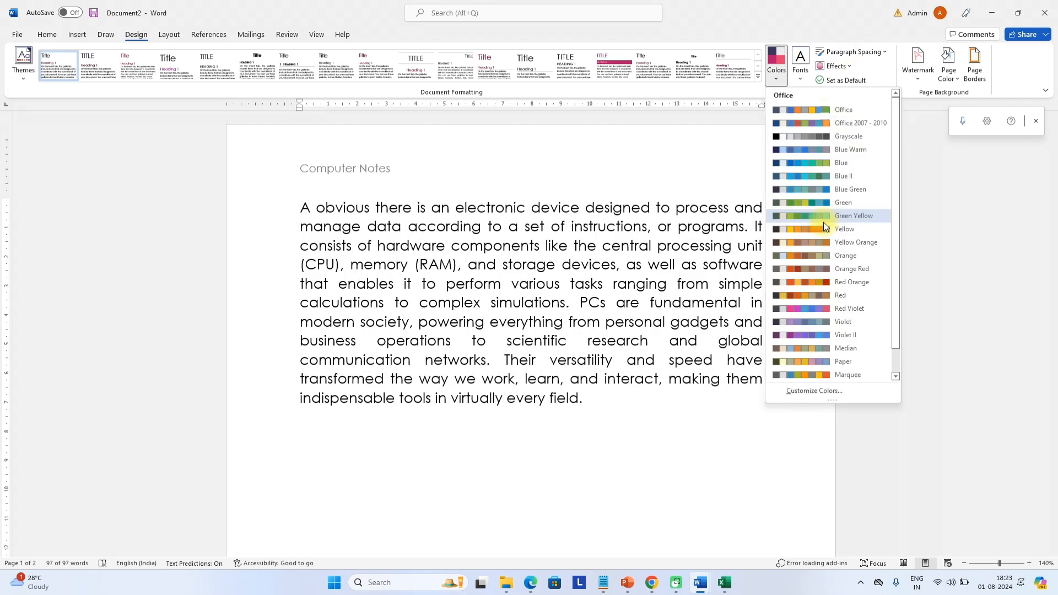
Apply the Green Yellow colour scheme and add the CONFIDENTIAL 1 diagonal watermark
{"action": "left_click", "coordinate": [824, 218]}
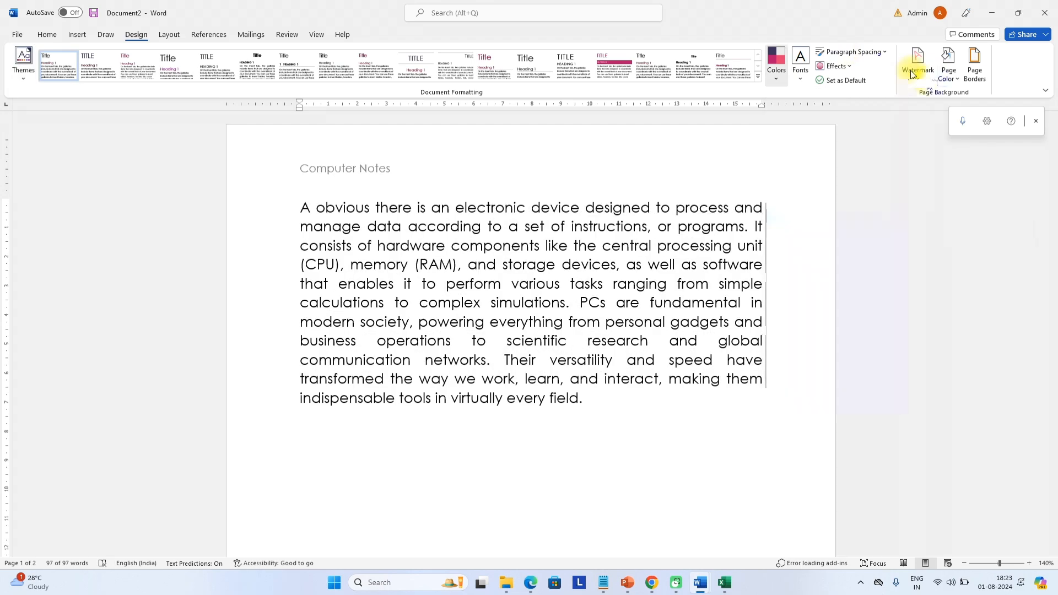
{"action": "left_click", "coordinate": [912, 64]}
{"action": "left_click", "coordinate": [859, 171]}
{"action": "scroll", "coordinate": [626, 357], "scroll_direction": "down", "scroll_amount": 2}
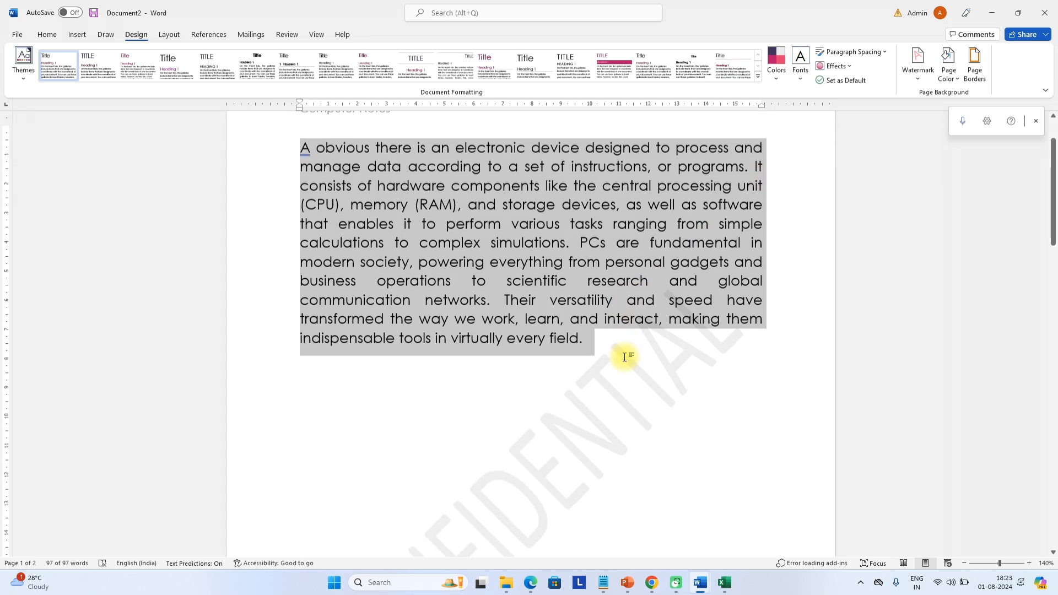
{"action": "left_click", "coordinate": [644, 372]}
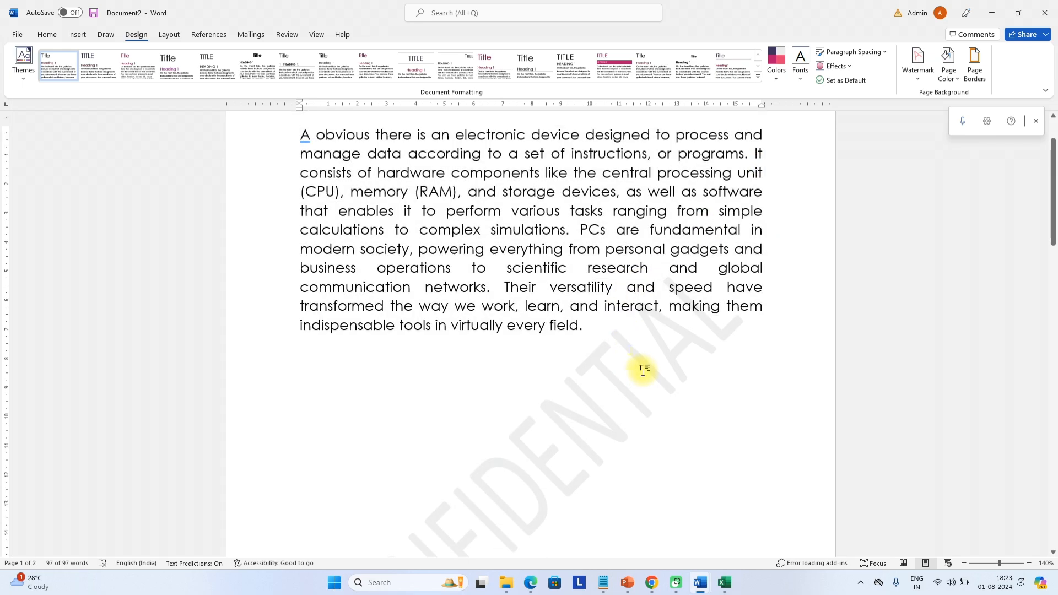
{"action": "scroll", "coordinate": [629, 363], "scroll_direction": "down", "scroll_amount": 5}
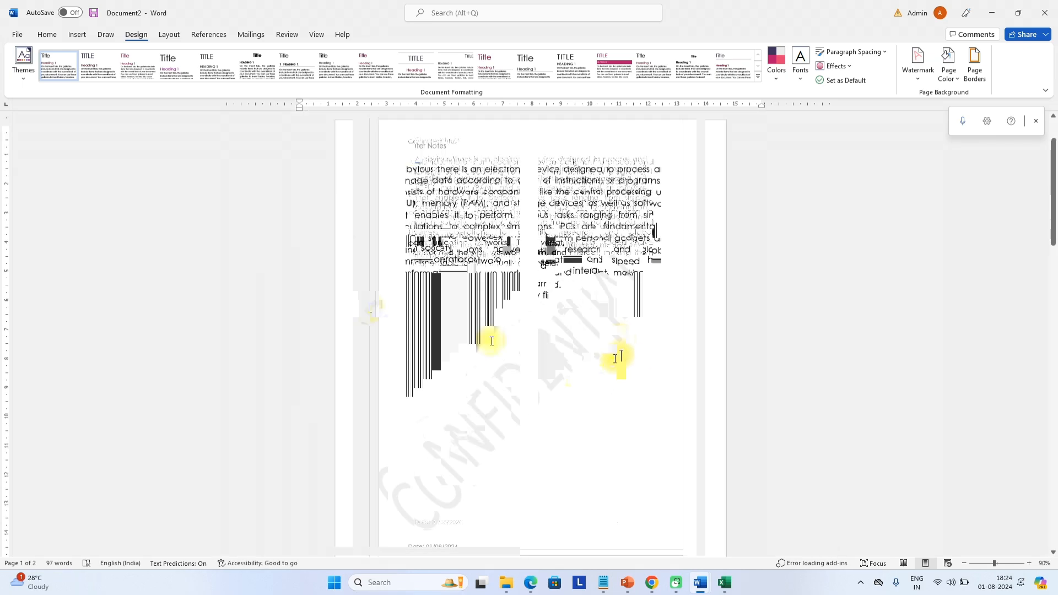
{"action": "scroll", "coordinate": [615, 359], "scroll_direction": "up", "scroll_amount": 1}
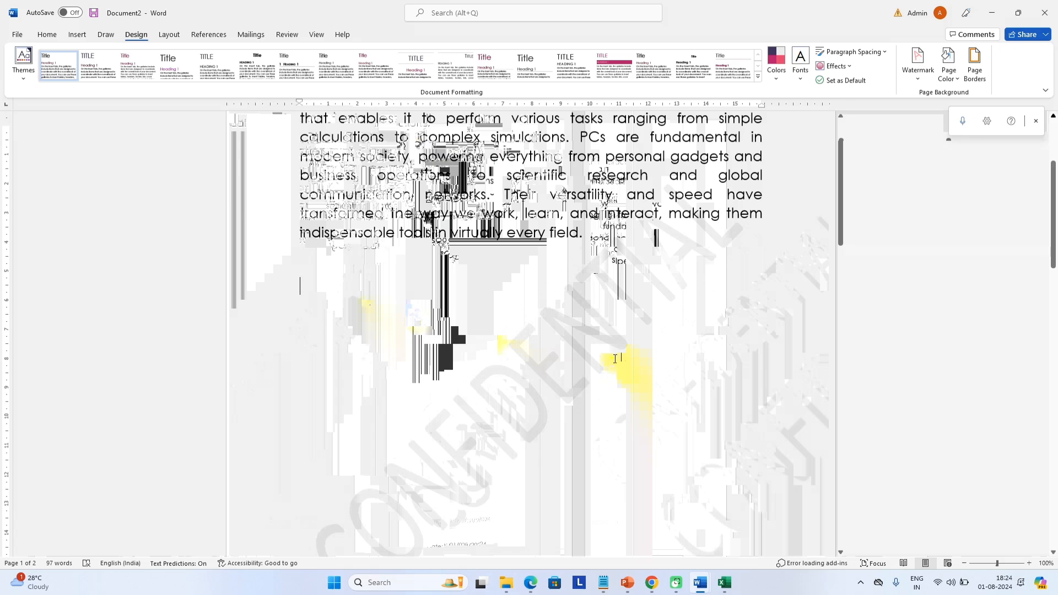
{"action": "scroll", "coordinate": [615, 359], "scroll_direction": "up", "scroll_amount": 2}
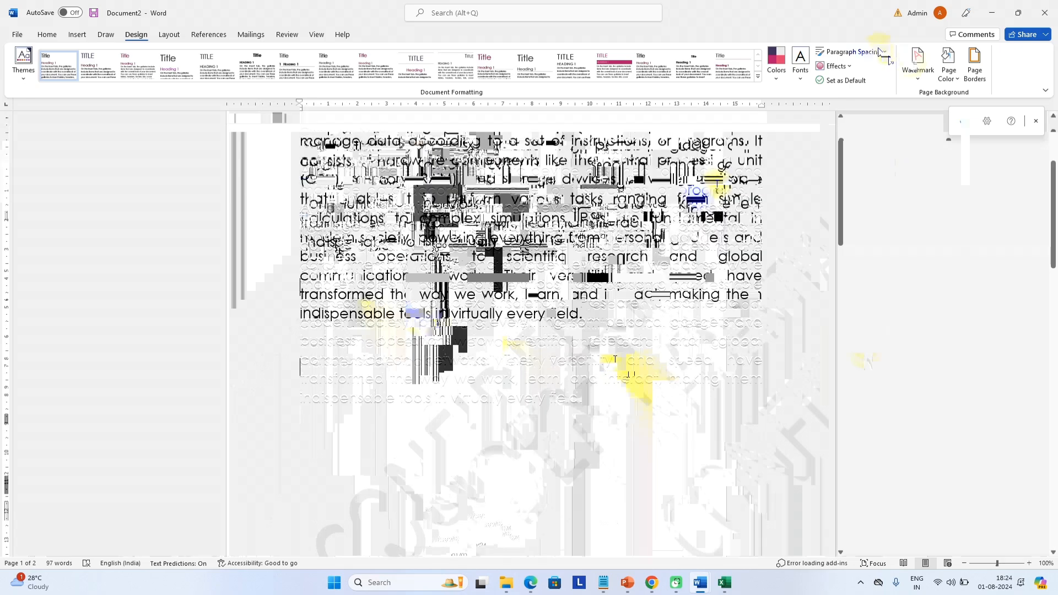
Replace CONFIDENTIAL with a custom diagonal text watermark showing the person's name
{"action": "left_click", "coordinate": [877, 446]}
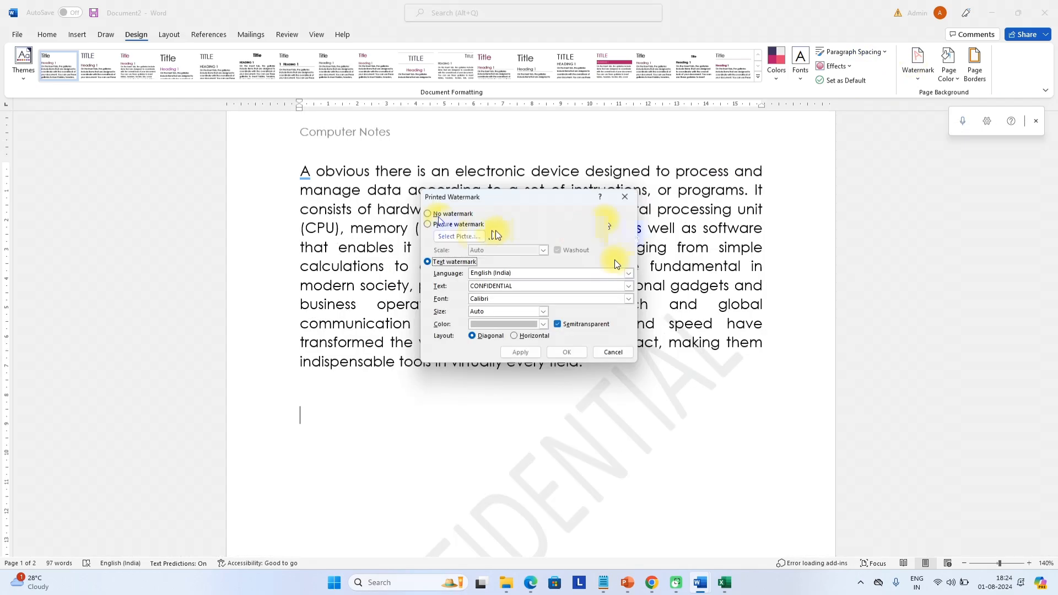
{"action": "left_click", "coordinate": [435, 225]}
{"action": "left_click", "coordinate": [429, 262]}
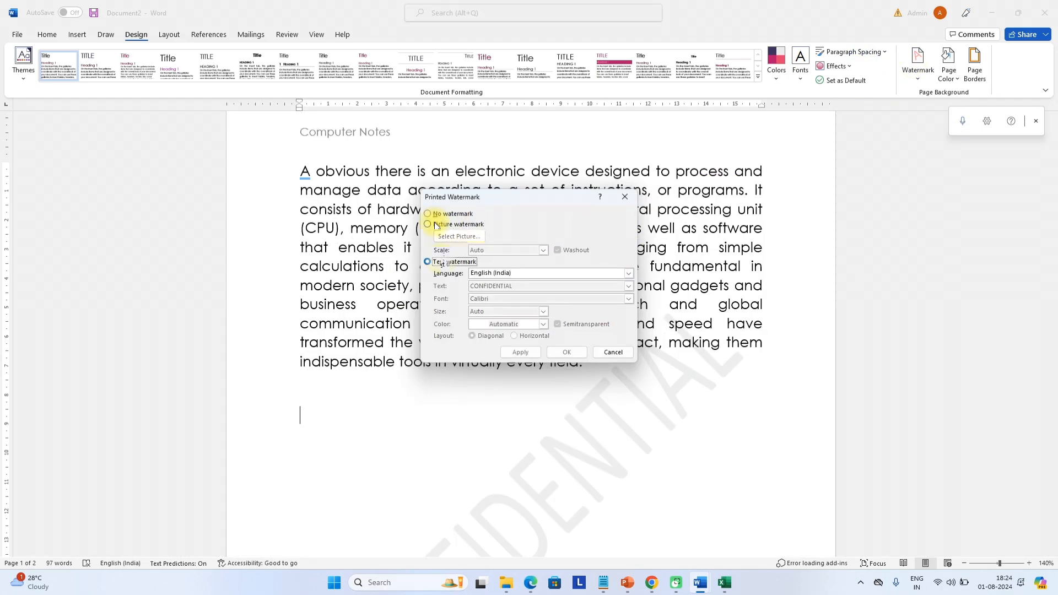
{"action": "left_click_drag", "start_coordinate": [543, 286], "coordinate": [466, 288]}
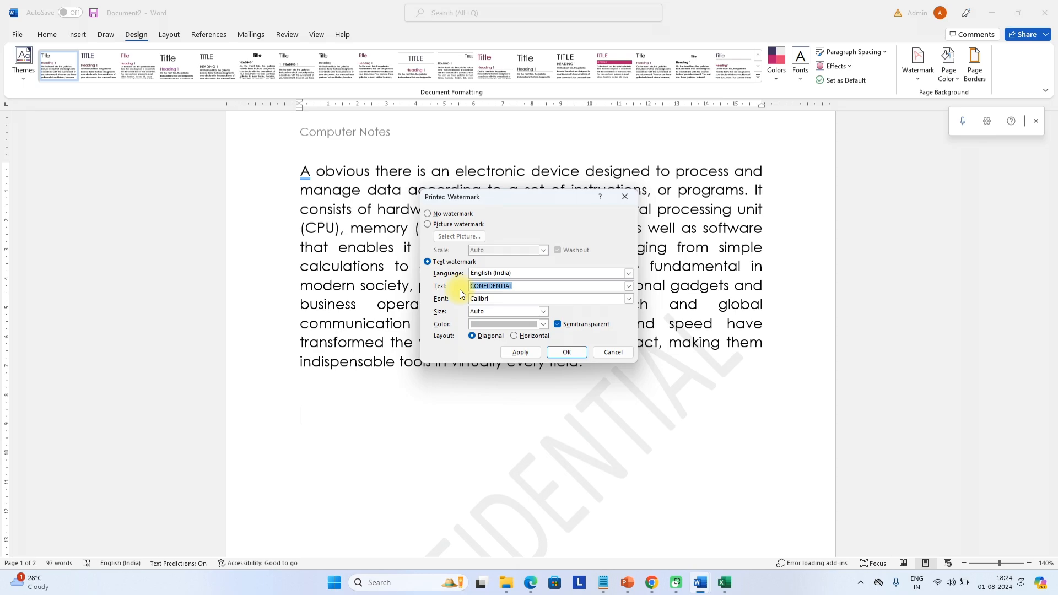
{"action": "key", "text": "Return"}
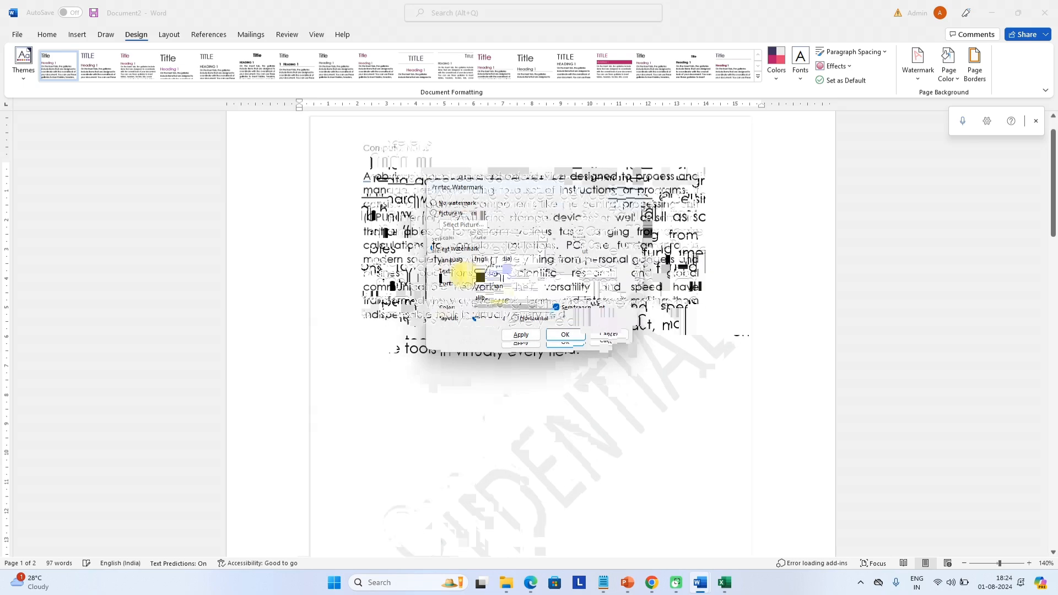
{"action": "scroll", "coordinate": [462, 274], "scroll_direction": "down", "scroll_amount": 3}
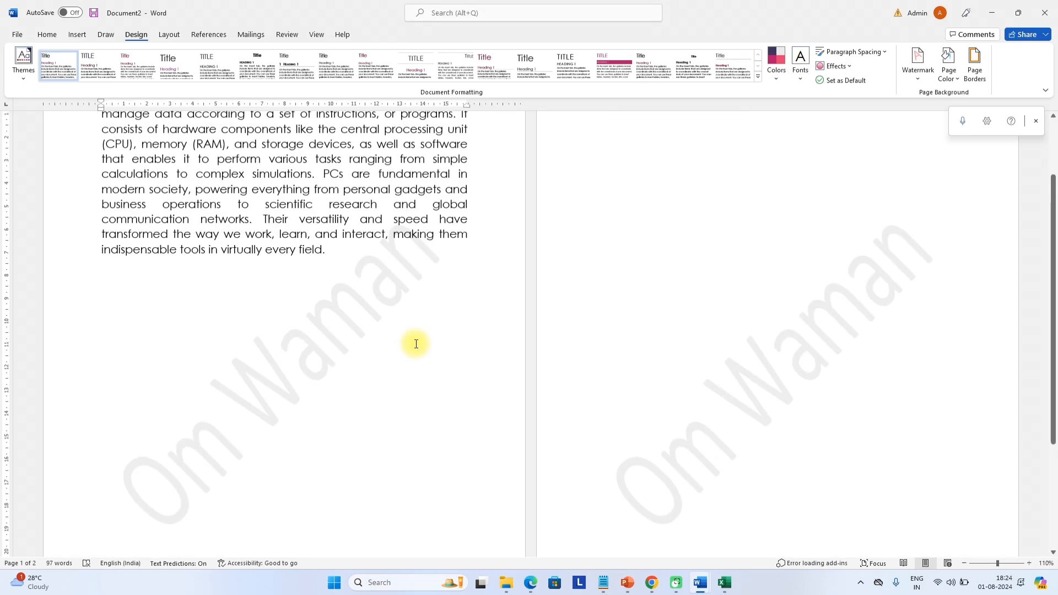
{"action": "scroll", "coordinate": [416, 344], "scroll_direction": "up", "scroll_amount": 3}
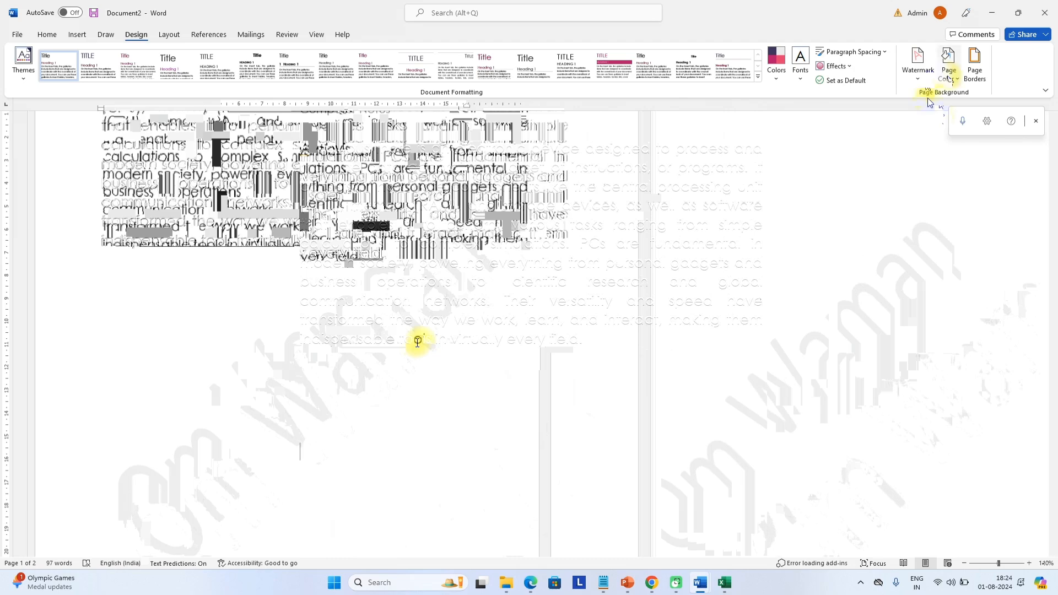
Fill the page background with the bright pink theme colour from Page Color
{"action": "left_click", "coordinate": [949, 79]}
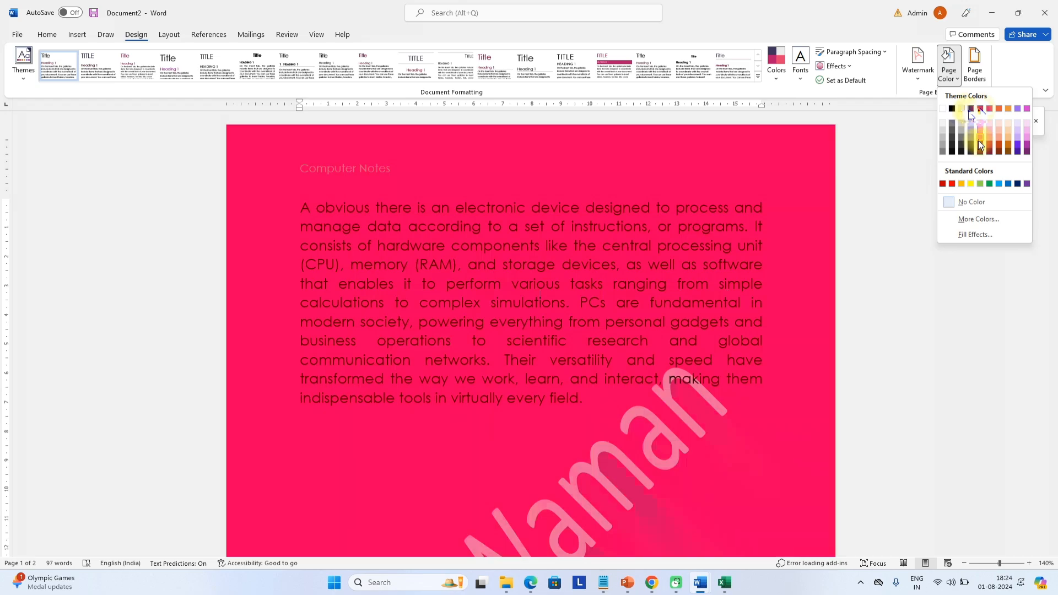
{"action": "left_click", "coordinate": [974, 110]}
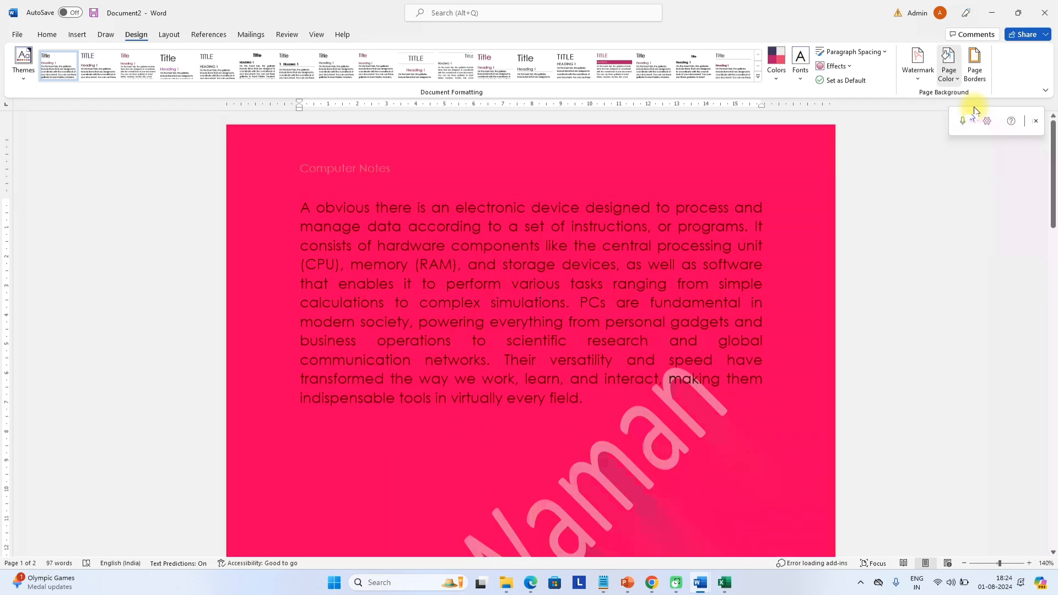
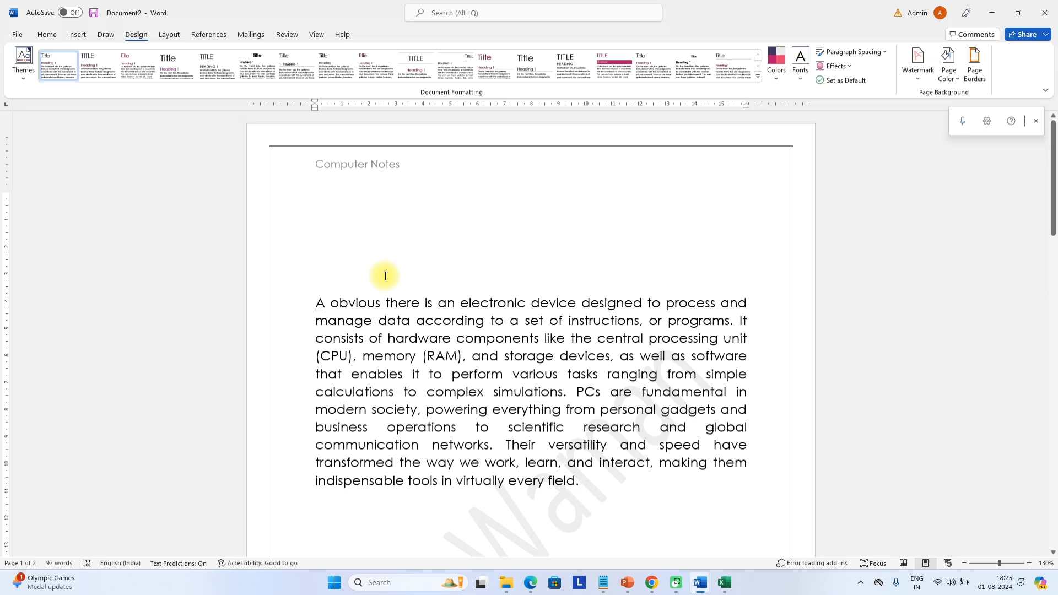
Type 'Computer' on the empty line and centre it on the page
{"action": "type", "text": "Computer"}
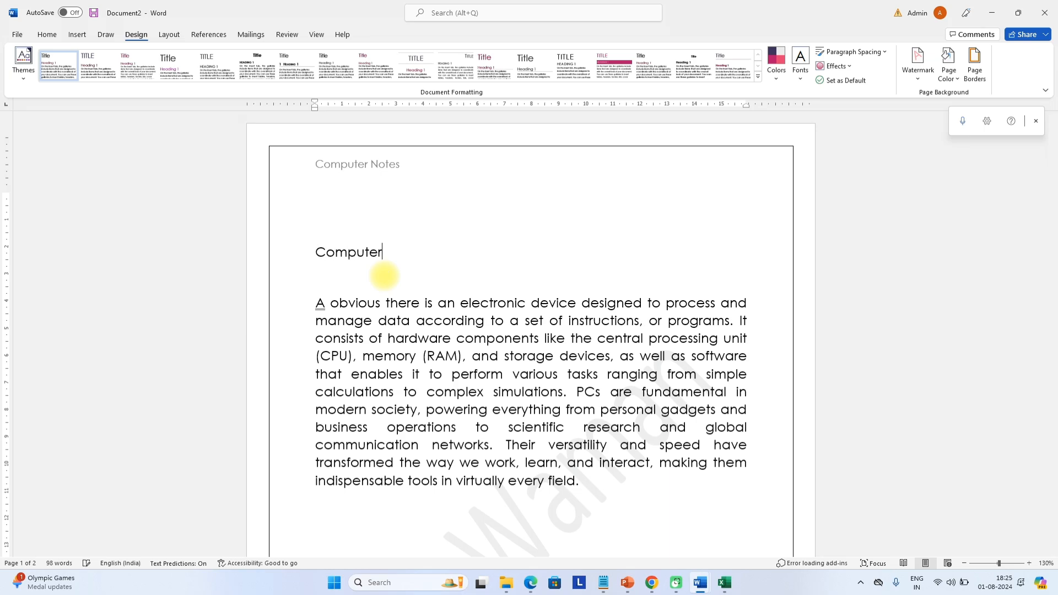
{"action": "left_click_drag", "start_coordinate": [383, 254], "coordinate": [315, 253]}
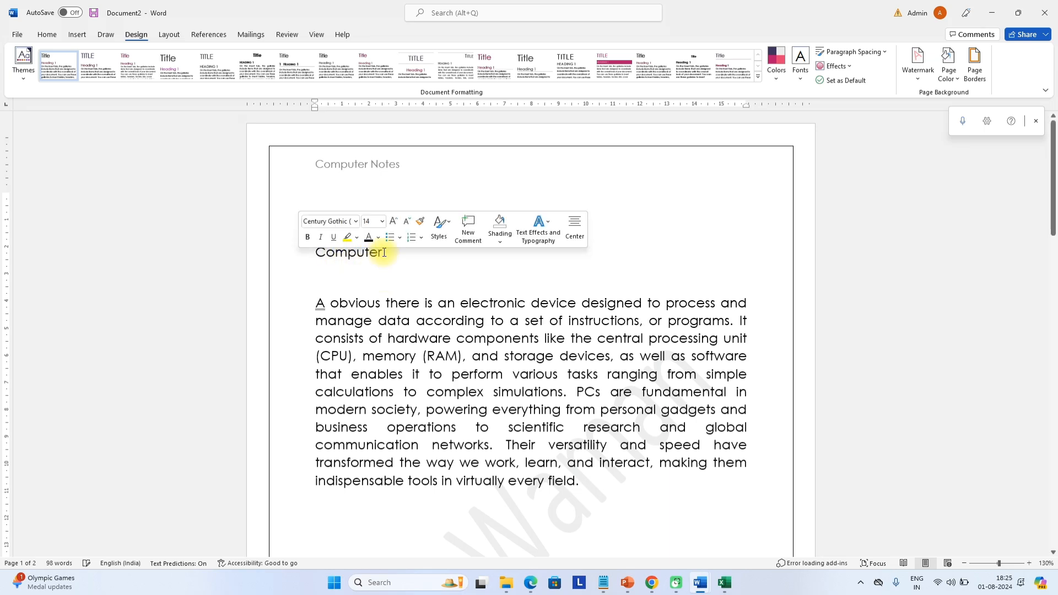
{"action": "left_click", "coordinate": [47, 34]}
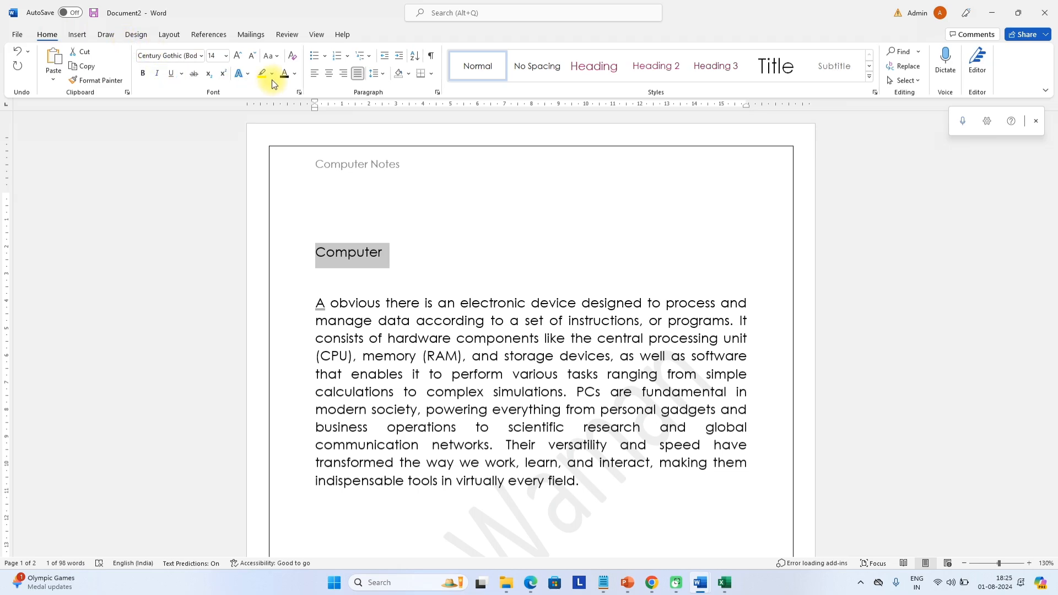
{"action": "left_click", "coordinate": [330, 74]}
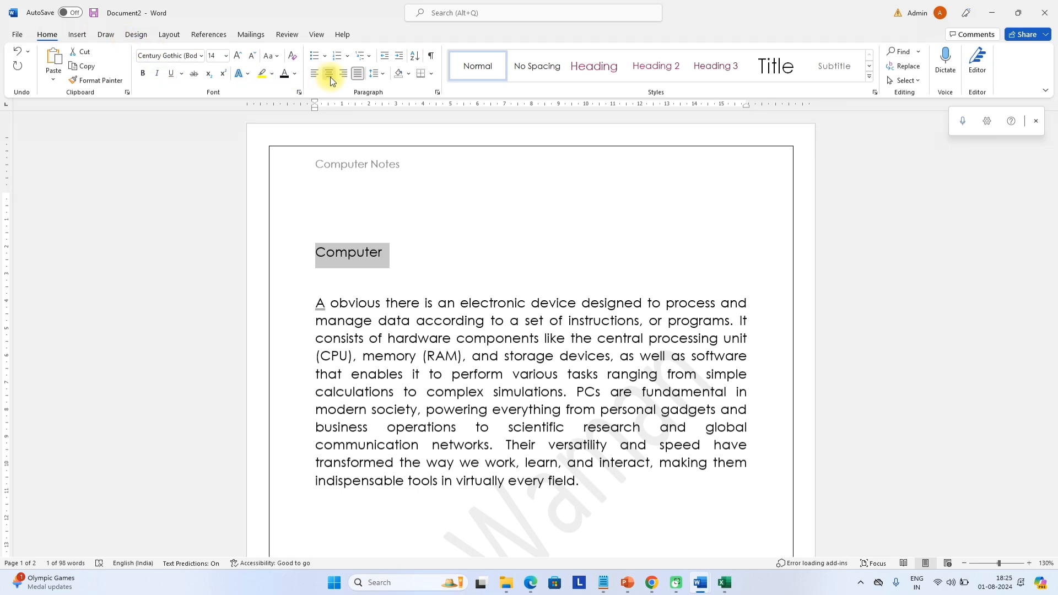
Grow the Computer heading to 24 pt and make it bold
{"action": "left_click", "coordinate": [238, 57]}
{"action": "left_click", "coordinate": [238, 56]}
{"action": "left_click", "coordinate": [238, 56]}
{"action": "left_click", "coordinate": [238, 57]}
{"action": "left_click", "coordinate": [237, 56]}
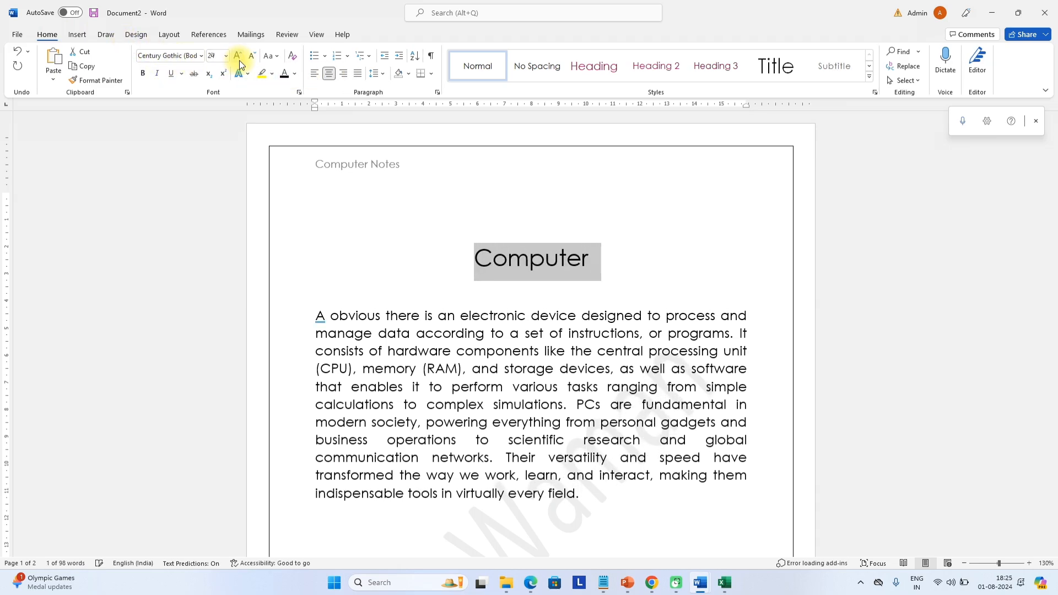
{"action": "left_click", "coordinate": [238, 57]}
{"action": "left_click", "coordinate": [344, 239]}
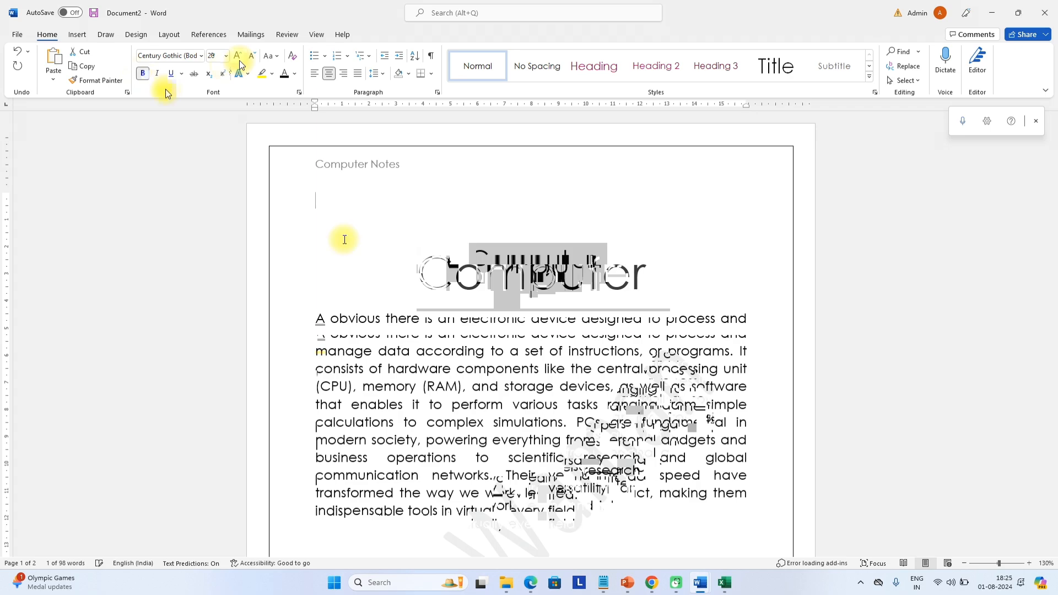
{"action": "scroll", "coordinate": [345, 239], "scroll_direction": "down", "scroll_amount": 1}
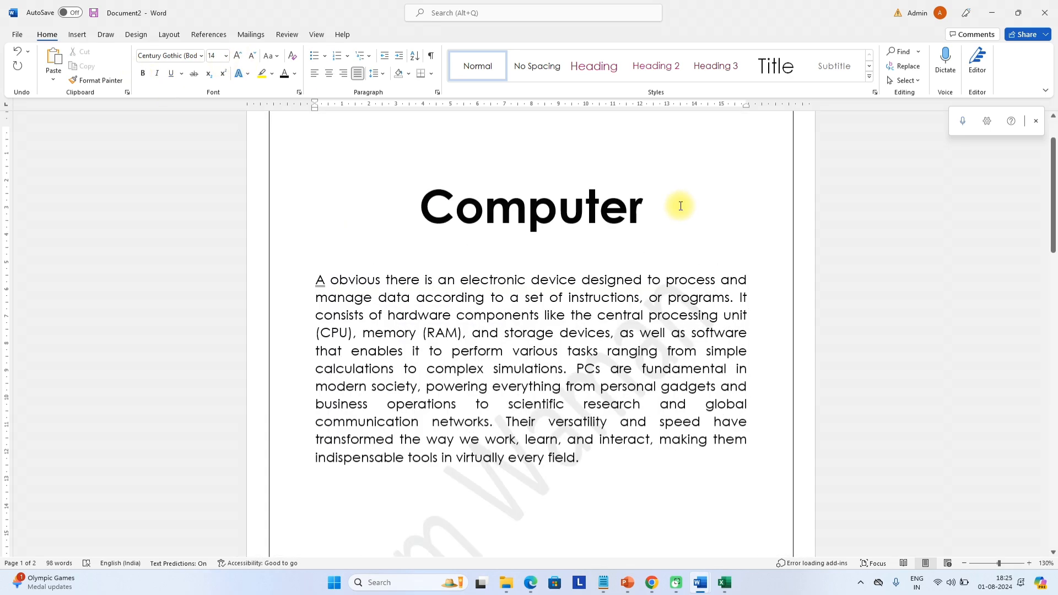
{"action": "left_click_drag", "start_coordinate": [680, 205], "coordinate": [432, 209]}
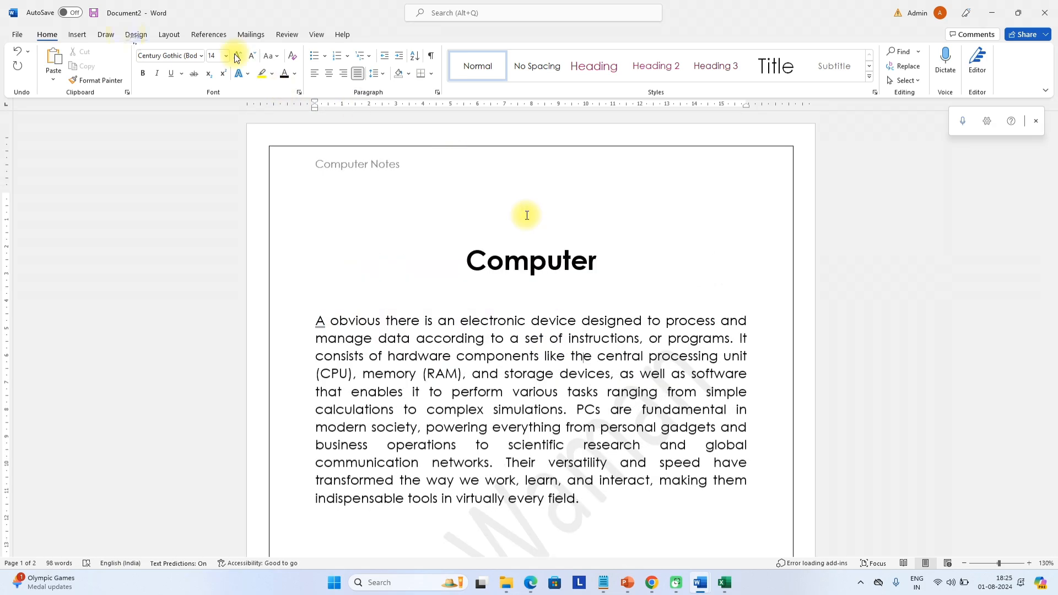
{"action": "left_click", "coordinate": [164, 39]}
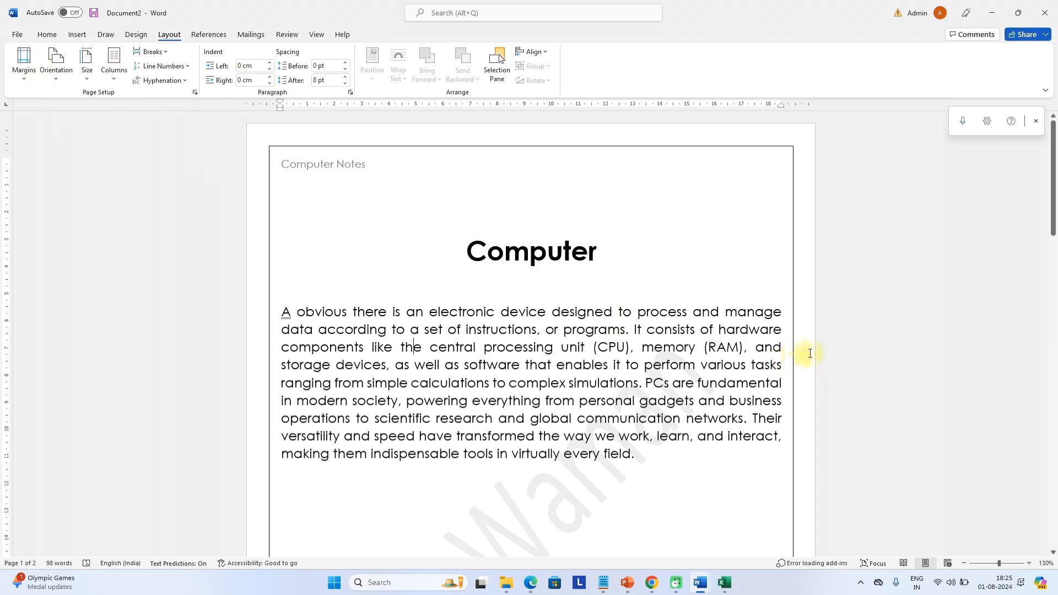
Switch the page orientation to Landscape and scroll to check the layout
{"action": "left_click", "coordinate": [54, 77]}
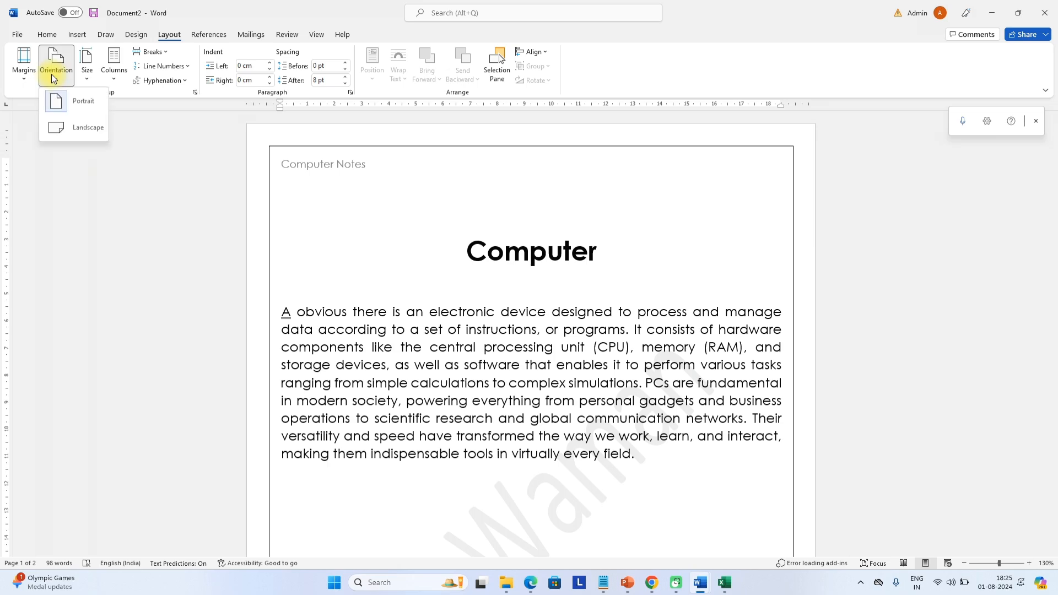
{"action": "left_click", "coordinate": [67, 127]}
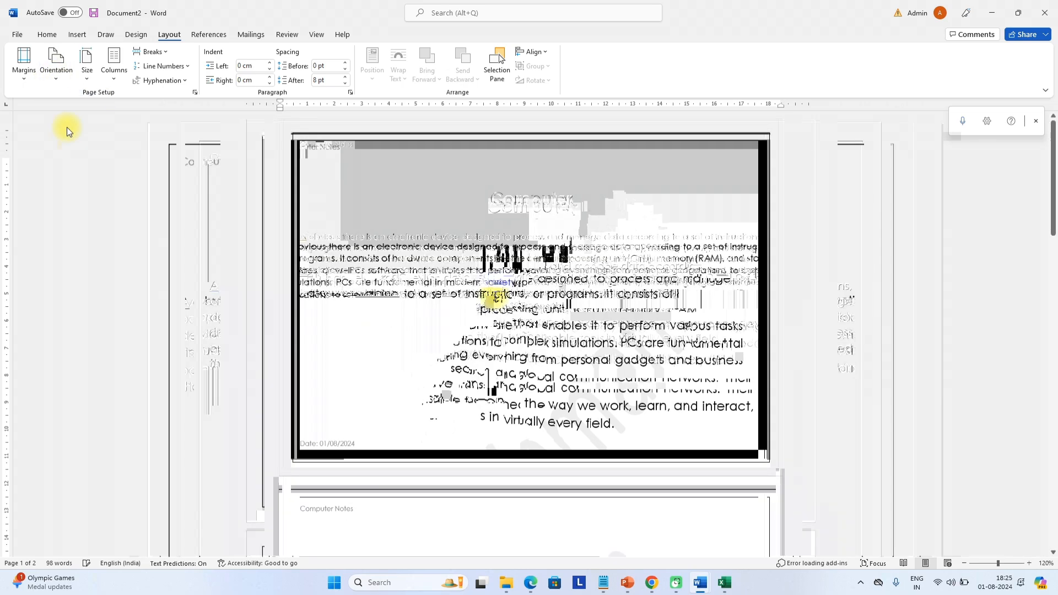
{"action": "scroll", "coordinate": [496, 298], "scroll_direction": "down", "scroll_amount": 3}
{"action": "scroll", "coordinate": [119, 283], "scroll_direction": "up", "scroll_amount": 2}
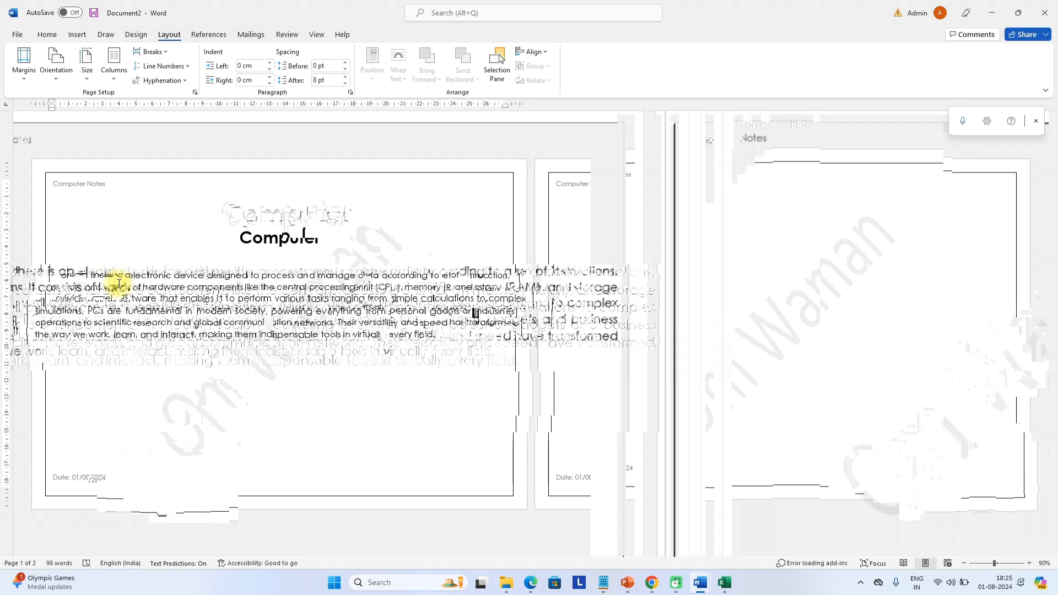
{"action": "scroll", "coordinate": [119, 283], "scroll_direction": "up", "scroll_amount": 4}
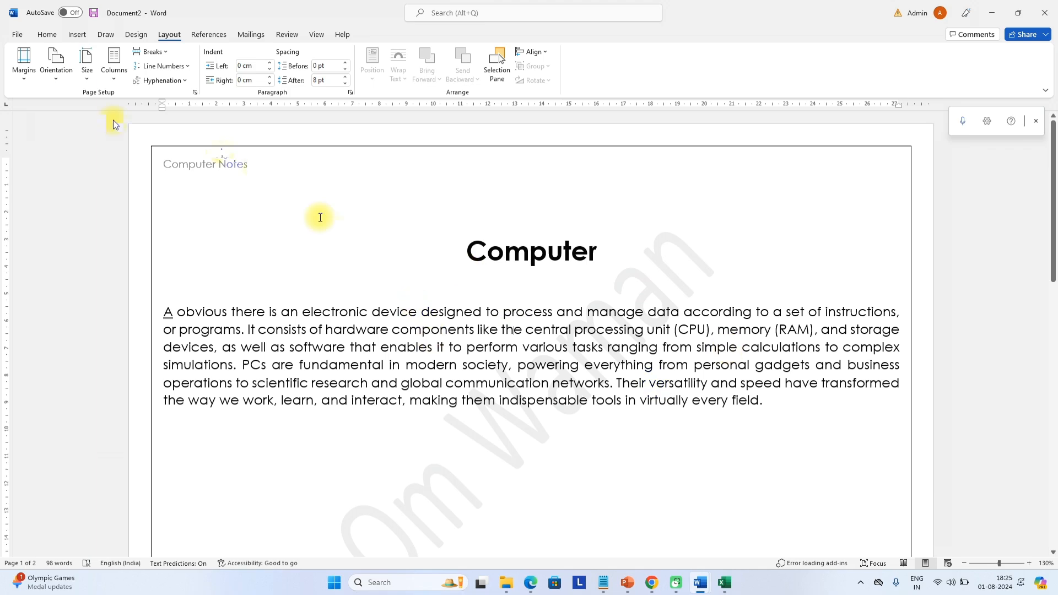
{"action": "left_click", "coordinate": [84, 72]}
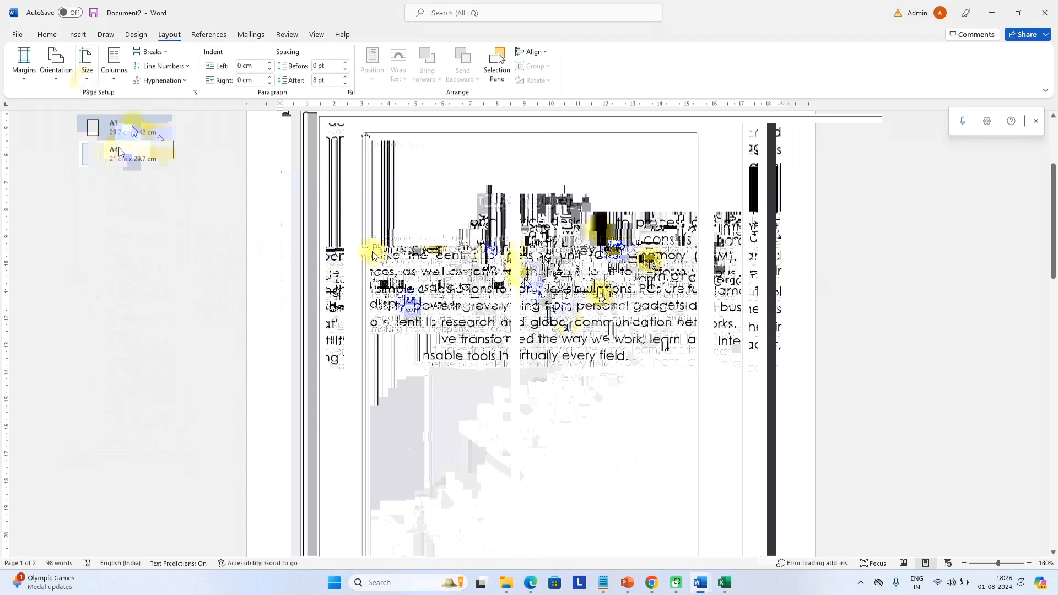
Choose A3 from the paper sizes and check the document fits one page
{"action": "left_click", "coordinate": [126, 137]}
{"action": "scroll", "coordinate": [528, 333], "scroll_direction": "down", "scroll_amount": 7}
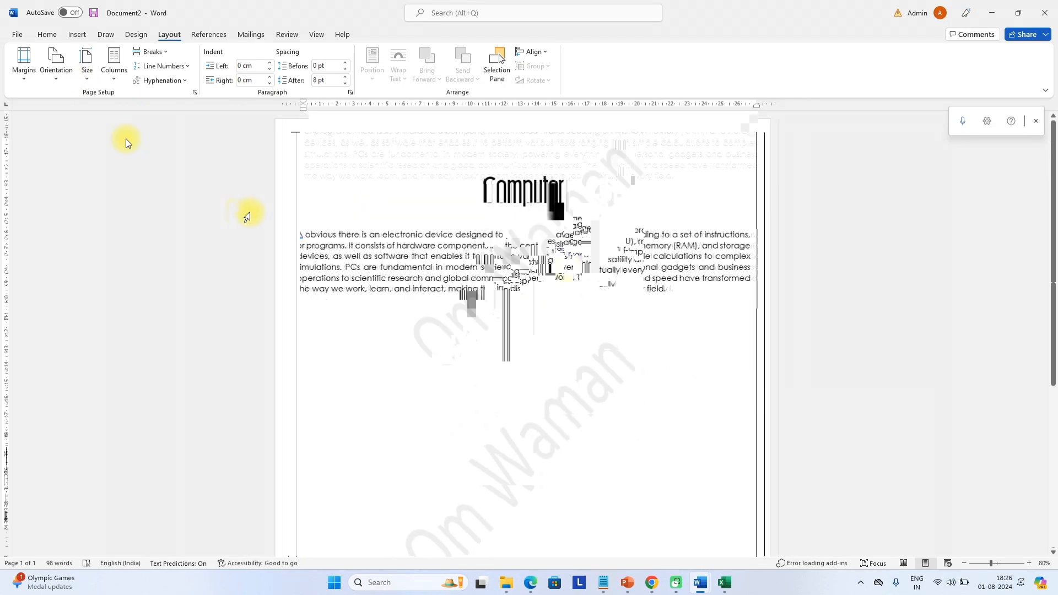
{"action": "scroll", "coordinate": [524, 335], "scroll_direction": "up", "scroll_amount": 5}
{"action": "scroll", "coordinate": [525, 335], "scroll_direction": "up", "scroll_amount": 2}
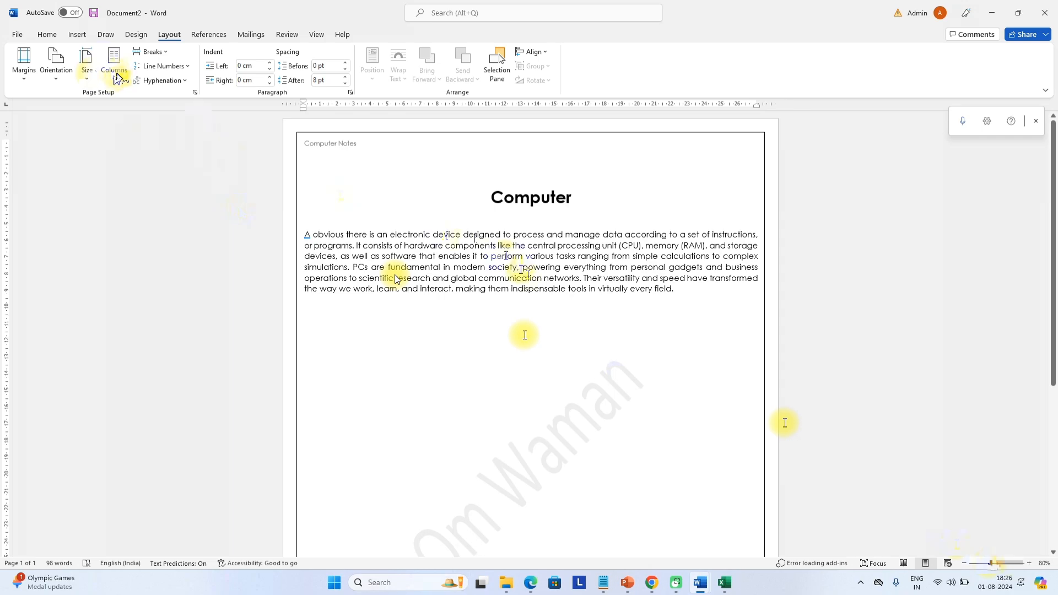
{"action": "triple_click", "coordinate": [385, 236]}
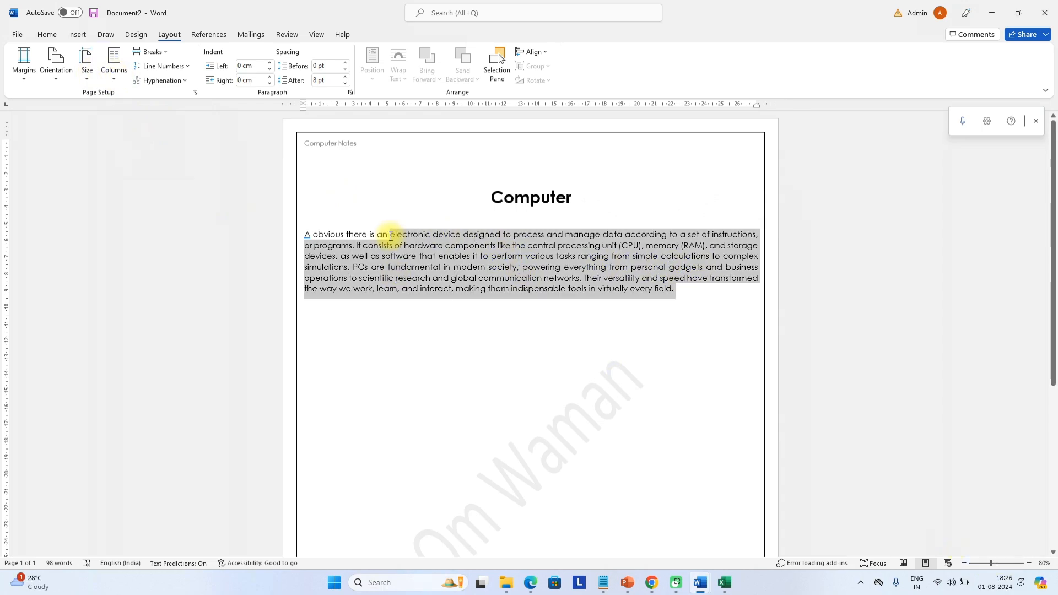
{"action": "left_click", "coordinate": [115, 66]}
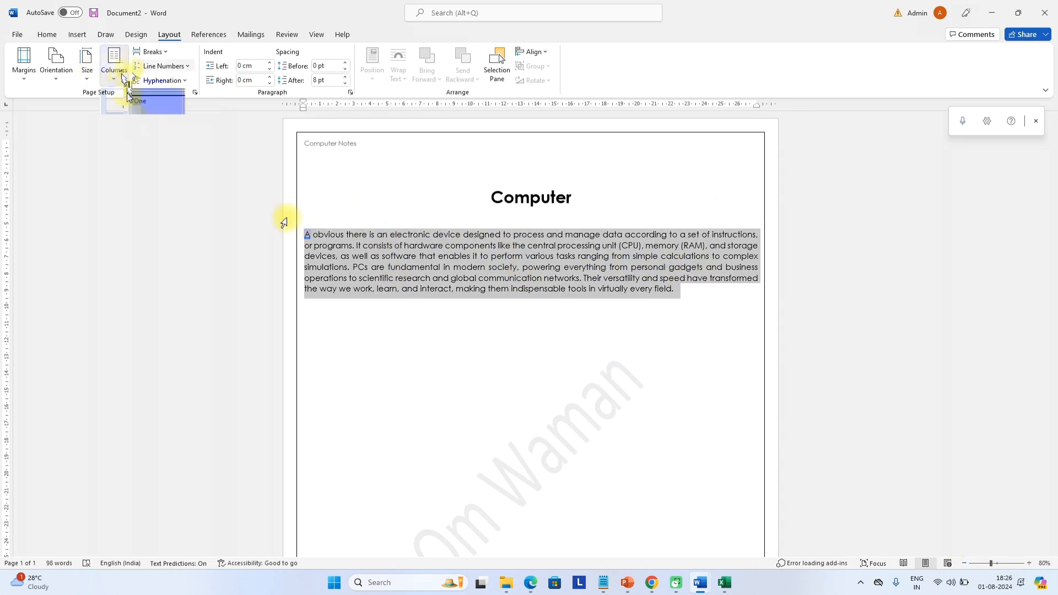
{"action": "left_click", "coordinate": [144, 138]}
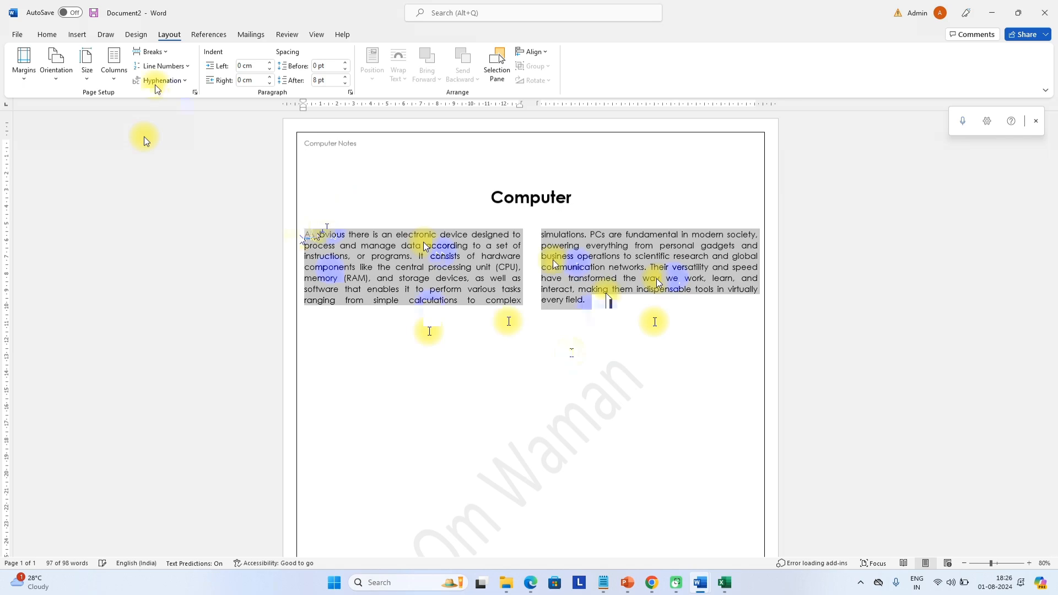
{"action": "left_click", "coordinate": [47, 35]}
{"action": "left_click", "coordinate": [433, 73]}
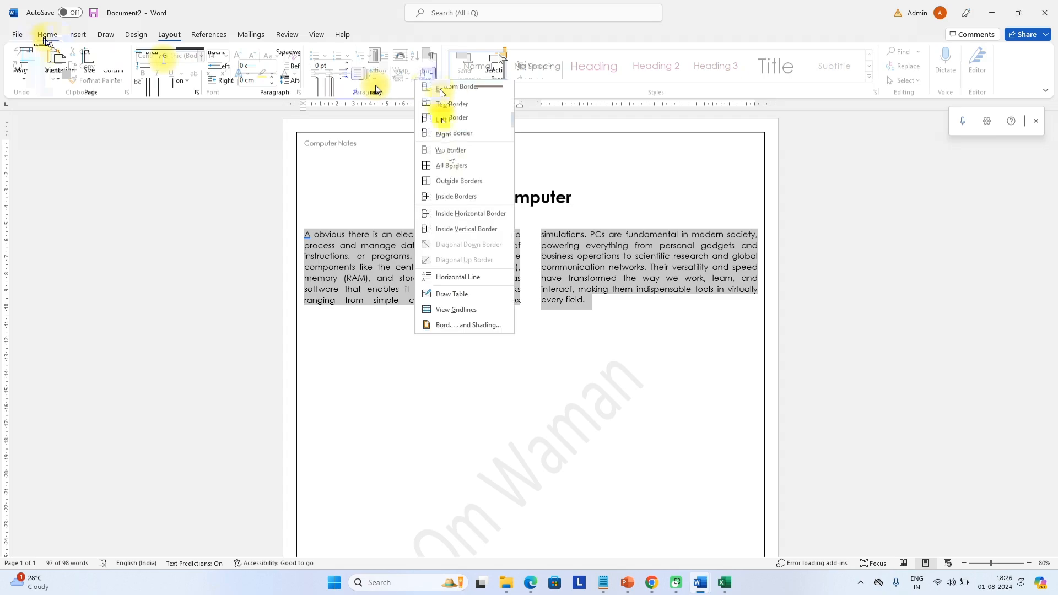
{"action": "left_click", "coordinate": [452, 164]}
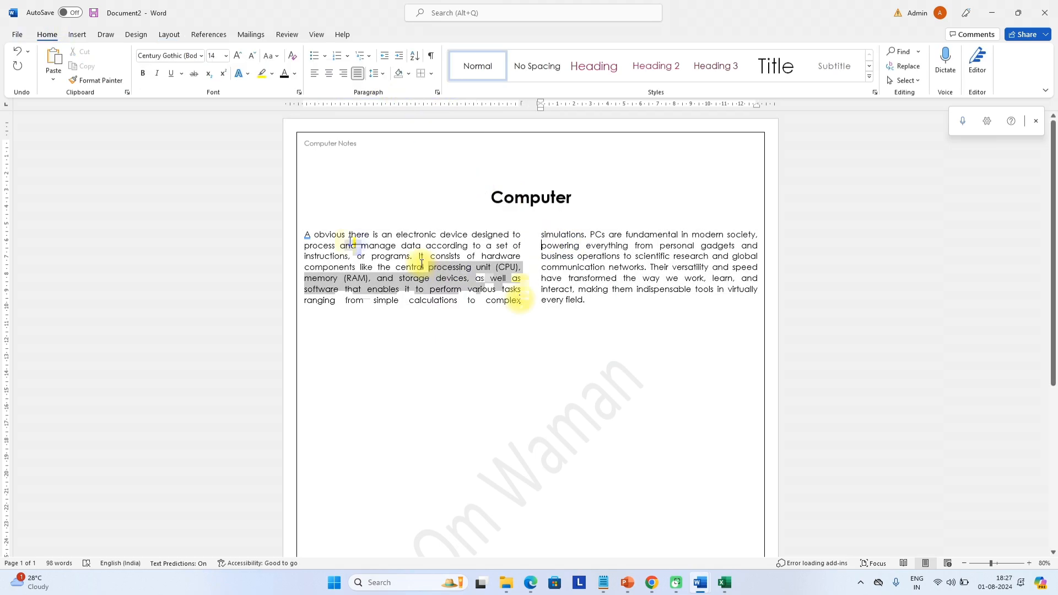
{"action": "left_click_drag", "start_coordinate": [350, 242], "coordinate": [306, 236]}
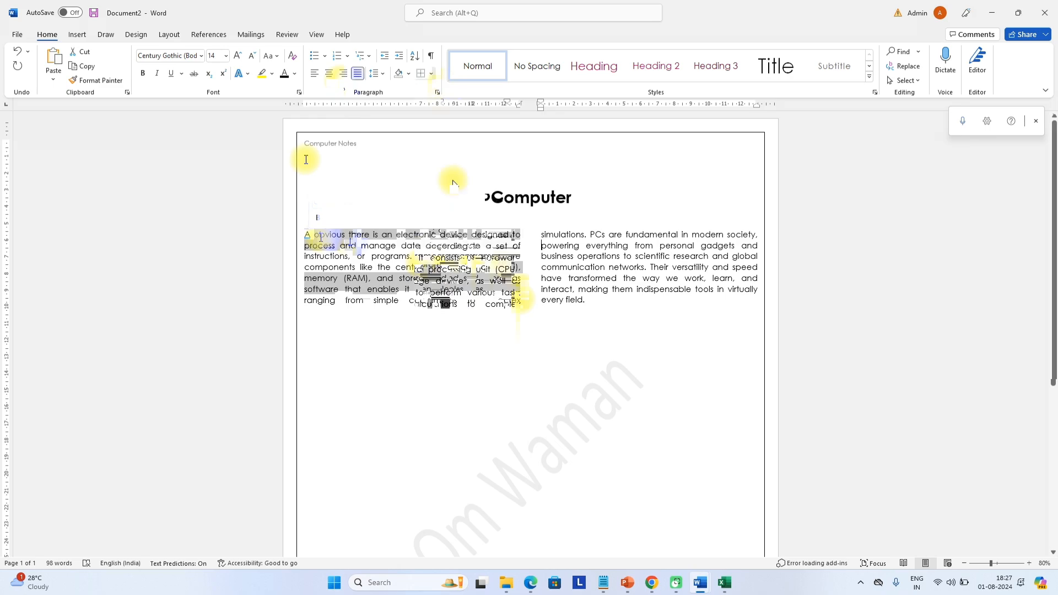
{"action": "left_click_drag", "start_coordinate": [610, 302], "coordinate": [542, 268]}
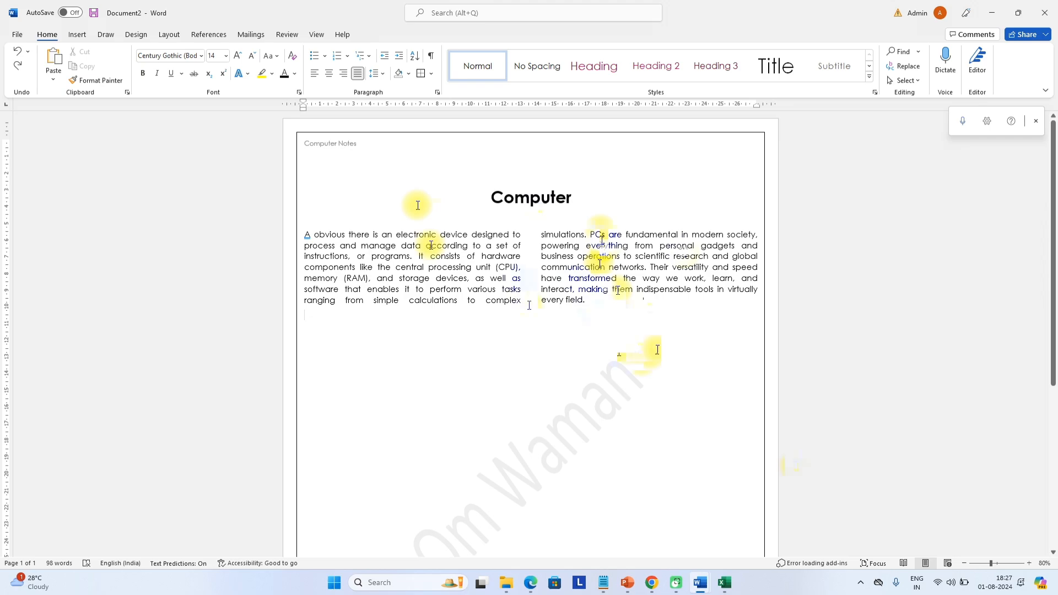
{"action": "left_click", "coordinate": [181, 39]}
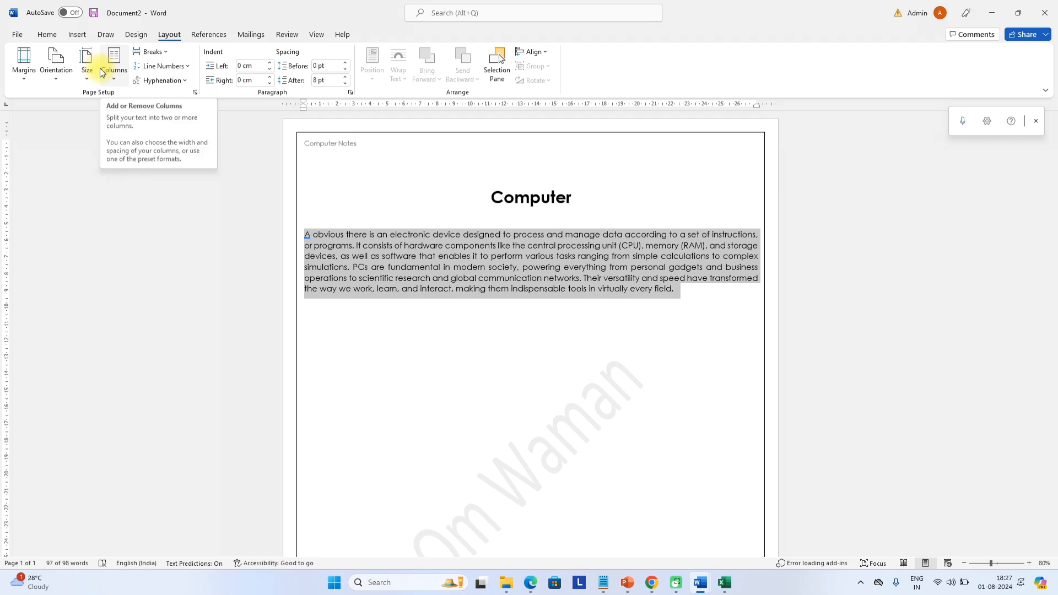
{"action": "left_click", "coordinate": [150, 57]}
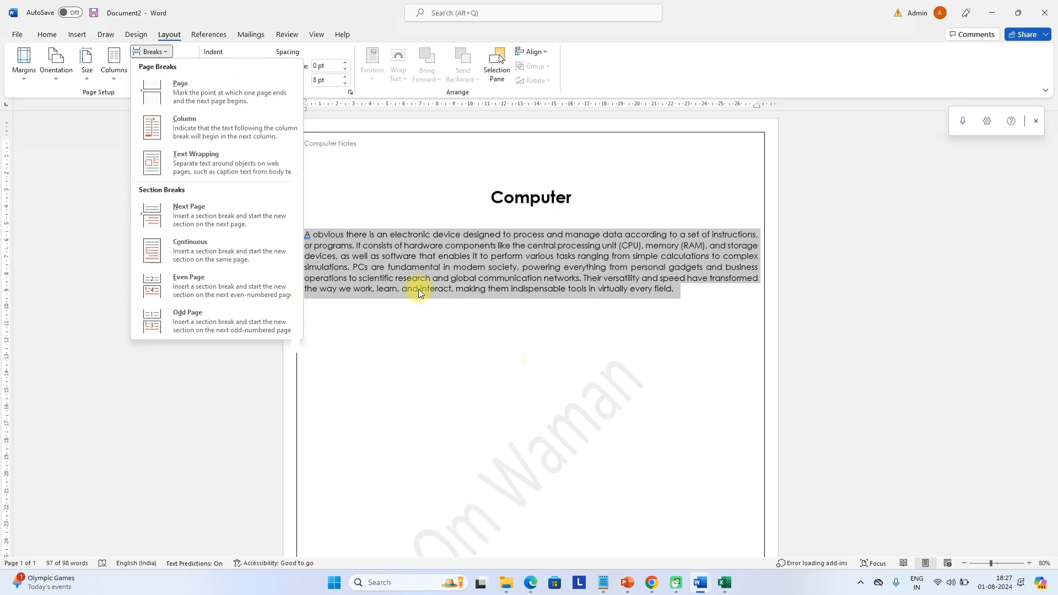
{"action": "key", "text": "Escape"}
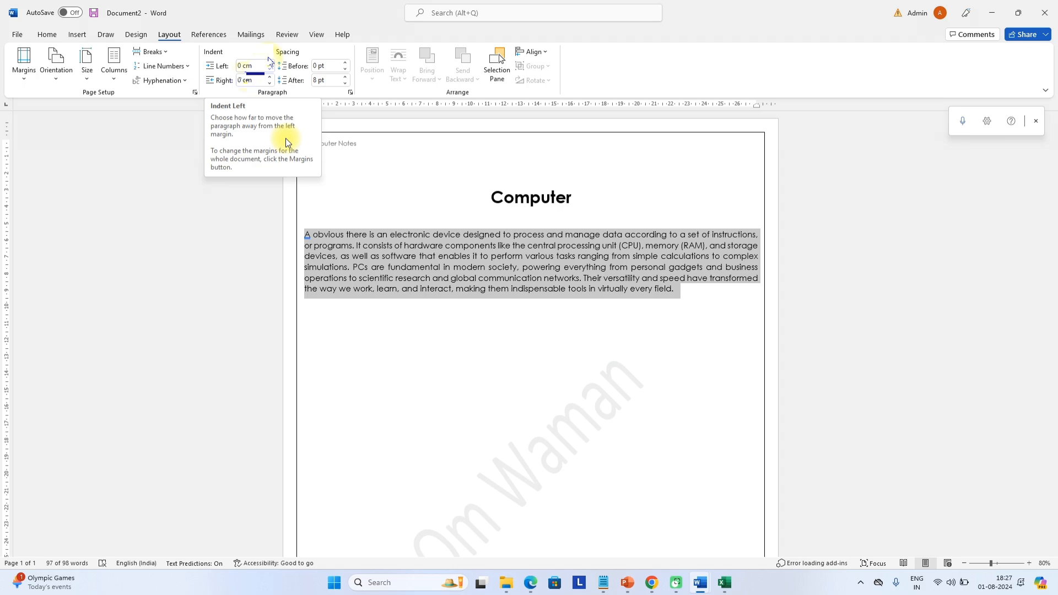
{"action": "left_click", "coordinate": [319, 35]}
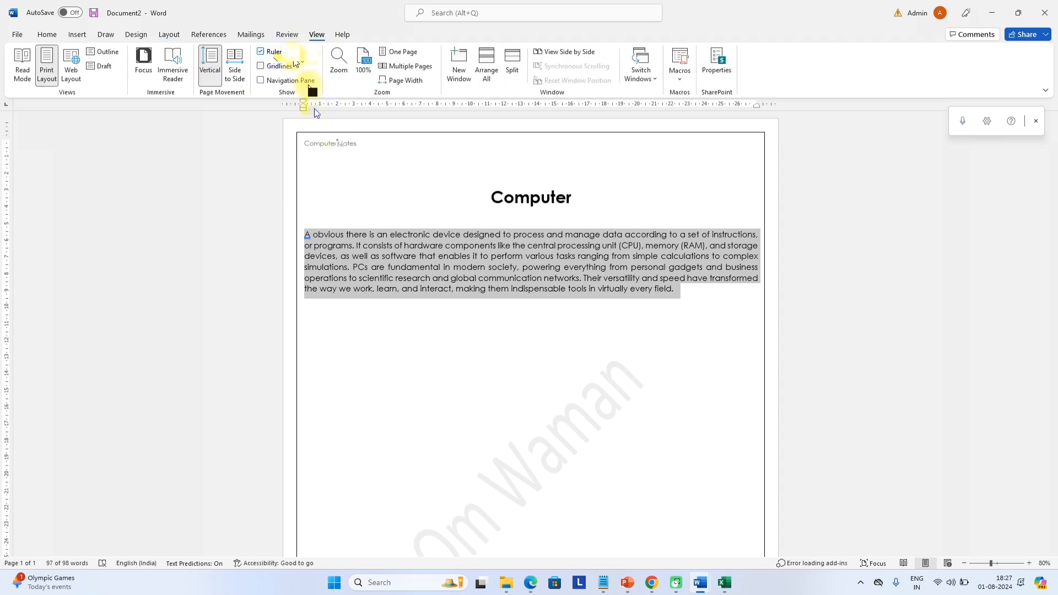
{"action": "left_click_drag", "start_coordinate": [303, 105], "coordinate": [319, 110]}
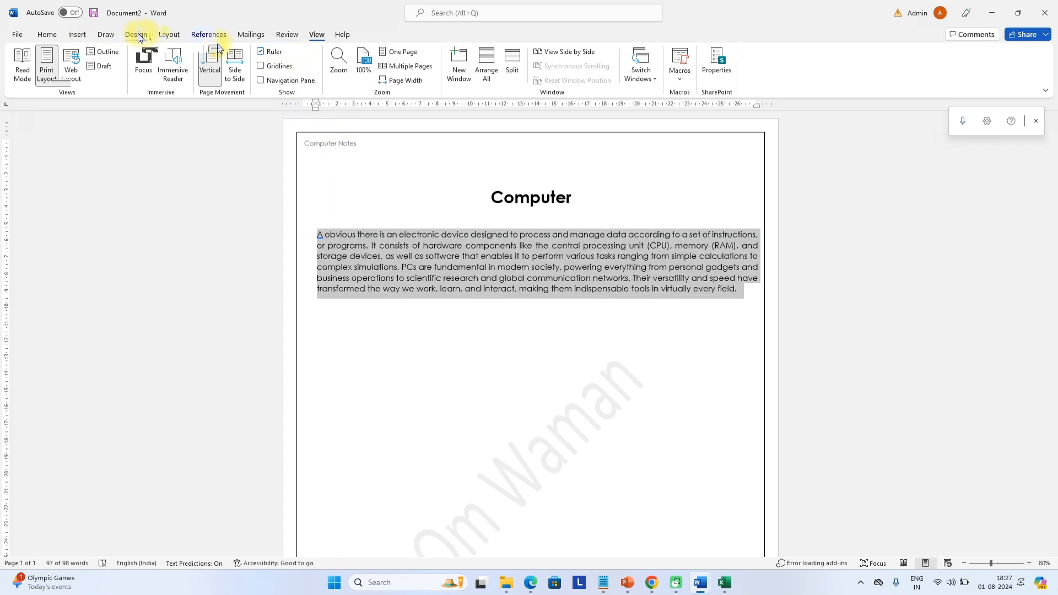
{"action": "left_click", "coordinate": [169, 35]}
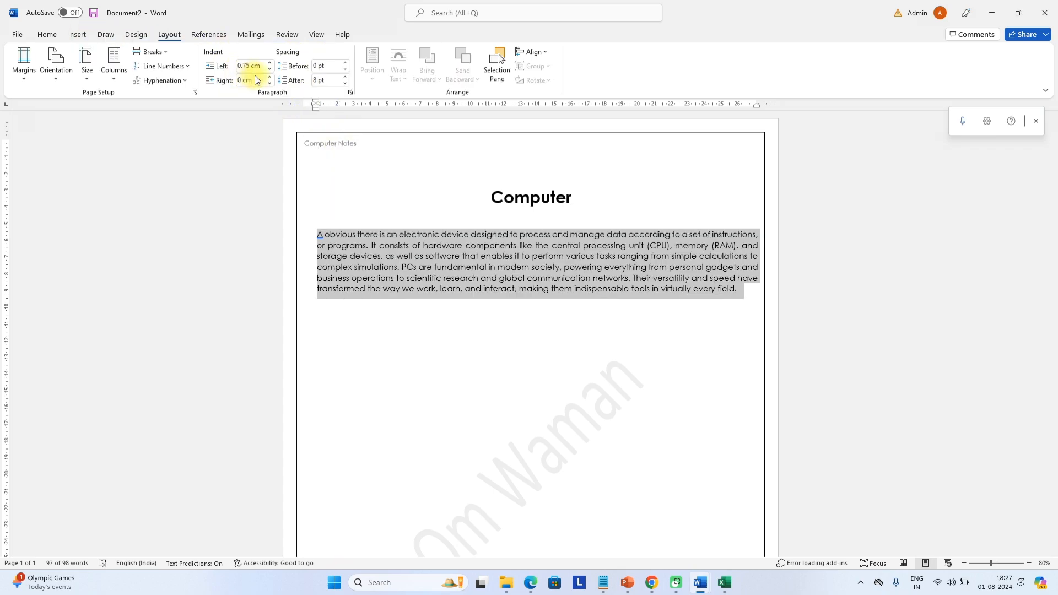
{"action": "left_click", "coordinate": [952, 588]}
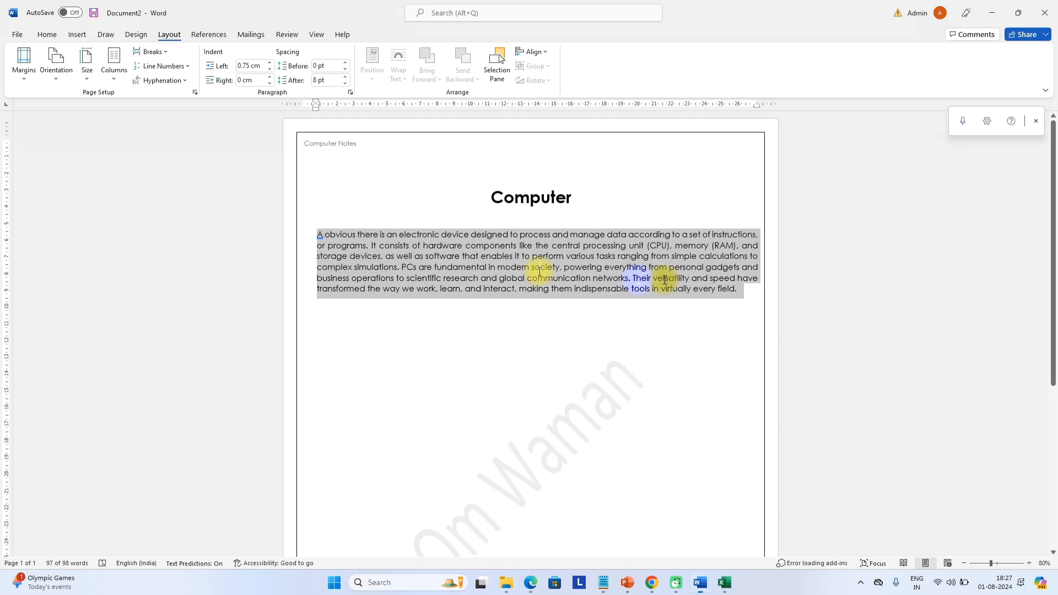
{"action": "left_click_drag", "start_coordinate": [741, 290], "coordinate": [310, 227]}
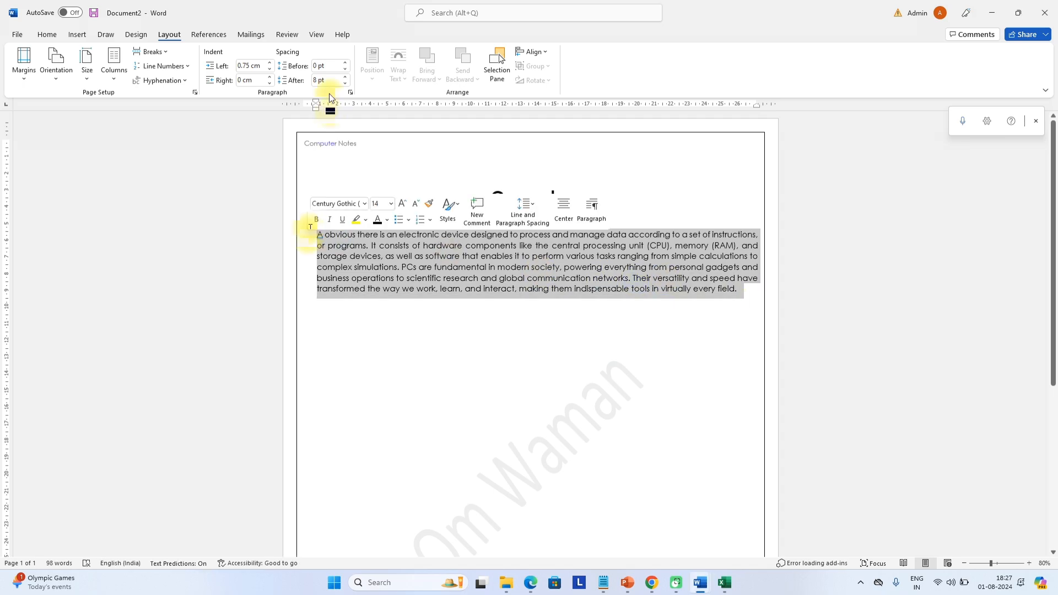
Set the body paragraph's Space Before to 10 pt, after first trying 5 pt
{"action": "left_click", "coordinate": [310, 65]}
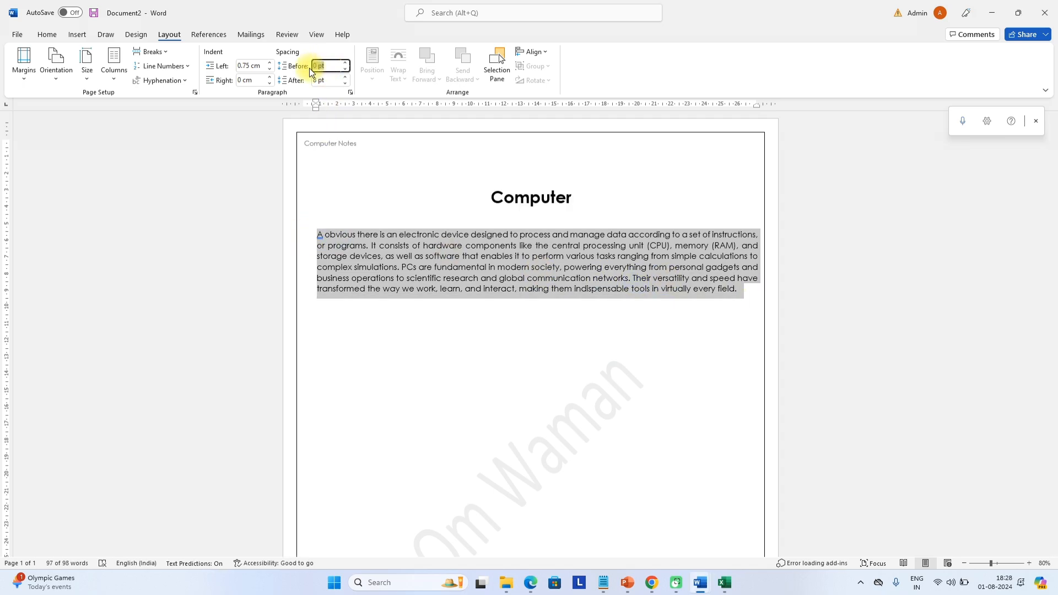
{"action": "type", "text": "5"}
{"action": "key", "text": "Return"}
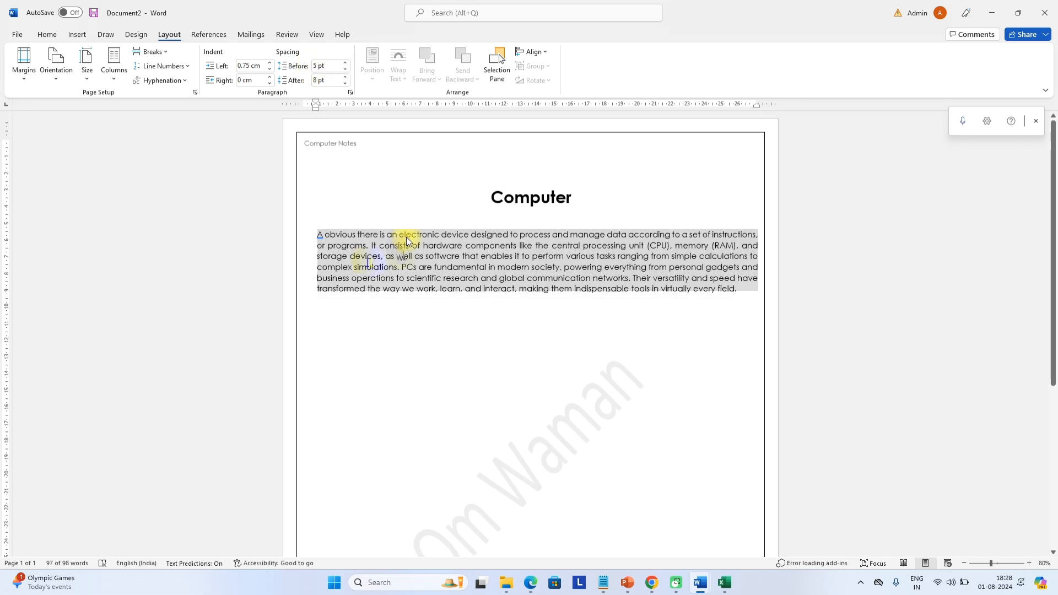
{"action": "left_click_drag", "start_coordinate": [376, 277], "coordinate": [437, 279]}
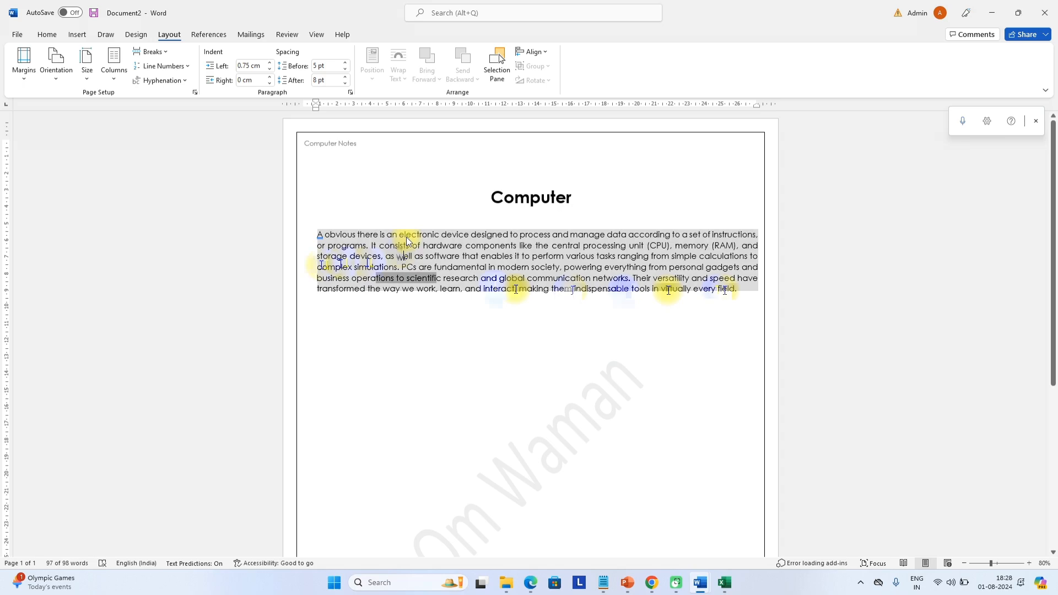
{"action": "left_click_drag", "start_coordinate": [318, 265], "coordinate": [738, 291]}
{"action": "left_click", "coordinate": [317, 65]}
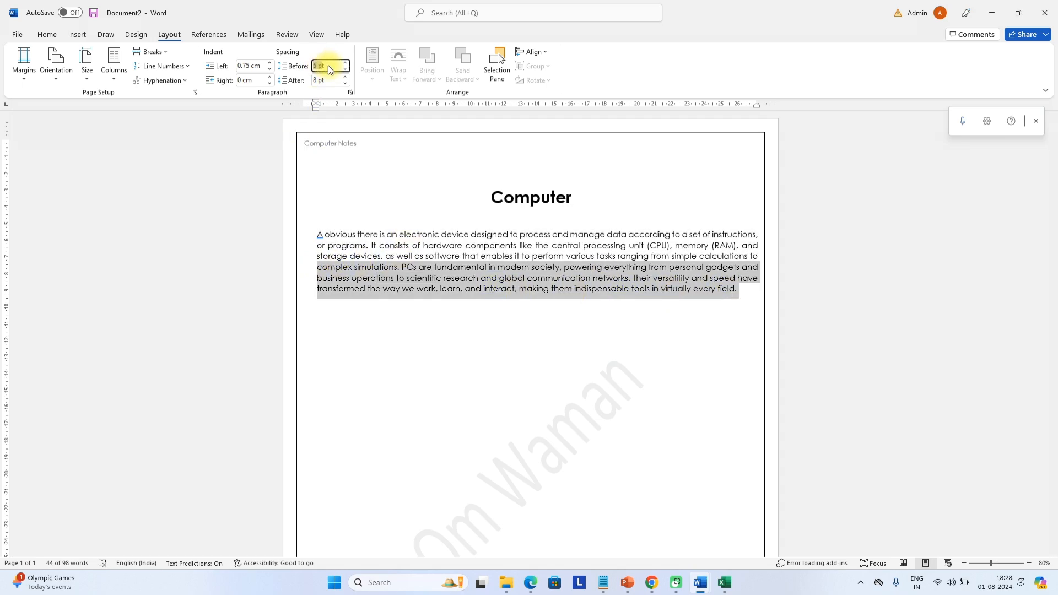
{"action": "type", "text": "10"}
{"action": "key", "text": "Return"}
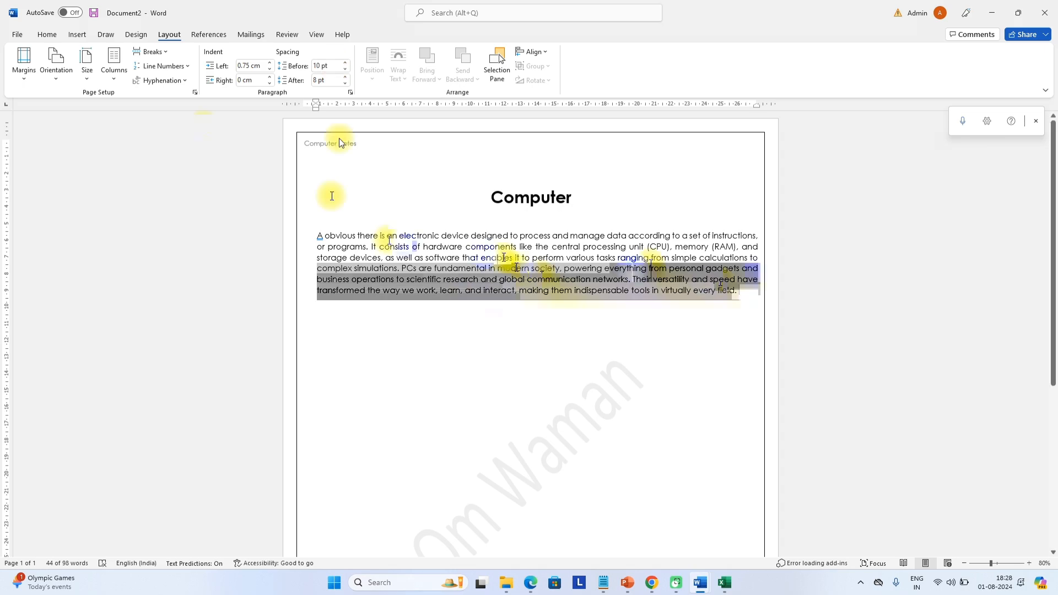
Select the whole body paragraph and bring up the Line and Paragraph Spacing choices
{"action": "left_click_drag", "start_coordinate": [318, 236], "coordinate": [739, 290]}
{"action": "left_click", "coordinate": [47, 35]}
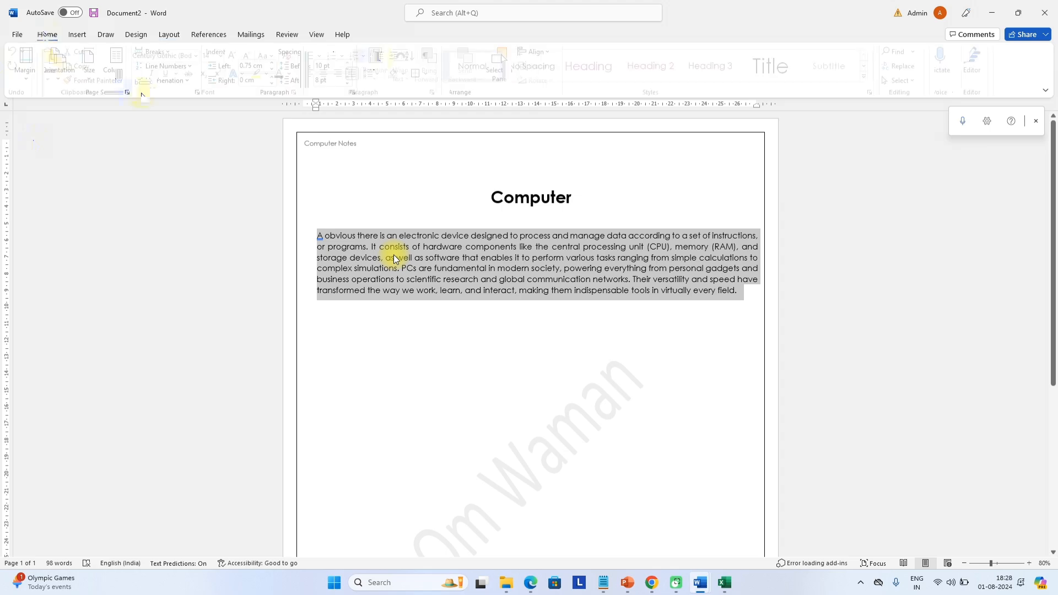
{"action": "left_click", "coordinate": [385, 74]}
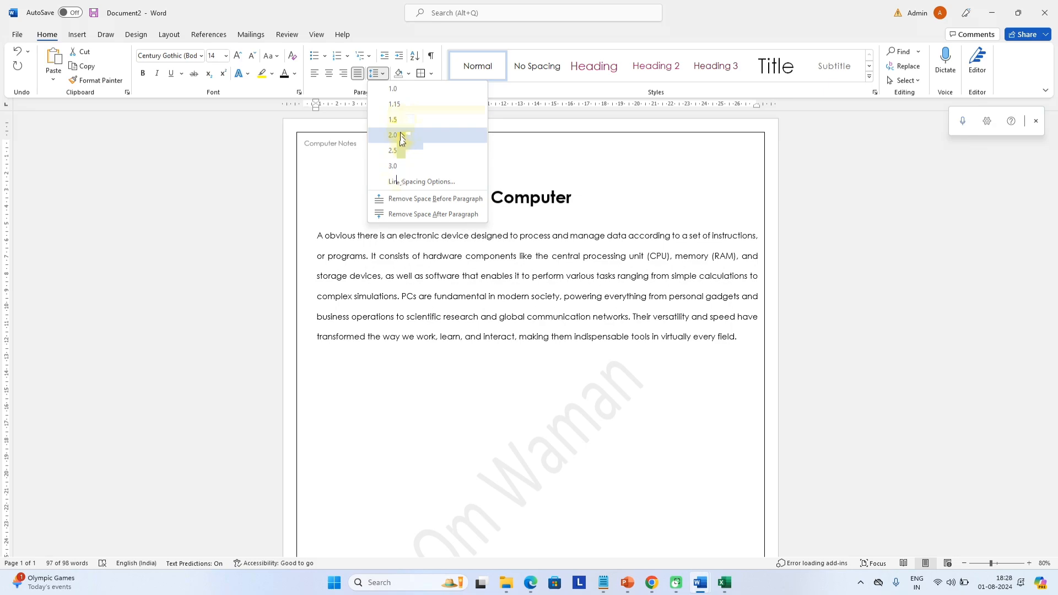
Dismiss the line spacing list and browse the Layout, References, Mailings, Review and View tabs
{"action": "key", "text": "Escape"}
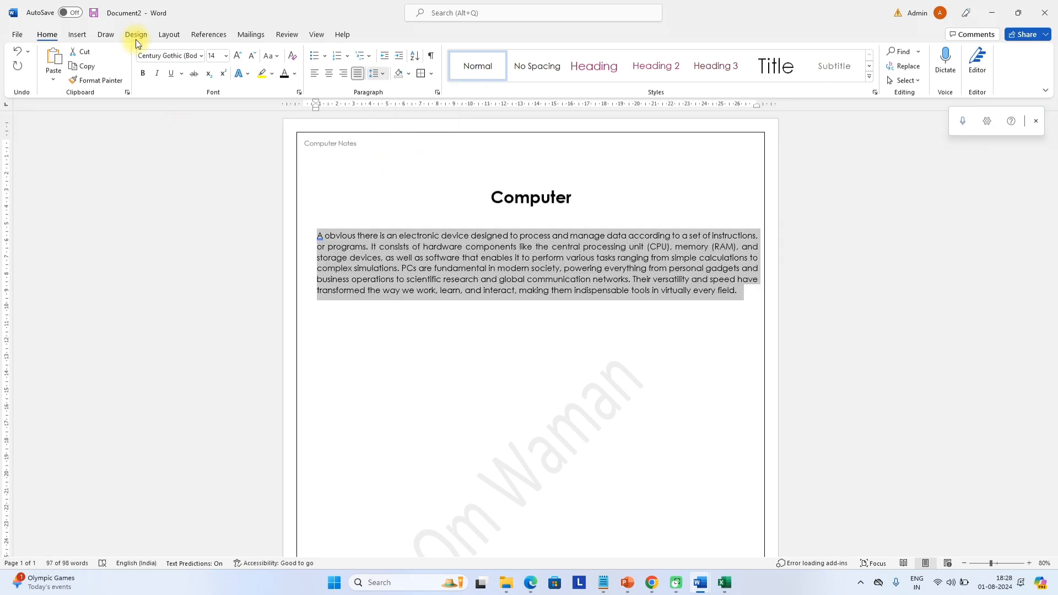
{"action": "left_click", "coordinate": [169, 35]}
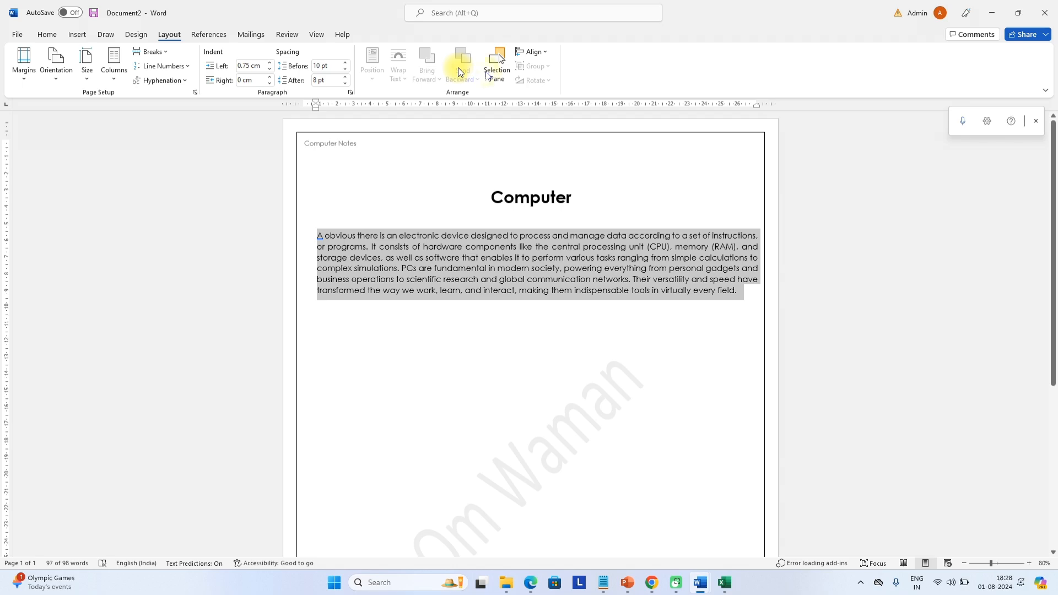
{"action": "left_click", "coordinate": [199, 37]}
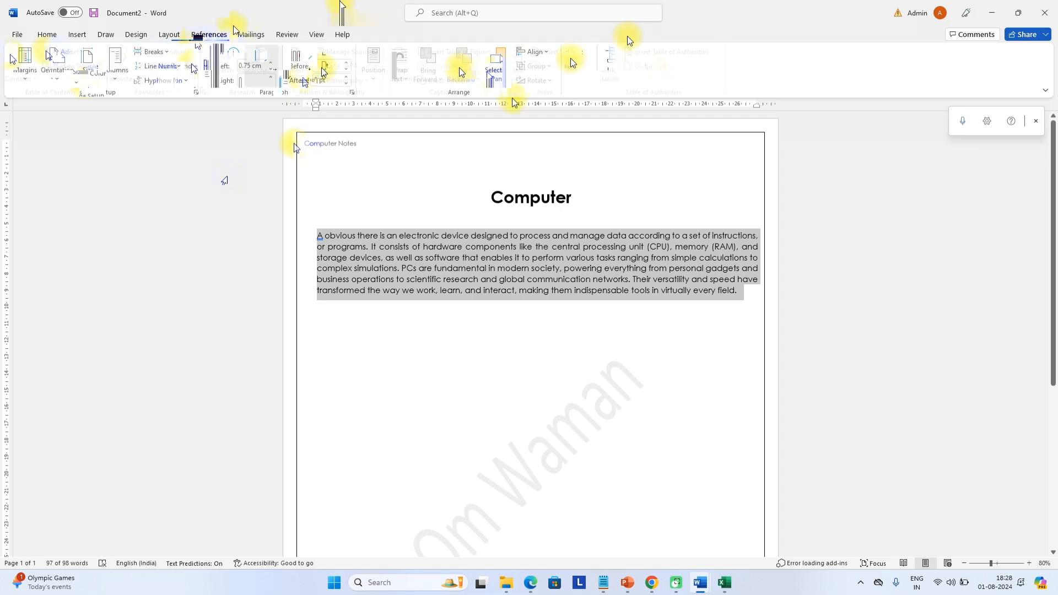
{"action": "left_click", "coordinate": [251, 34]}
{"action": "left_click", "coordinate": [91, 71]}
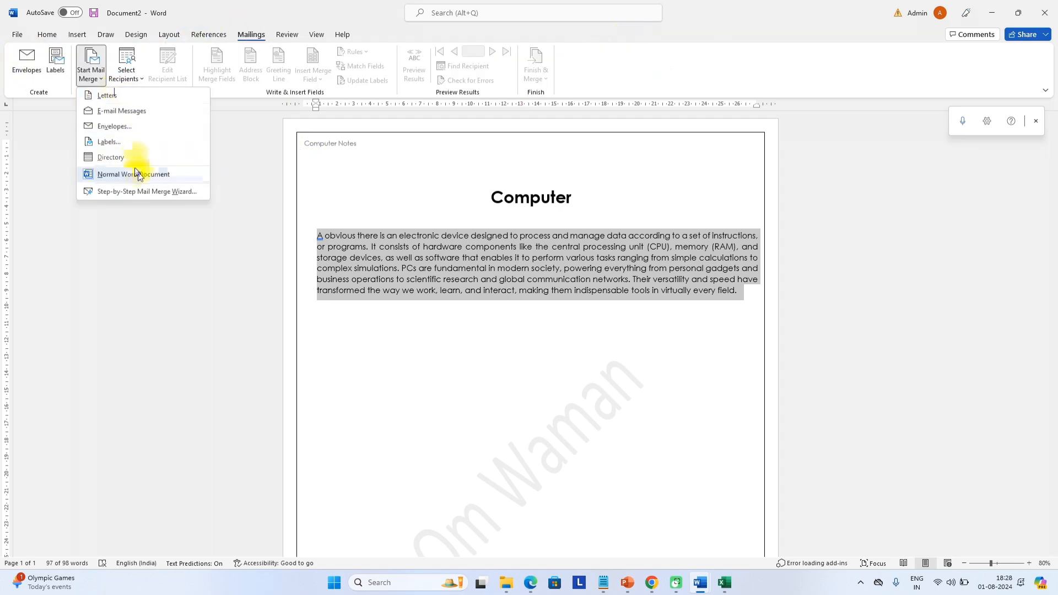
{"action": "left_click", "coordinate": [287, 34]}
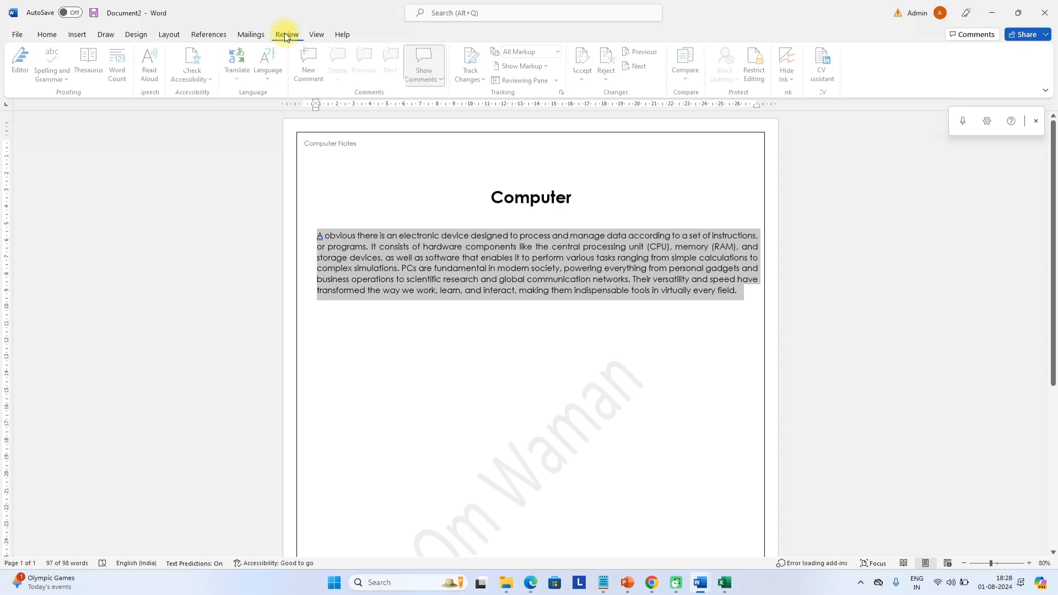
{"action": "left_click", "coordinate": [318, 34]}
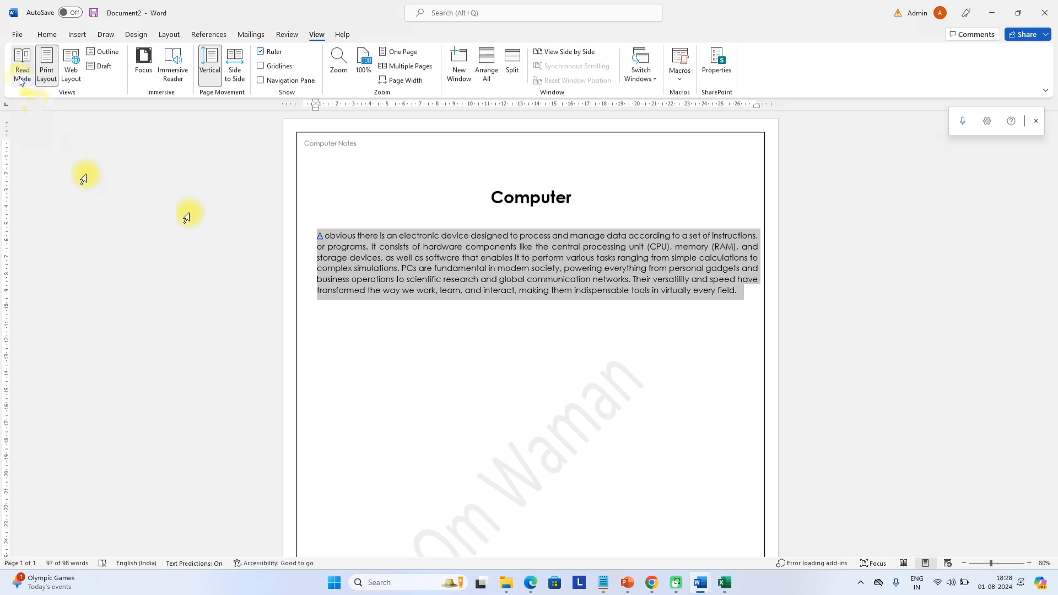
{"action": "left_click", "coordinate": [22, 75]}
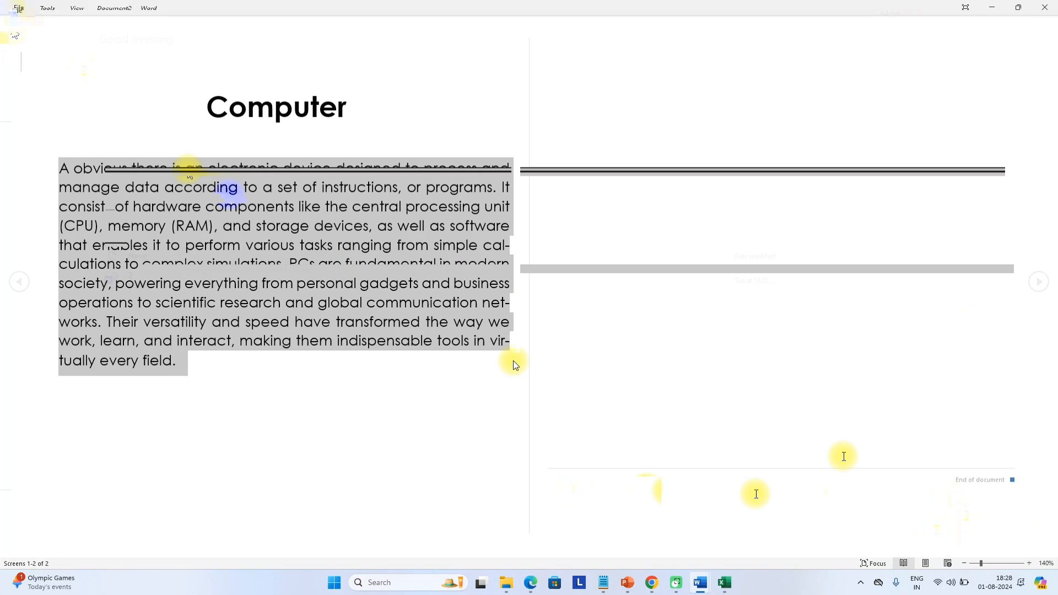
{"action": "left_click", "coordinate": [77, 9]}
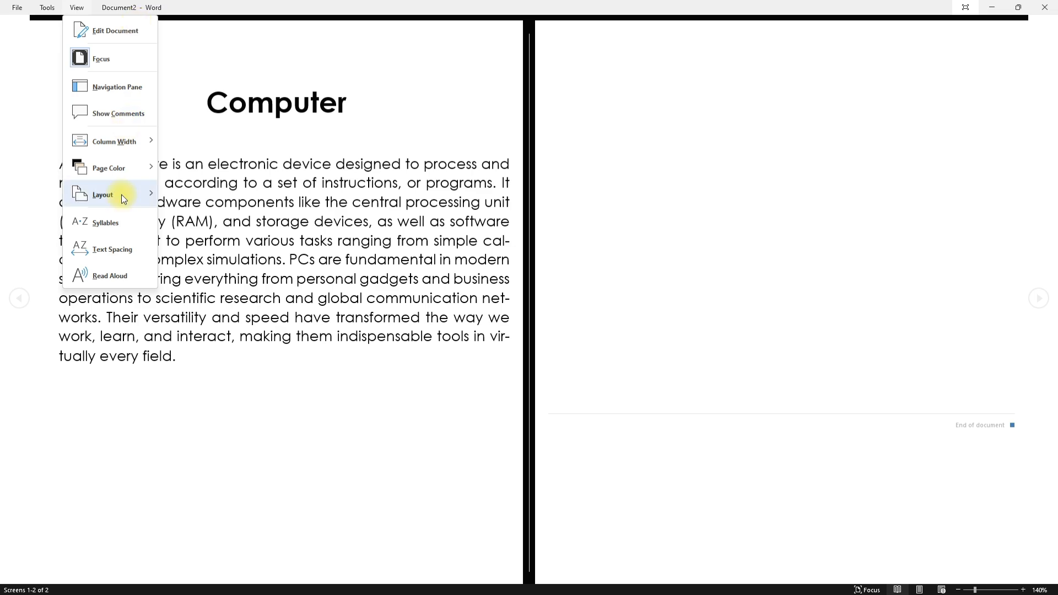
{"action": "mouse_move", "coordinate": [123, 197]}
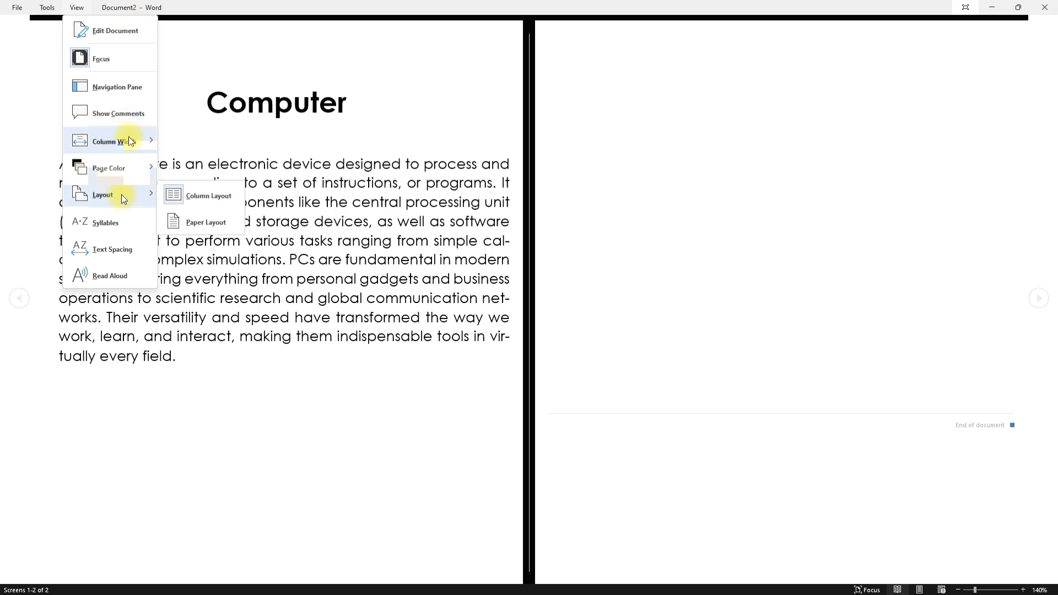
{"action": "left_click", "coordinate": [121, 57]}
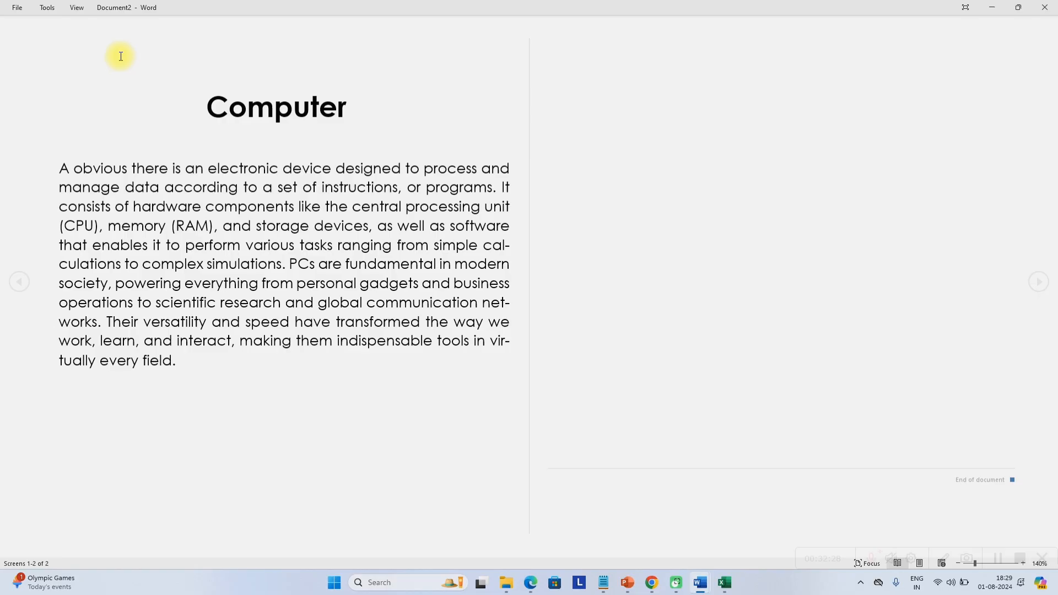
{"action": "left_click", "coordinate": [97, 32]}
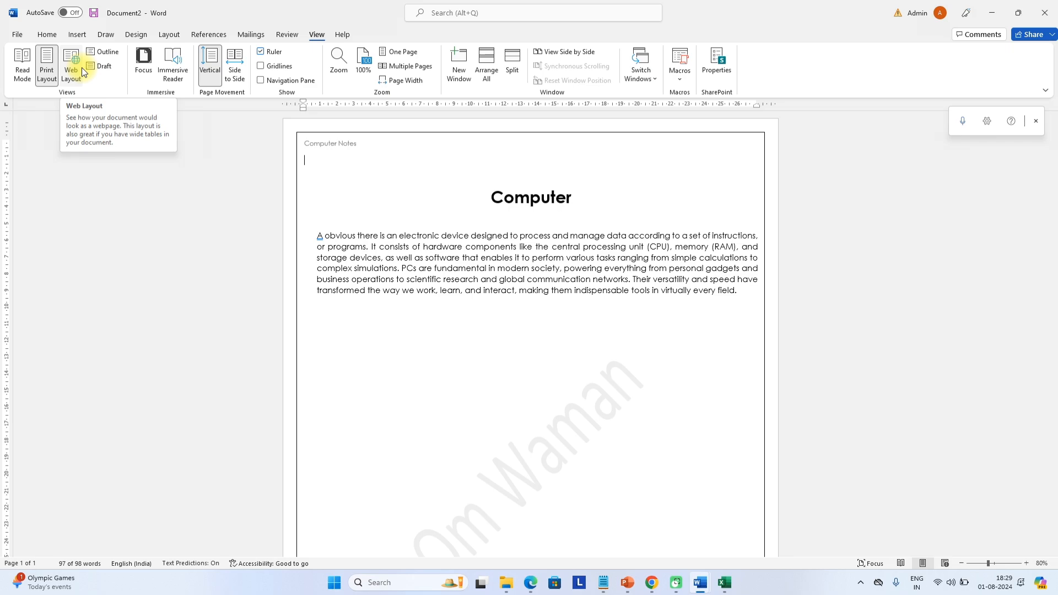
{"action": "left_click", "coordinate": [81, 67]}
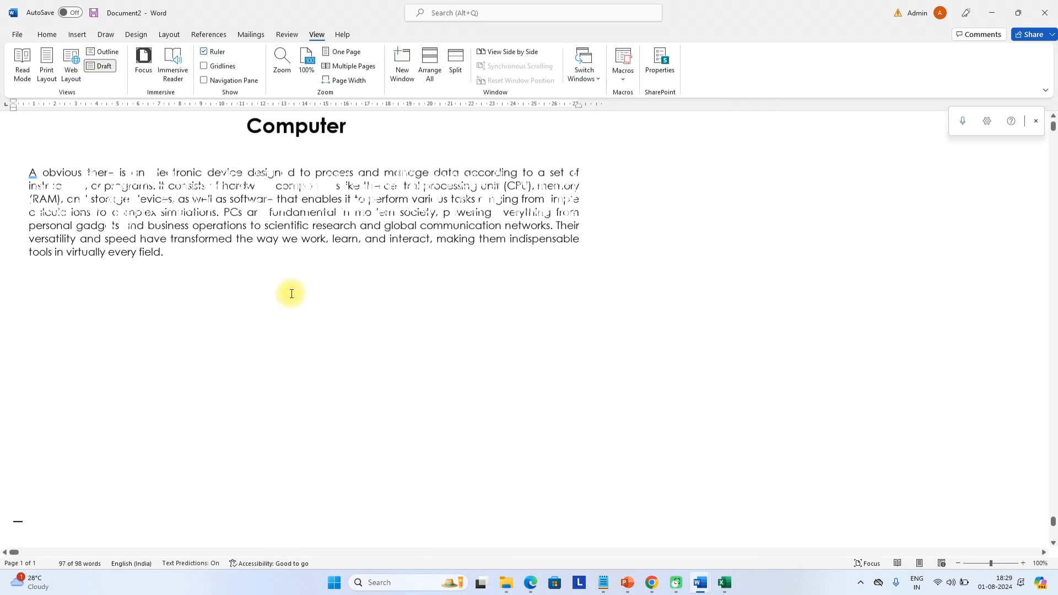
{"action": "scroll", "coordinate": [292, 294], "scroll_direction": "up", "scroll_amount": 1}
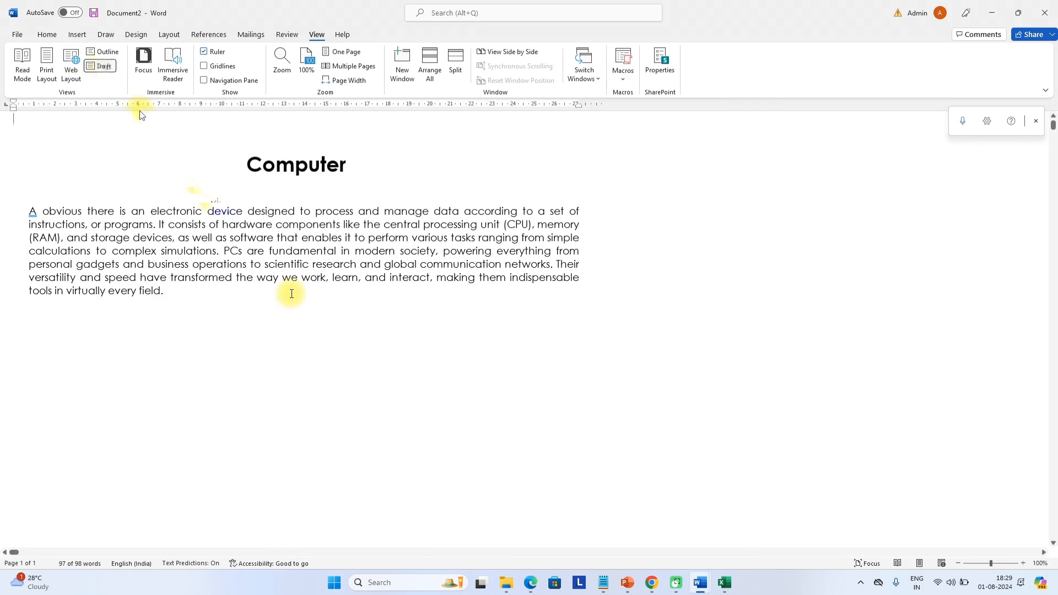
{"action": "left_click", "coordinate": [46, 63]}
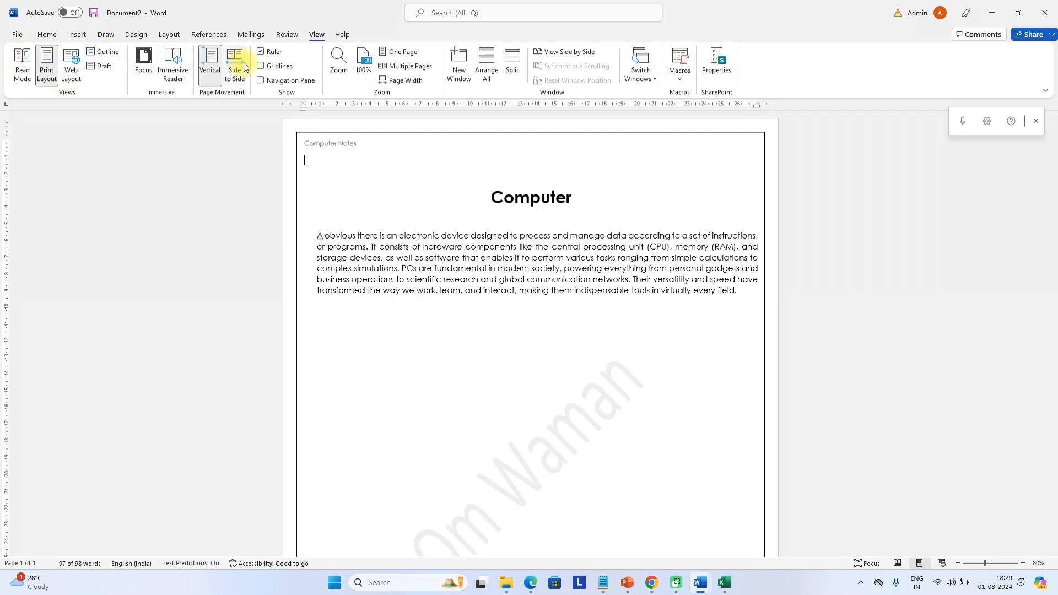
{"action": "left_click", "coordinate": [241, 71]}
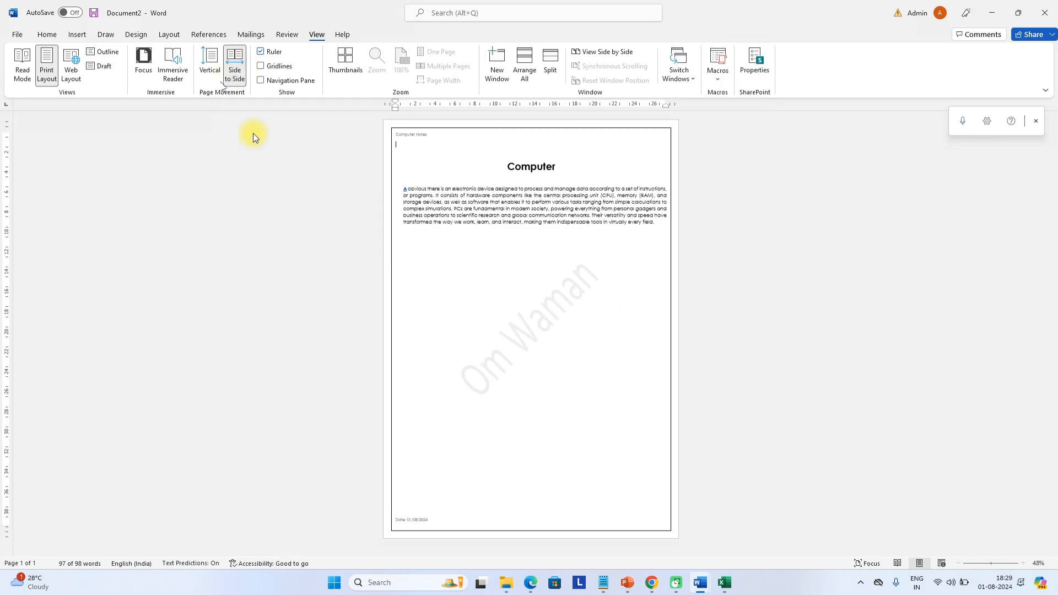
{"action": "left_click", "coordinate": [214, 71]}
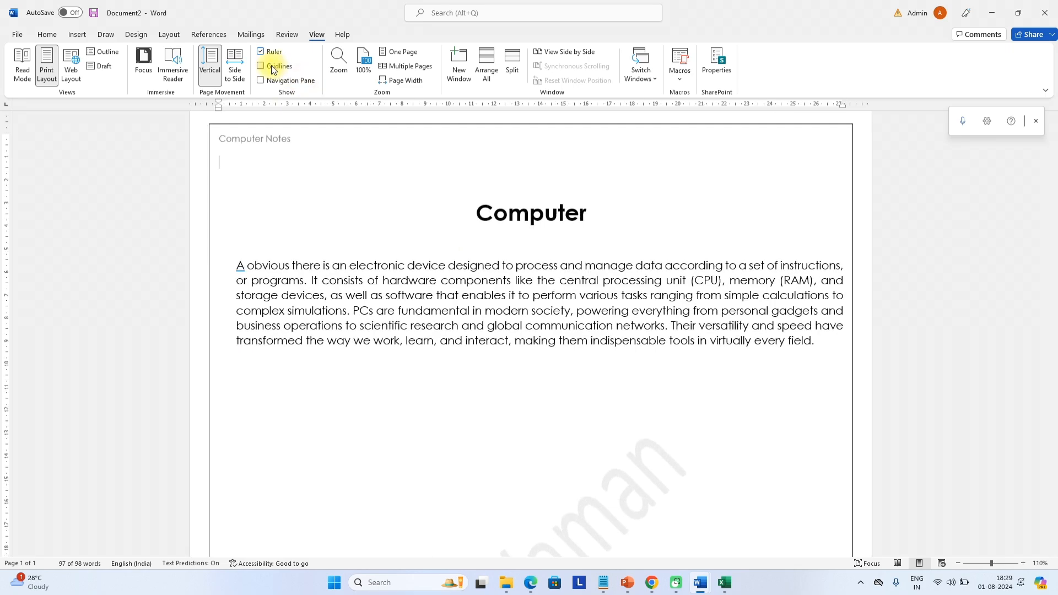
{"action": "left_click", "coordinate": [261, 67]}
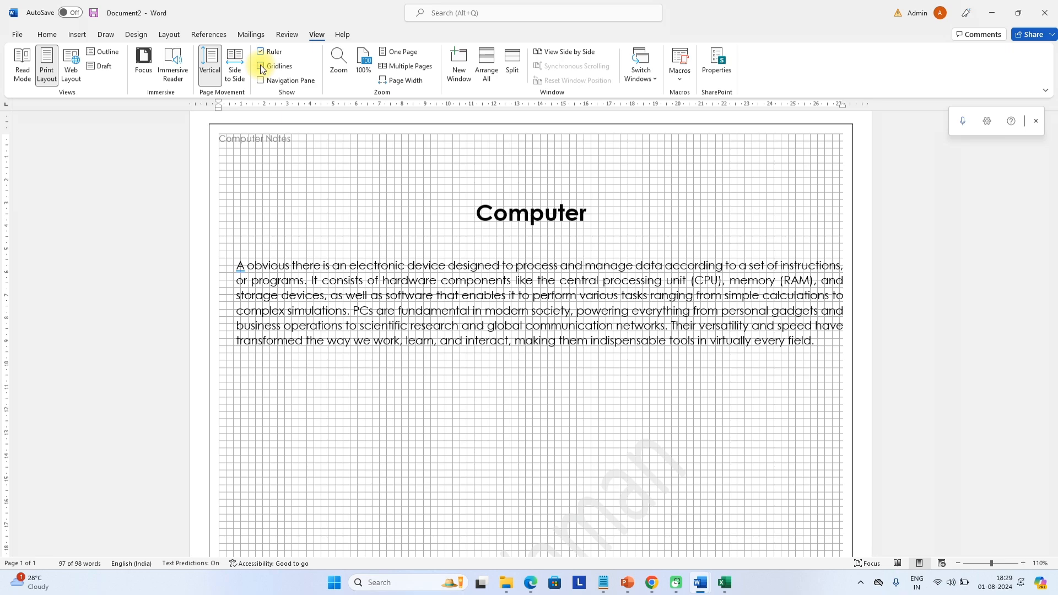
{"action": "left_click", "coordinate": [261, 66]}
{"action": "left_click", "coordinate": [261, 77]}
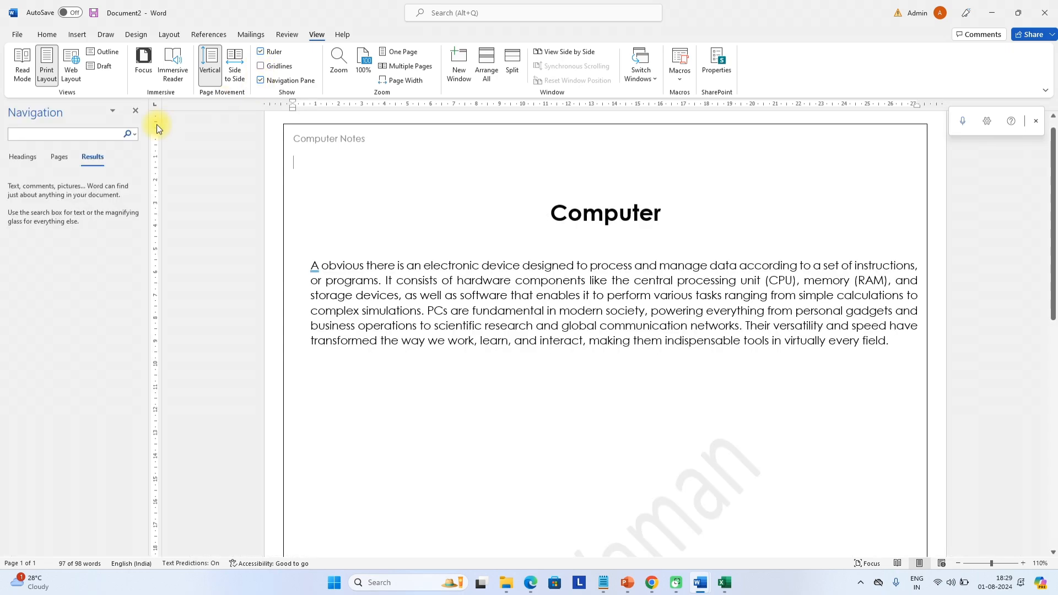
{"action": "left_click", "coordinate": [261, 81]}
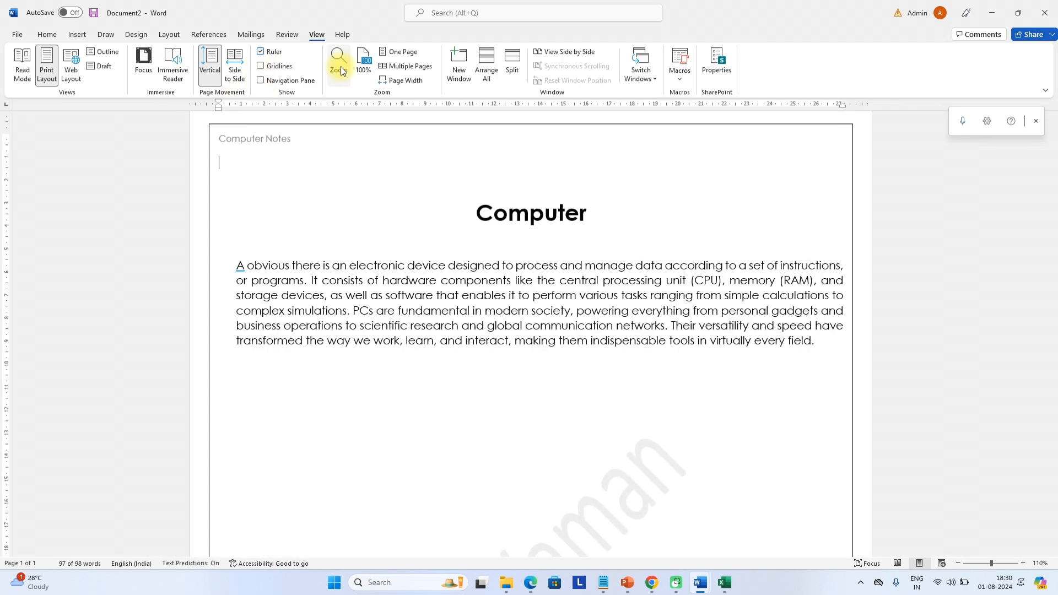
Zoom to 100%, paste the heading and paragraph repeatedly, and show Multiple Pages
{"action": "left_click", "coordinate": [365, 61]}
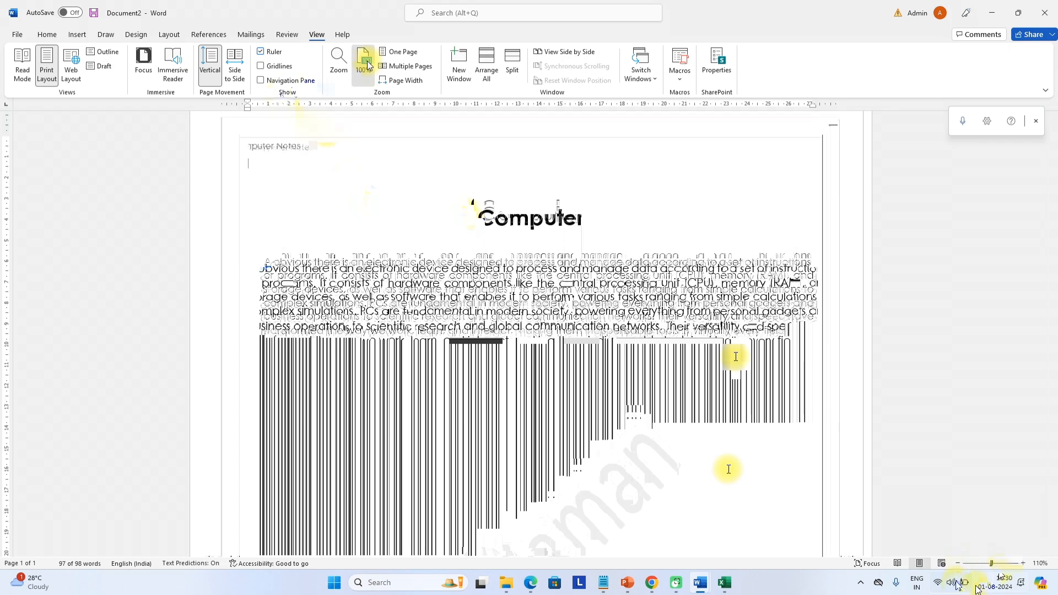
{"action": "scroll", "coordinate": [460, 209], "scroll_direction": "up", "scroll_amount": 3}
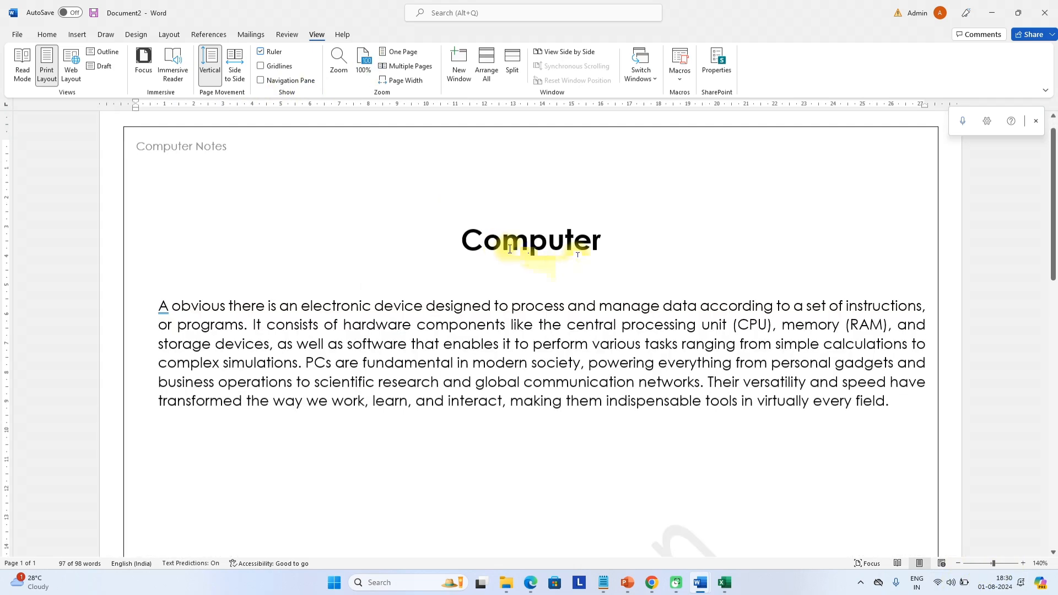
{"action": "key", "text": "ctrl+a"}
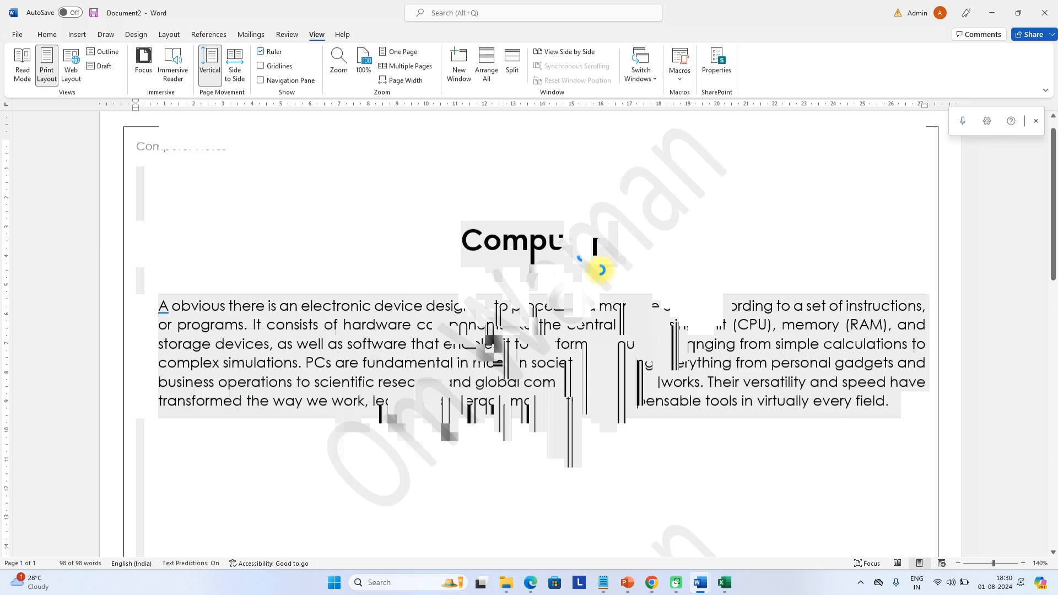
{"action": "key", "text": "ctrl+v"}
{"action": "key", "text": "ctrl+v"}
{"action": "key", "text": "ctrl+v"}
{"action": "key", "text": "ctrl+v"}
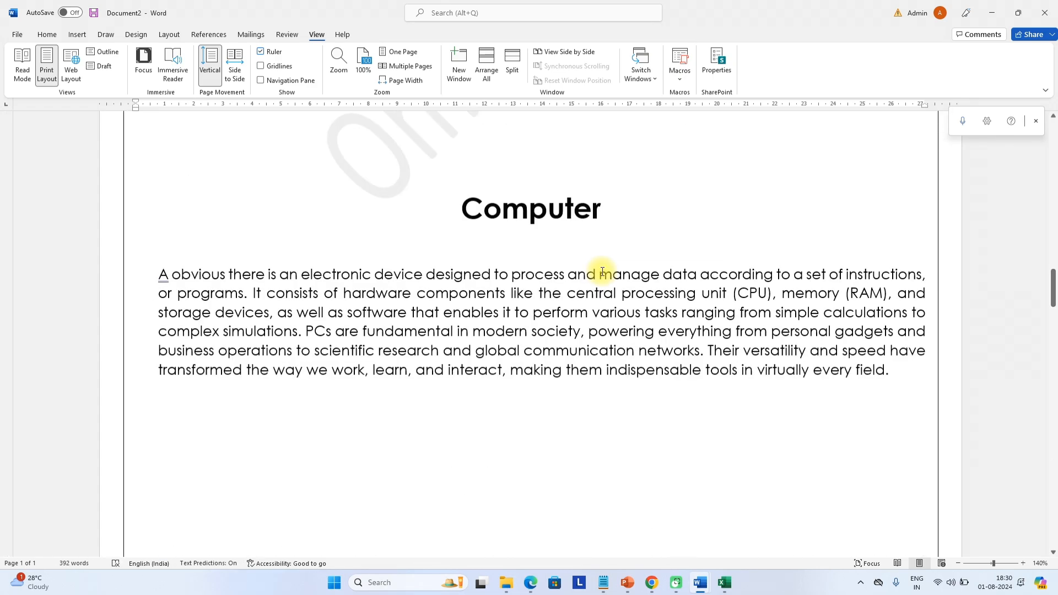
{"action": "left_click_drag", "start_coordinate": [1055, 289], "coordinate": [1054, 128]}
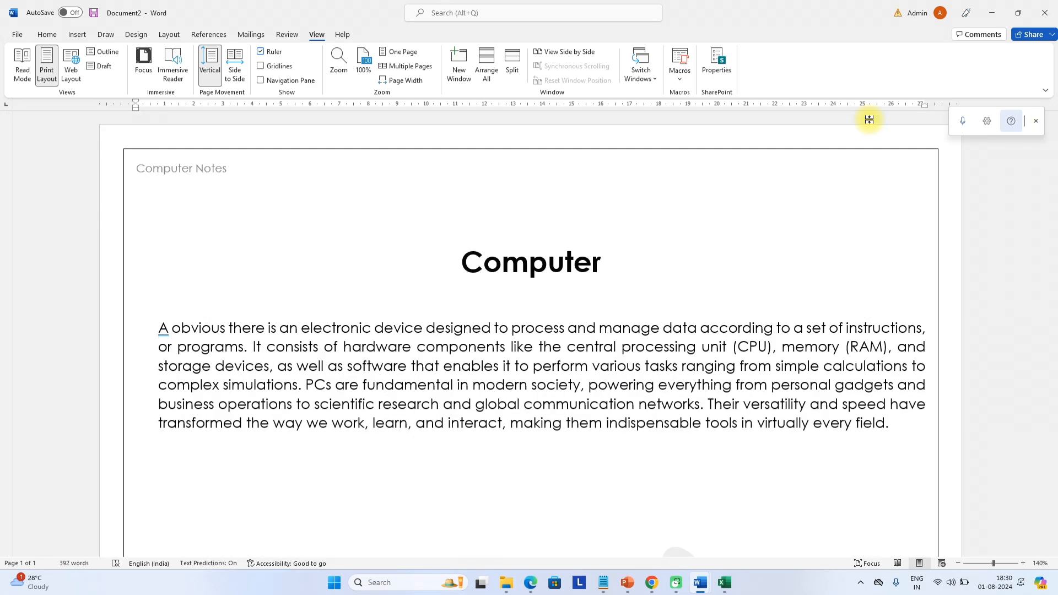
{"action": "left_click", "coordinate": [395, 68]}
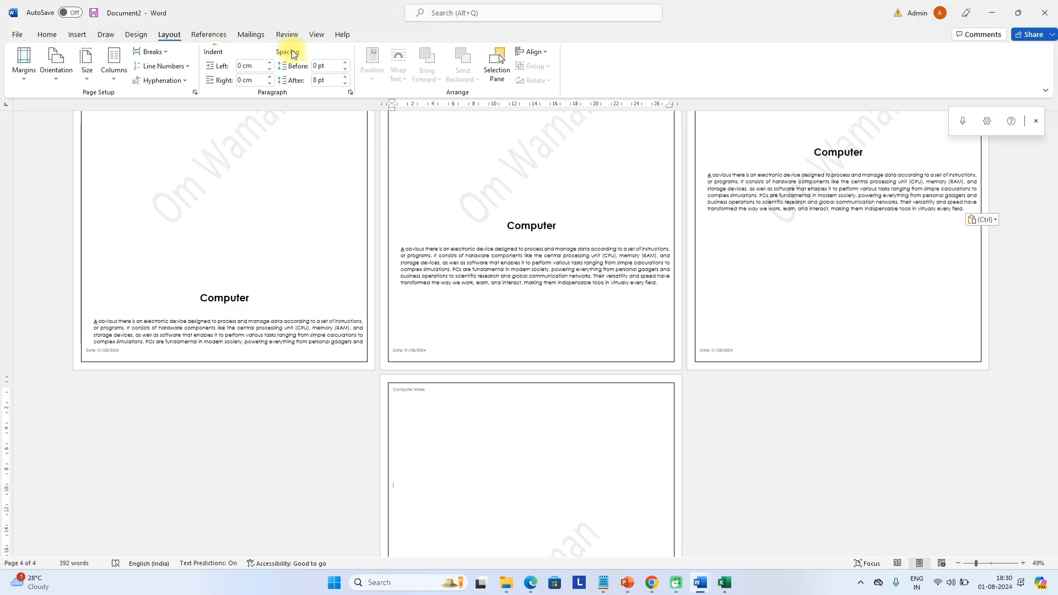
{"action": "left_click", "coordinate": [316, 35]}
{"action": "left_click", "coordinate": [408, 52]}
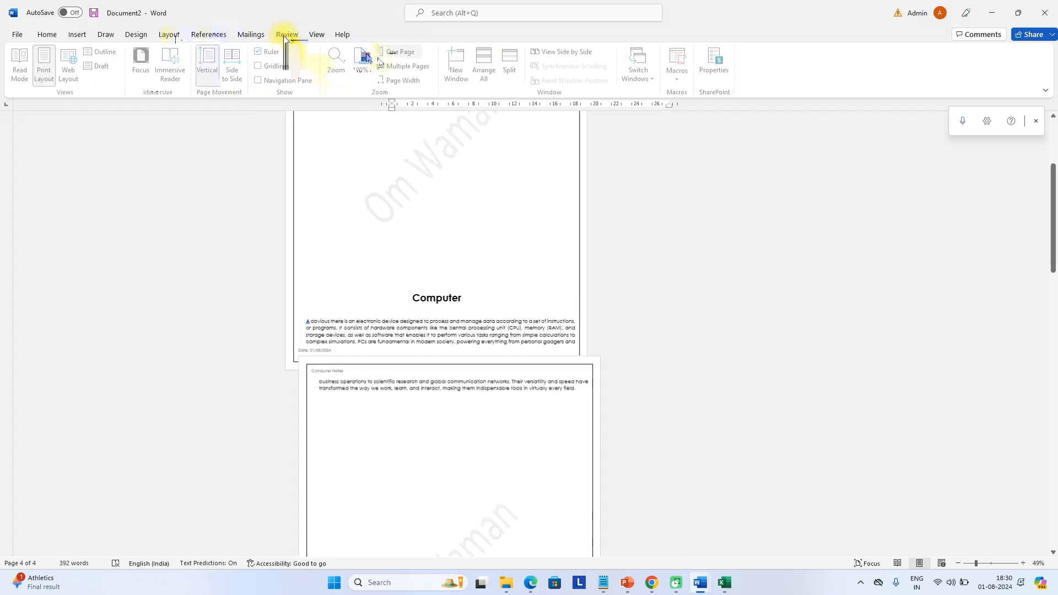
{"action": "scroll", "coordinate": [448, 125], "scroll_direction": "up", "scroll_amount": 8}
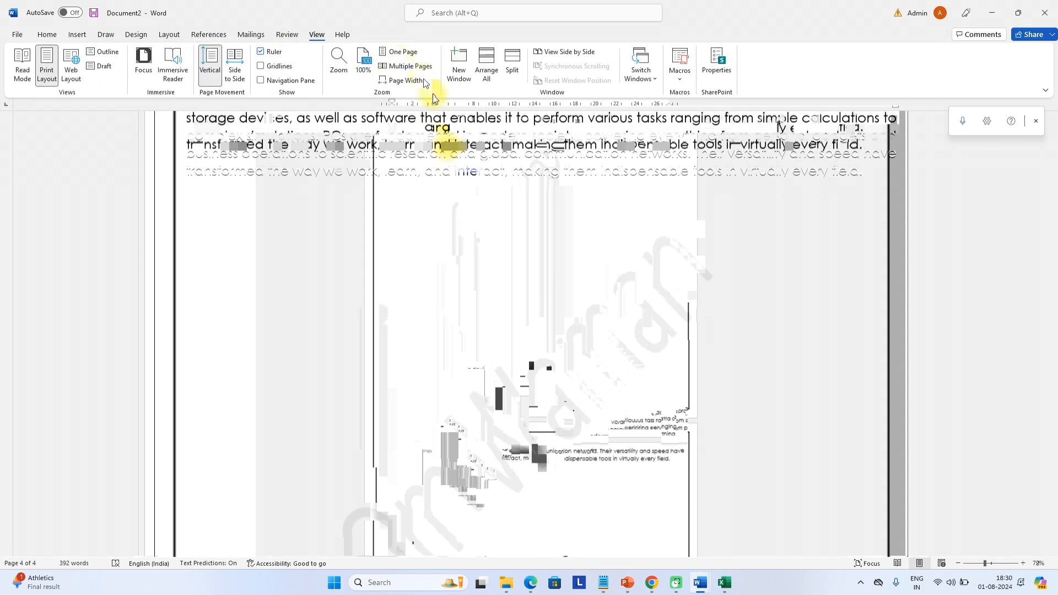
{"action": "scroll", "coordinate": [436, 105], "scroll_direction": "down", "scroll_amount": 3}
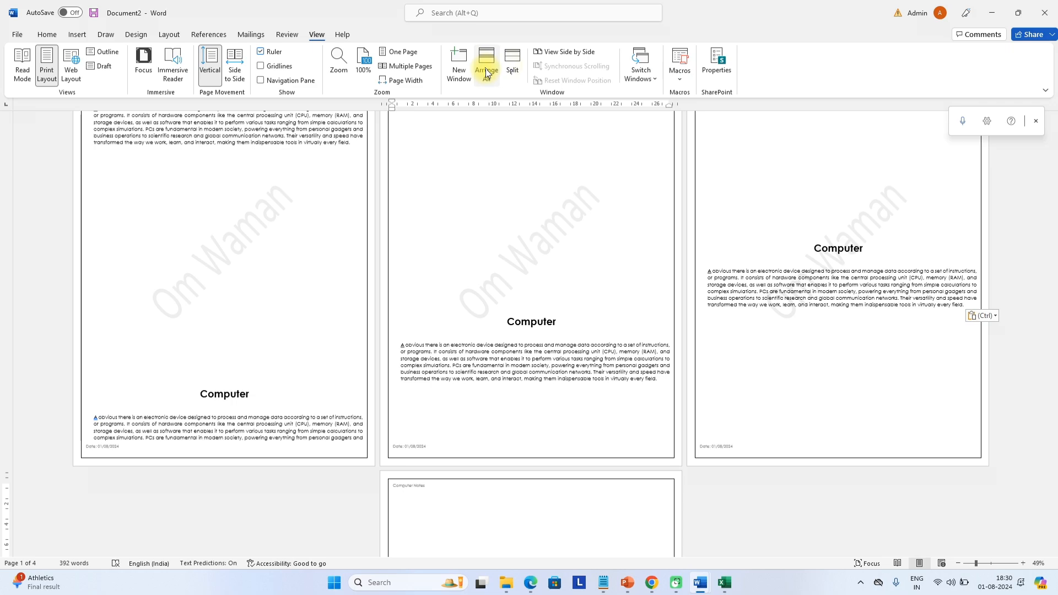
{"action": "left_click", "coordinate": [513, 69]}
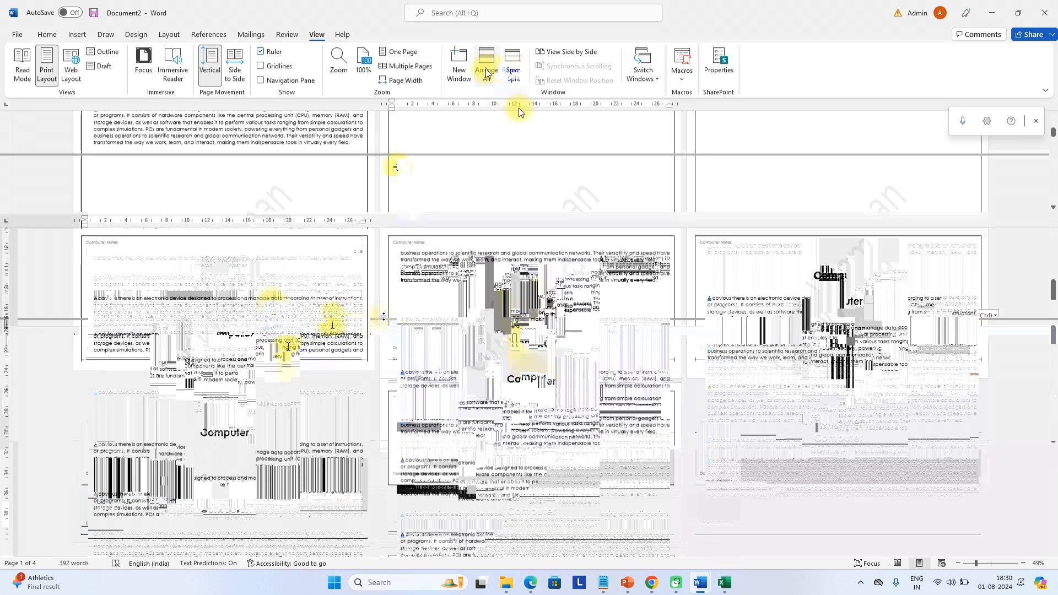
{"action": "scroll", "coordinate": [317, 176], "scroll_direction": "up", "scroll_amount": 3}
{"action": "scroll", "coordinate": [327, 192], "scroll_direction": "down", "scroll_amount": 1}
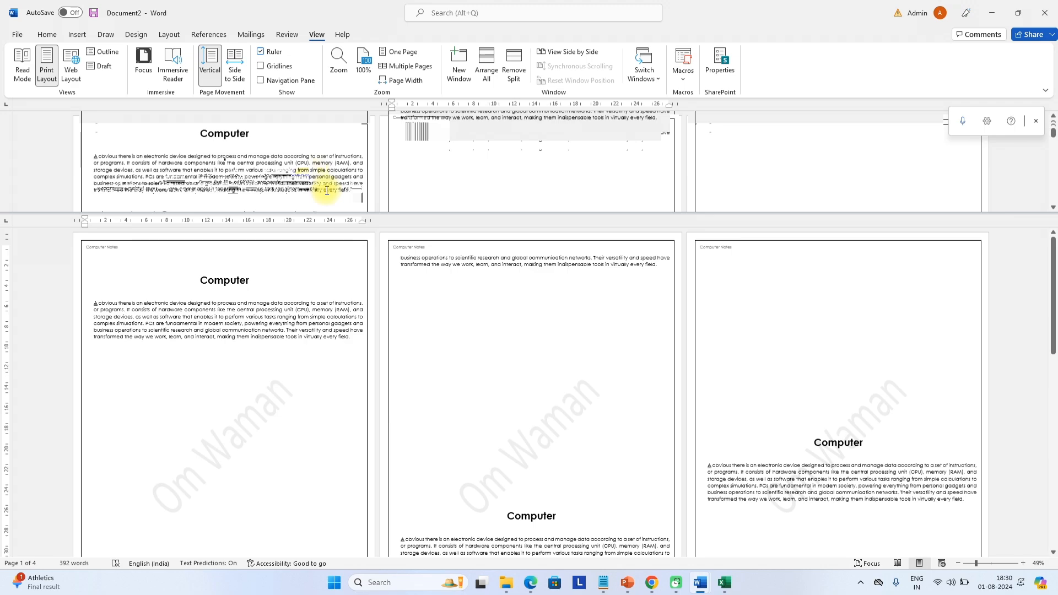
{"action": "scroll", "coordinate": [327, 191], "scroll_direction": "down", "scroll_amount": 5}
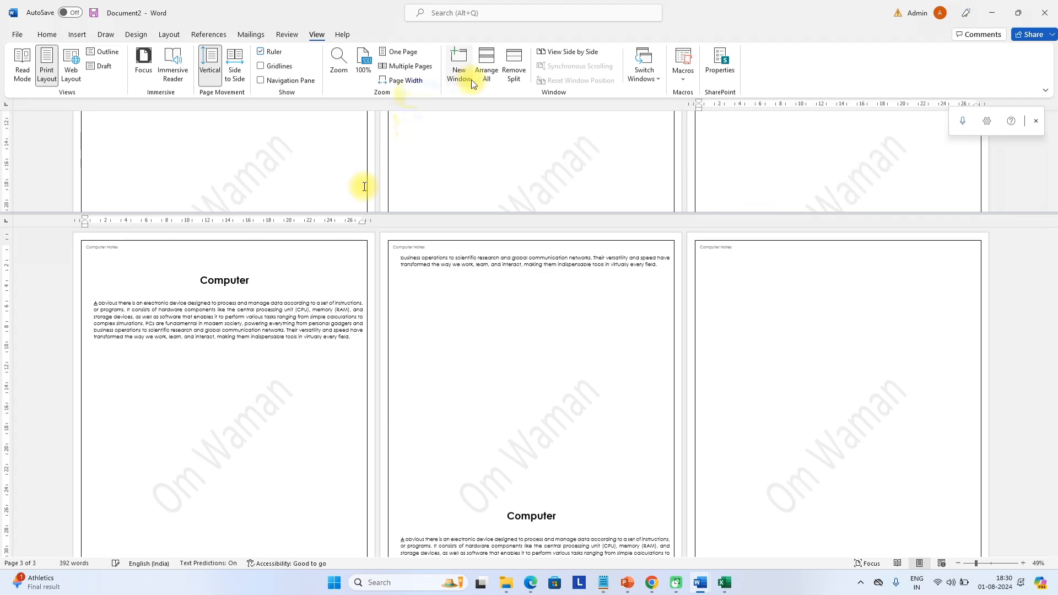
{"action": "left_click", "coordinate": [514, 72]}
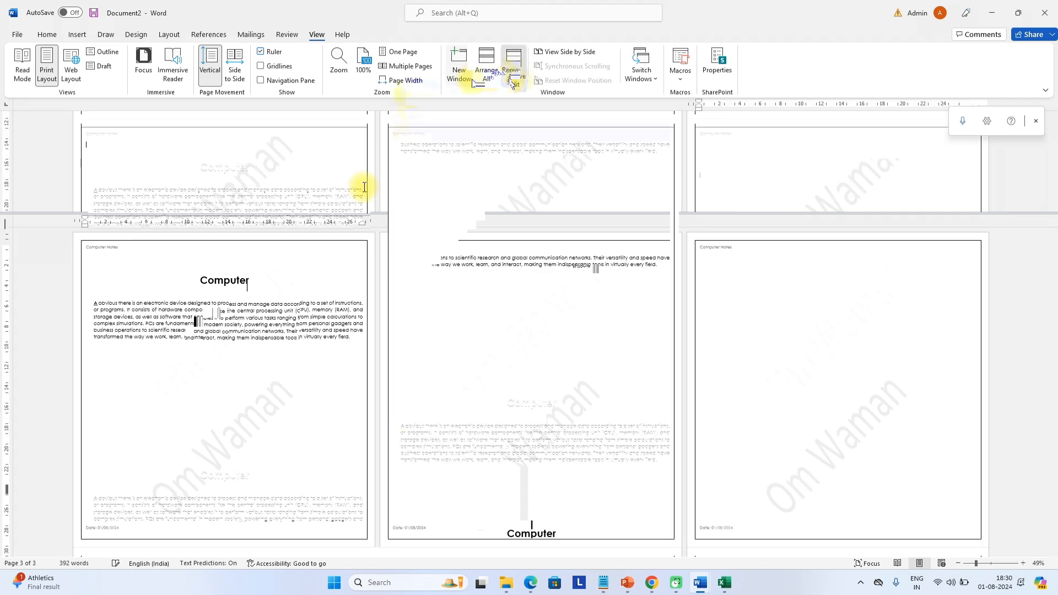
View both documents side by side, then close the resume without saving
{"action": "left_click", "coordinate": [591, 51]}
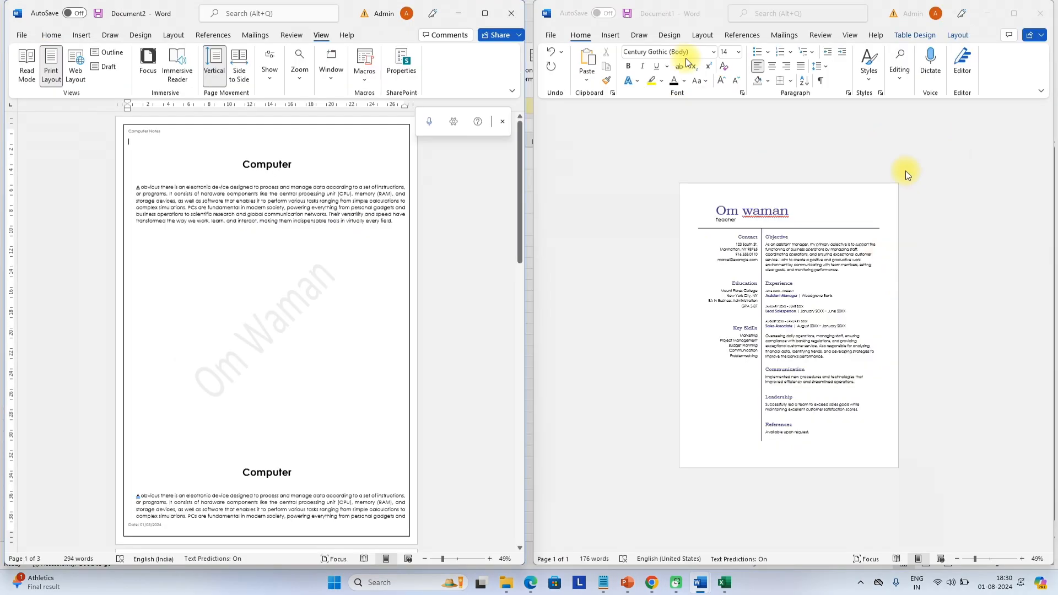
{"action": "left_click", "coordinate": [1041, 13]}
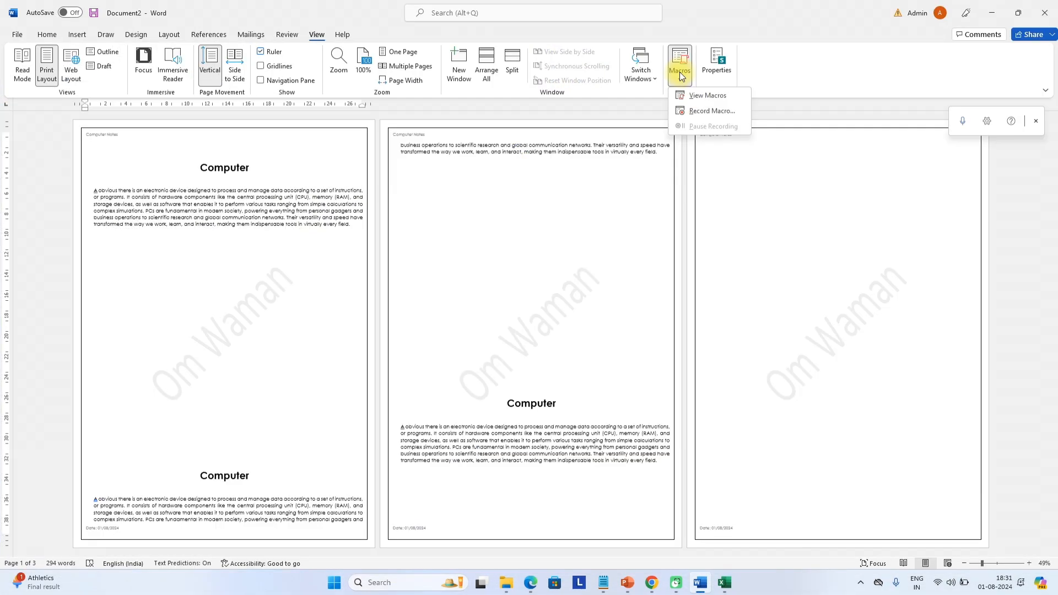
Dismiss the Macros menu and delete extra pasted copies, leaving 166 words
{"action": "left_click", "coordinate": [337, 152]}
{"action": "scroll", "coordinate": [313, 155], "scroll_direction": "up", "scroll_amount": 1}
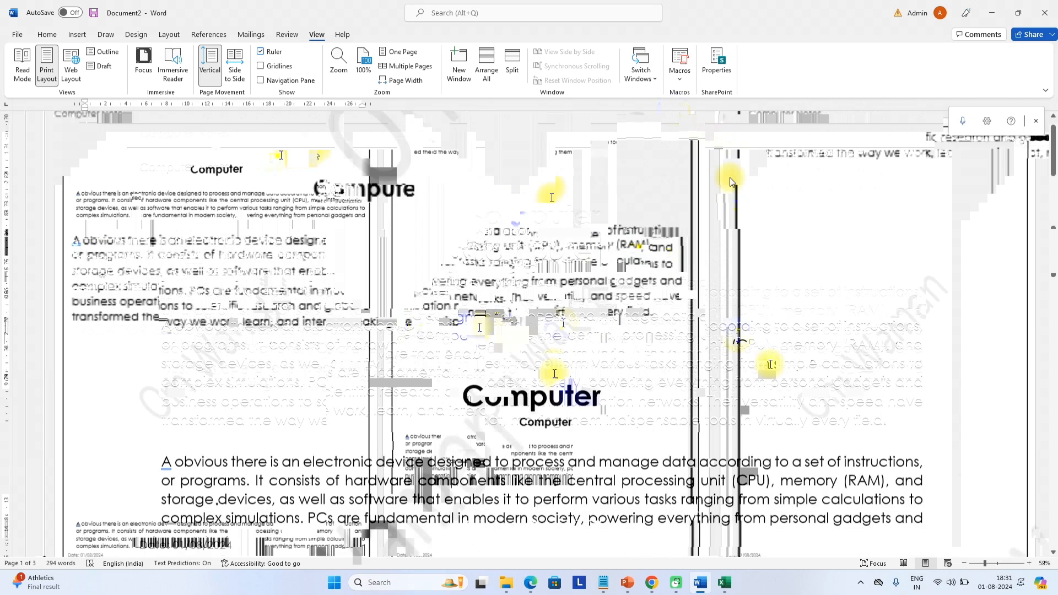
{"action": "scroll", "coordinate": [350, 327], "scroll_direction": "down", "scroll_amount": 5}
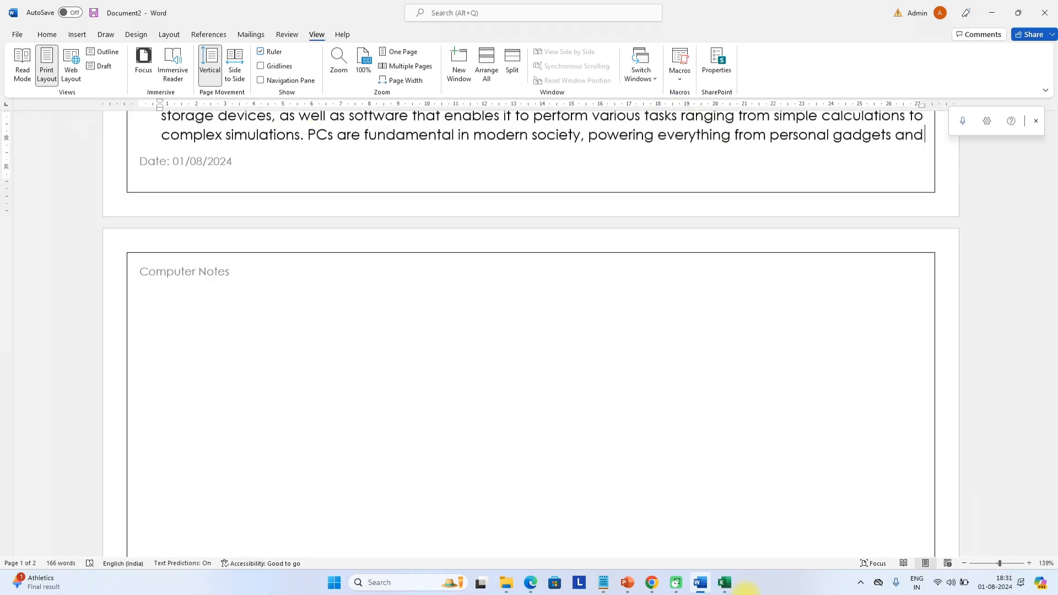
{"action": "key", "text": "BackSpace"}
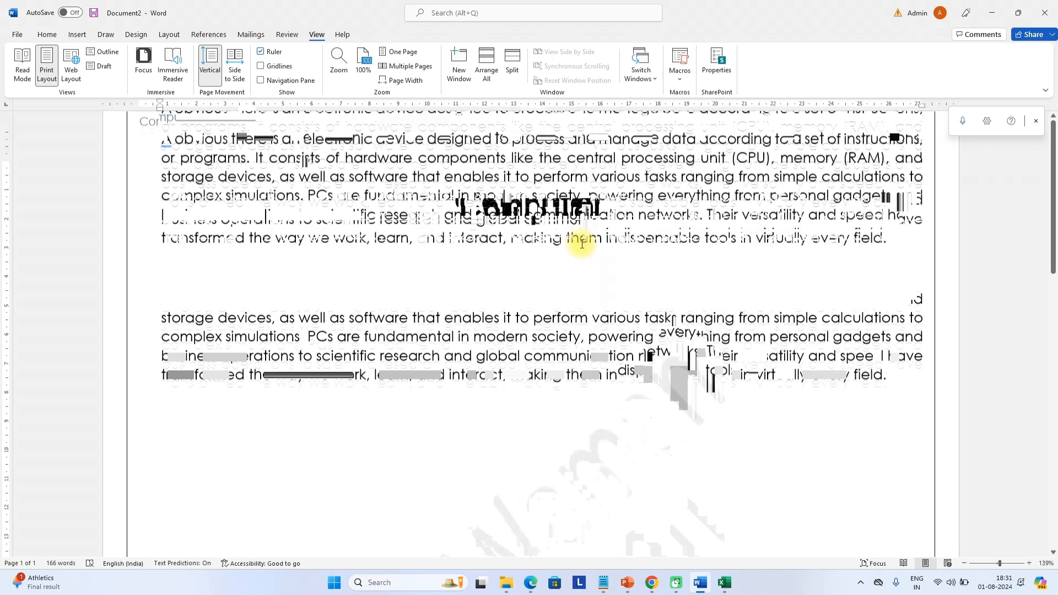
Delete the selected heading and paragraph, then undo to restore them
{"action": "left_click_drag", "start_coordinate": [312, 285], "coordinate": [673, 524]}
{"action": "key", "text": "Delete"}
{"action": "key", "text": "Delete"}
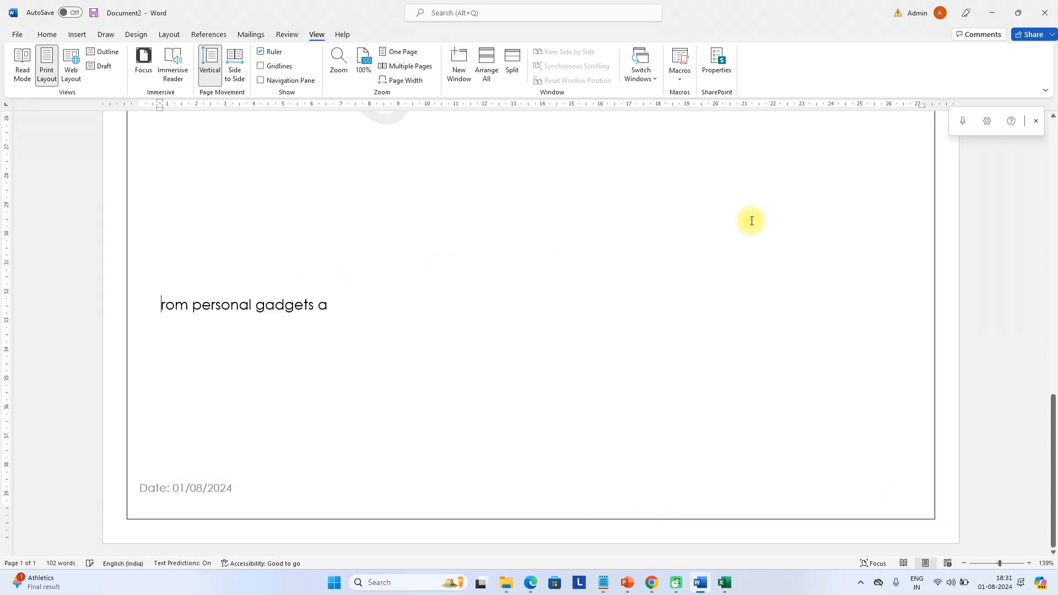
{"action": "key", "text": "Delete"}
{"action": "key", "text": "Delete"}
{"action": "key", "text": "Delete"}
{"action": "key", "text": "Delete"}
{"action": "key", "text": "Delete"}
{"action": "key", "text": "Delete"}
{"action": "key", "text": "Delete"}
{"action": "key", "text": "Delete"}
{"action": "key", "text": "Delete"}
{"action": "key", "text": "Delete"}
{"action": "key", "text": "Delete"}
{"action": "key", "text": "Delete"}
{"action": "key", "text": "Delete"}
{"action": "key", "text": "Delete"}
{"action": "key", "text": "Delete"}
{"action": "key", "text": "Delete"}
{"action": "key", "text": "Delete"}
{"action": "key", "text": "Delete"}
{"action": "key", "text": "Delete"}
{"action": "key", "text": "Delete"}
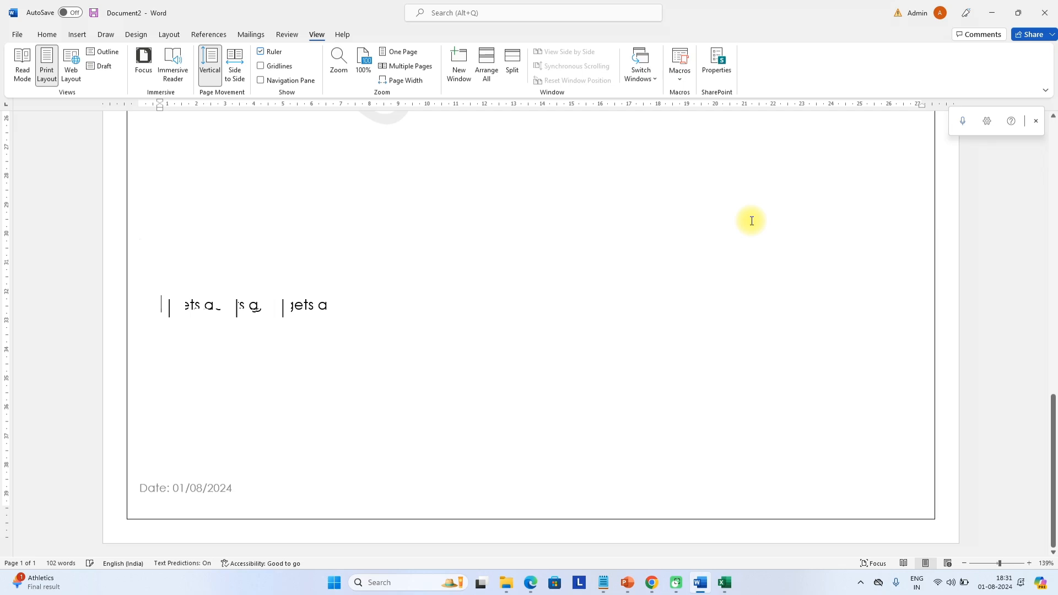
{"action": "scroll", "coordinate": [759, 219], "scroll_direction": "up", "scroll_amount": 3}
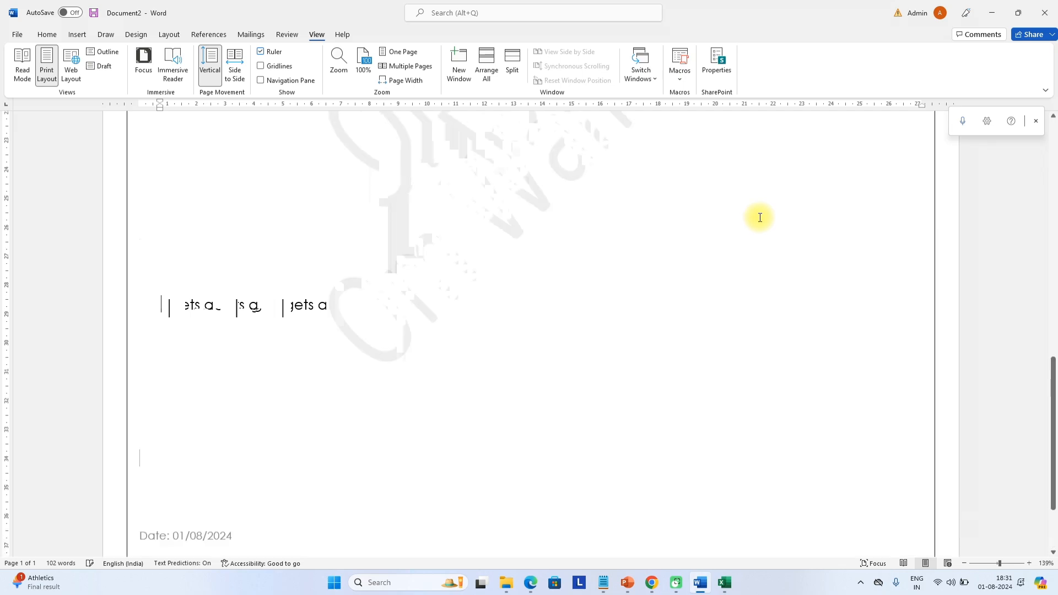
{"action": "key", "text": "ctrl+z"}
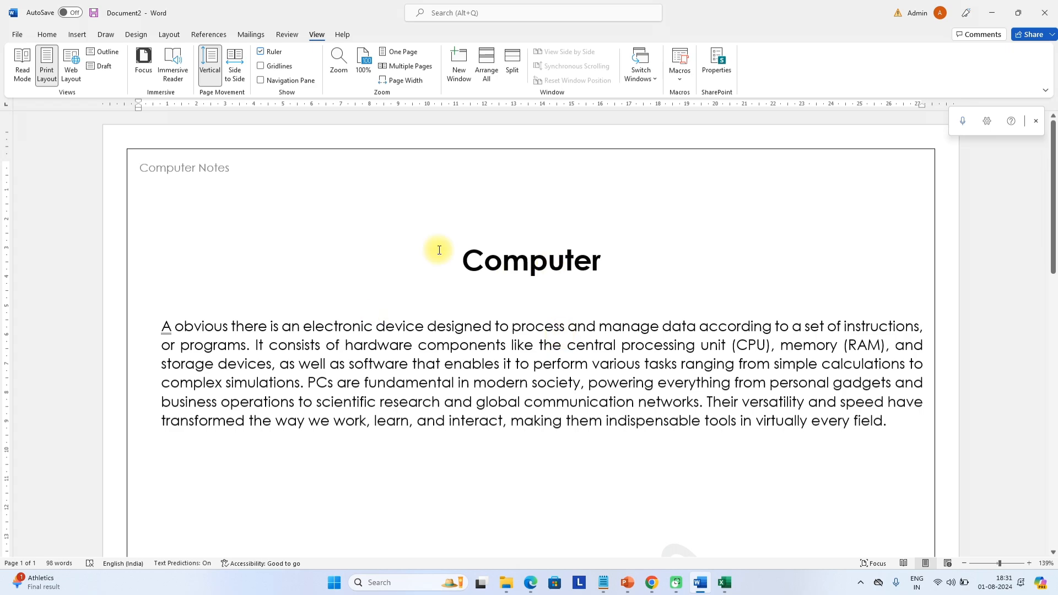
Select all the body text with Ctrl+A and delete it, leaving 0 words
{"action": "left_click_drag", "start_coordinate": [493, 259], "coordinate": [656, 289]}
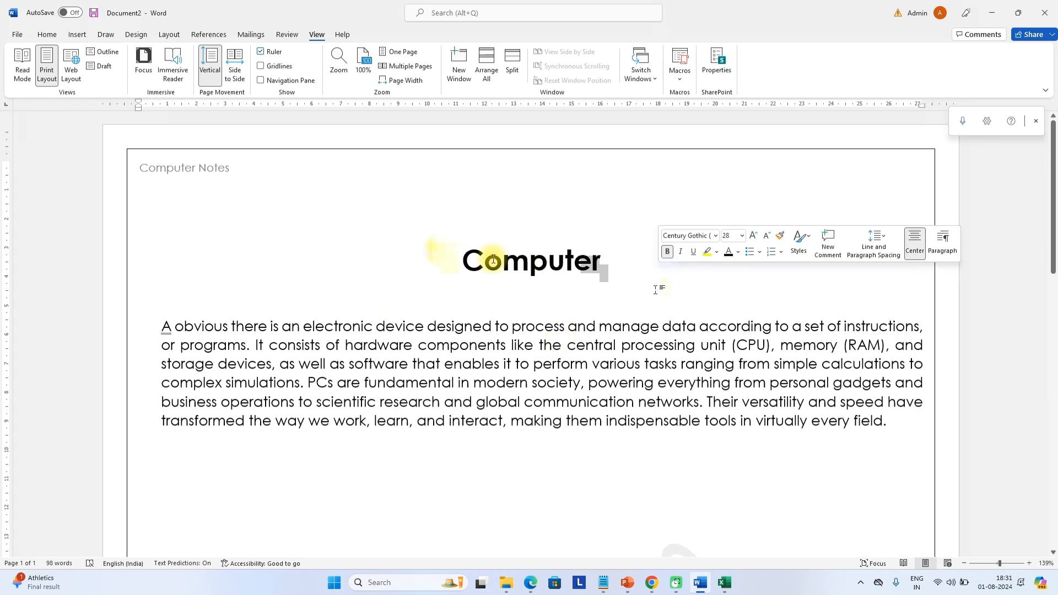
{"action": "left_click", "coordinate": [592, 364]}
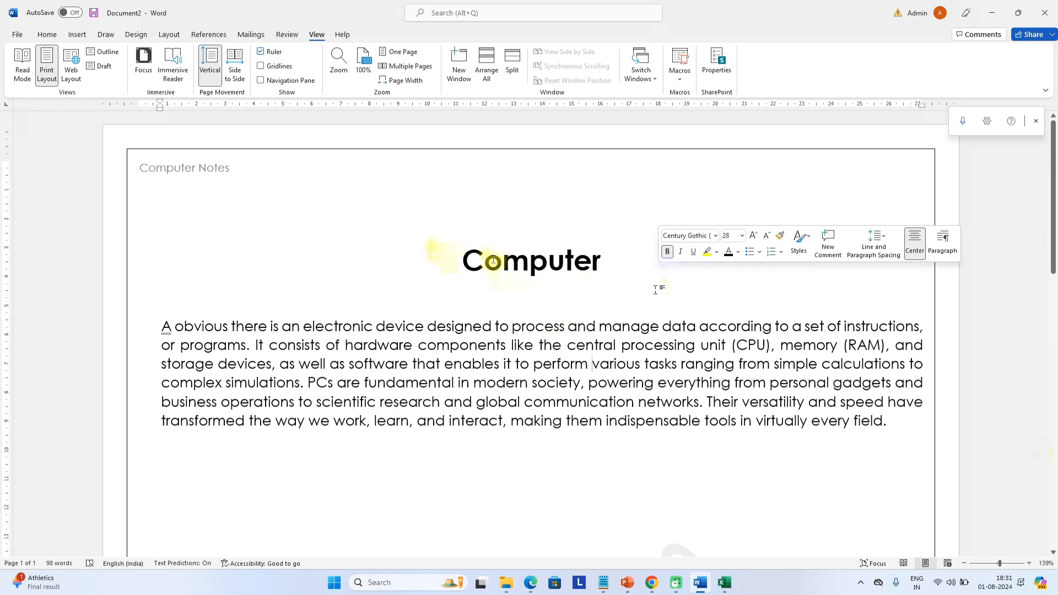
{"action": "key", "text": "ctrl+a"}
{"action": "key", "text": "Delete"}
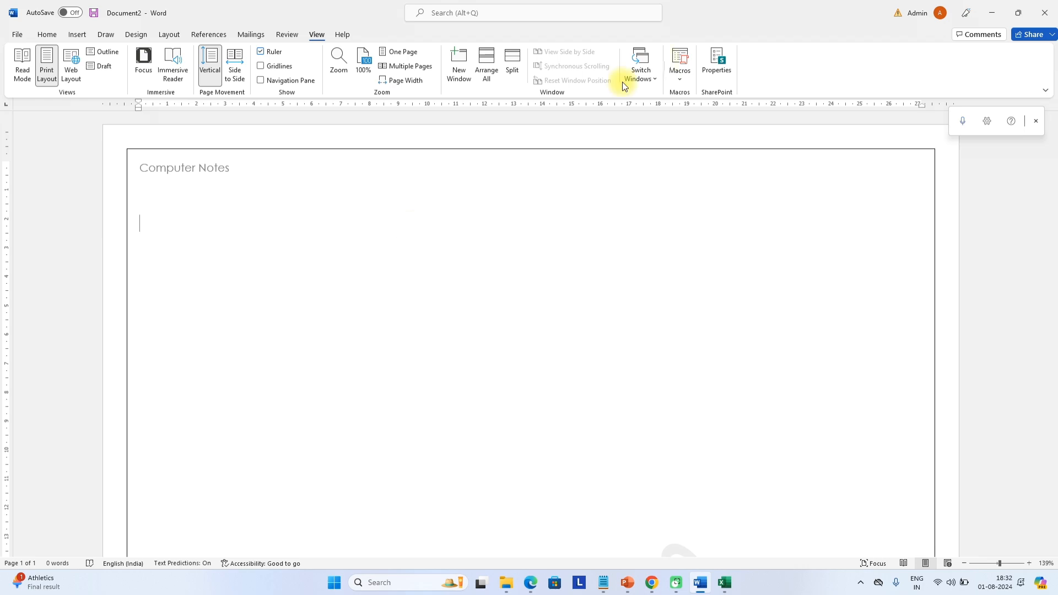
Record a new macro named Macro1 stored in Normal.dotm
{"action": "left_click", "coordinate": [681, 71]}
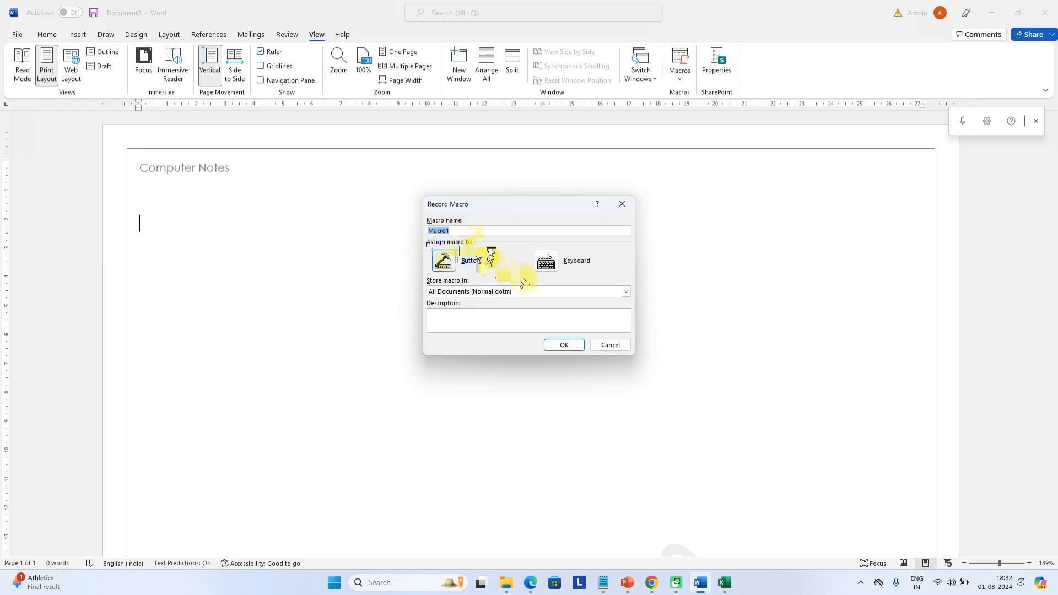
{"action": "left_click", "coordinate": [563, 346]}
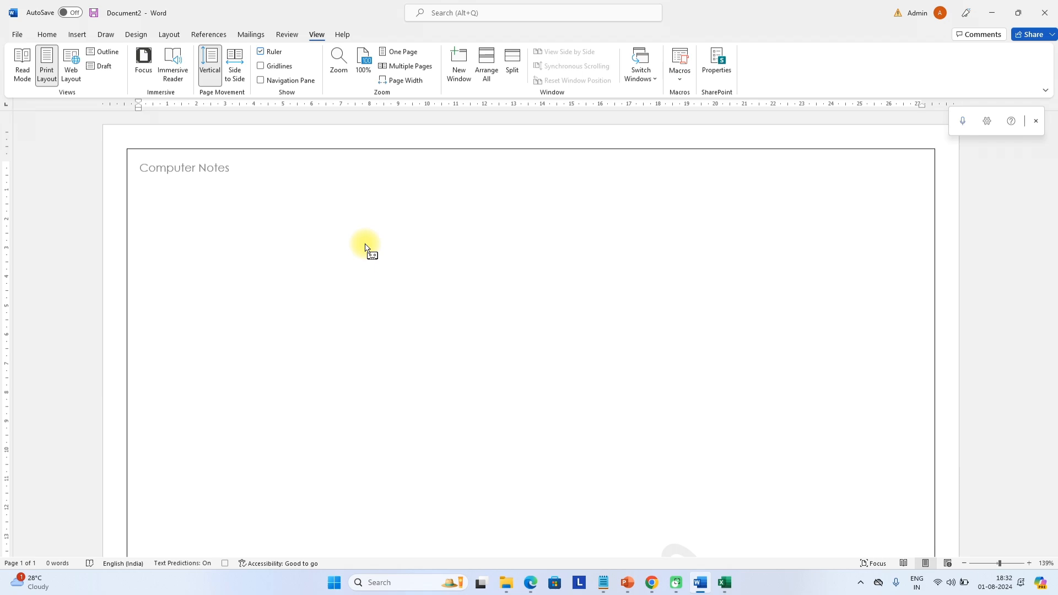
Type 'Computer', centre it and set its font size to 50
{"action": "type", "text": "Computer"}
{"action": "double_click", "coordinate": [205, 225]}
{"action": "left_click", "coordinate": [47, 35]}
{"action": "left_click", "coordinate": [333, 74]}
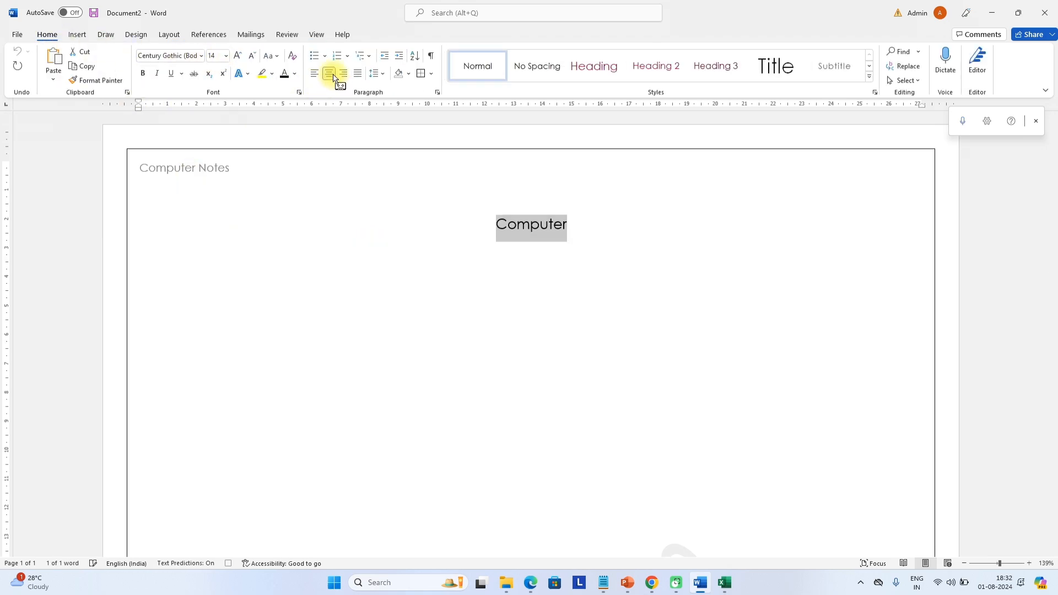
{"action": "left_click", "coordinate": [213, 55]}
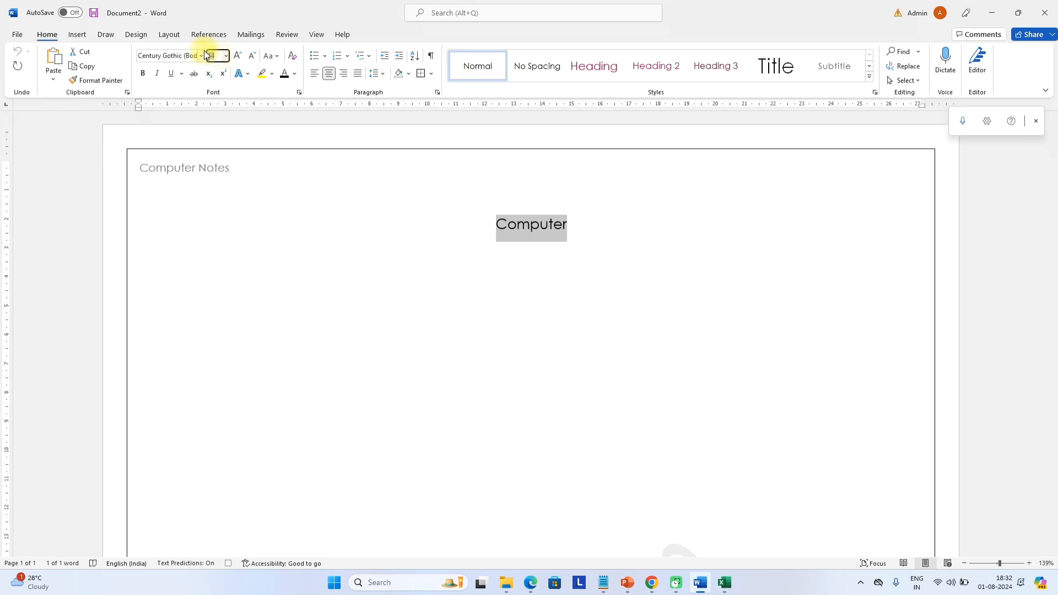
{"action": "left_click", "coordinate": [210, 56]}
{"action": "left_click_drag", "start_coordinate": [210, 55], "coordinate": [219, 57]}
{"action": "type", "text": "50"}
{"action": "key", "text": "Return"}
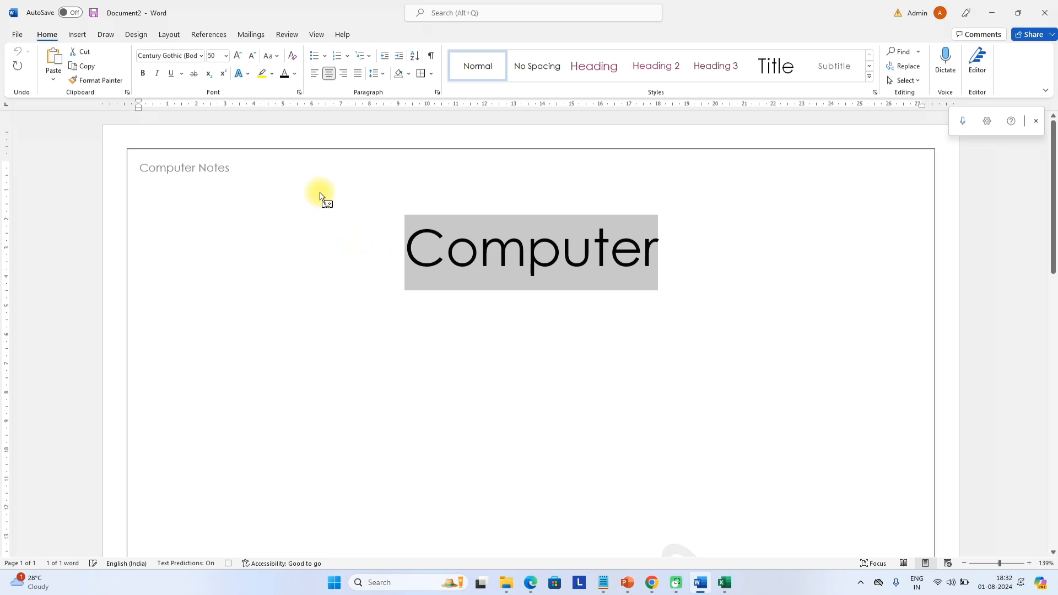
Make the word Computer bold and red
{"action": "left_click", "coordinate": [143, 74]}
{"action": "left_click", "coordinate": [295, 74]}
{"action": "left_click", "coordinate": [293, 195]}
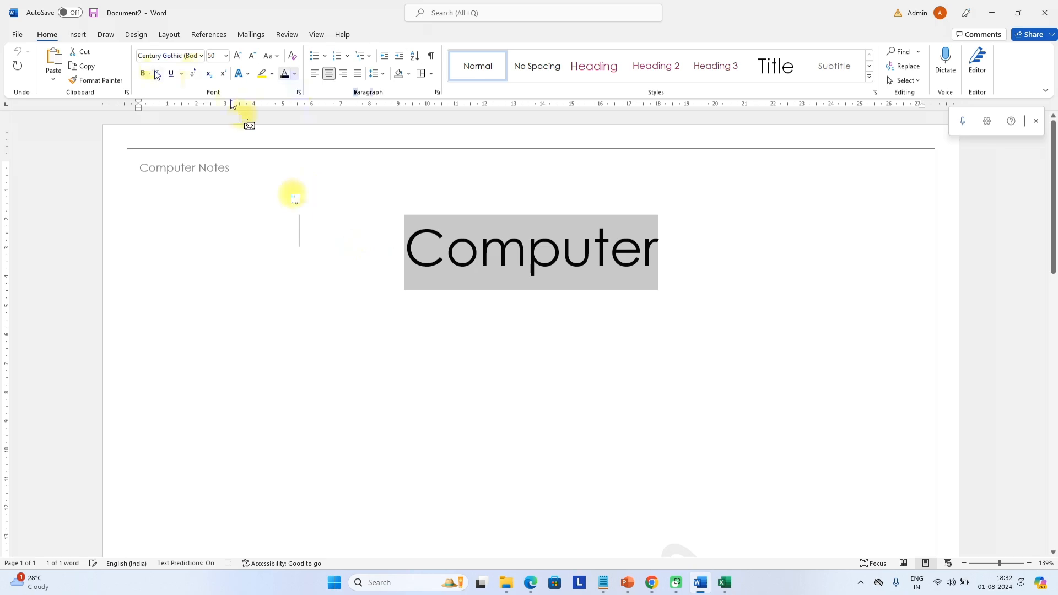
Add a 22-point line below reading 'this is paragraph for computer'
{"action": "left_click", "coordinate": [646, 322]}
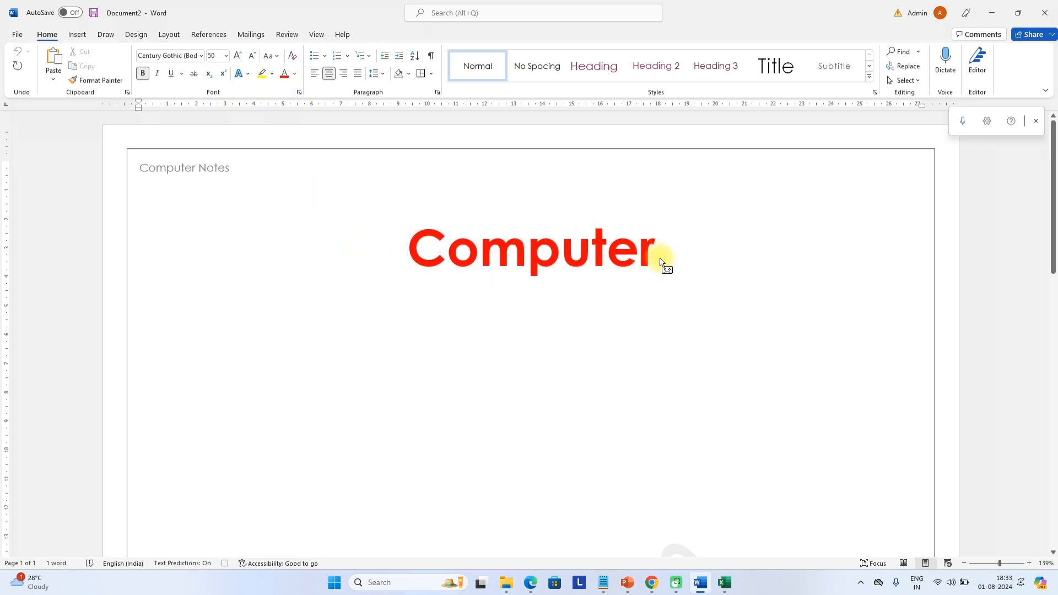
{"action": "key", "text": "Return"}
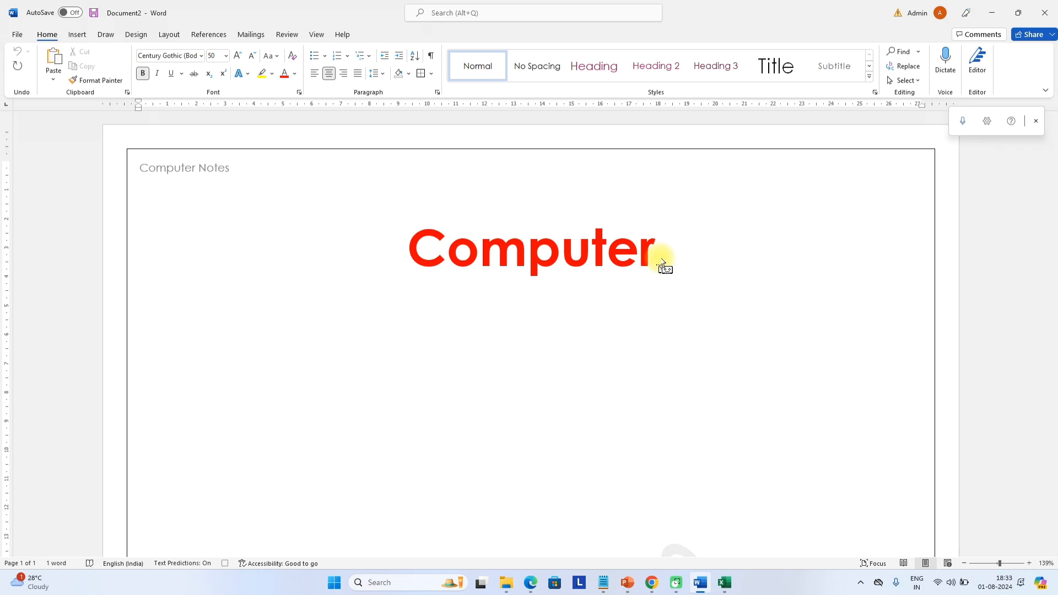
{"action": "left_click", "coordinate": [226, 56]}
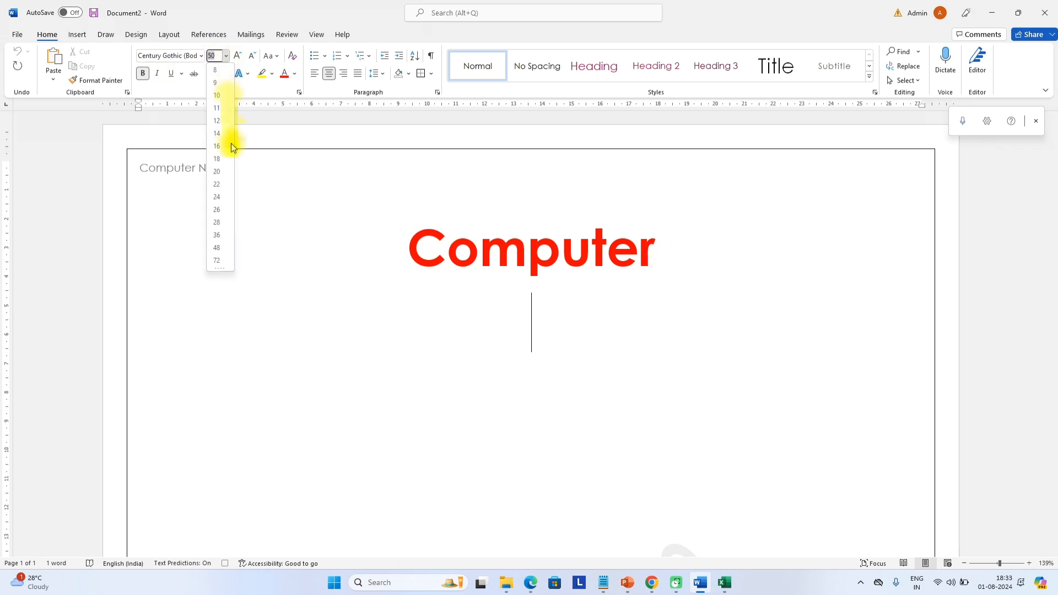
{"action": "left_click", "coordinate": [218, 185]}
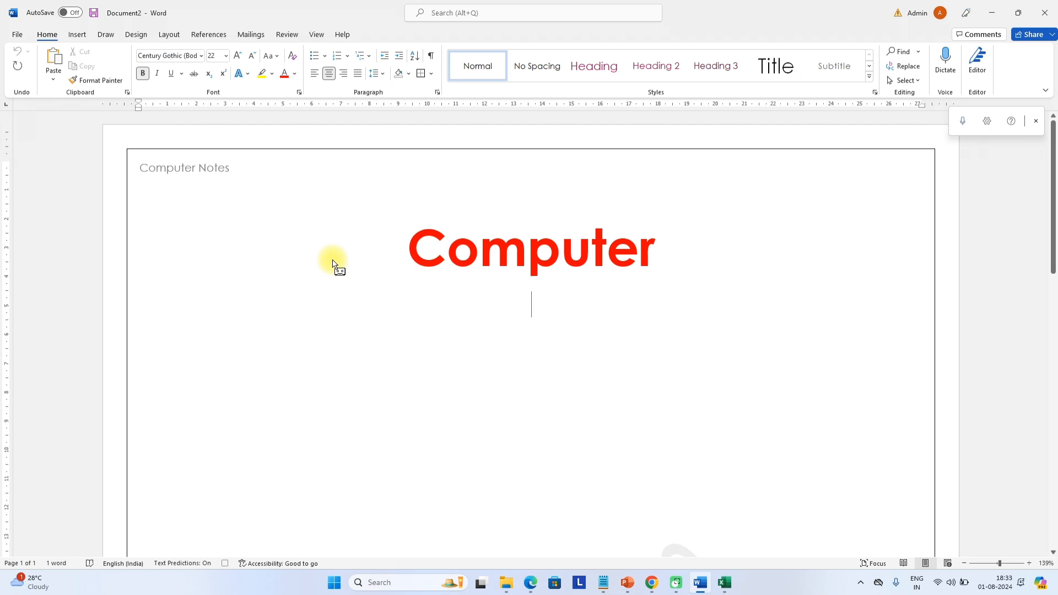
{"action": "type", "text": "this is p"}
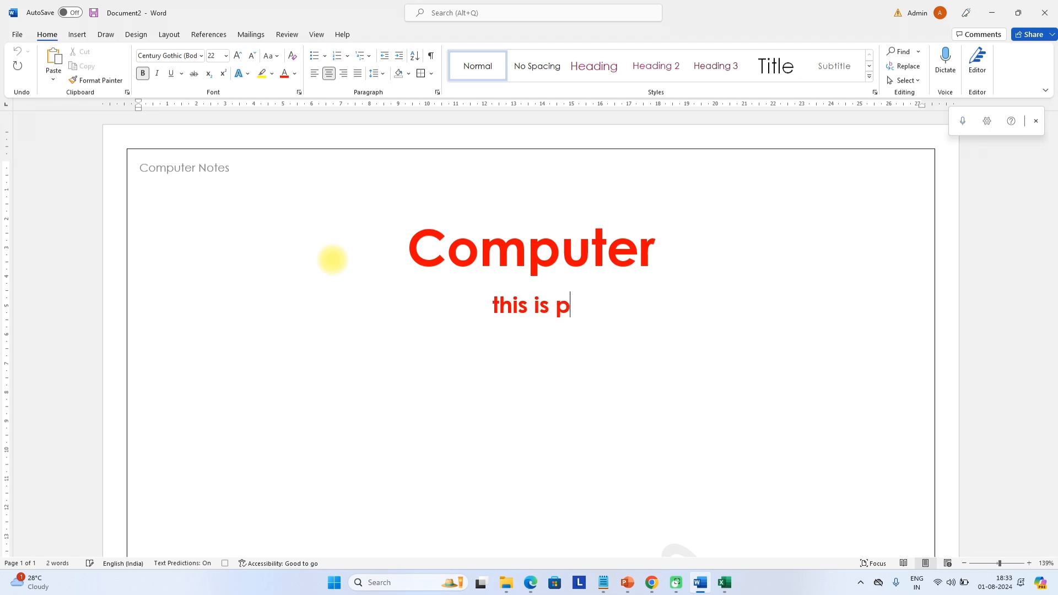
{"action": "type", "text": "aragraph"}
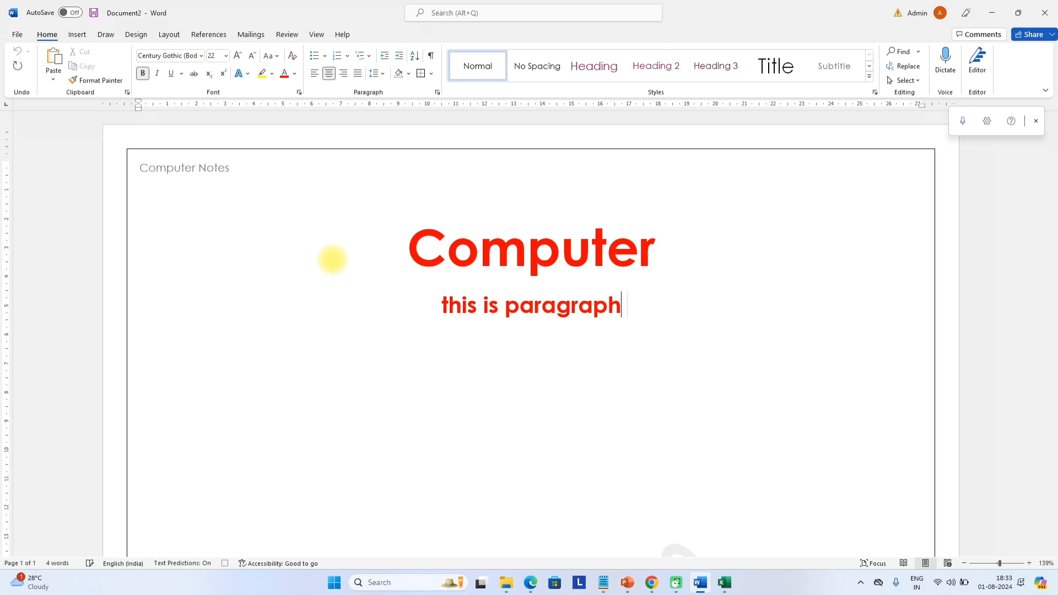
{"action": "type", "text": " for"}
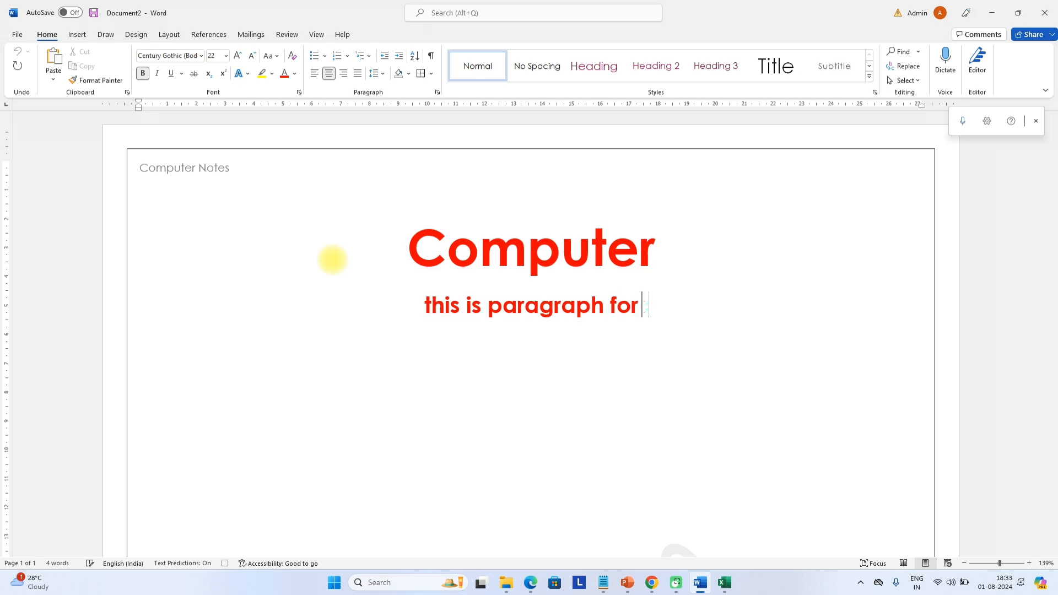
{"action": "type", "text": " computer"}
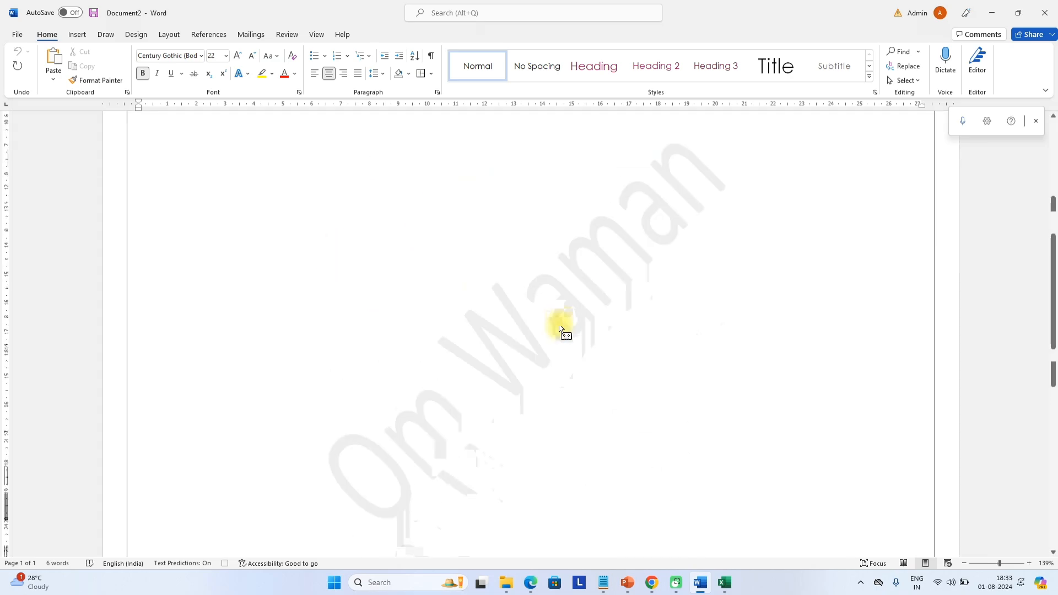
{"action": "scroll", "coordinate": [561, 342], "scroll_direction": "up", "scroll_amount": 5}
{"action": "scroll", "coordinate": [560, 353], "scroll_direction": "up", "scroll_amount": 3}
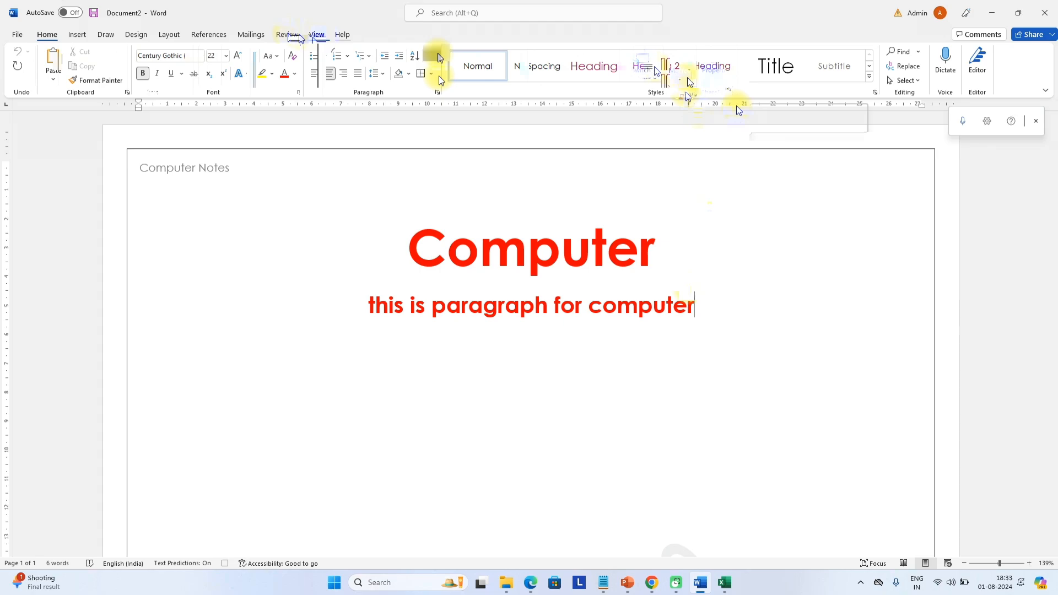
Delete the Computer heading and paragraph, then run Macro1 to recreate them
{"action": "left_click", "coordinate": [714, 68]}
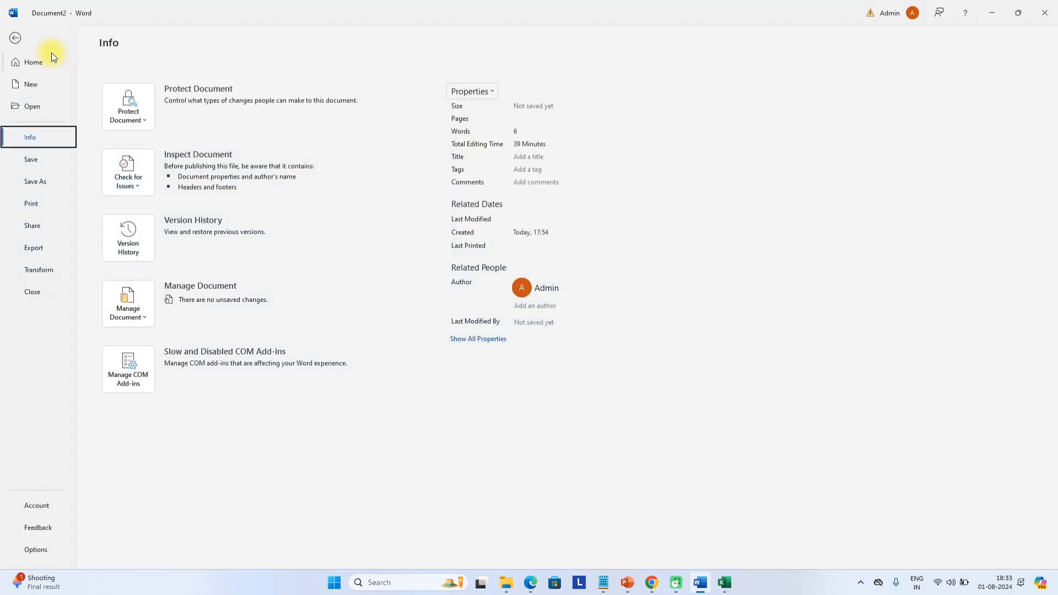
{"action": "left_click", "coordinate": [16, 38]}
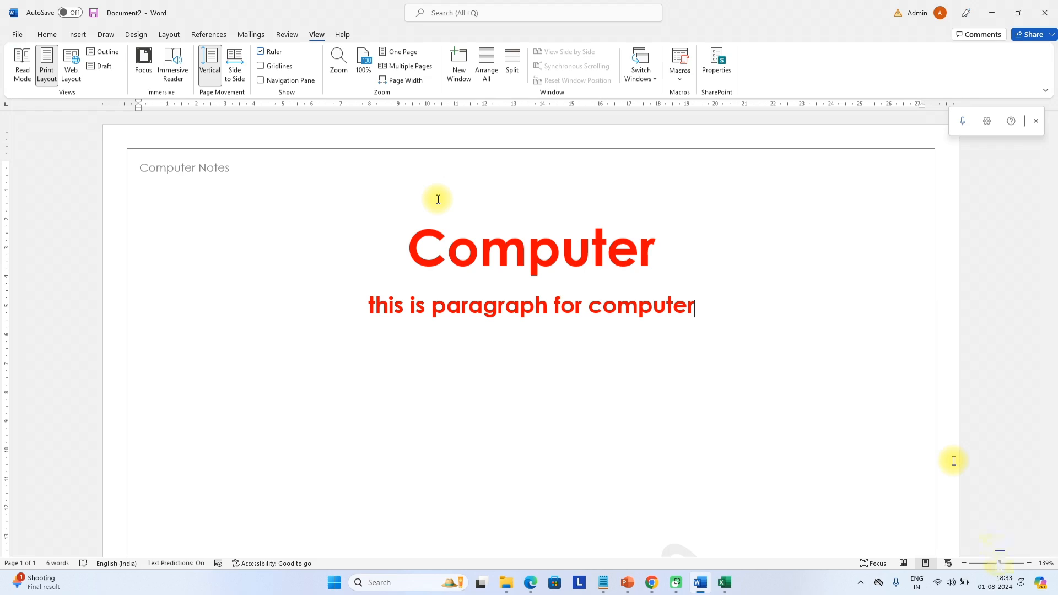
{"action": "left_click_drag", "start_coordinate": [696, 307], "coordinate": [313, 204]}
{"action": "key", "text": "Delete"}
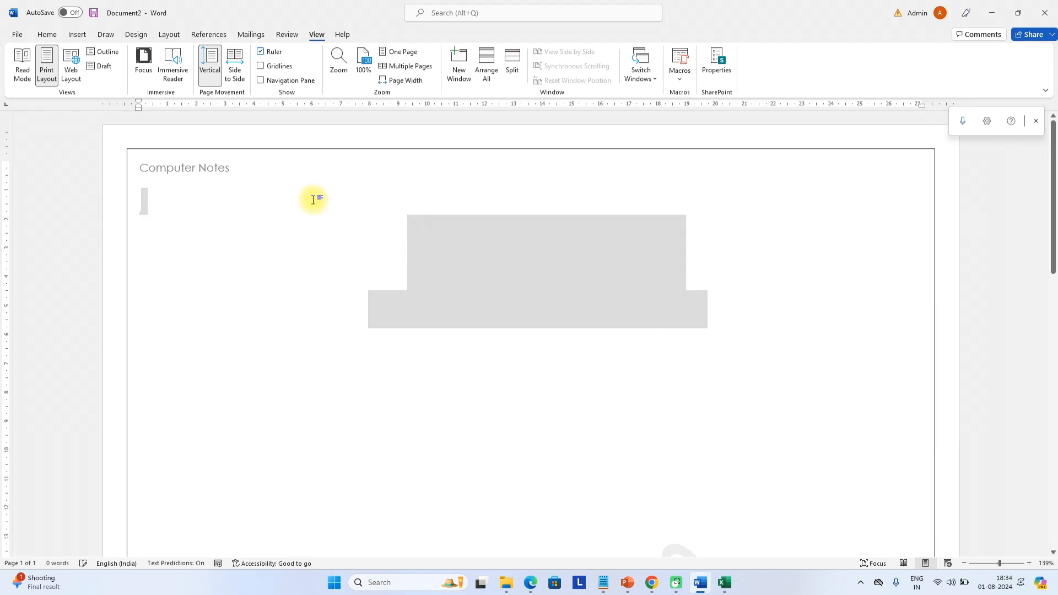
{"action": "left_click", "coordinate": [682, 52]}
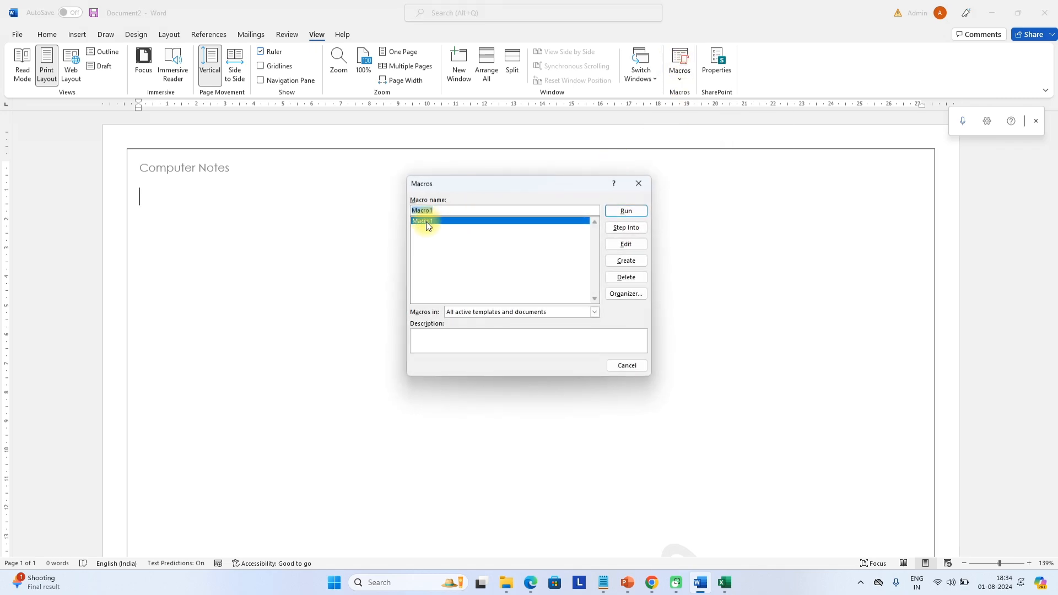
{"action": "left_click", "coordinate": [626, 211]}
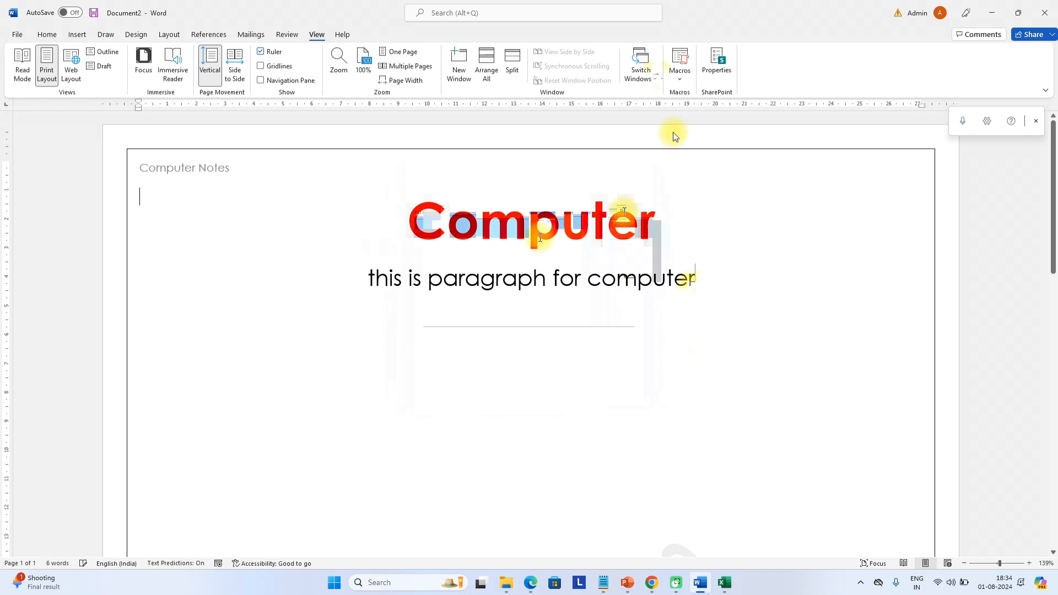
Open Macro1's code in the VBA editor and highlight the Sub Macro1() line
{"action": "left_click", "coordinate": [676, 67]}
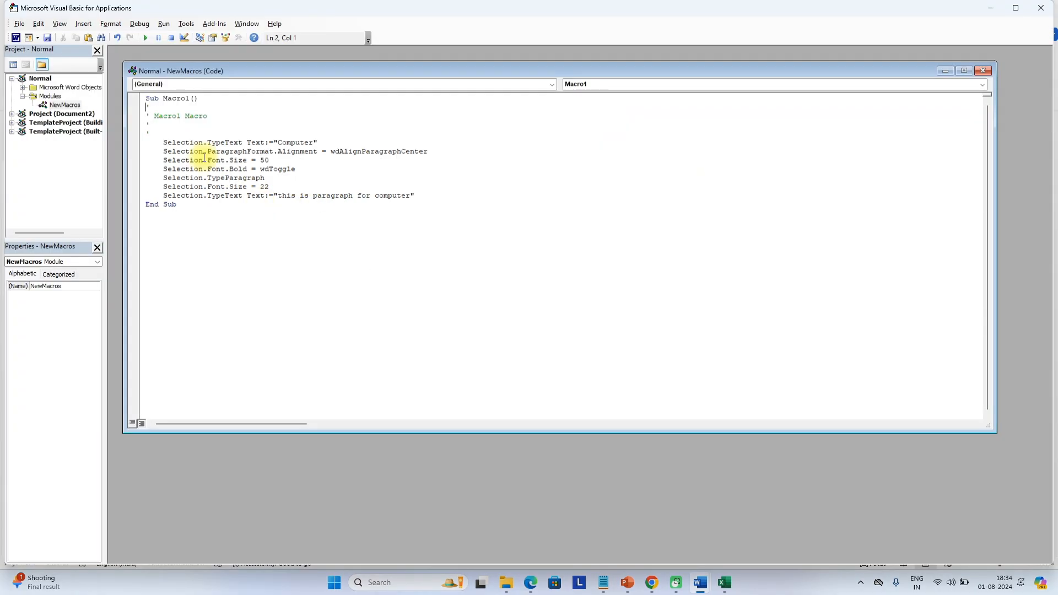
{"action": "left_click", "coordinate": [198, 150]}
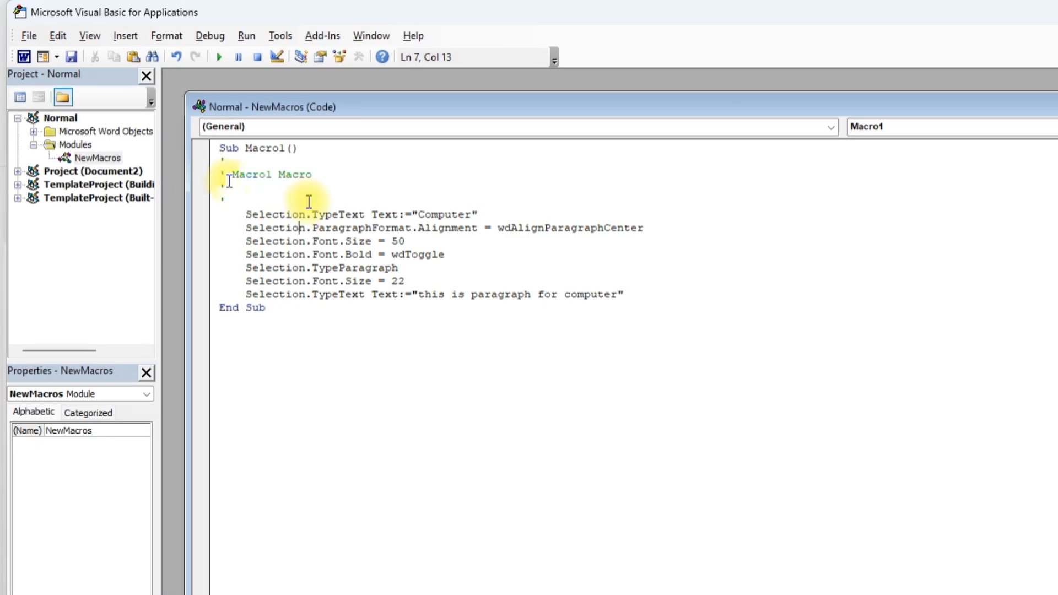
{"action": "left_click_drag", "start_coordinate": [306, 147], "coordinate": [220, 148]}
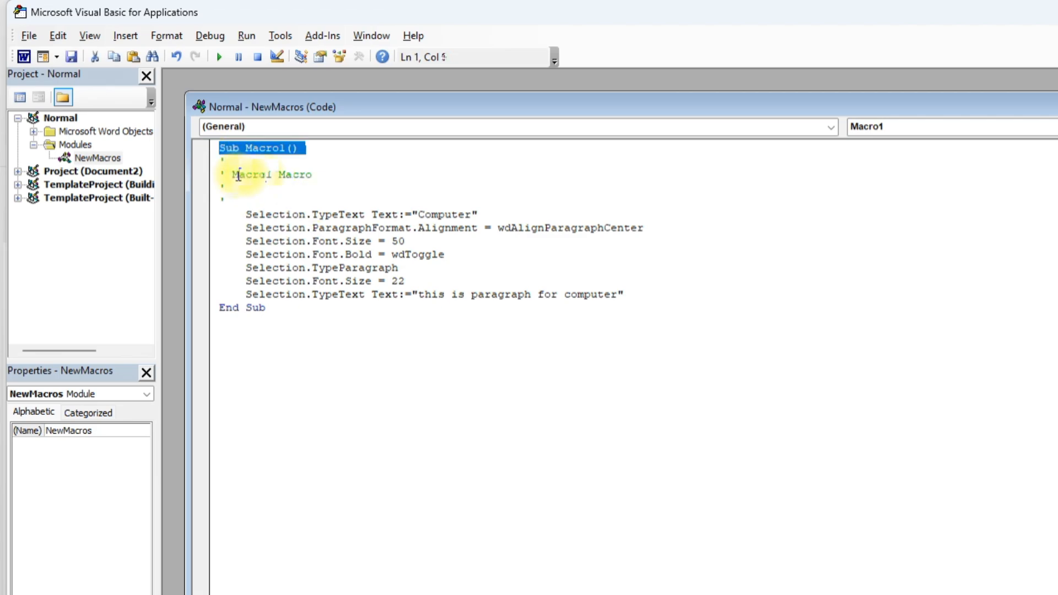
{"action": "left_click", "coordinate": [247, 215]}
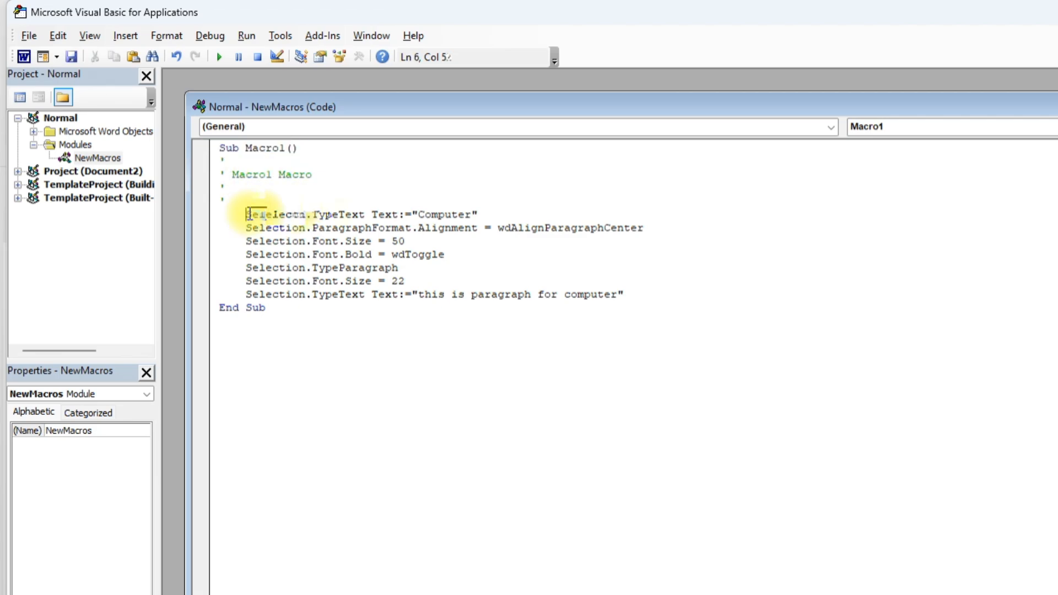
Highlight the TypeText 'Computer', centre alignment, size 22 and paragraph-text lines
{"action": "left_click_drag", "start_coordinate": [364, 215], "coordinate": [338, 214]}
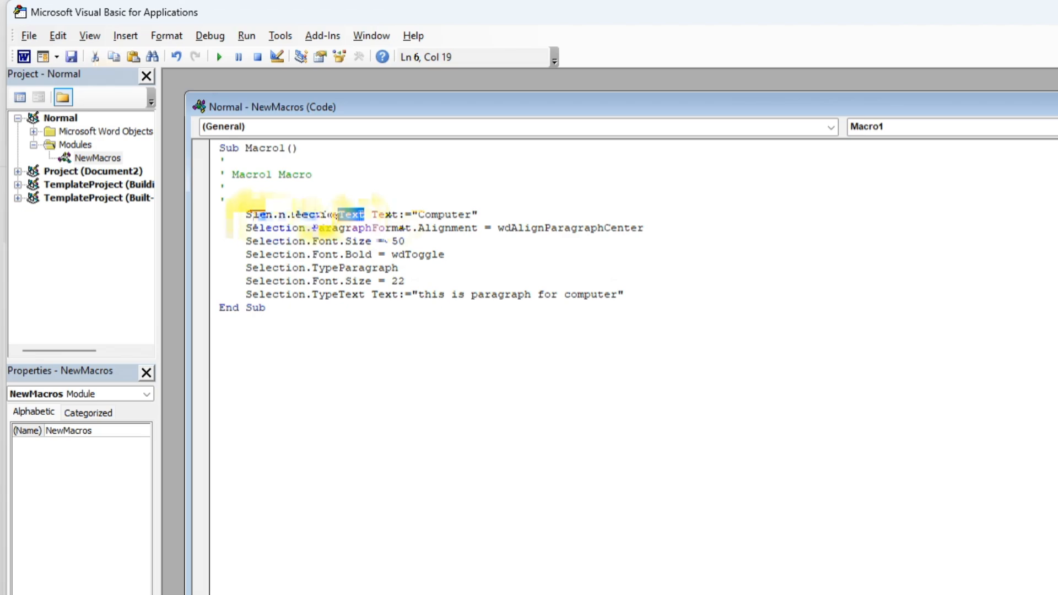
{"action": "left_click", "coordinate": [392, 214]}
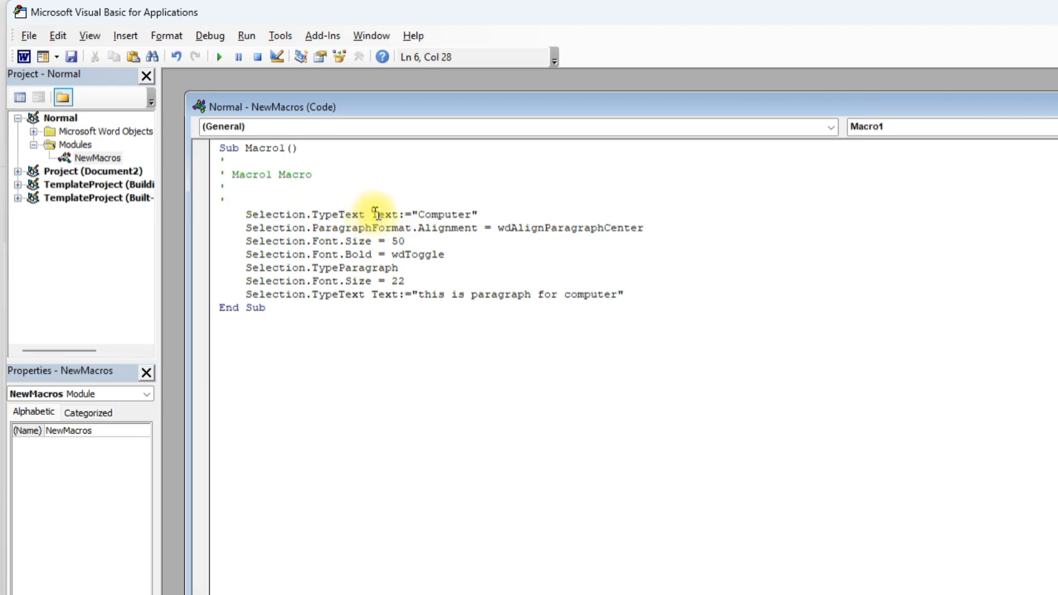
{"action": "left_click_drag", "start_coordinate": [376, 214], "coordinate": [478, 216]}
{"action": "left_click", "coordinate": [478, 228]}
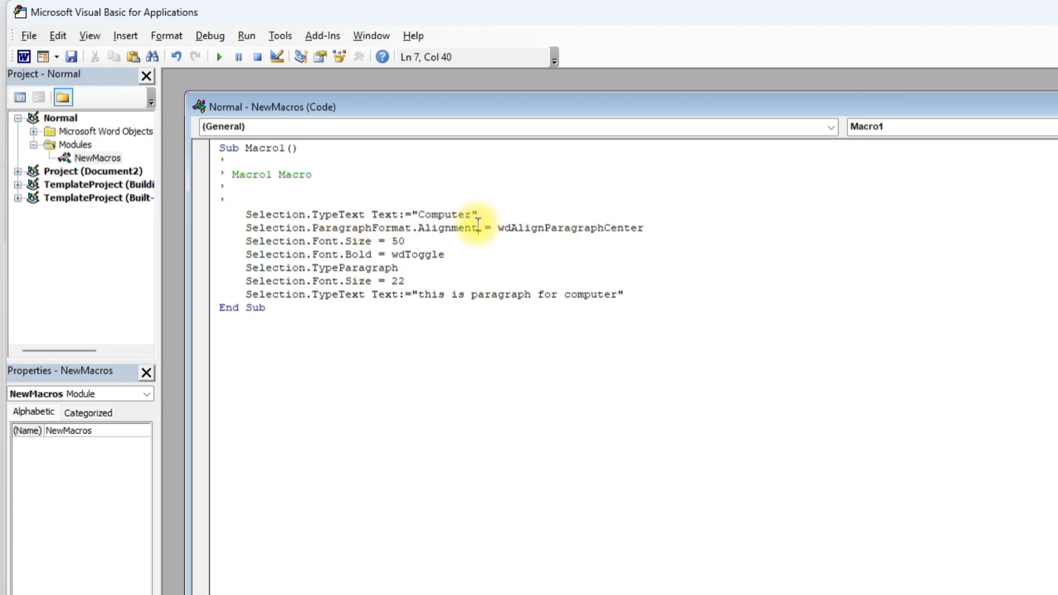
{"action": "left_click_drag", "start_coordinate": [478, 214], "coordinate": [366, 203]}
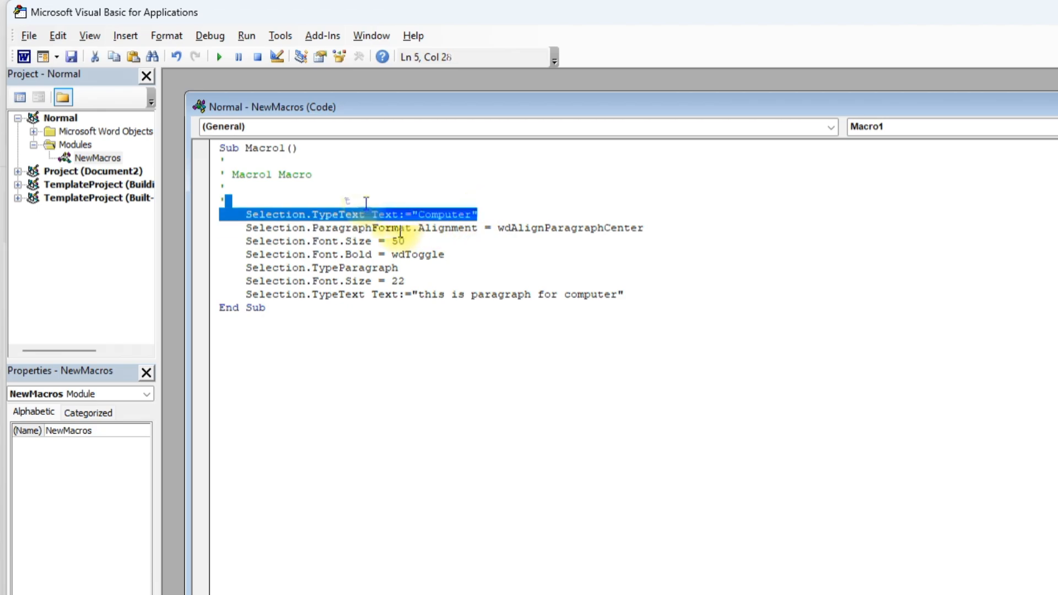
{"action": "left_click_drag", "start_coordinate": [417, 228], "coordinate": [246, 228]}
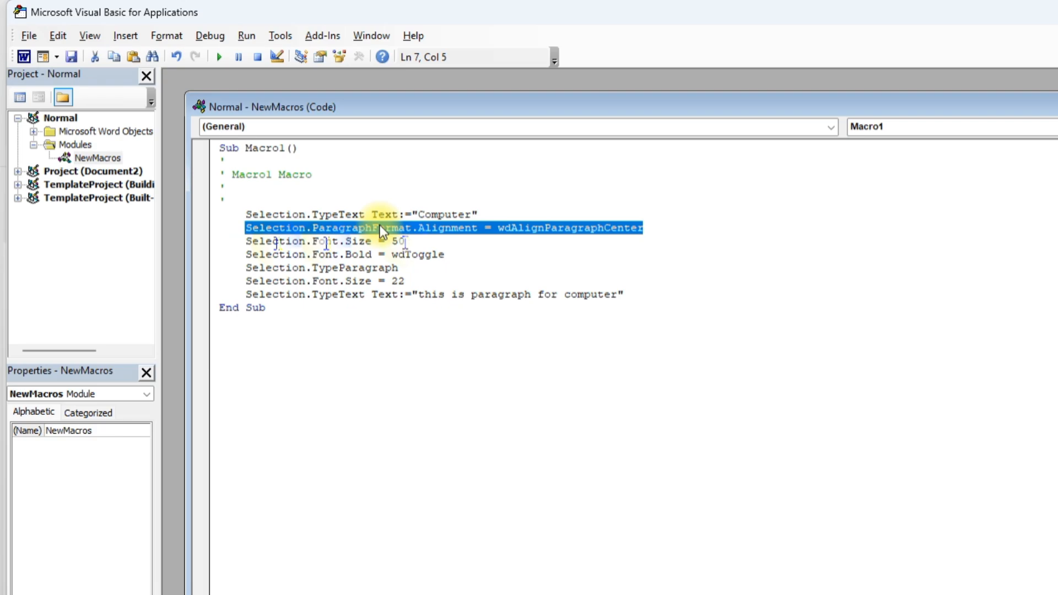
{"action": "left_click_drag", "start_coordinate": [406, 282], "coordinate": [298, 282]}
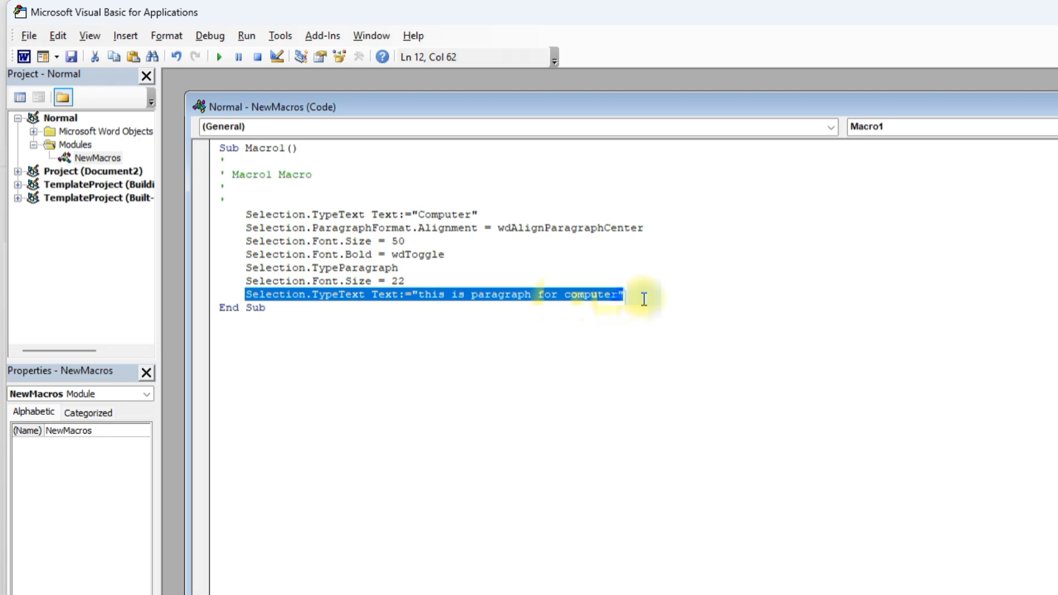
{"action": "left_click_drag", "start_coordinate": [644, 299], "coordinate": [632, 295]}
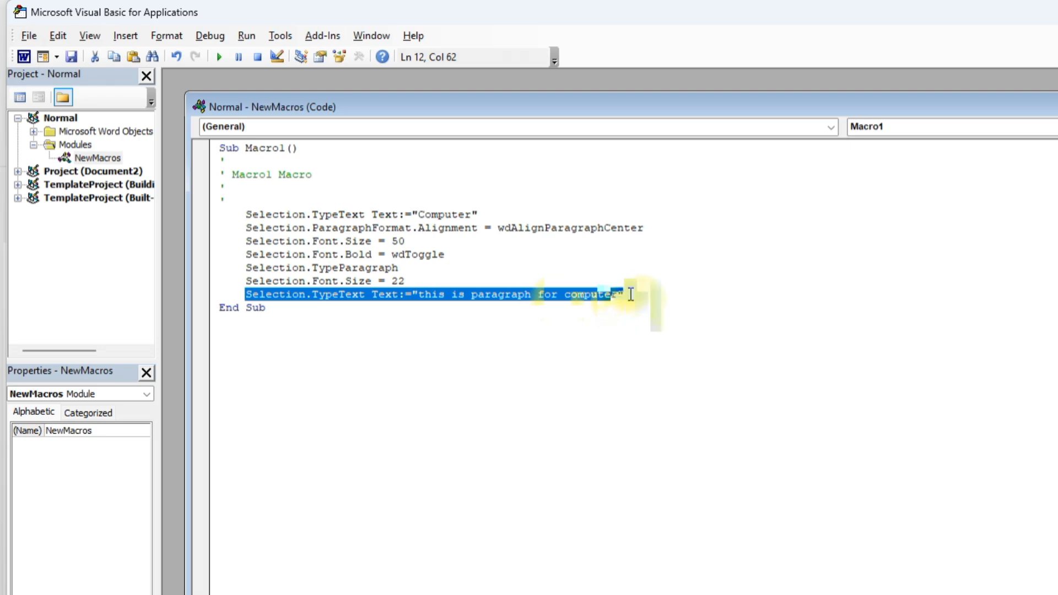